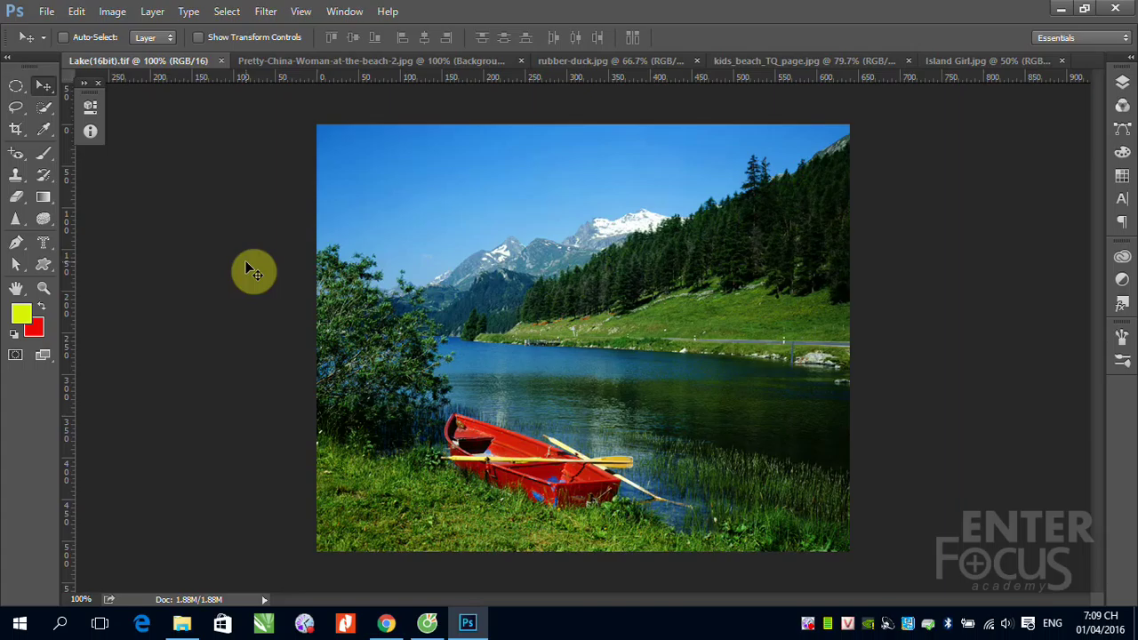
# Show the Image > Mode options, confirming the Lake photo is RGB Color, 16 Bits/Channel
pyautogui.click(112, 12)
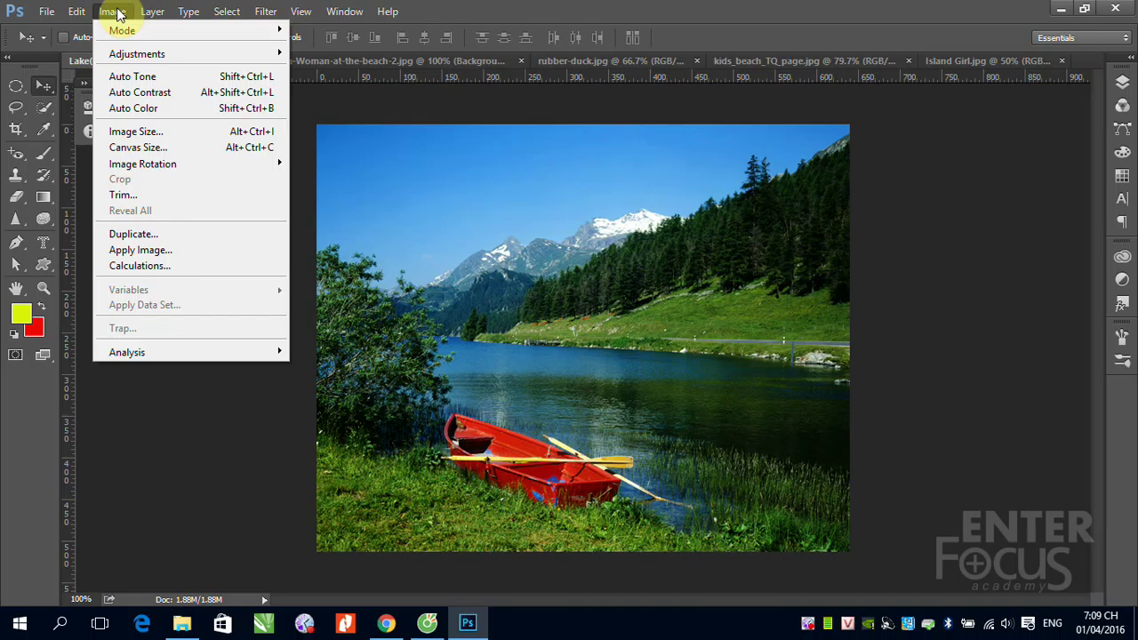
pyautogui.moveTo(123, 30)
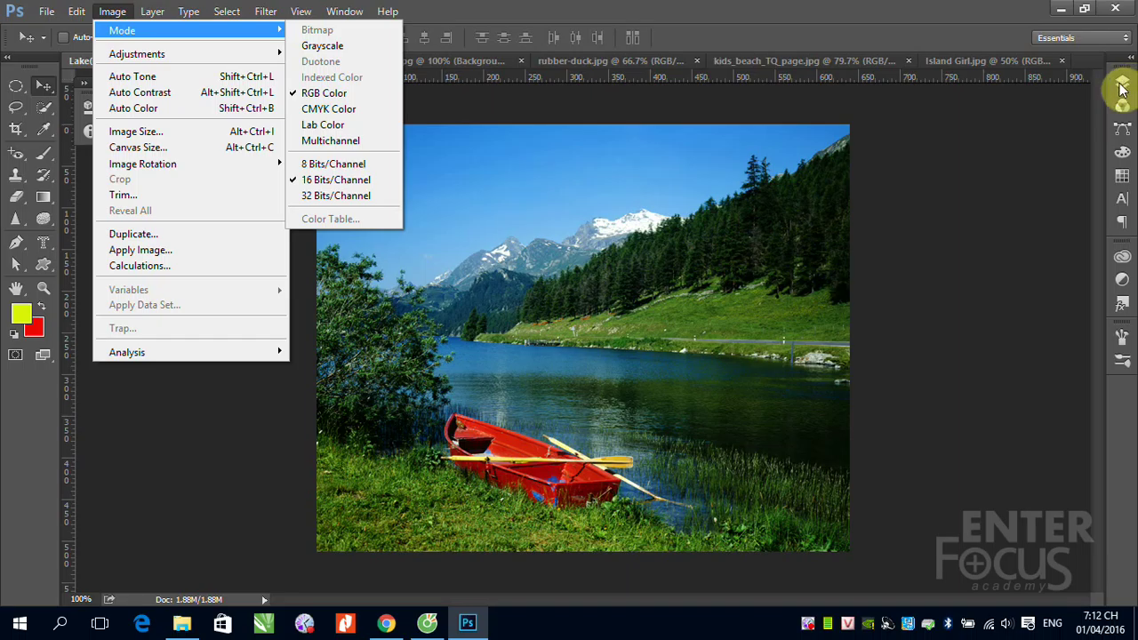
# Open the Channels panel to list the Lake photo's RGB, Red, Green and Blue channels
pyautogui.click(1124, 107)
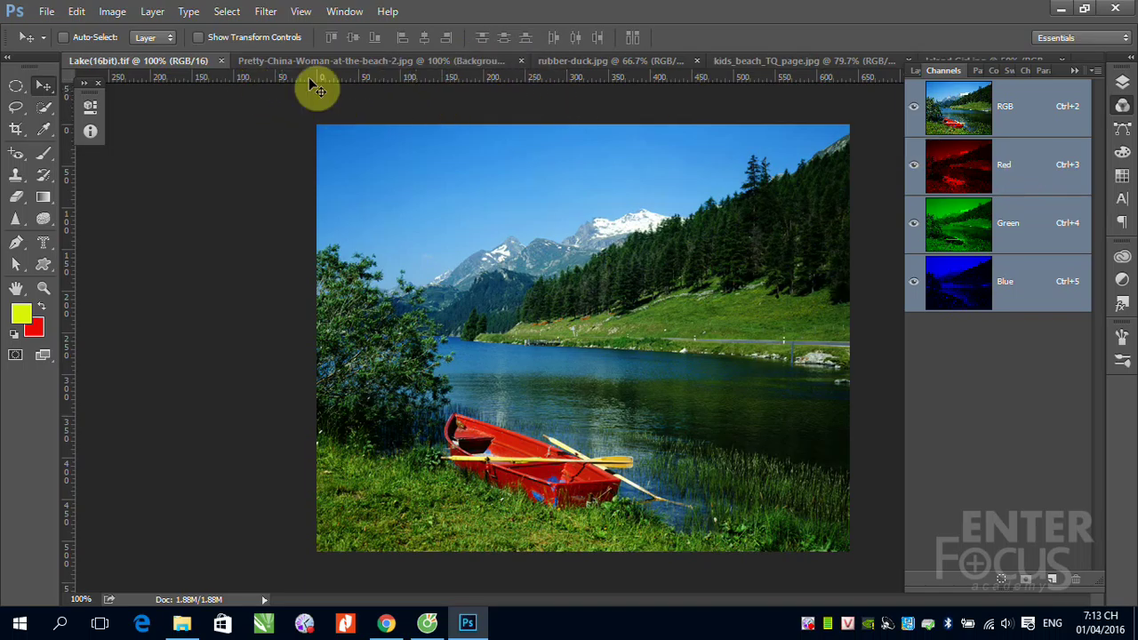
pyautogui.click(46, 13)
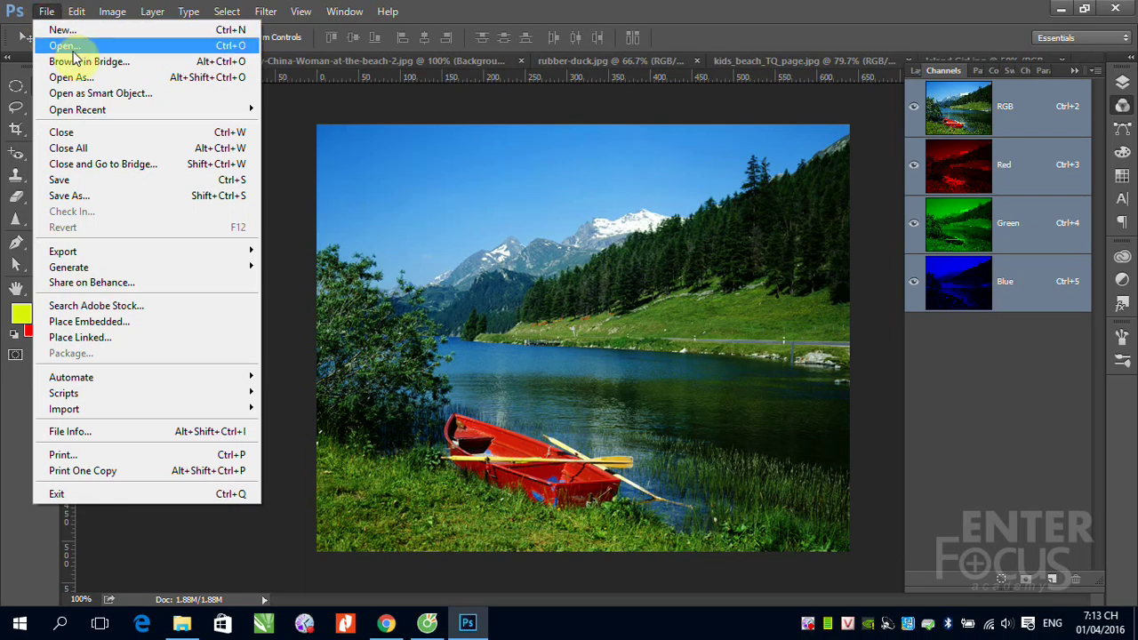
pyautogui.click(63, 45)
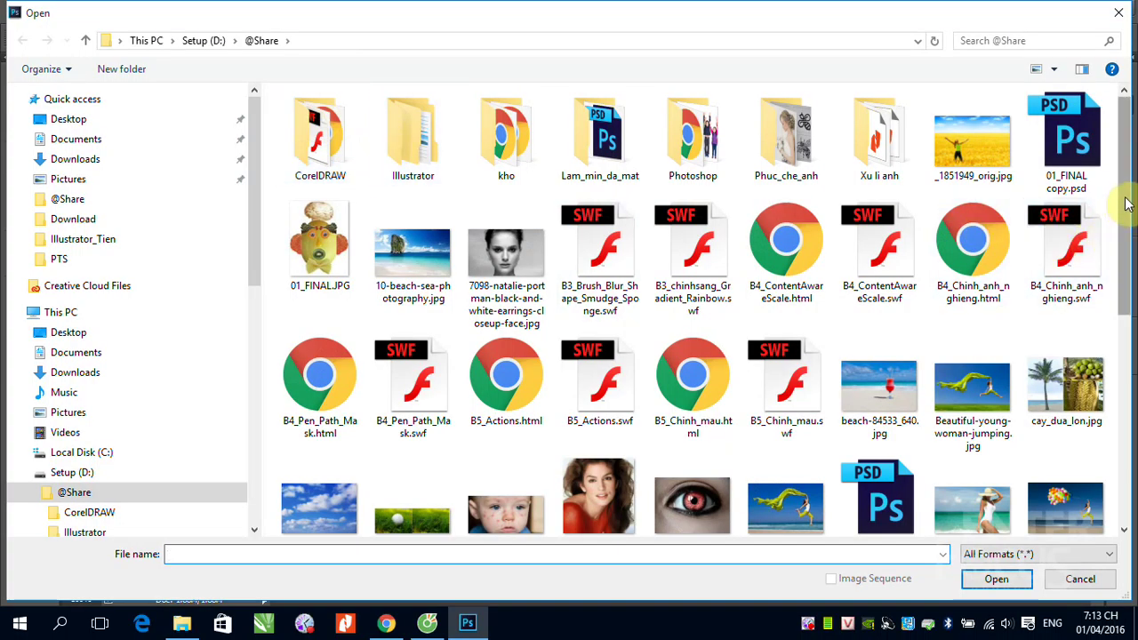
pyautogui.moveTo(1127, 204); pyautogui.dragTo(1127, 330)
pyautogui.scroll(-2, 1128, 331)
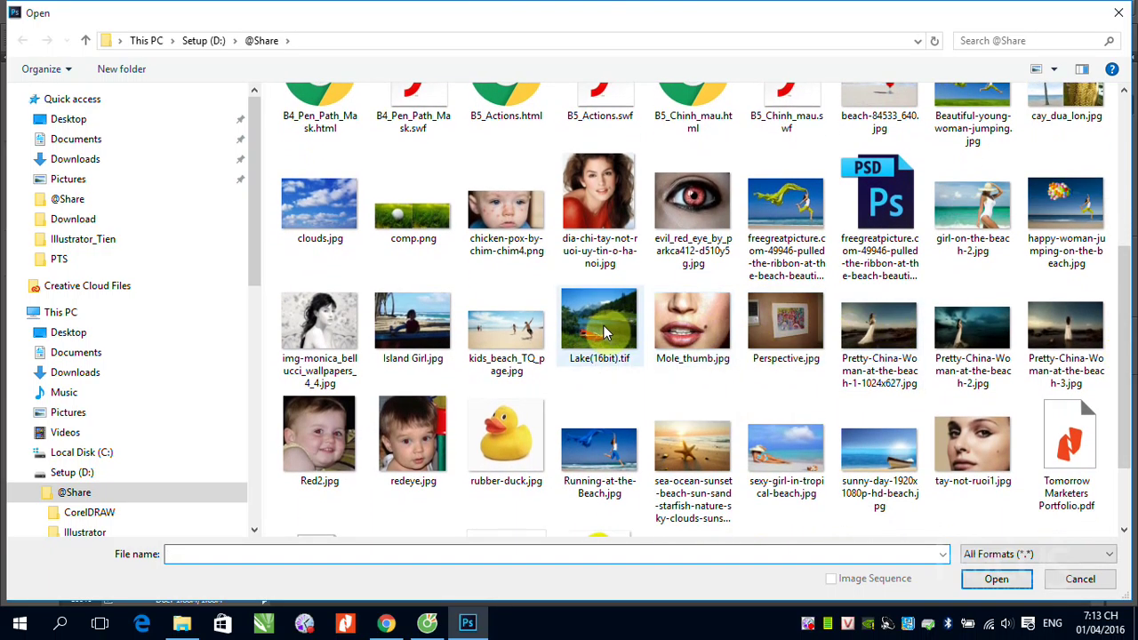
pyautogui.scroll(4, 613, 332)
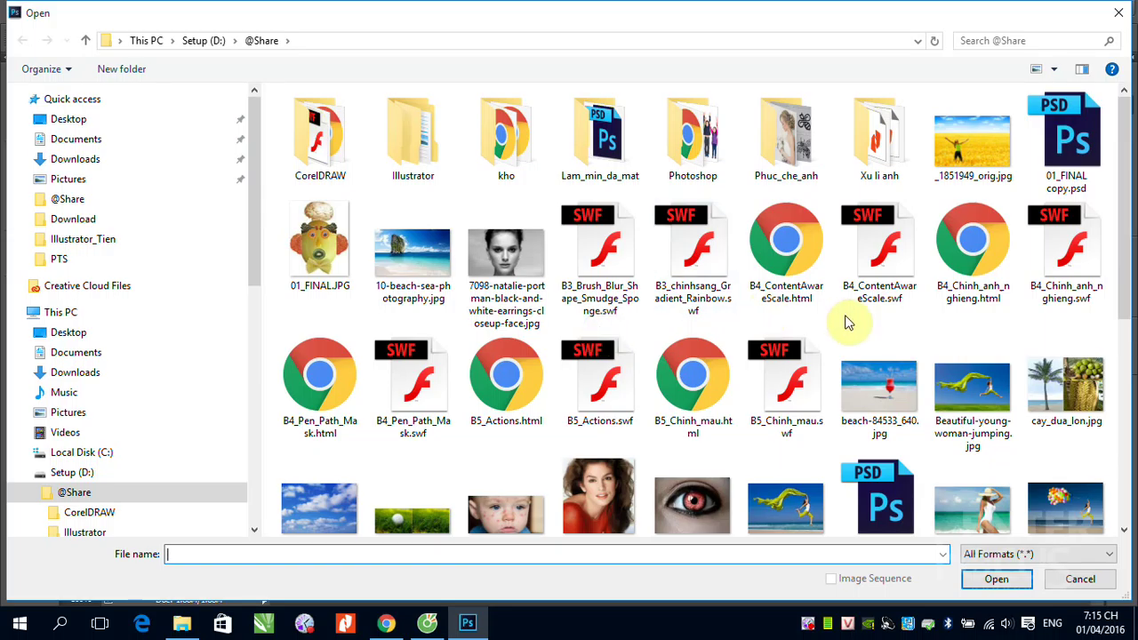
pyautogui.scroll(-5, 683, 292)
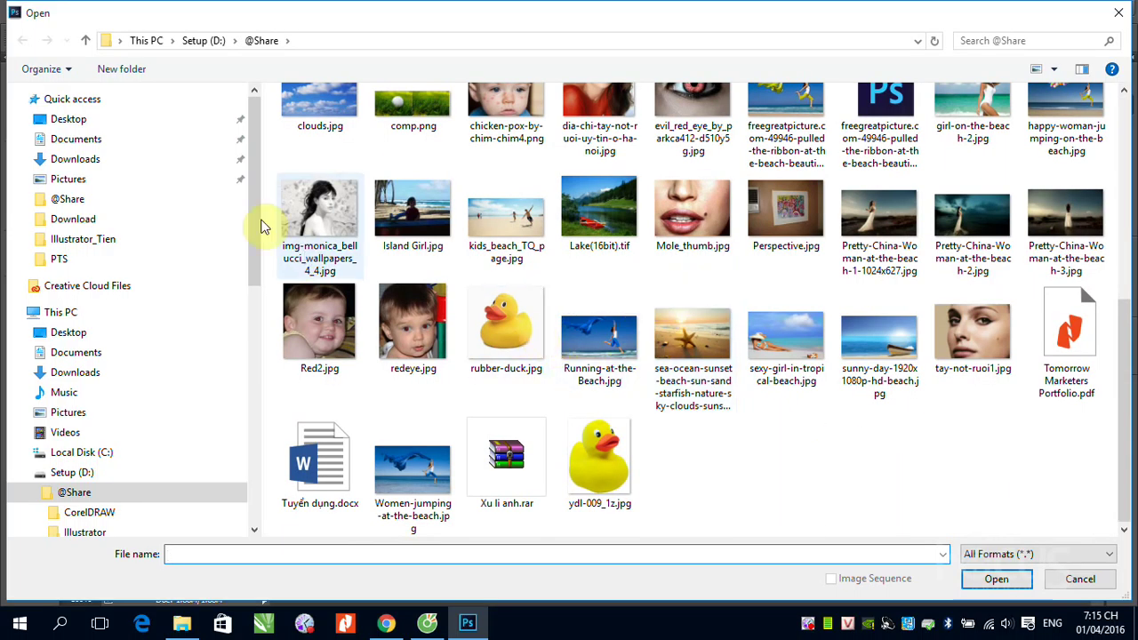
pyautogui.click(256, 265)
pyautogui.moveTo(256, 280)
pyautogui.mouseDown()
pyautogui.moveTo(254, 394)
pyautogui.moveTo(257, 334)
pyautogui.mouseUp()
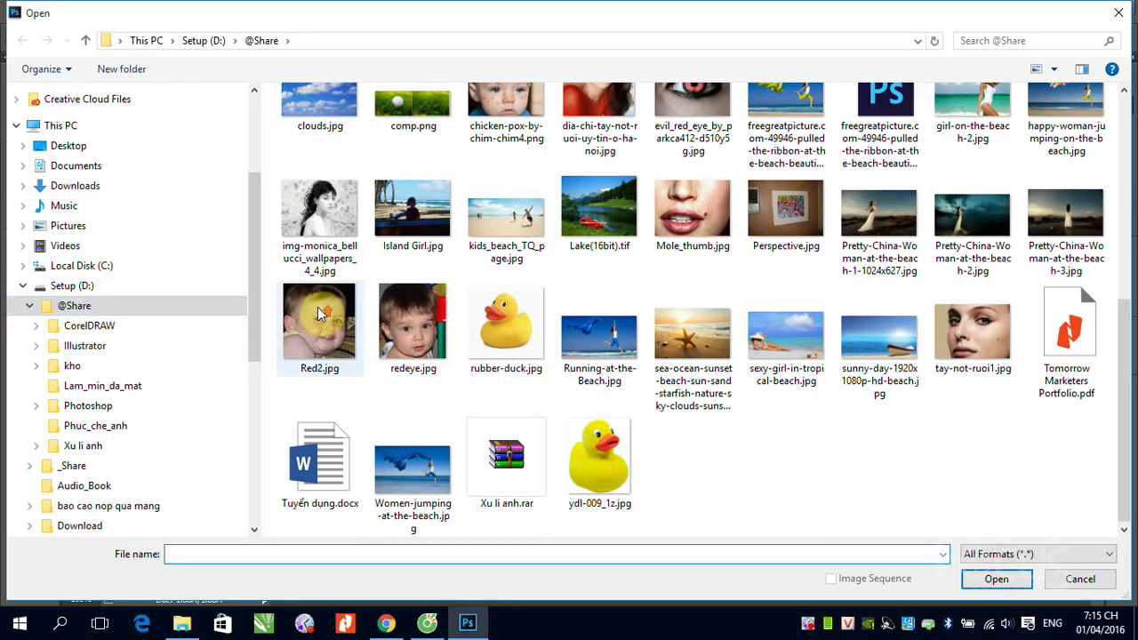
pyautogui.scroll(5, 305, 355)
pyautogui.click(89, 307)
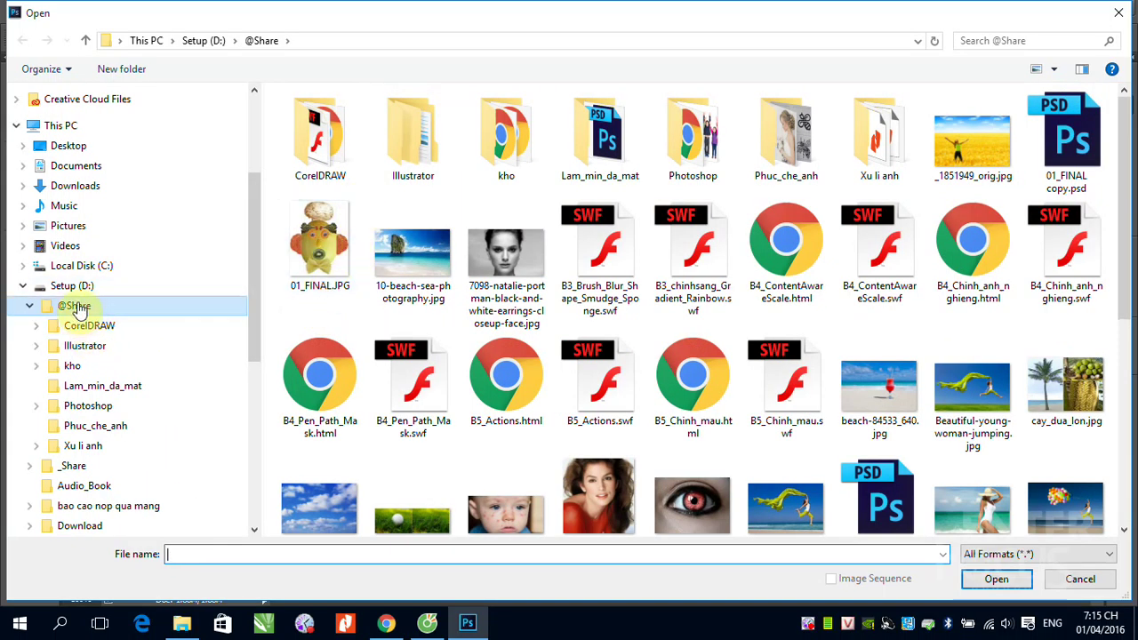
pyautogui.click(75, 449)
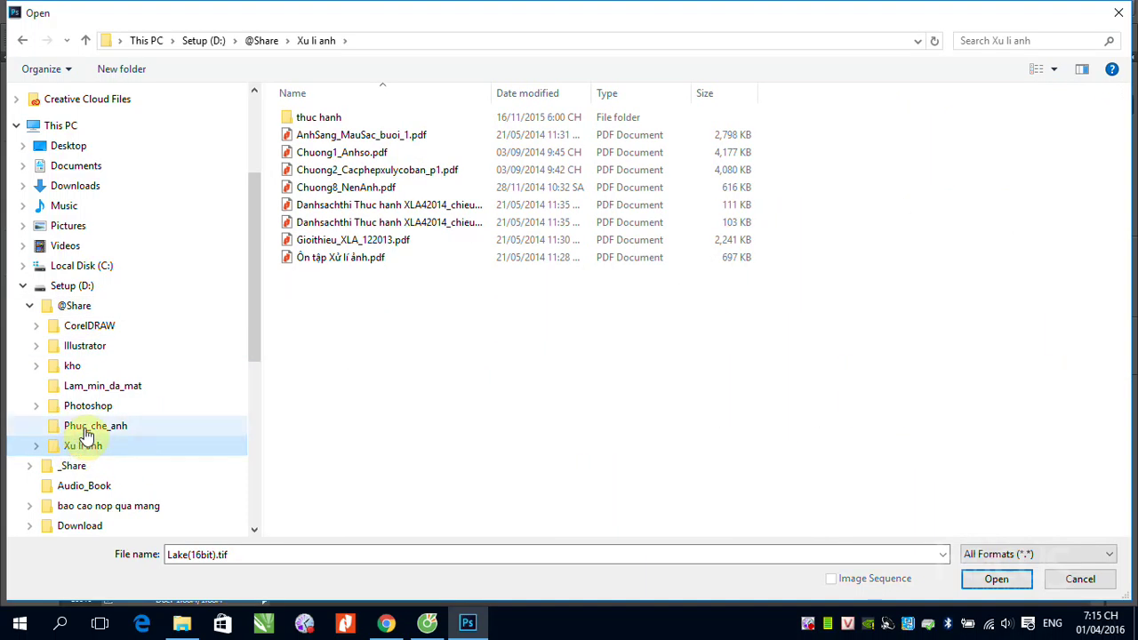
pyautogui.click(82, 429)
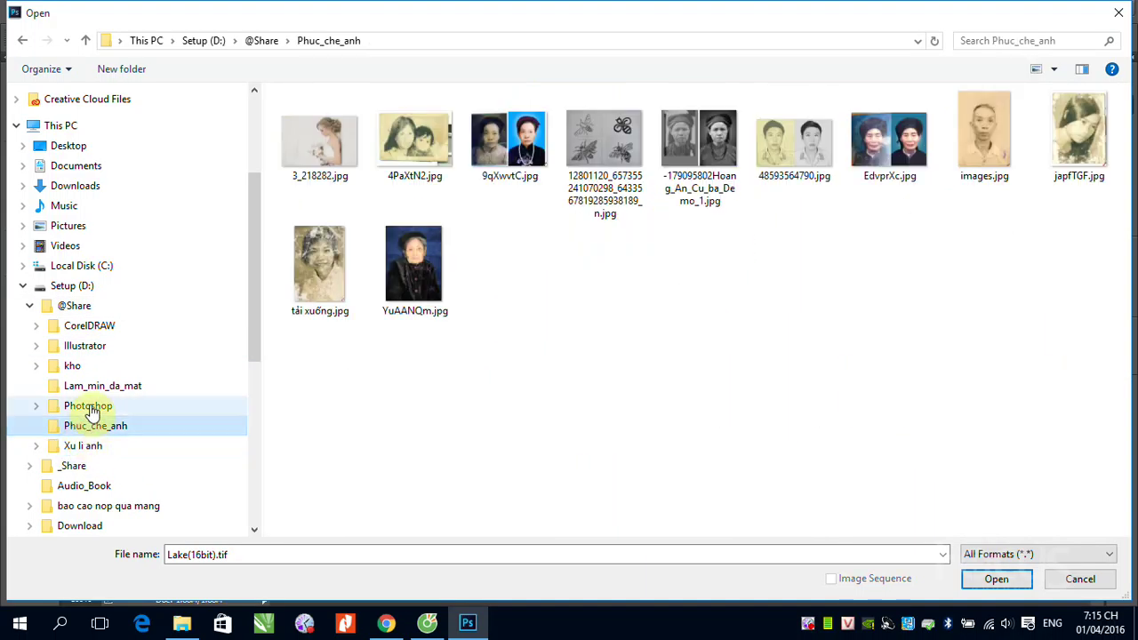
pyautogui.click(94, 409)
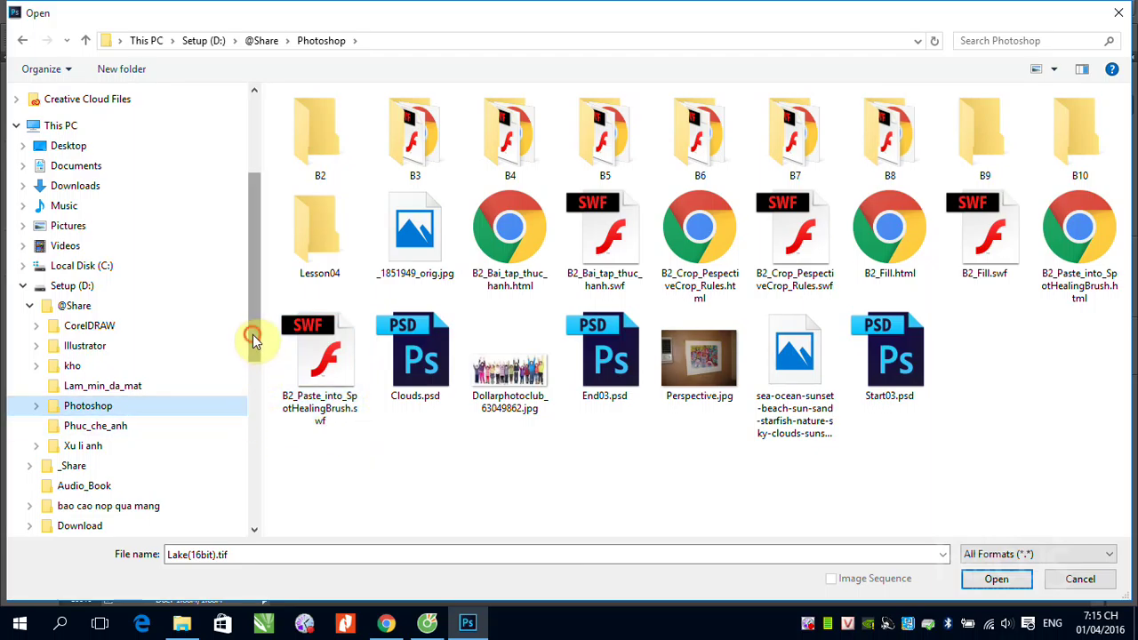
pyautogui.moveTo(252, 338); pyautogui.dragTo(272, 465)
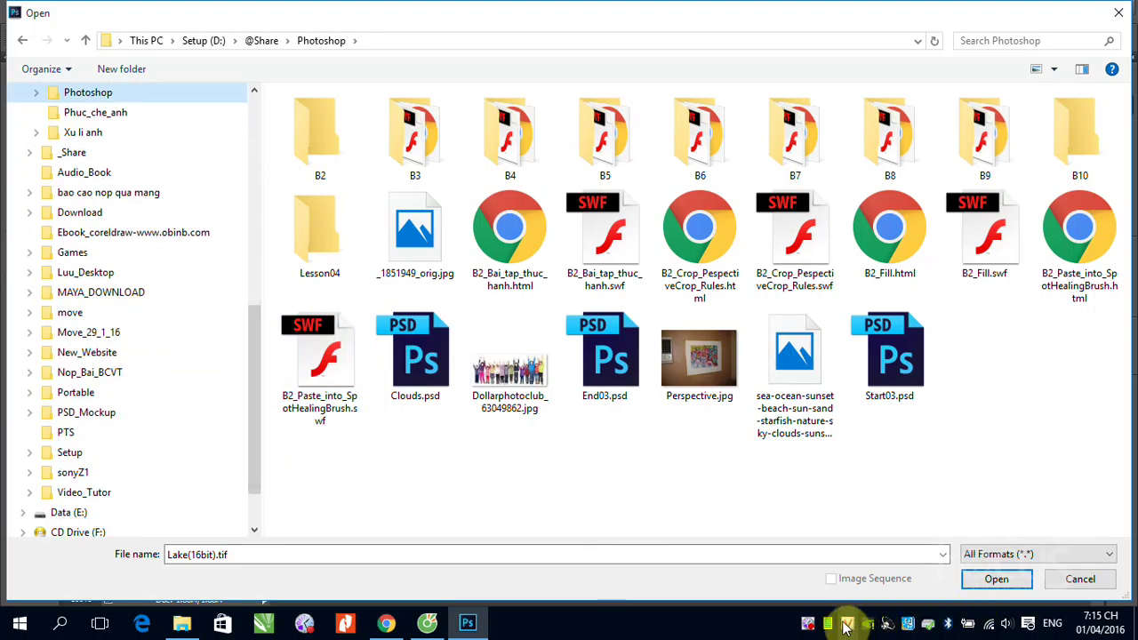
pyautogui.rightClick(809, 622)
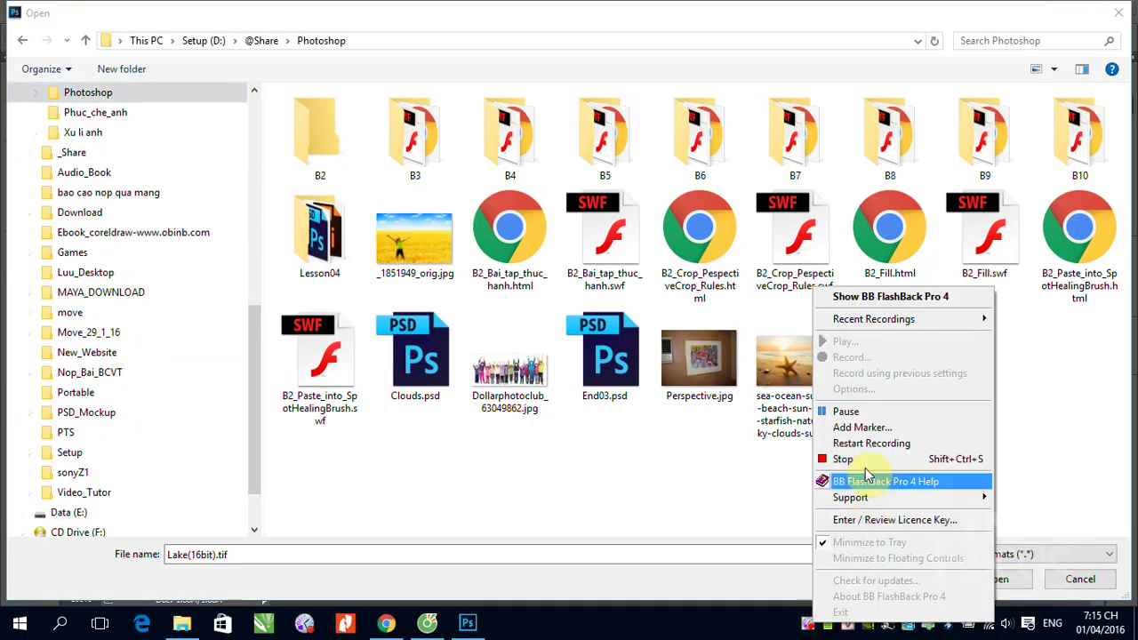
pyautogui.click(845, 412)
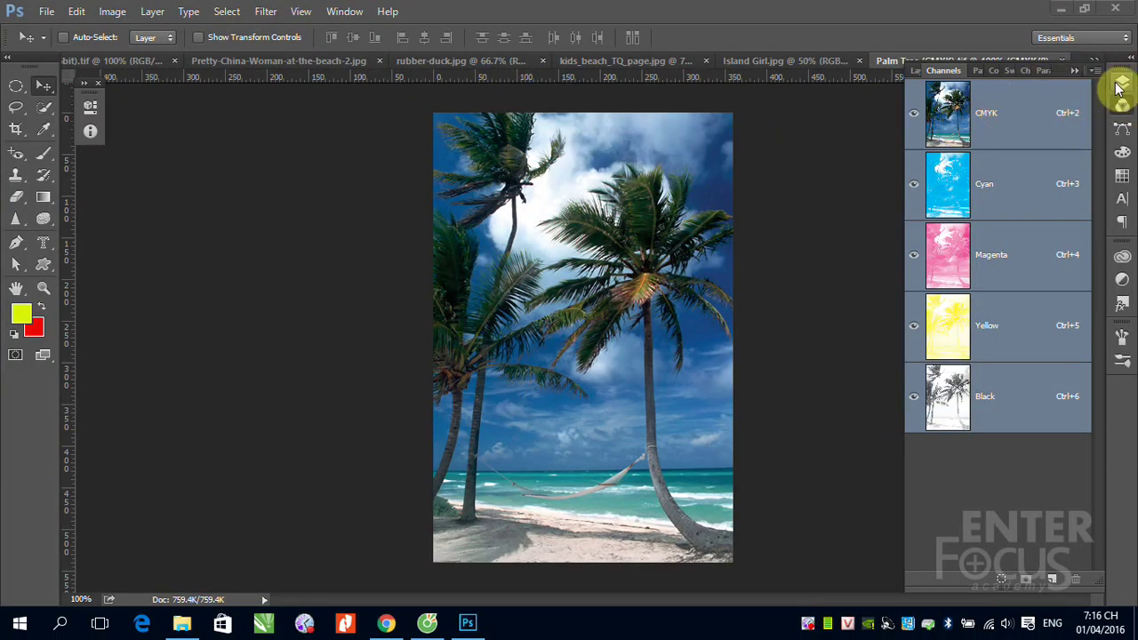
# Collapse the Channels panel to icons, then reopen it to list Palm Tree's CMYK channels
pyautogui.click(1074, 71)
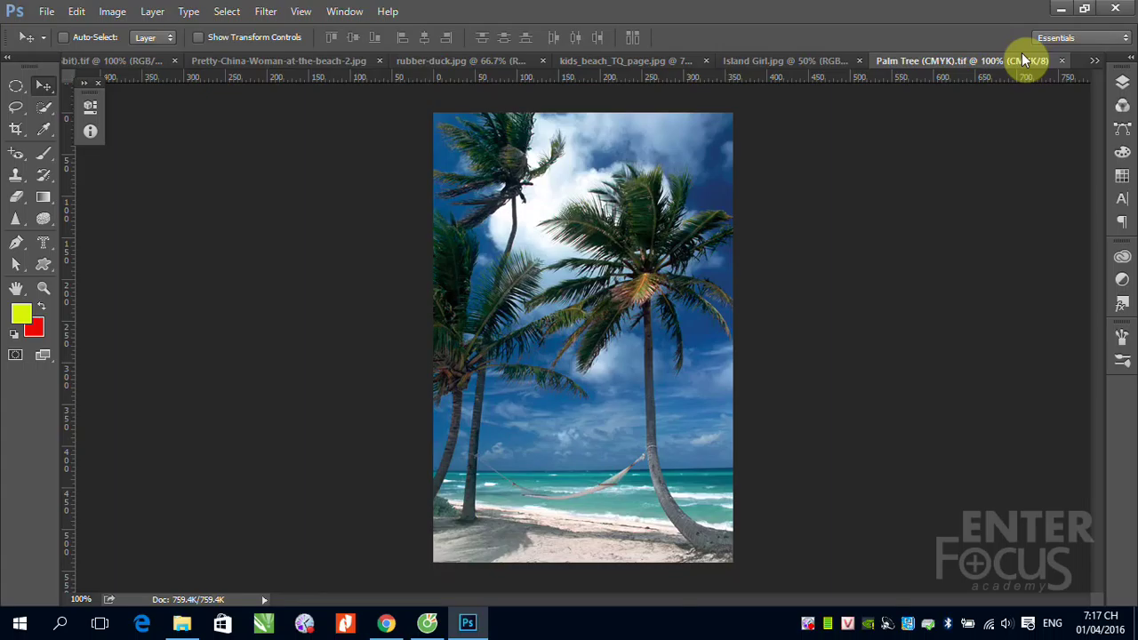
pyautogui.click(1123, 109)
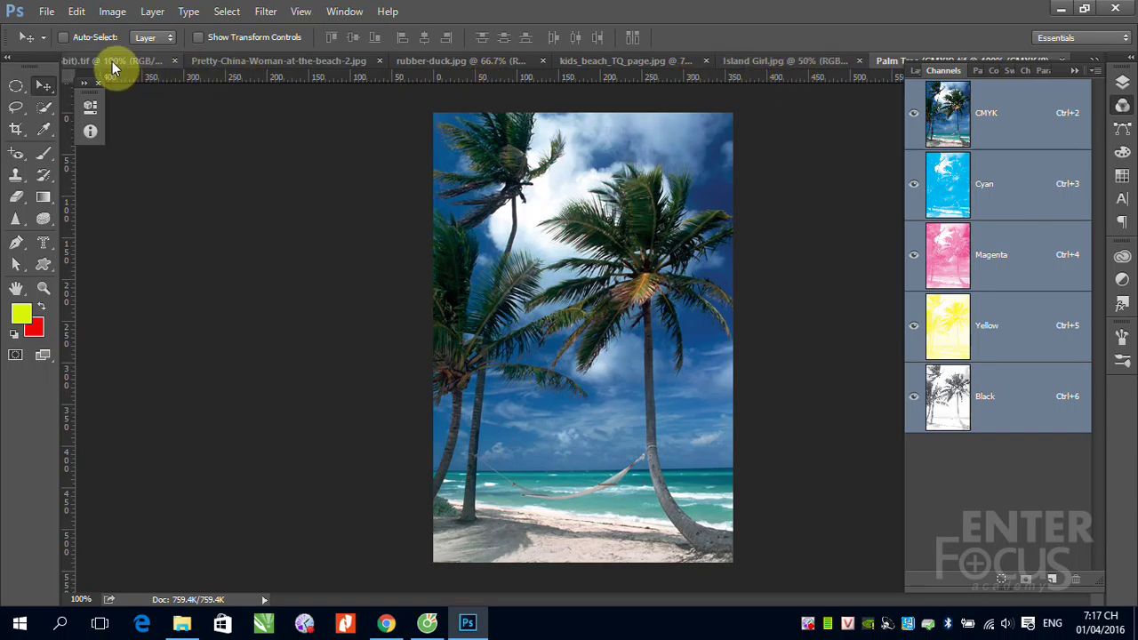
# Place Lake(16bit).tif beside Palm Tree and view only its red-tinted Red channel
pyautogui.moveTo(113, 60); pyautogui.dragTo(809, 61)
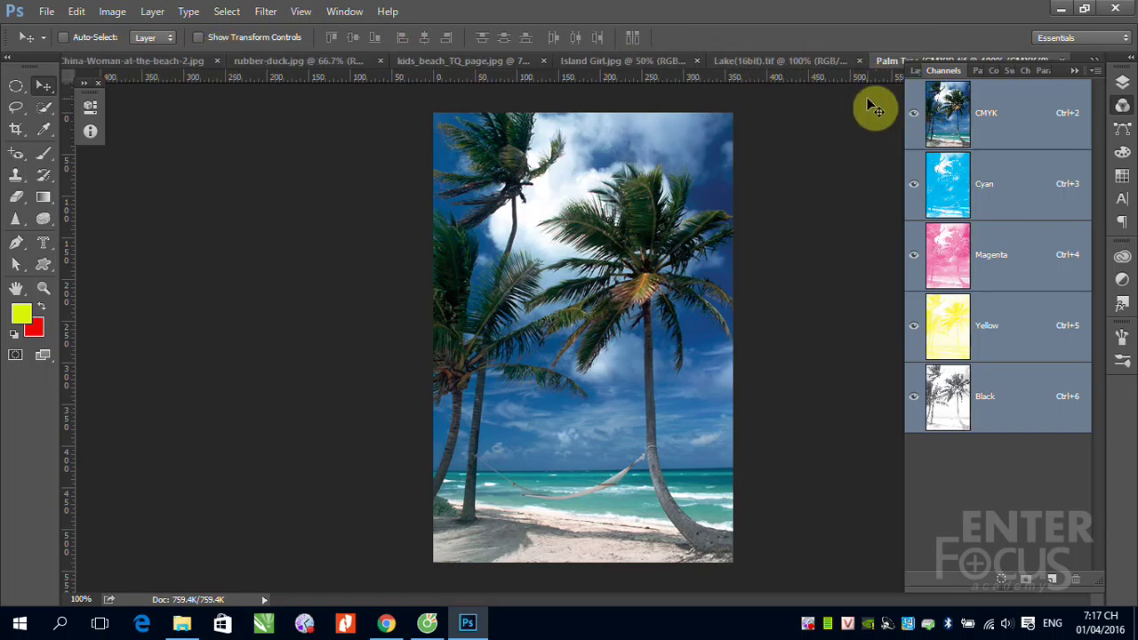
pyautogui.click(768, 61)
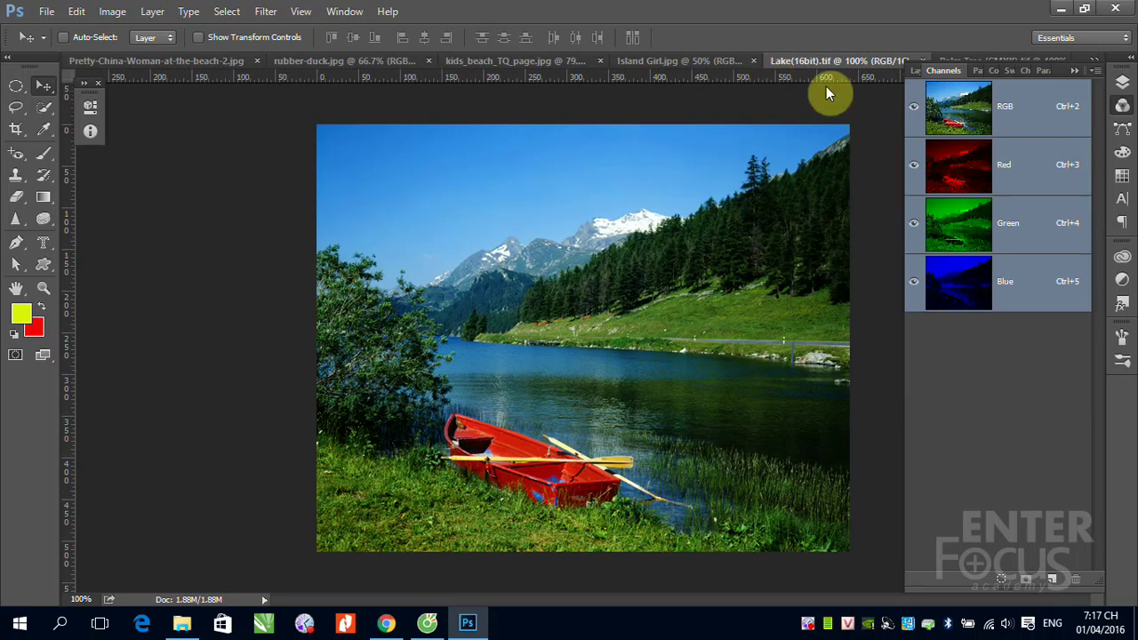
pyautogui.click(1027, 181)
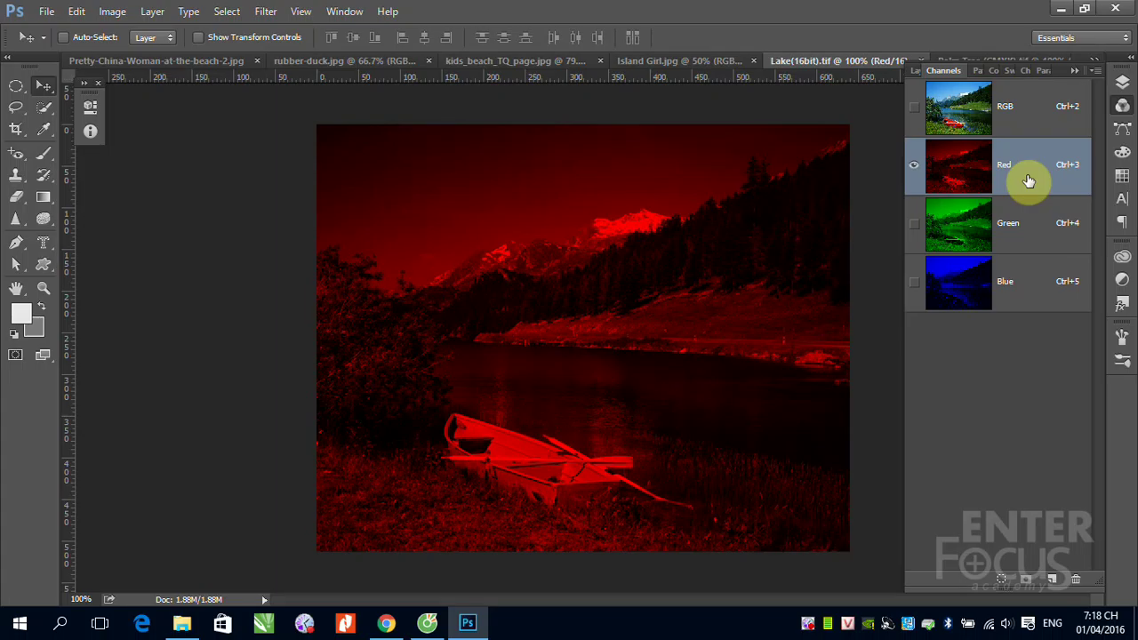
pyautogui.click(80, 16)
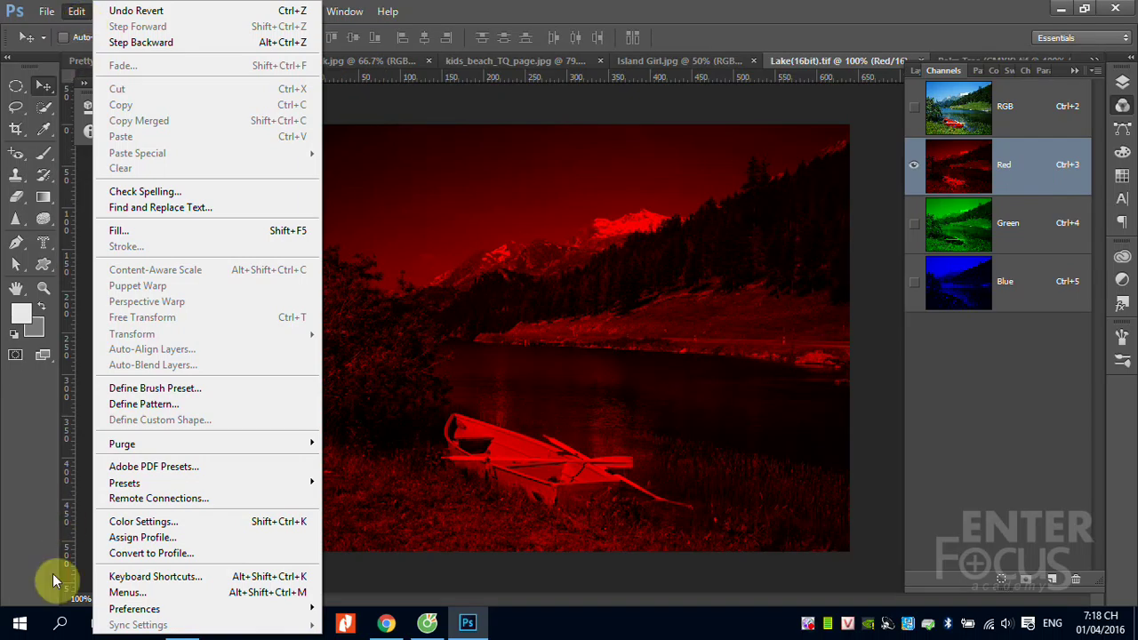
pyautogui.moveTo(134, 609)
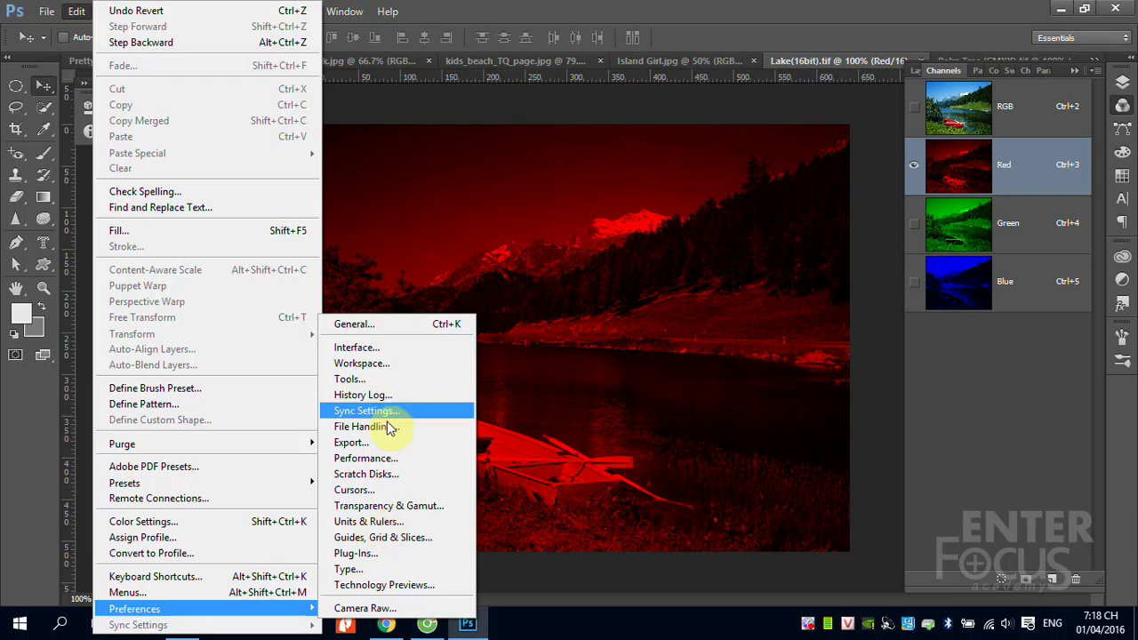
# Turn off Show Channels in Color in the Interface preferences
pyautogui.click(363, 323)
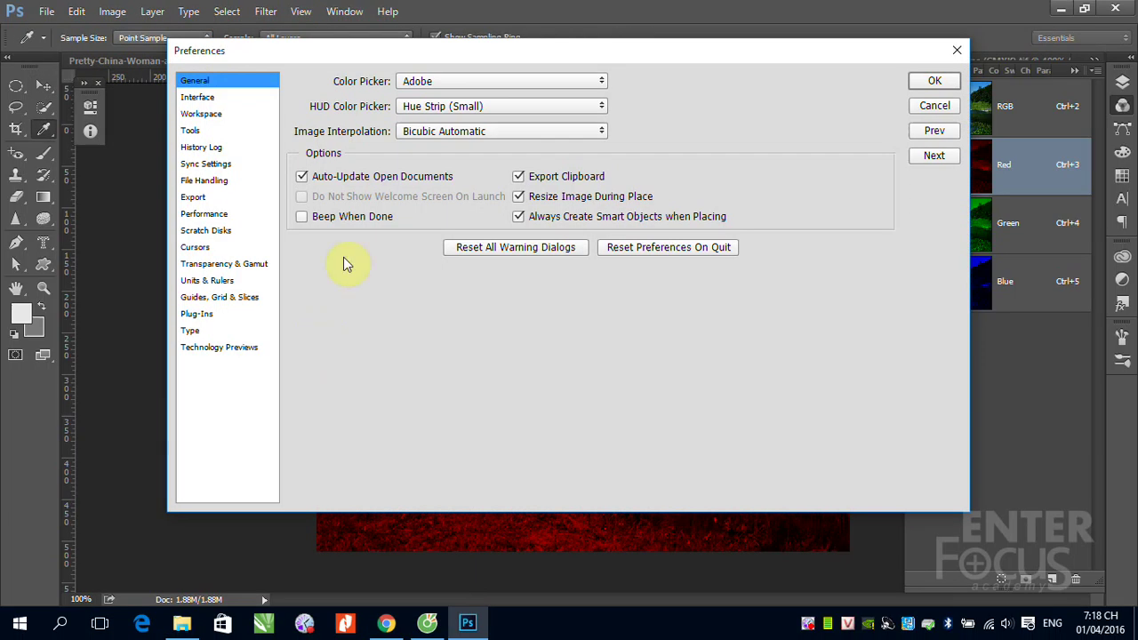
pyautogui.click(198, 98)
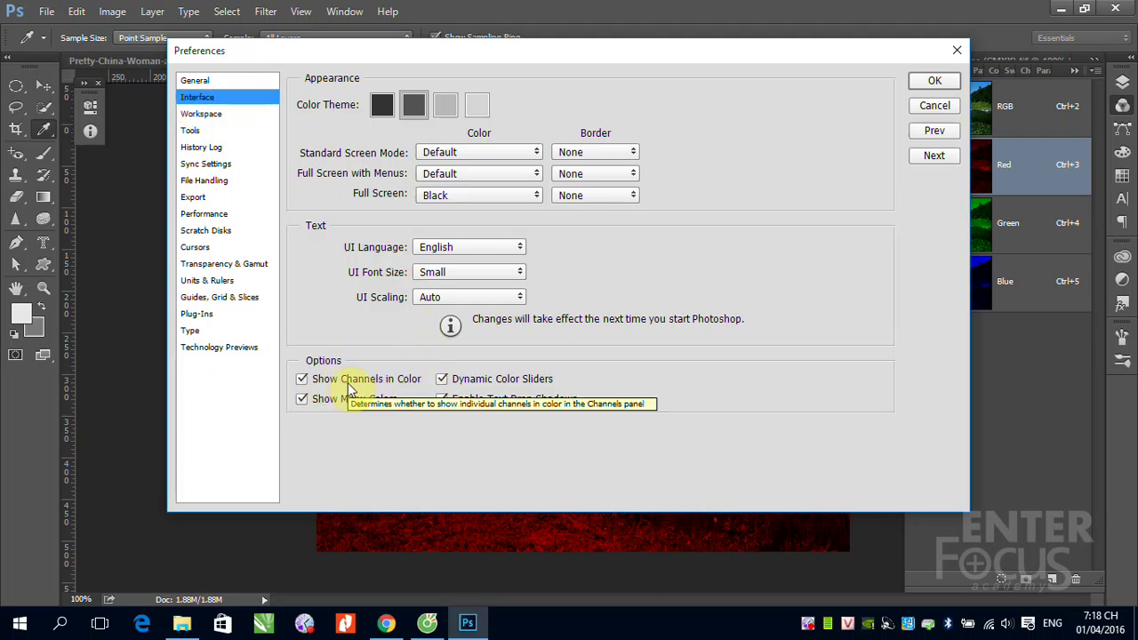
pyautogui.click(303, 381)
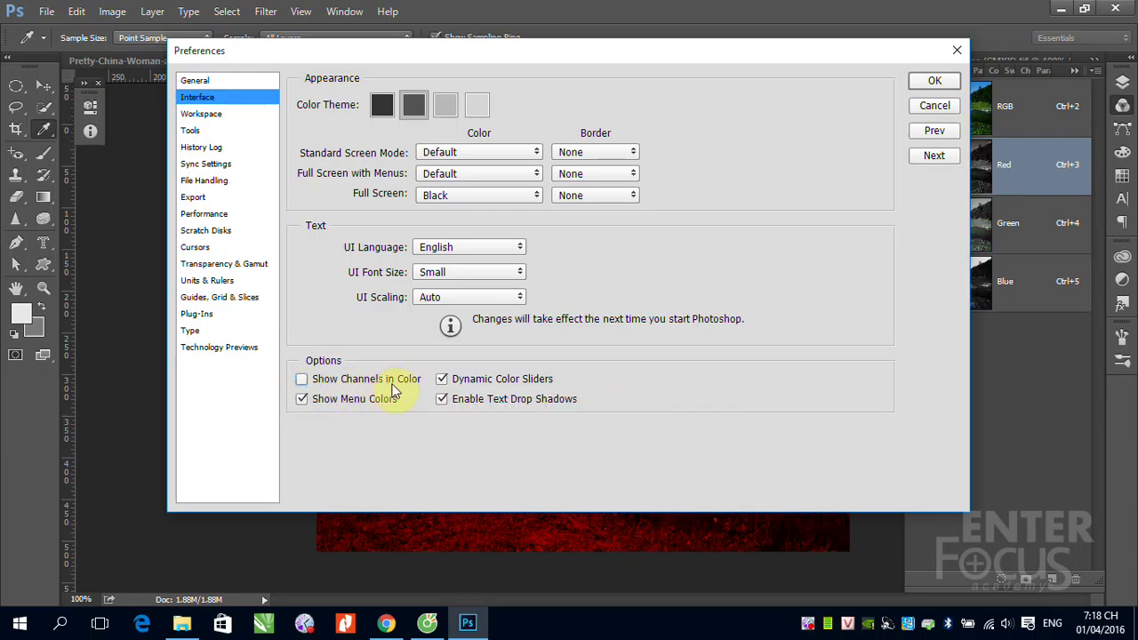
pyautogui.click(929, 83)
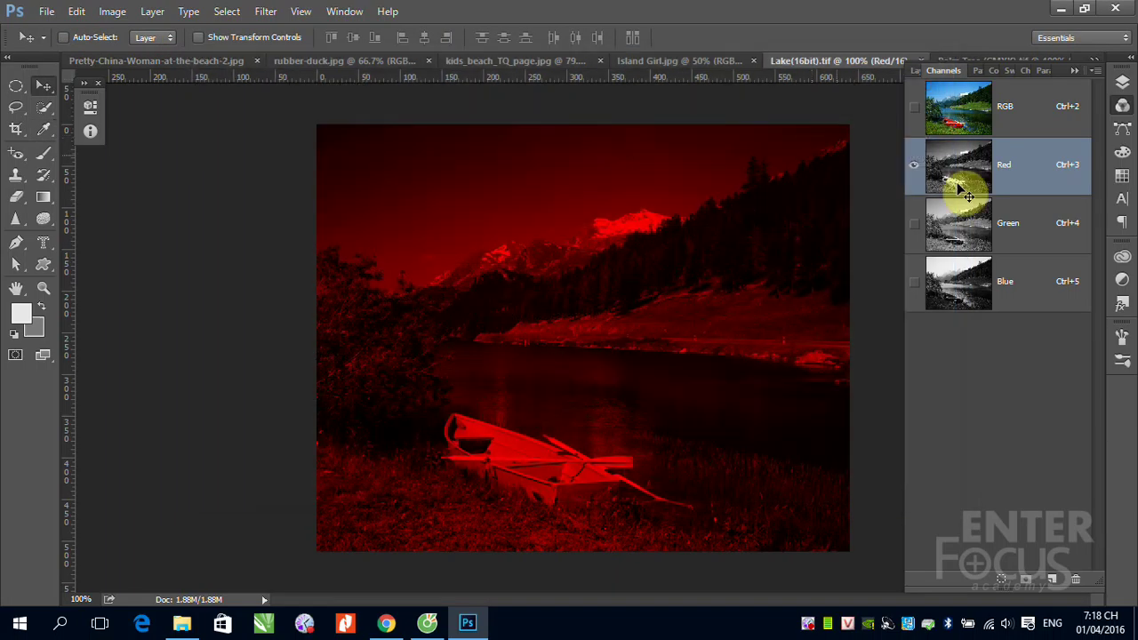
# View the composite, then the Red and Green channels alone in grayscale
pyautogui.click(1051, 93)
pyautogui.click(1037, 172)
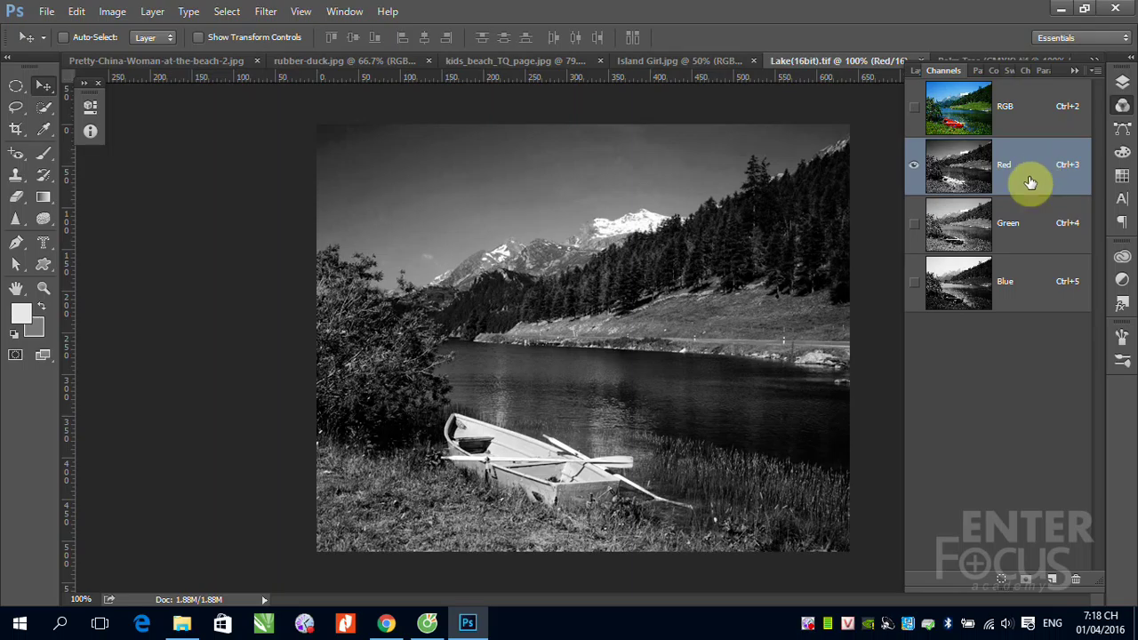
pyautogui.click(1018, 233)
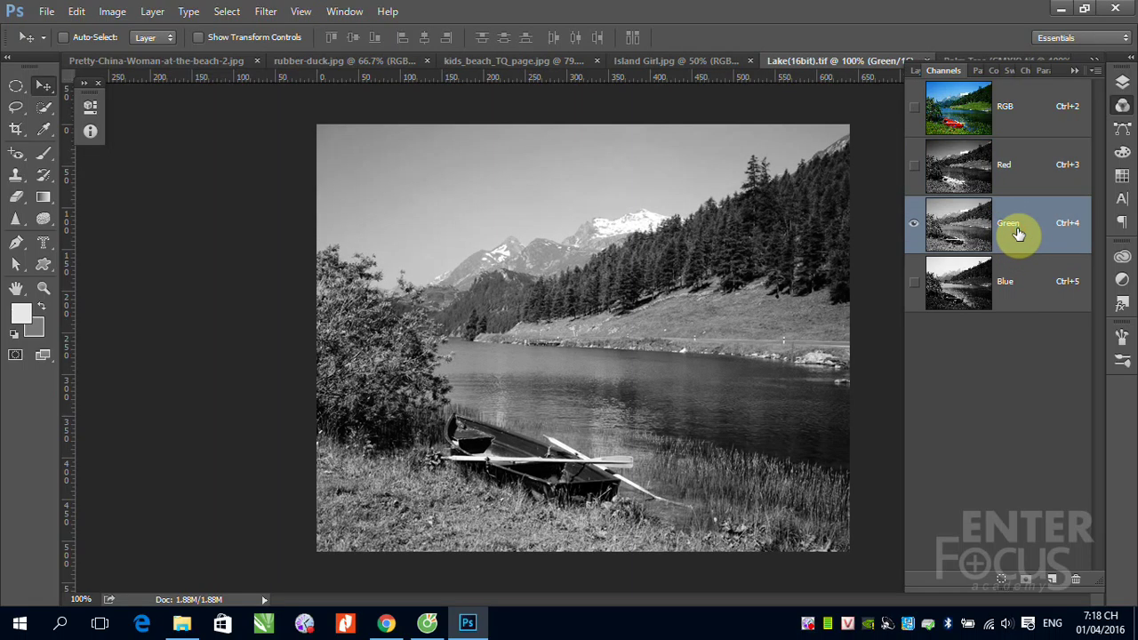
# Compare the Blue, Red, Green and Blue channels in grayscale, finishing on Red
pyautogui.click(1013, 285)
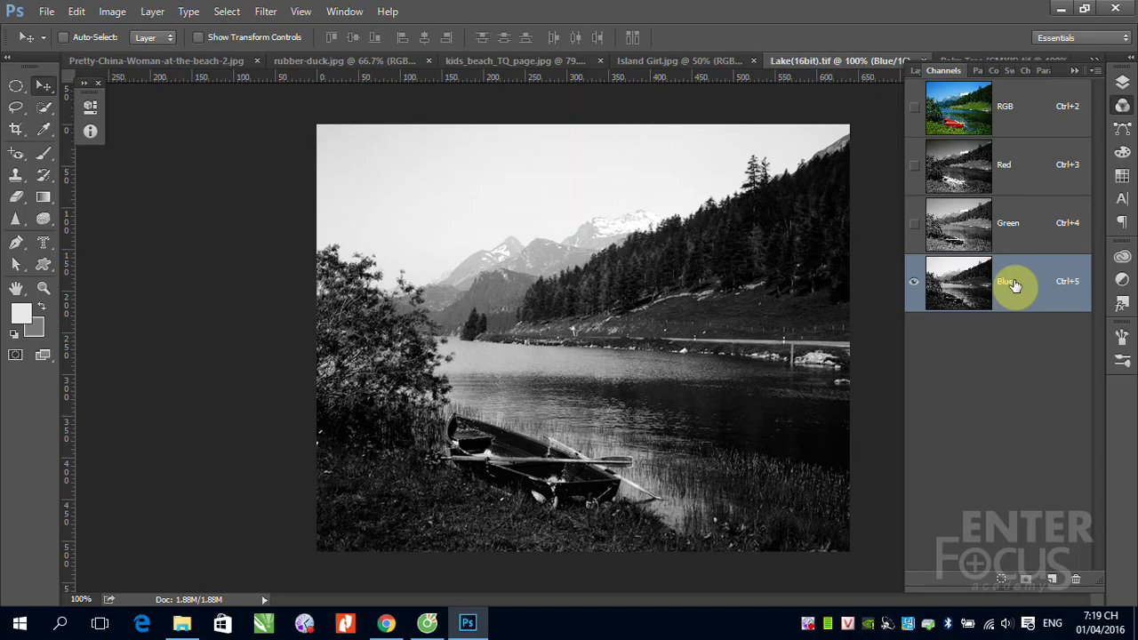
pyautogui.click(1022, 174)
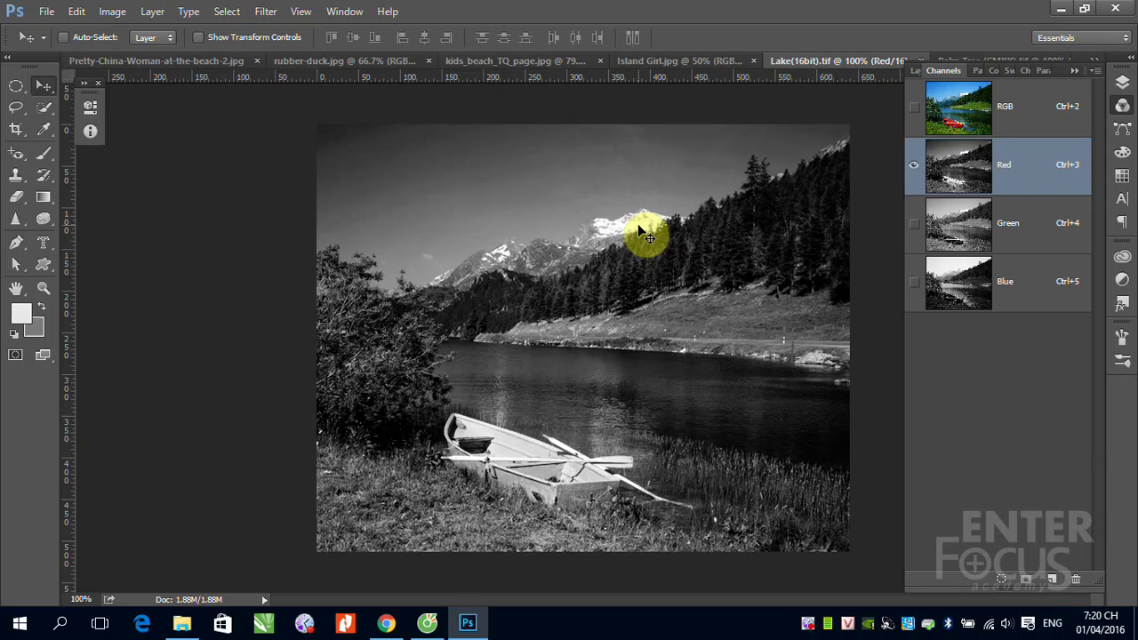
pyautogui.click(1026, 246)
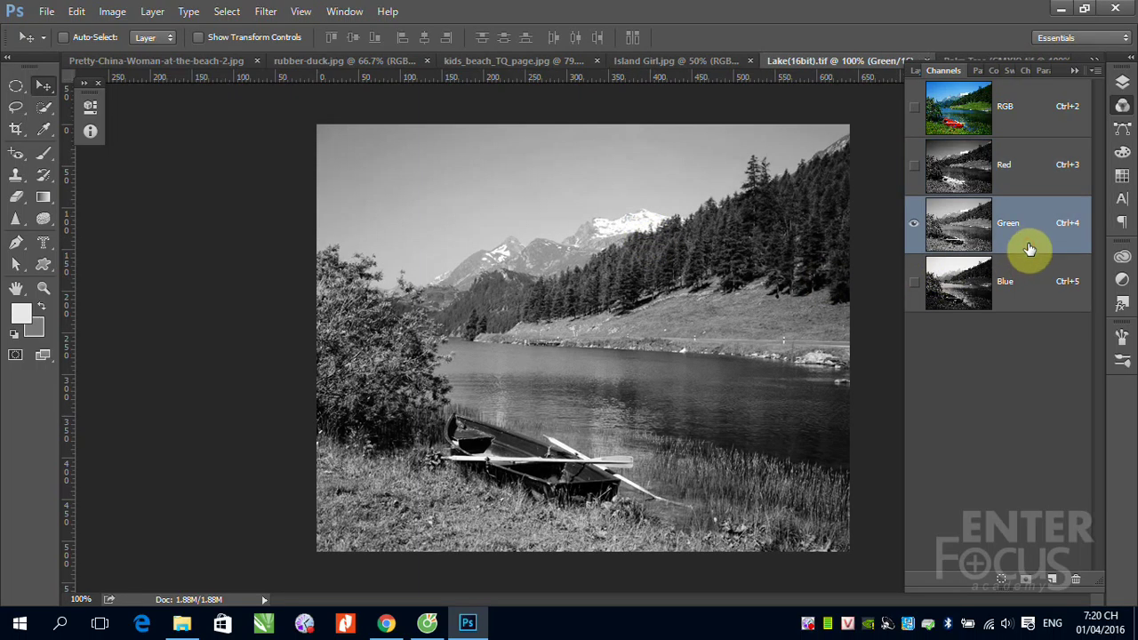
pyautogui.click(1037, 302)
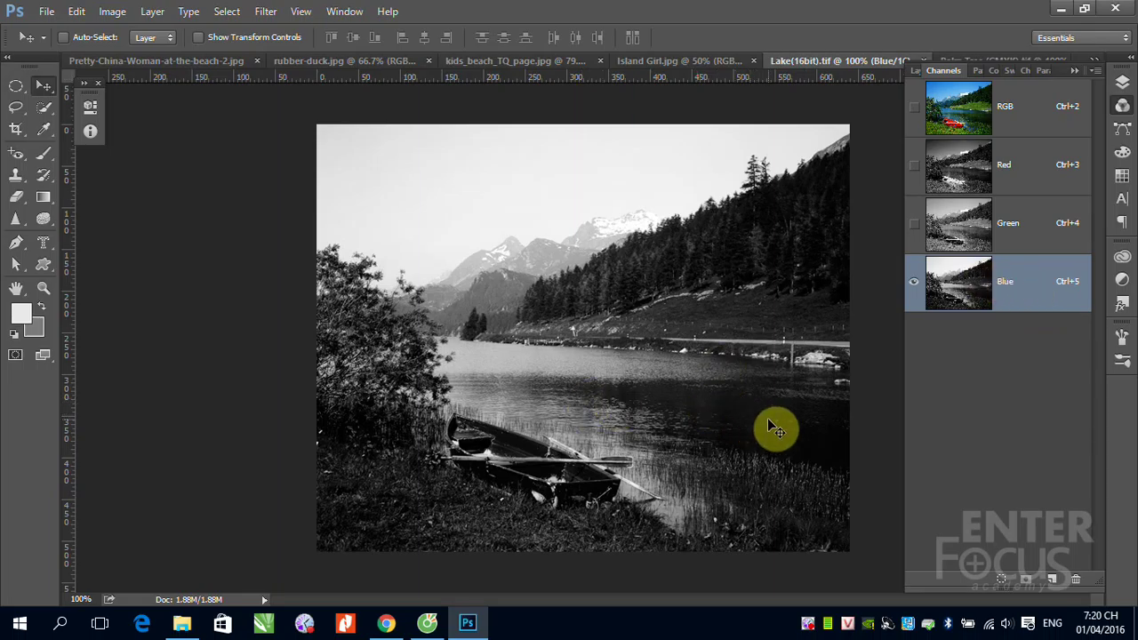
pyautogui.click(1026, 233)
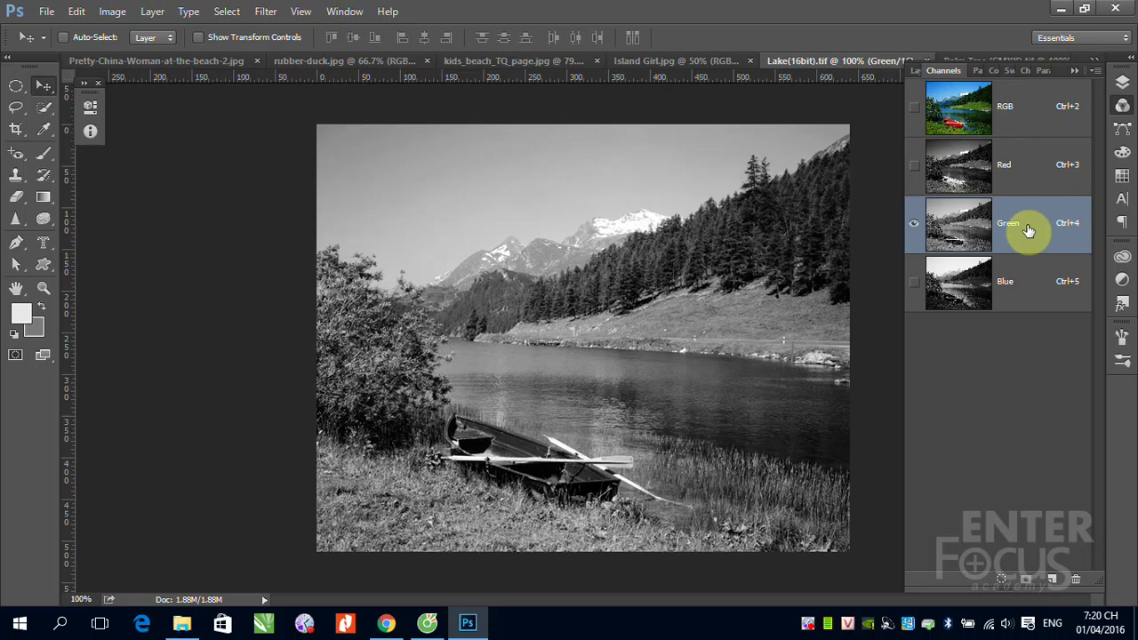
pyautogui.click(1026, 171)
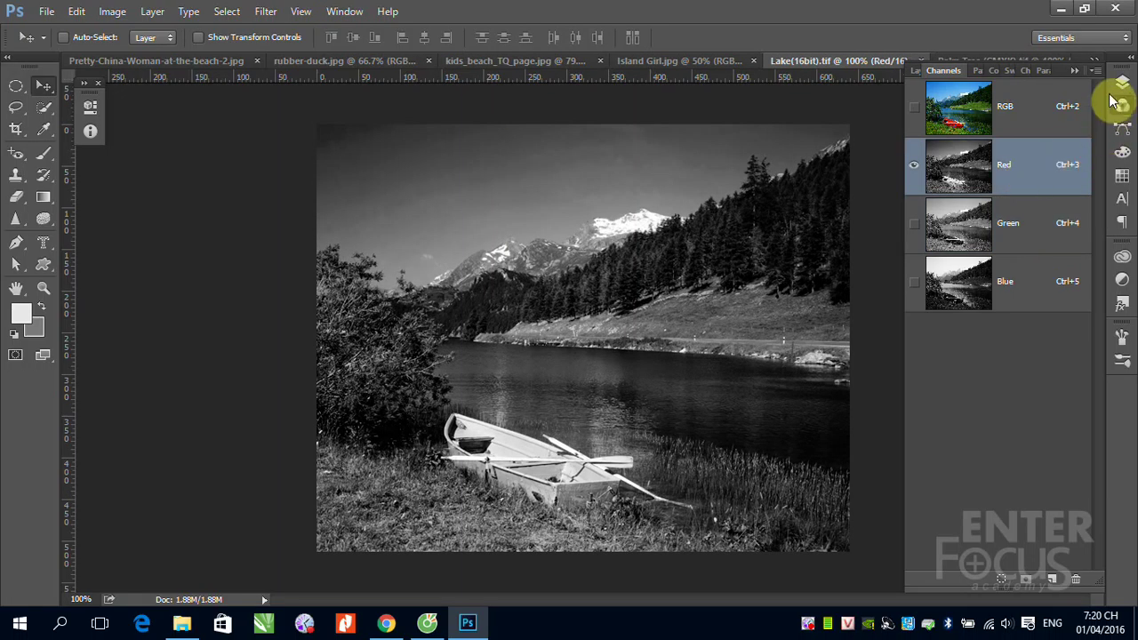
# On the Palm Tree image, view the Cyan, Magenta, Yellow and Black channels individually
pyautogui.click(959, 57)
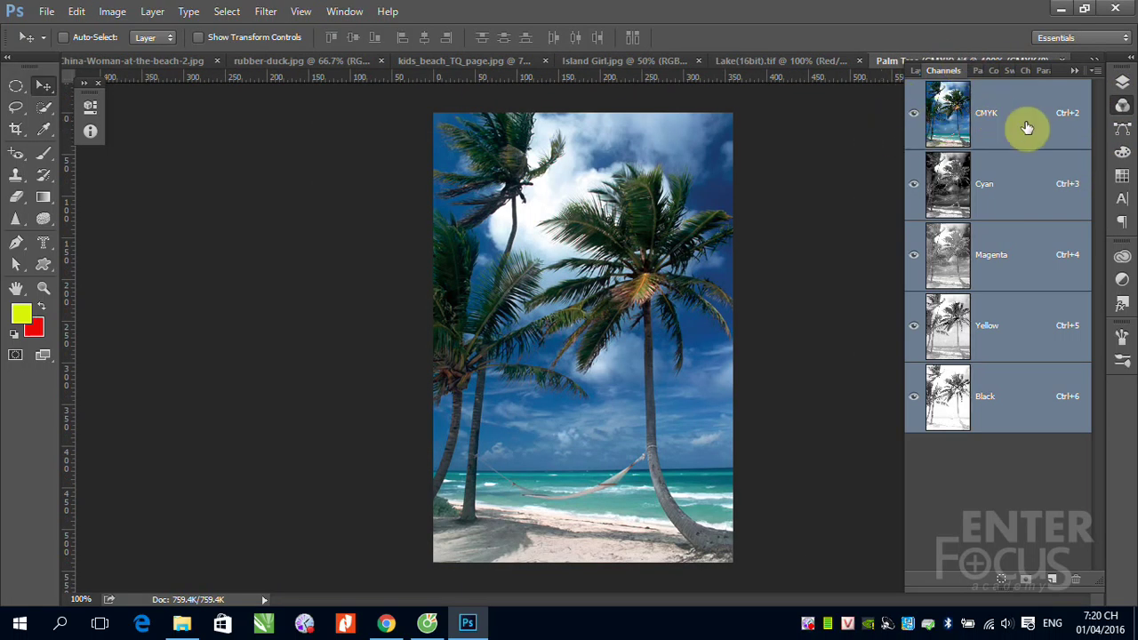
pyautogui.click(1010, 203)
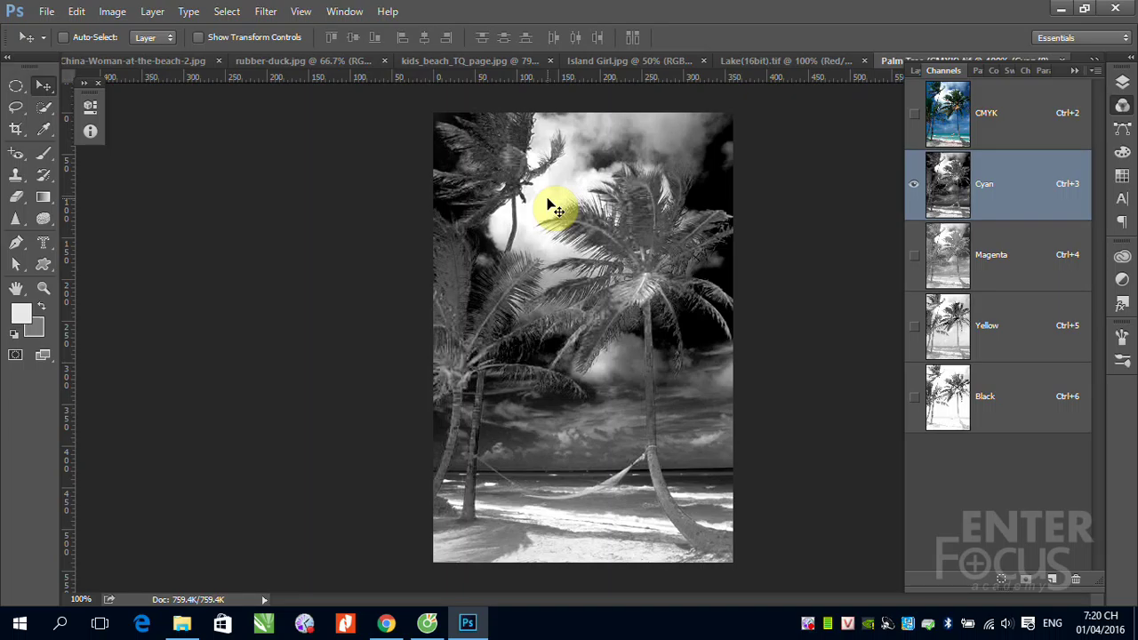
pyautogui.click(1002, 260)
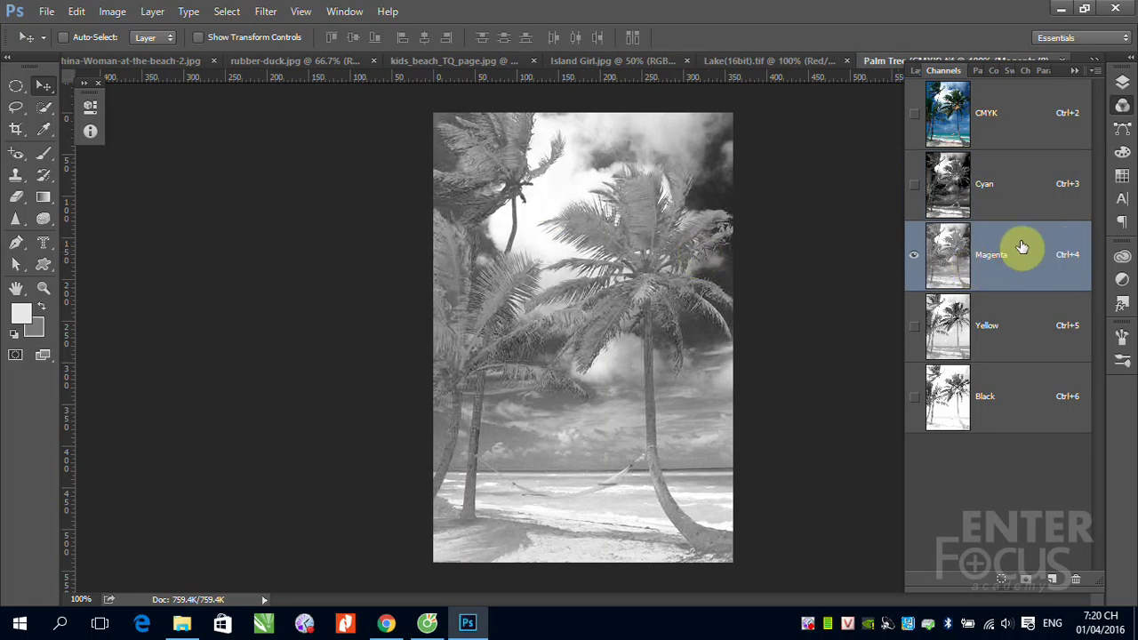
pyautogui.click(1013, 325)
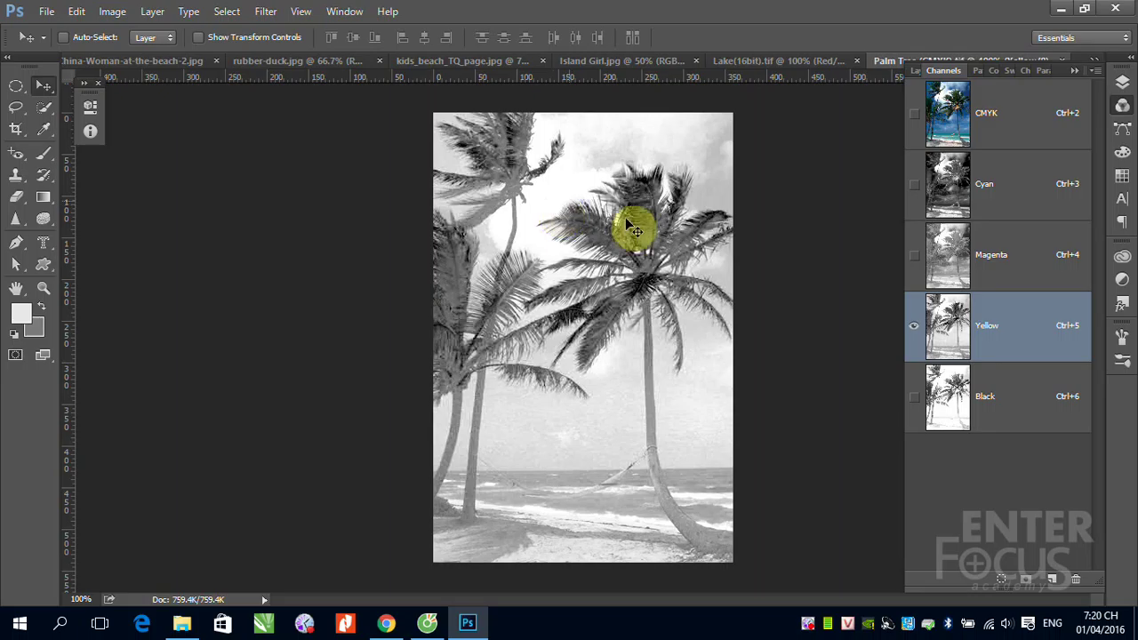
pyautogui.click(1015, 410)
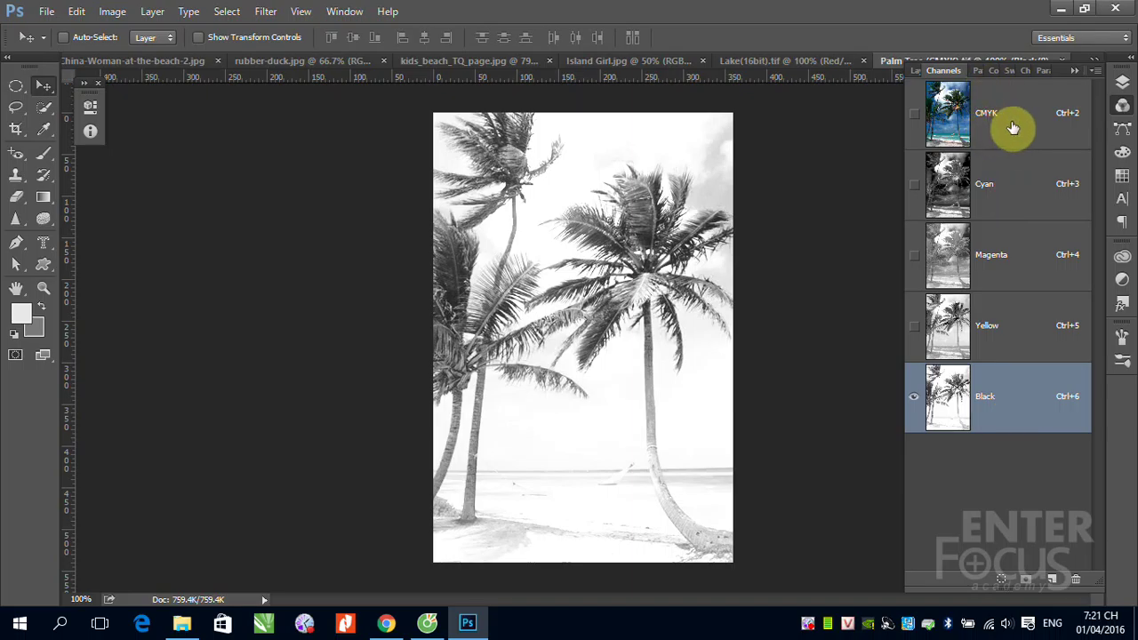
pyautogui.click(77, 10)
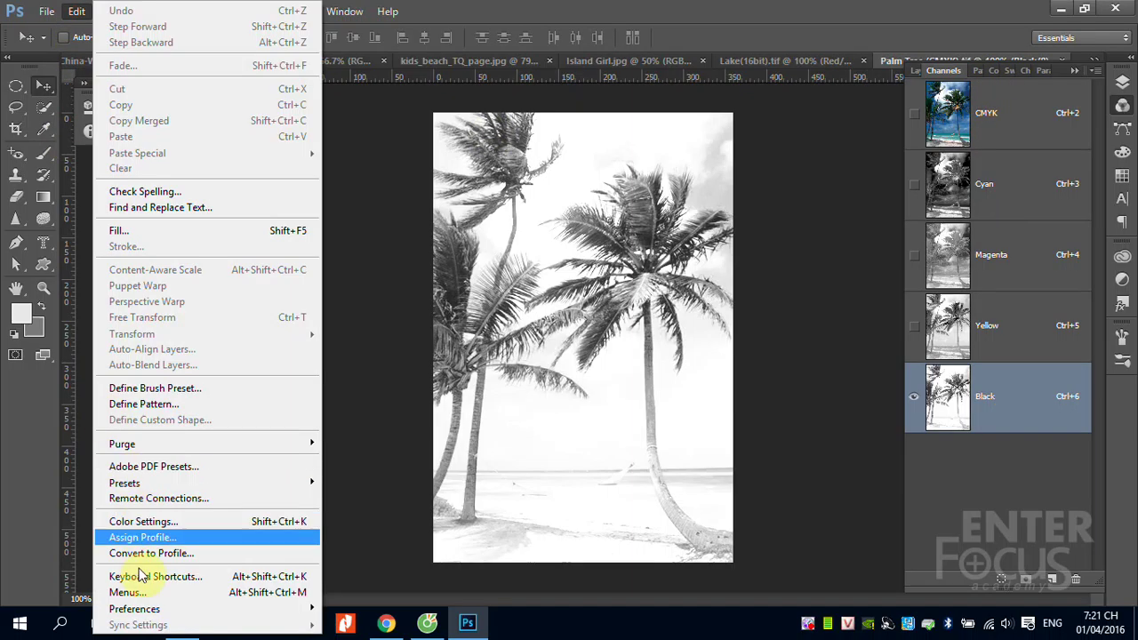
pyautogui.moveTo(134, 609)
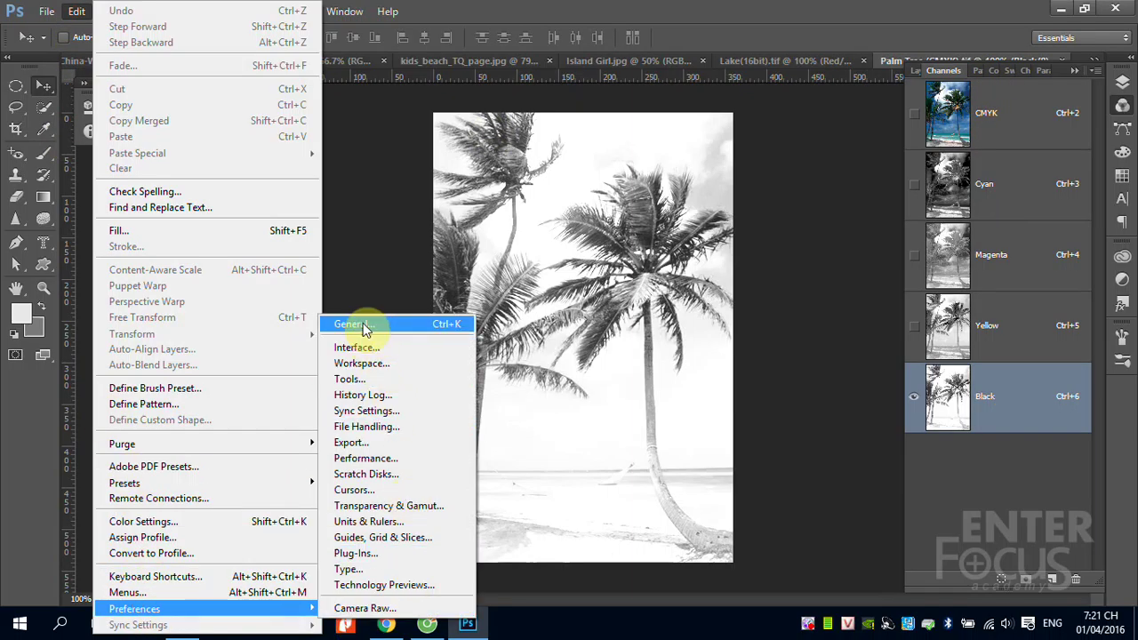
# Turn Show Channels in Color back on in the Interface preferences
pyautogui.click(353, 349)
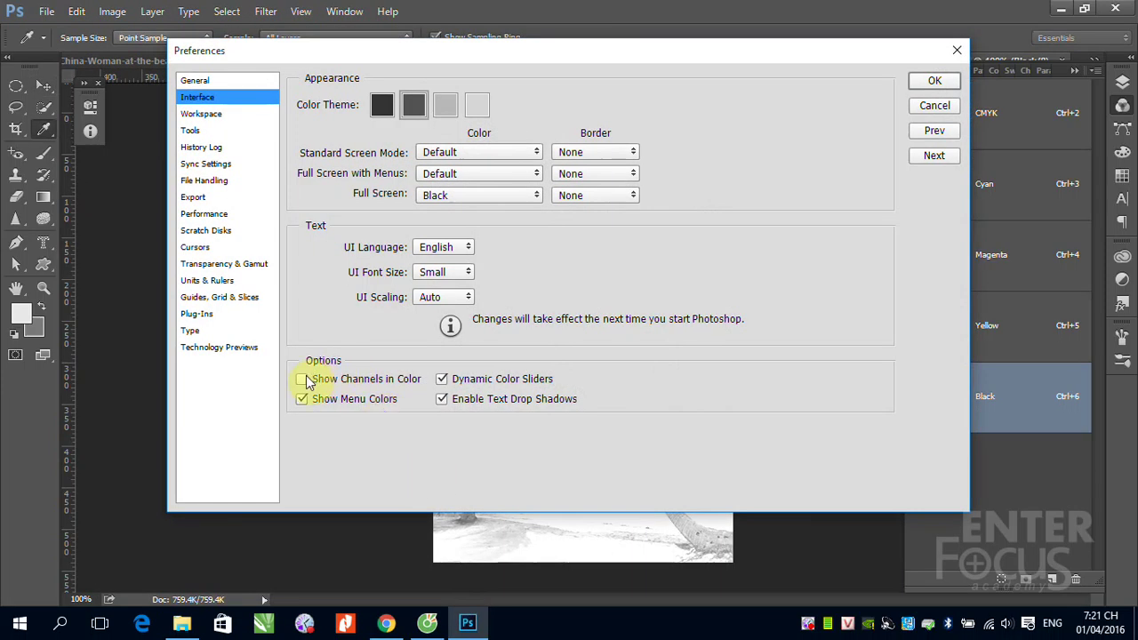
pyautogui.click(303, 379)
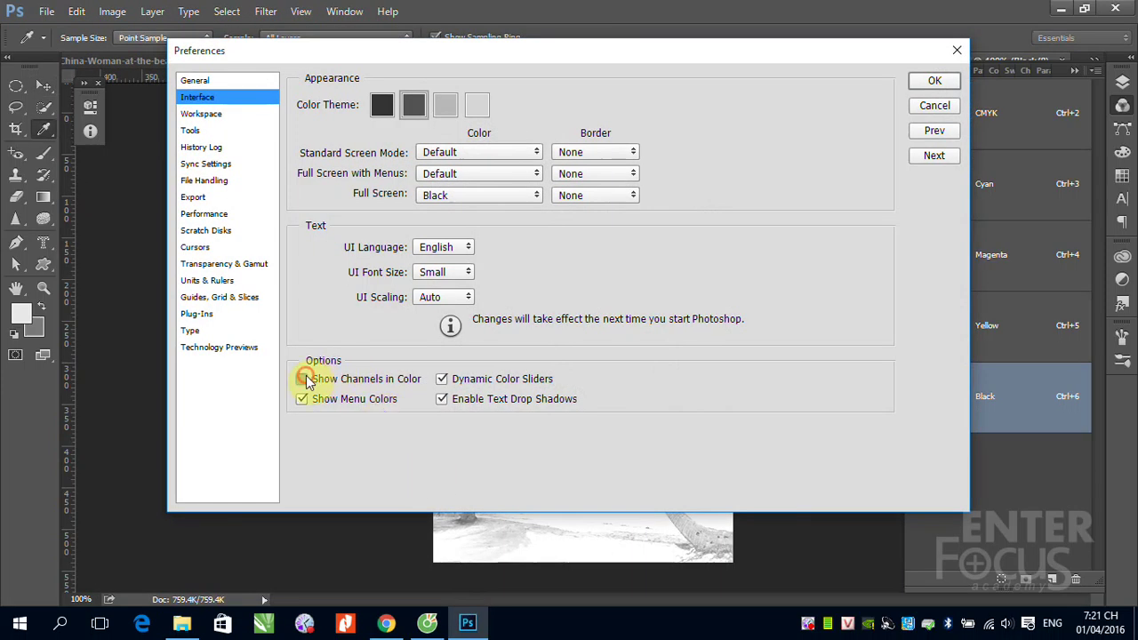
pyautogui.click(932, 82)
# On the Lake photo, view tinted Red, Green and Blue channels, then combine Red with Green
pyautogui.click(813, 62)
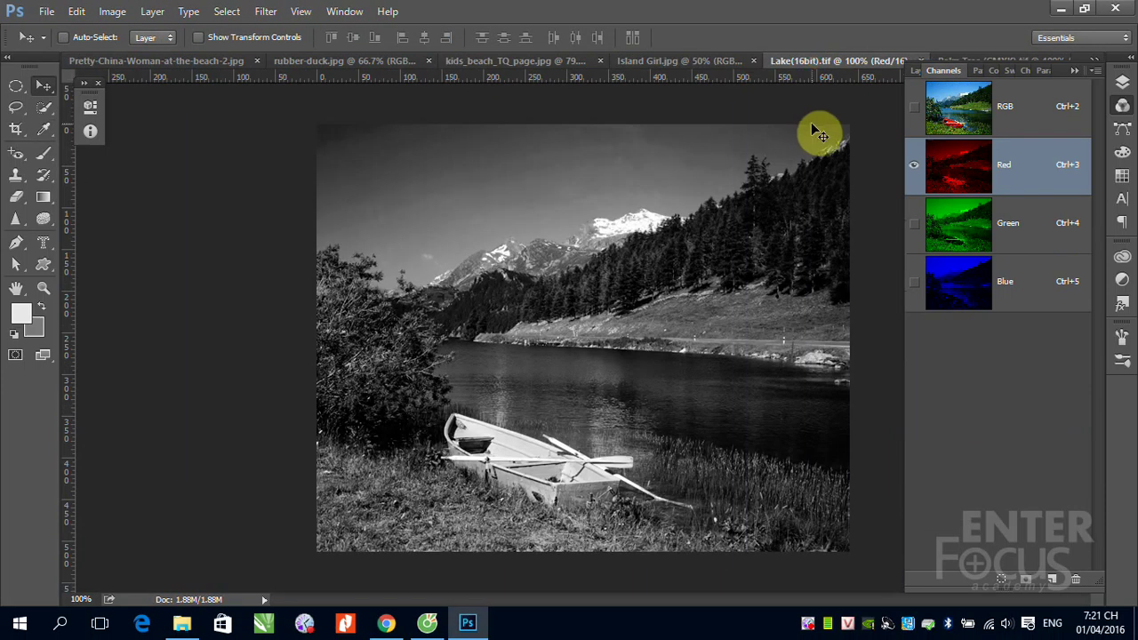
pyautogui.click(1039, 168)
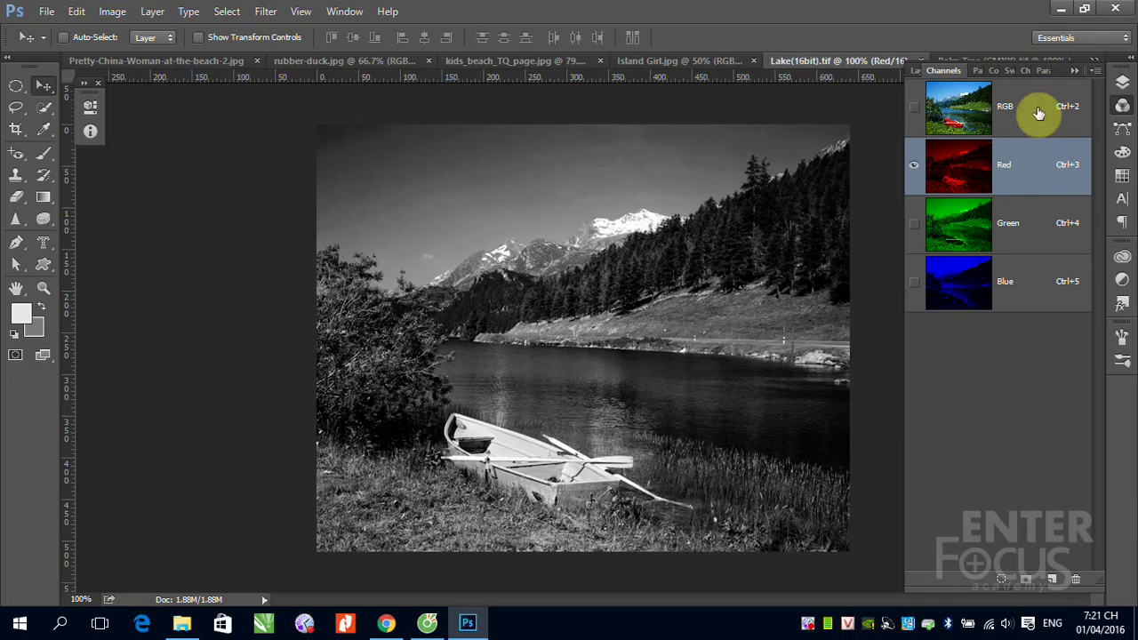
pyautogui.click(1036, 108)
pyautogui.click(1020, 173)
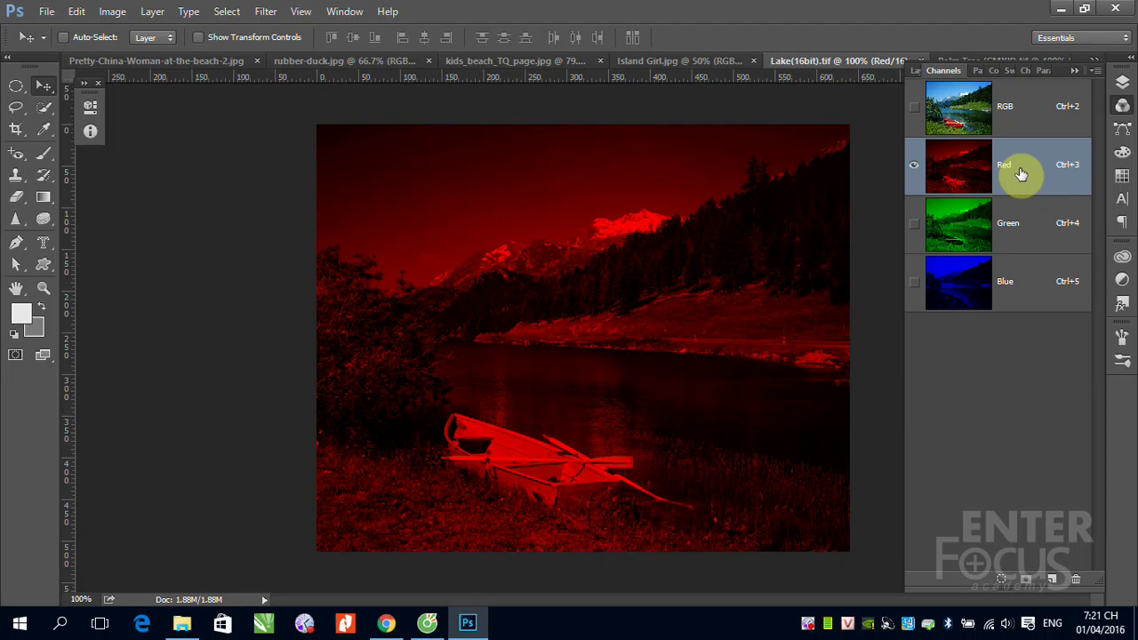
pyautogui.click(1045, 233)
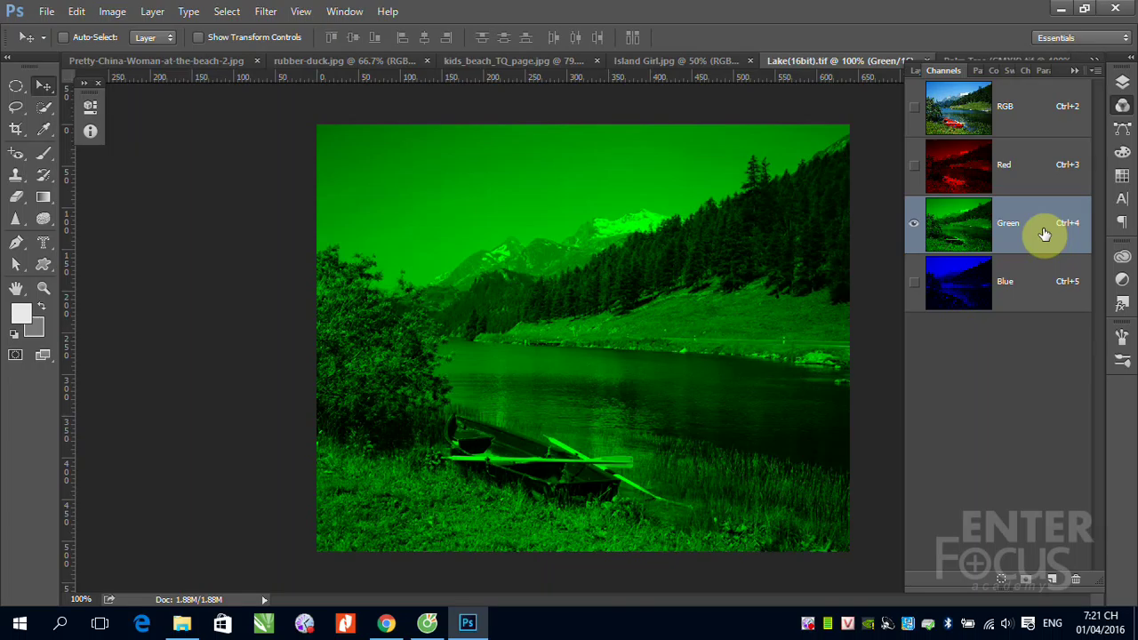
pyautogui.click(1026, 299)
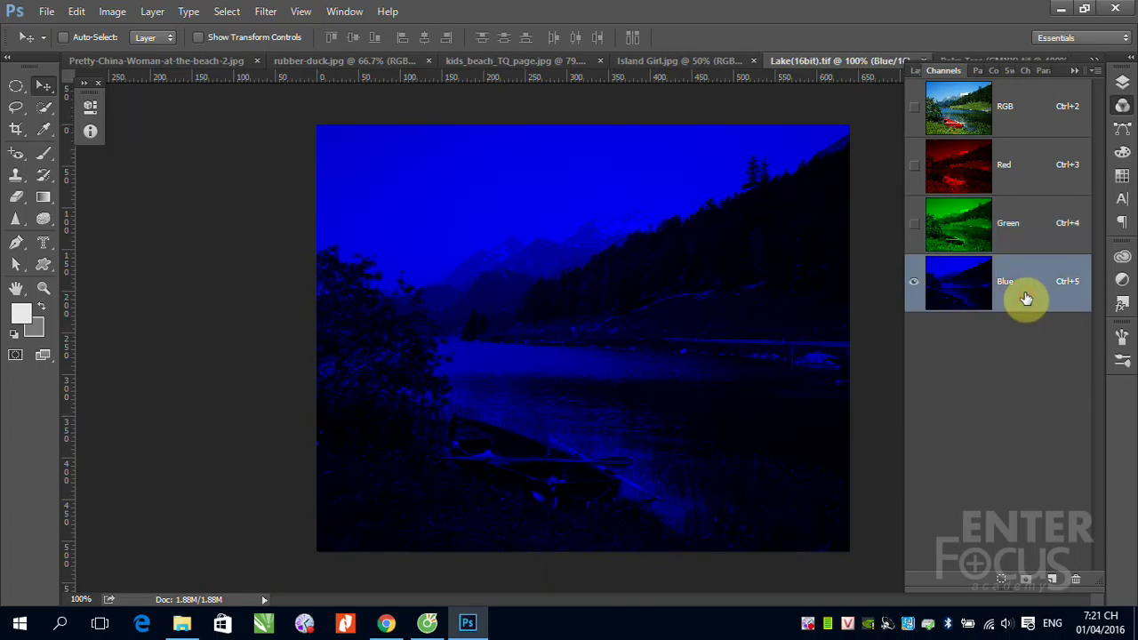
pyautogui.click(1023, 169)
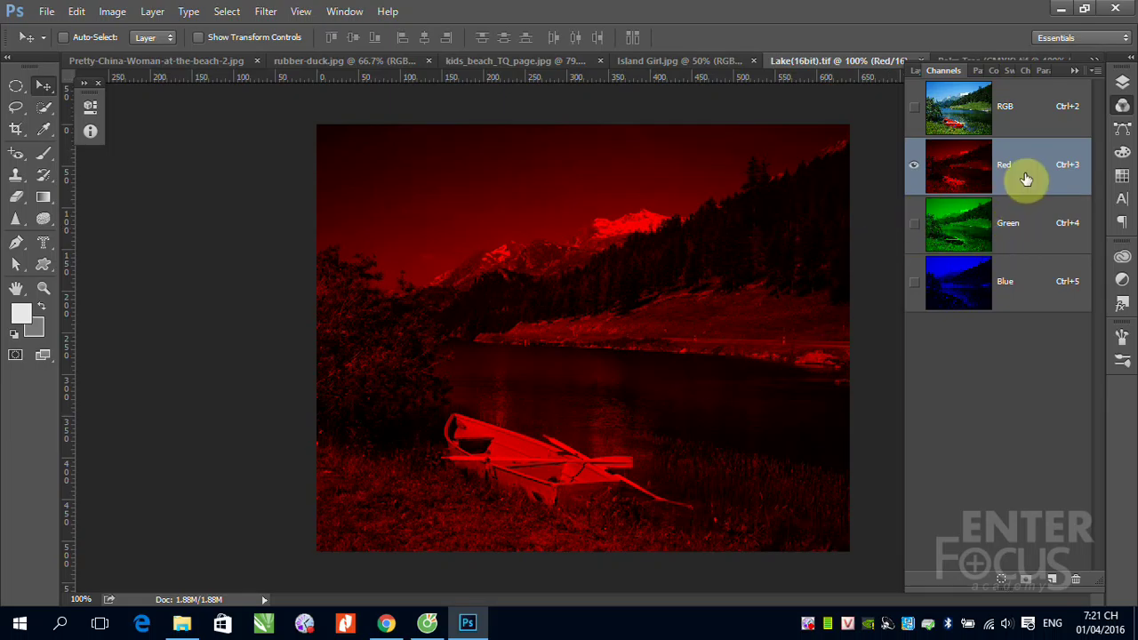
pyautogui.click(915, 224)
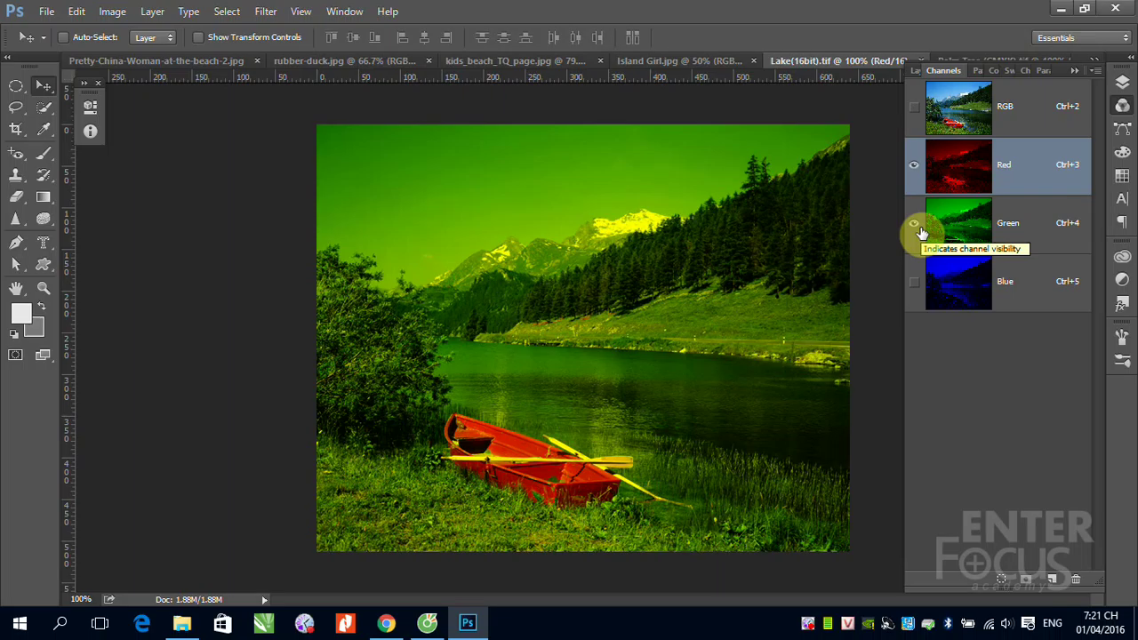
# Turn the Lake photo's Blue channel back on, then return to the Palm Tree image
pyautogui.click(915, 281)
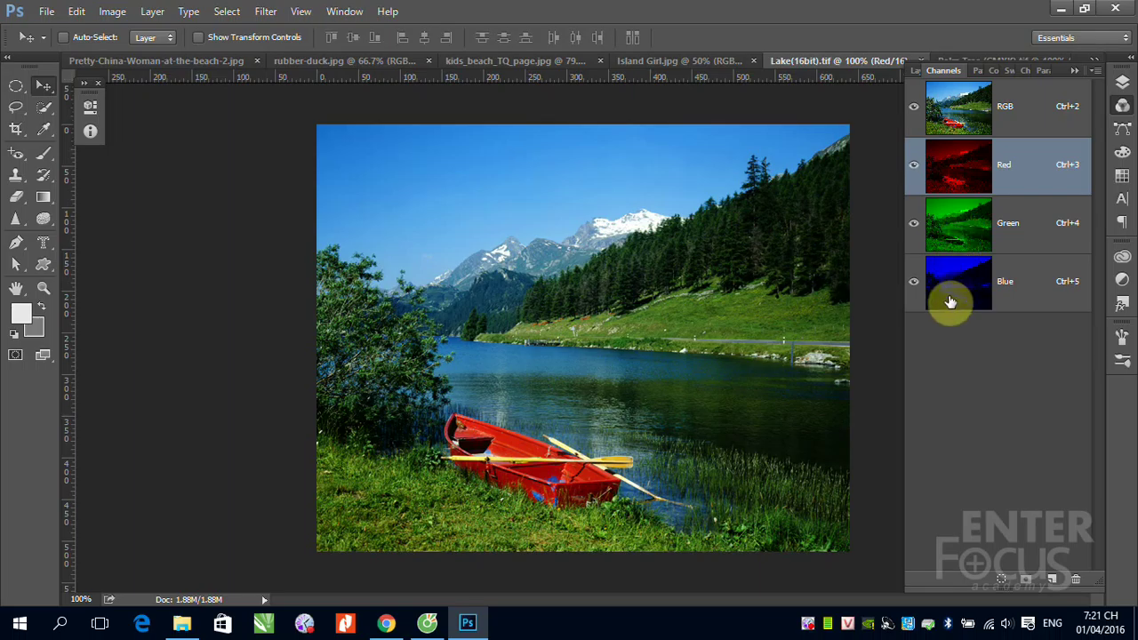
pyautogui.click(968, 56)
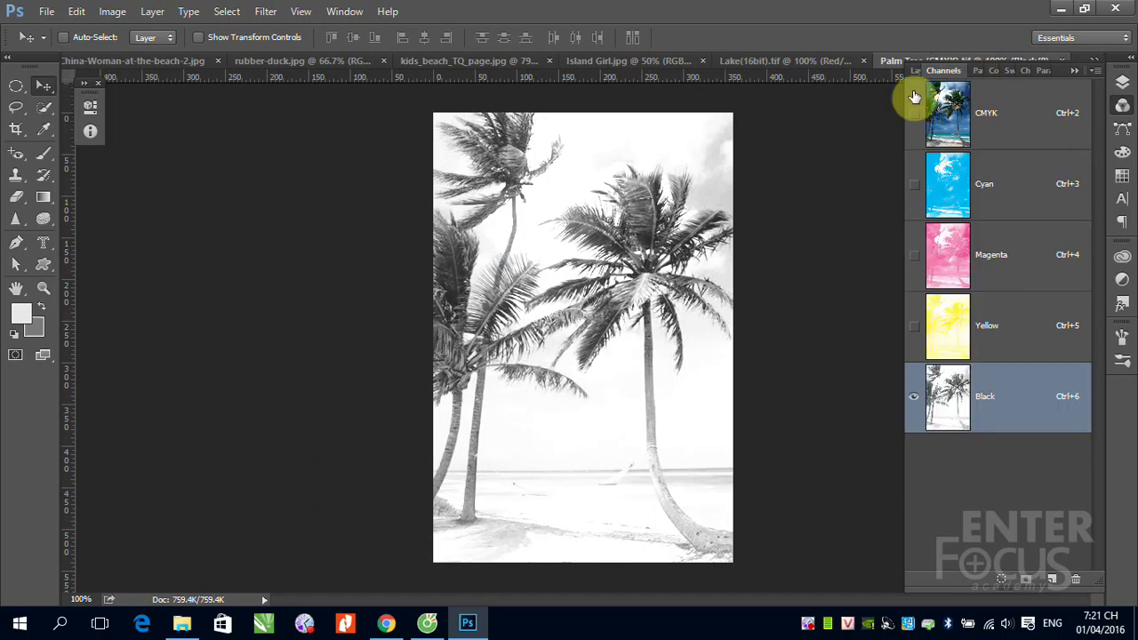
# Step through the Cyan, Magenta and Yellow channels, then show Black to restore the palm tree's full colour
pyautogui.click(1032, 122)
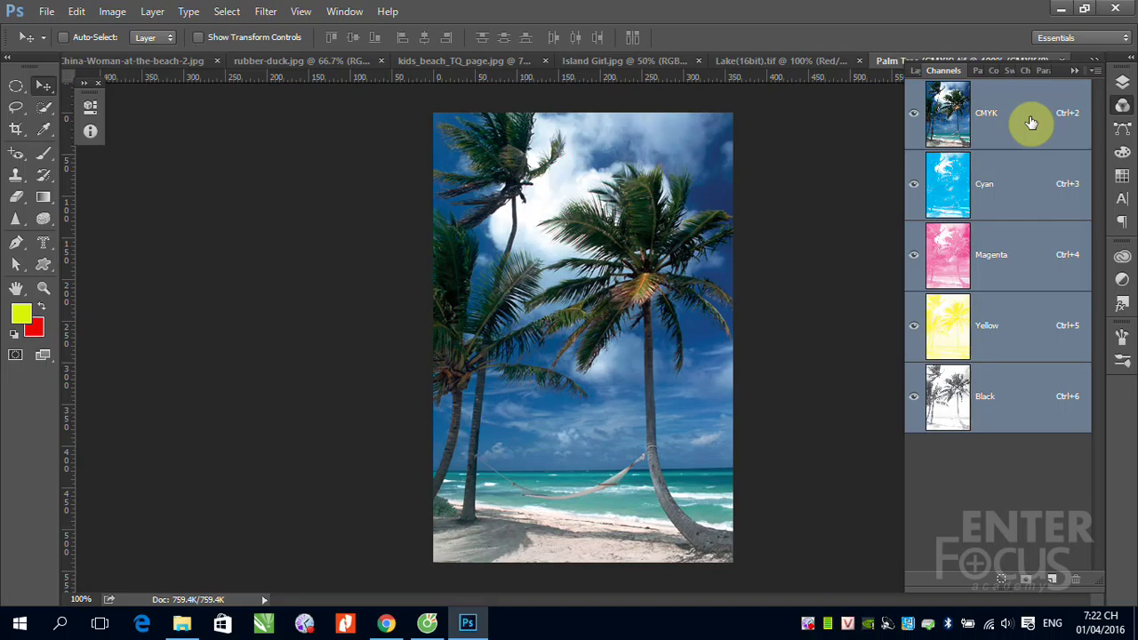
pyautogui.click(1013, 196)
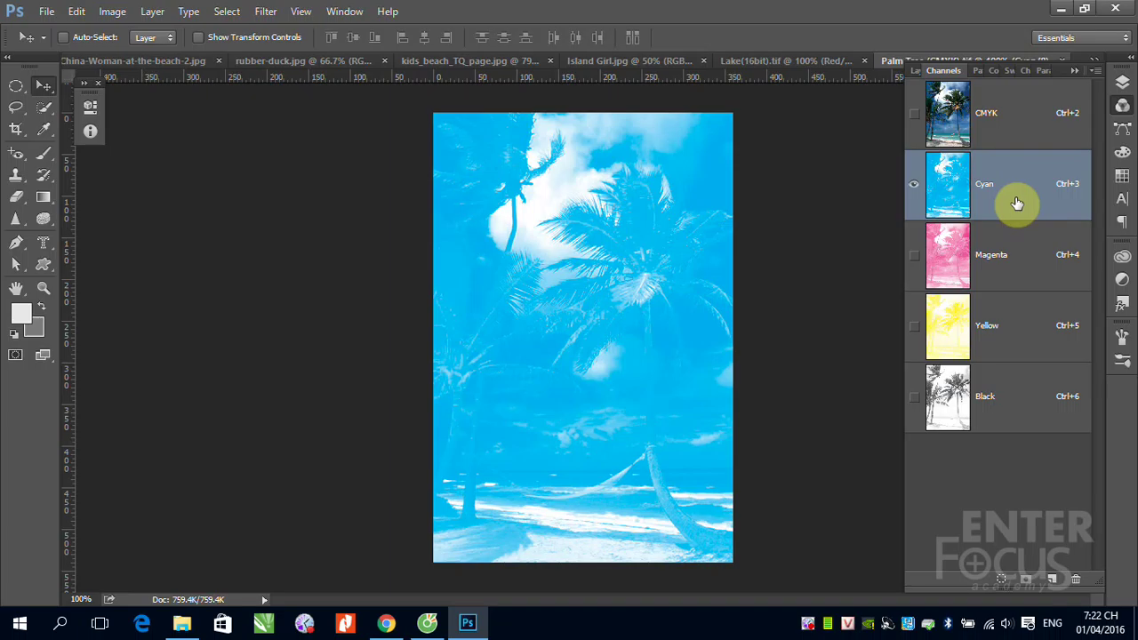
pyautogui.click(915, 257)
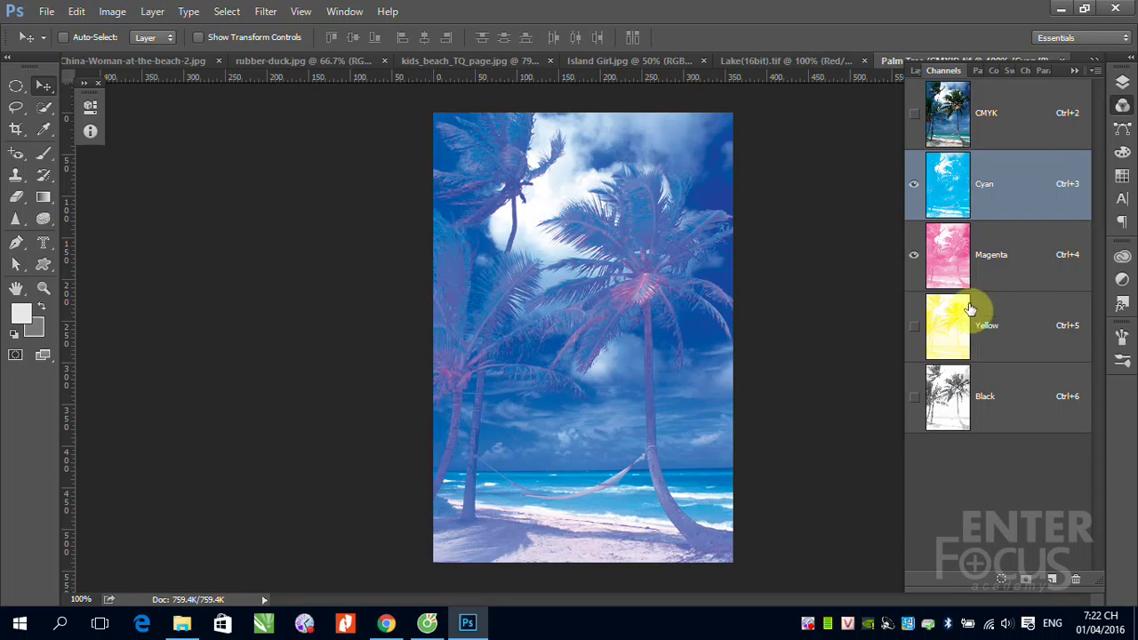
pyautogui.click(914, 328)
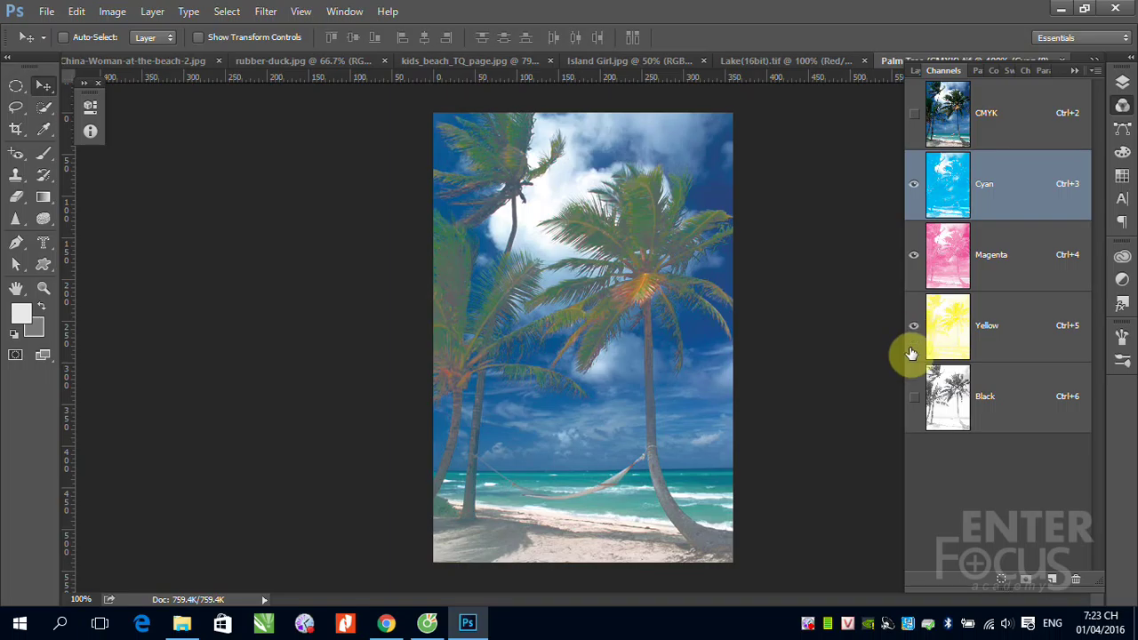
pyautogui.click(913, 402)
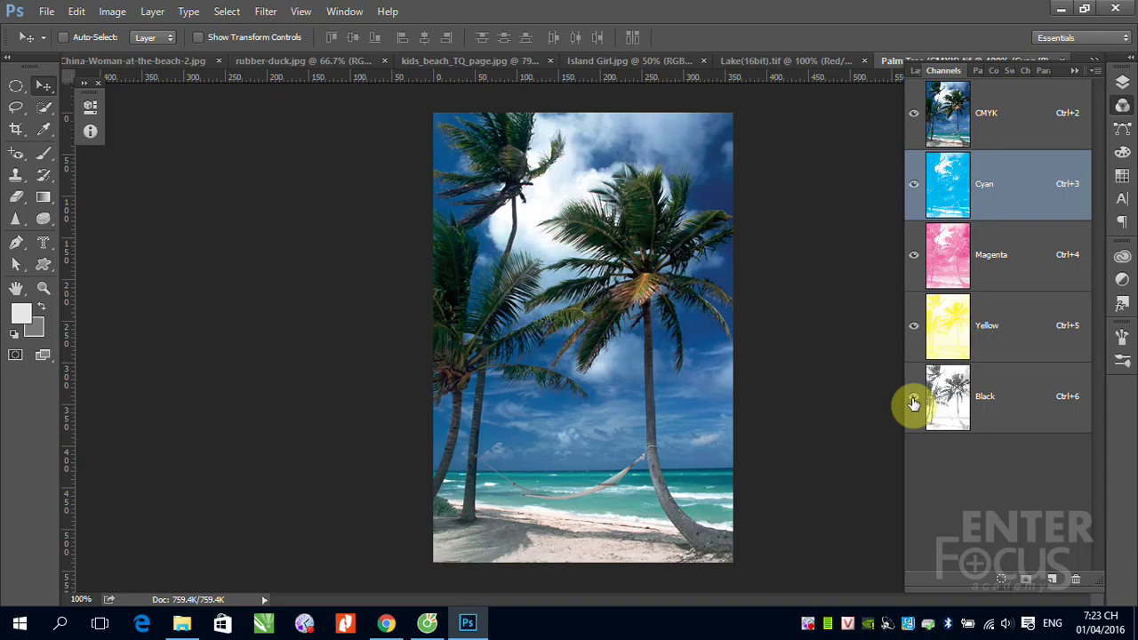
# Create a new document with default settings, then close the unwanted RGB document
pyautogui.click(46, 12)
pyautogui.click(60, 30)
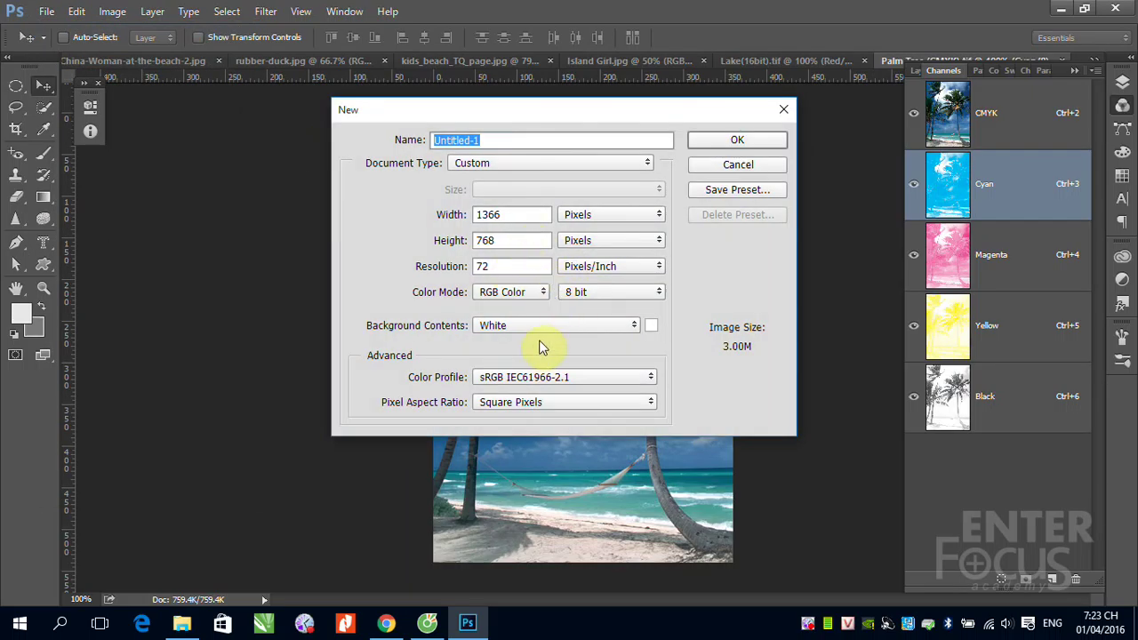
pyautogui.click(738, 142)
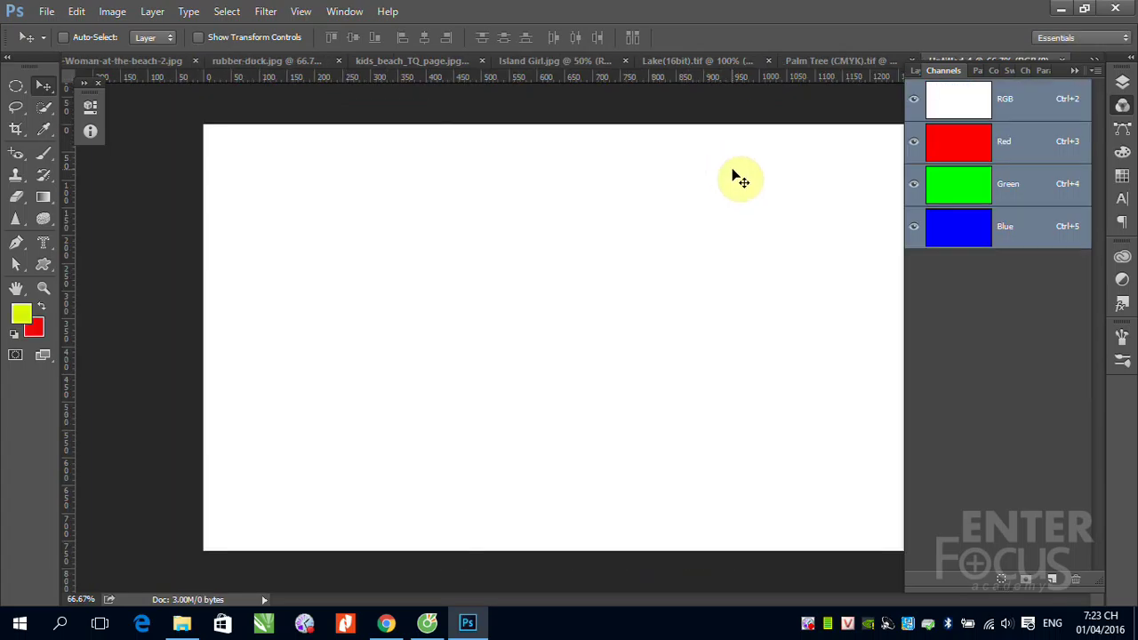
pyautogui.click(1076, 70)
pyautogui.click(1062, 61)
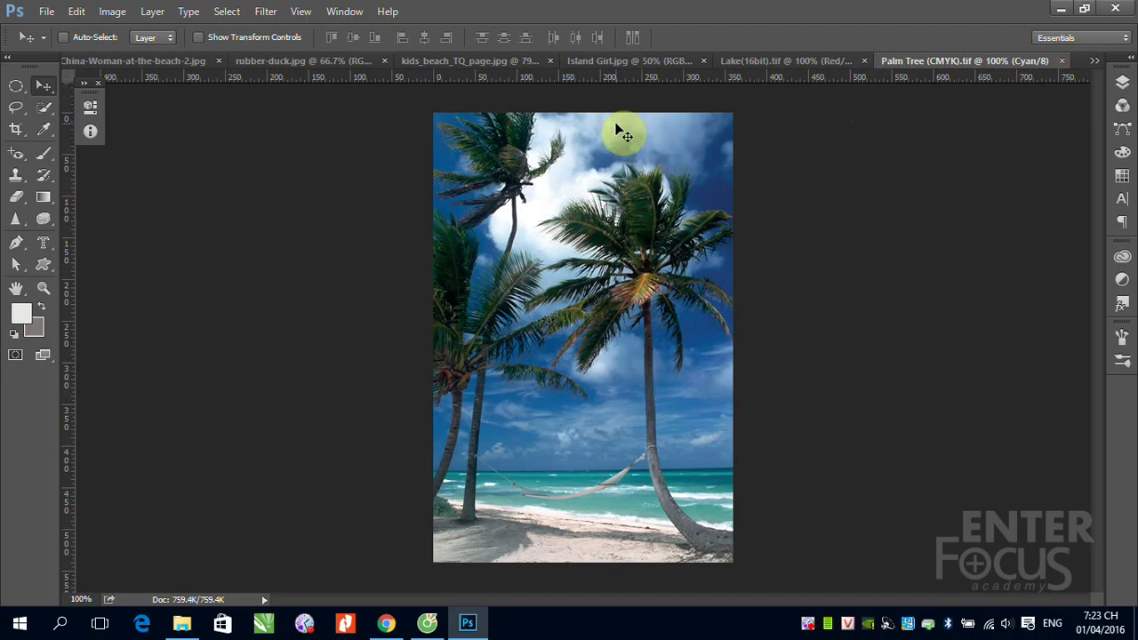
# Create a new blank 1366×768 document in CMYK Color mode
pyautogui.click(44, 11)
pyautogui.click(62, 30)
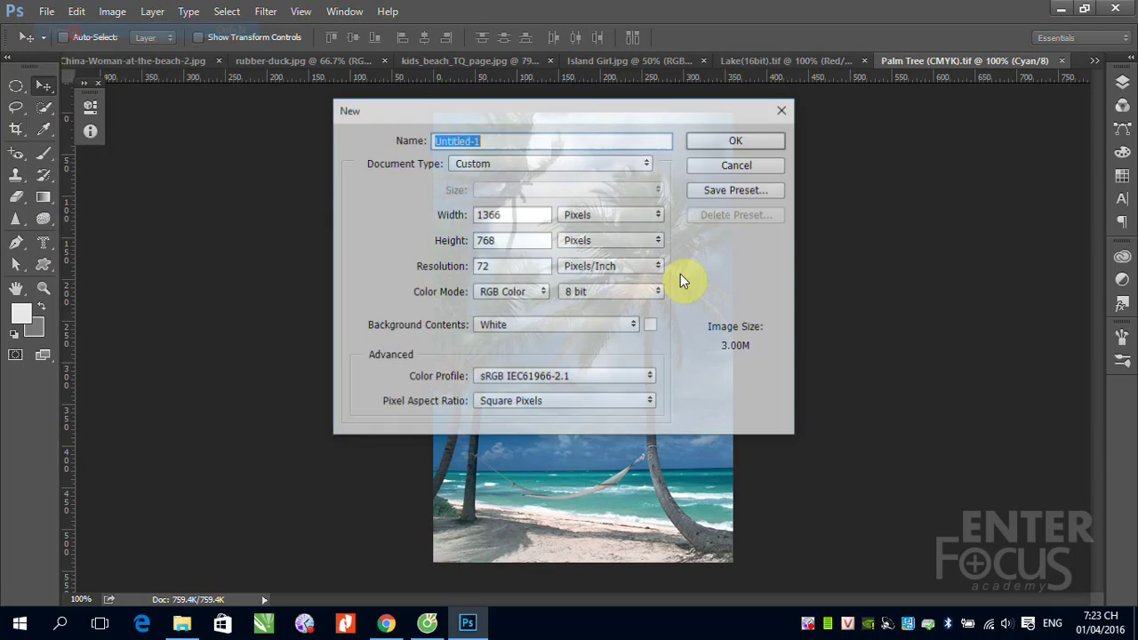
pyautogui.click(544, 294)
pyautogui.click(509, 343)
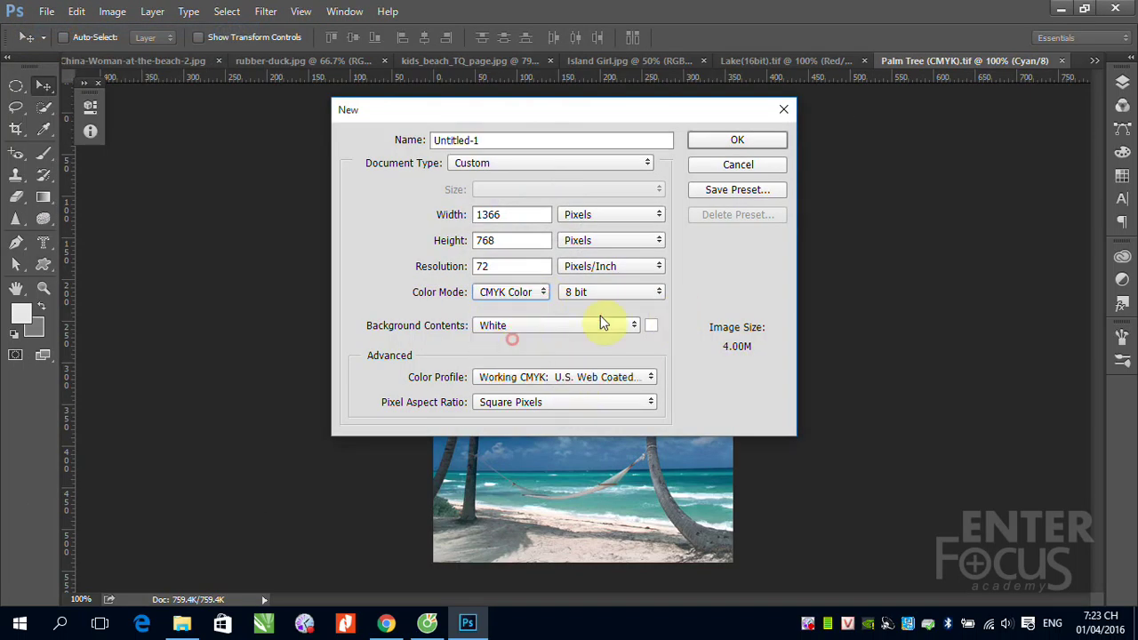
pyautogui.click(726, 144)
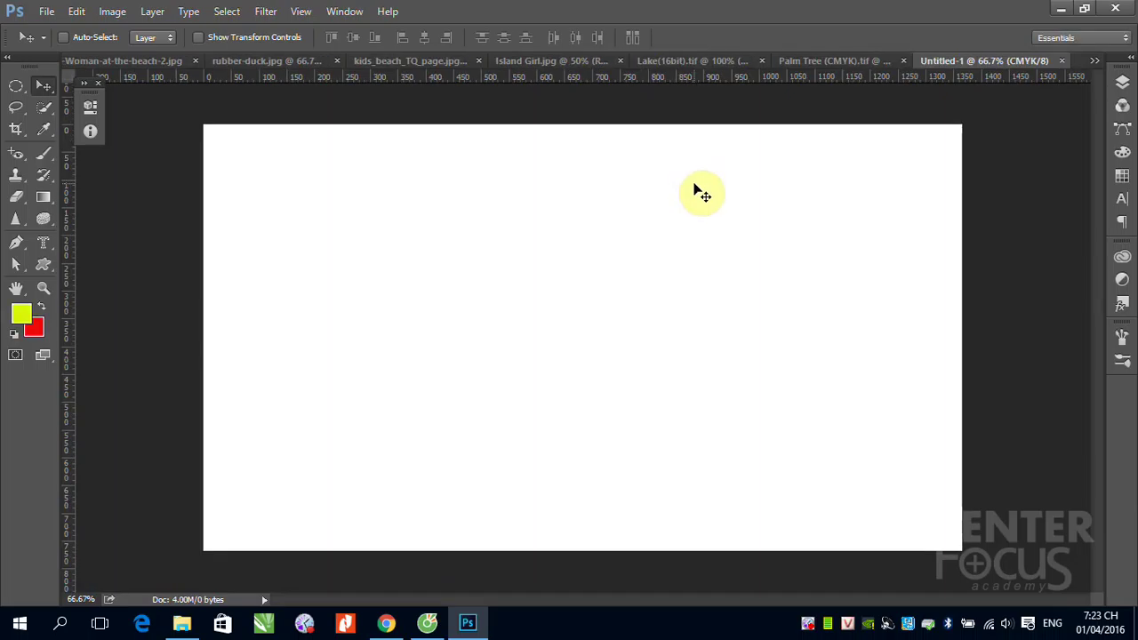
# On the Cyan channel alone, select a circle near the canvas centre with the Elliptical Marquee
pyautogui.click(1122, 105)
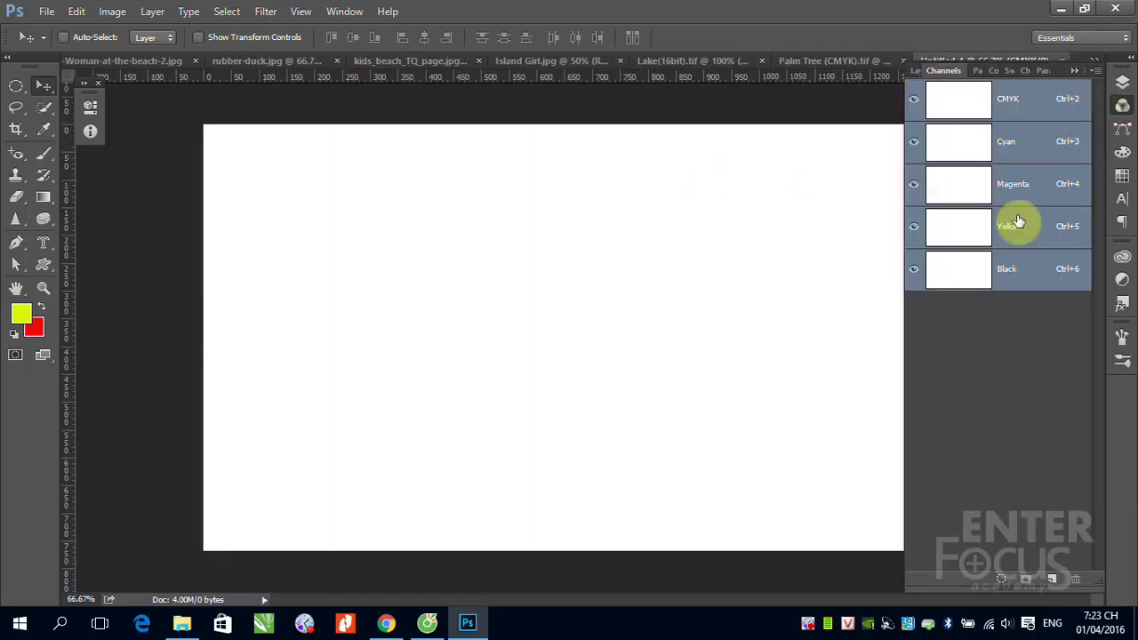
pyautogui.click(1027, 151)
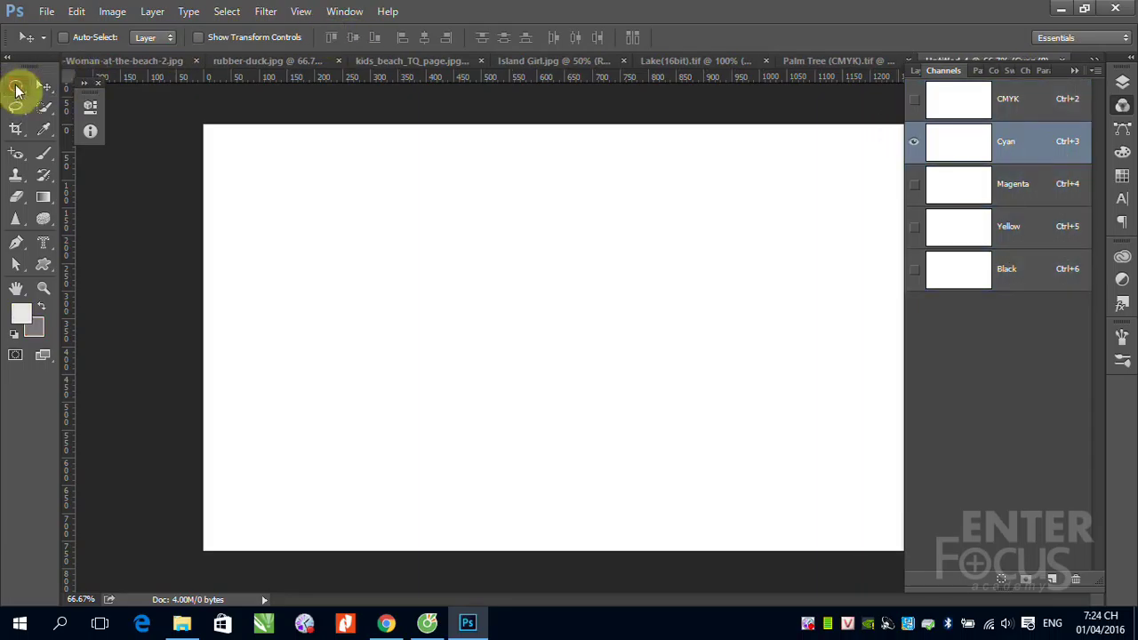
pyautogui.click(16, 86)
pyautogui.moveTo(400, 233); pyautogui.dragTo(617, 462)
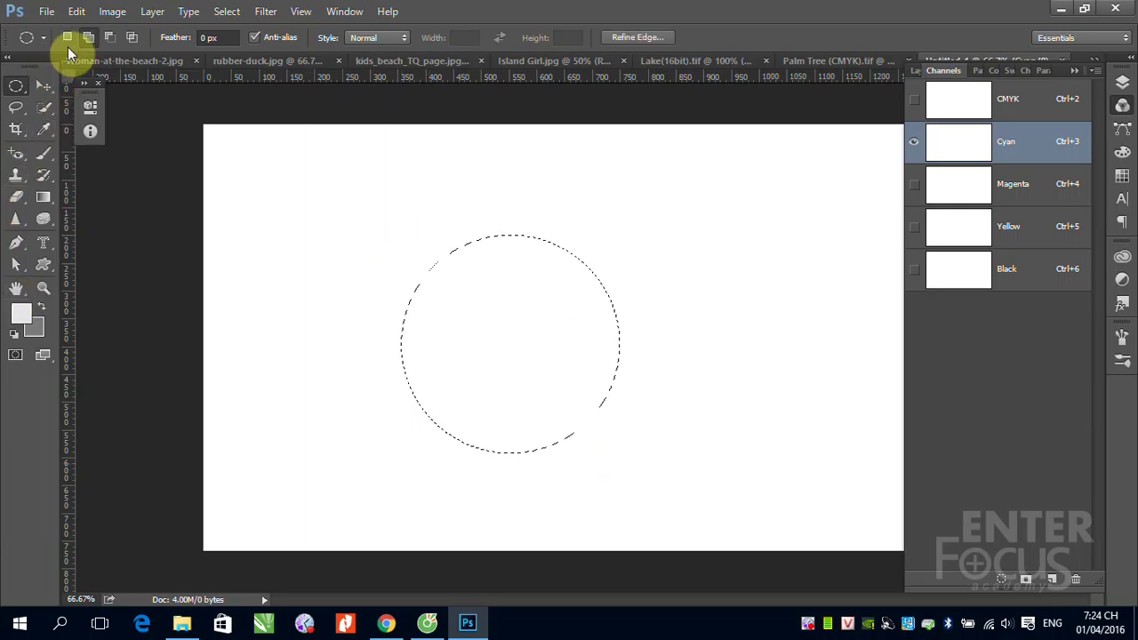
# Fill the circular selection with Black at Normal mode, producing a cyan disc
pyautogui.click(78, 12)
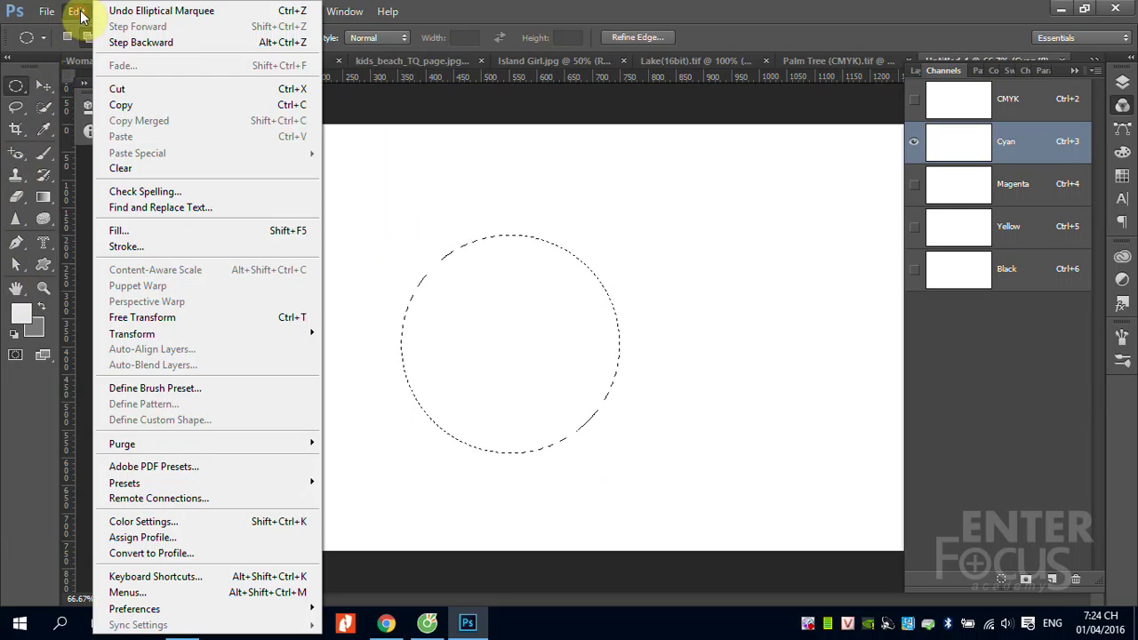
pyautogui.click(167, 231)
pyautogui.click(858, 127)
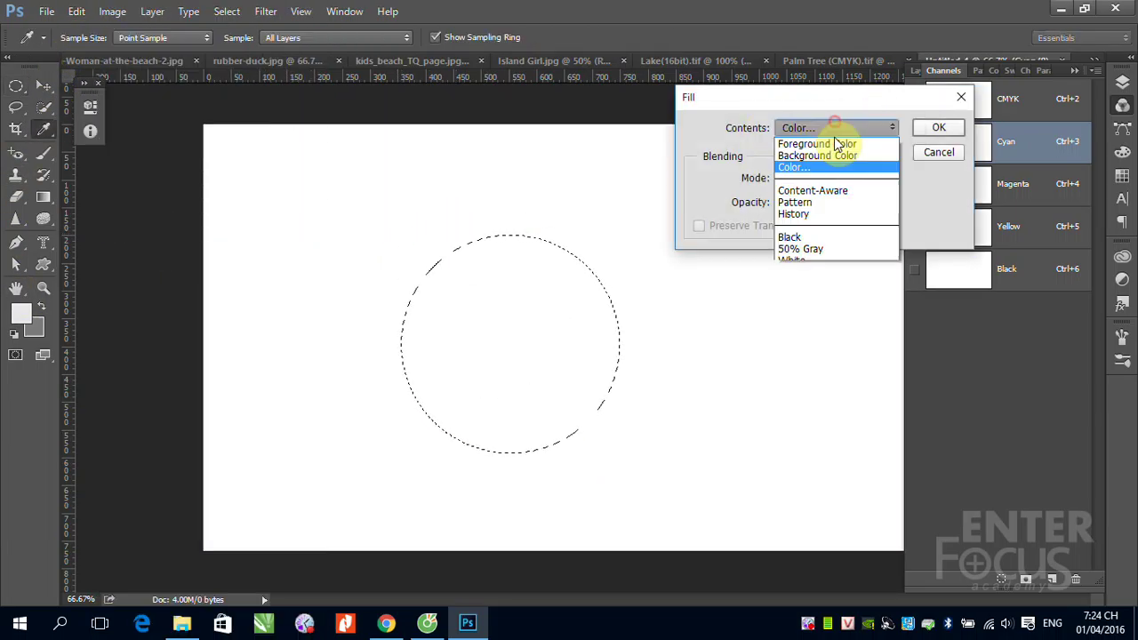
pyautogui.click(816, 236)
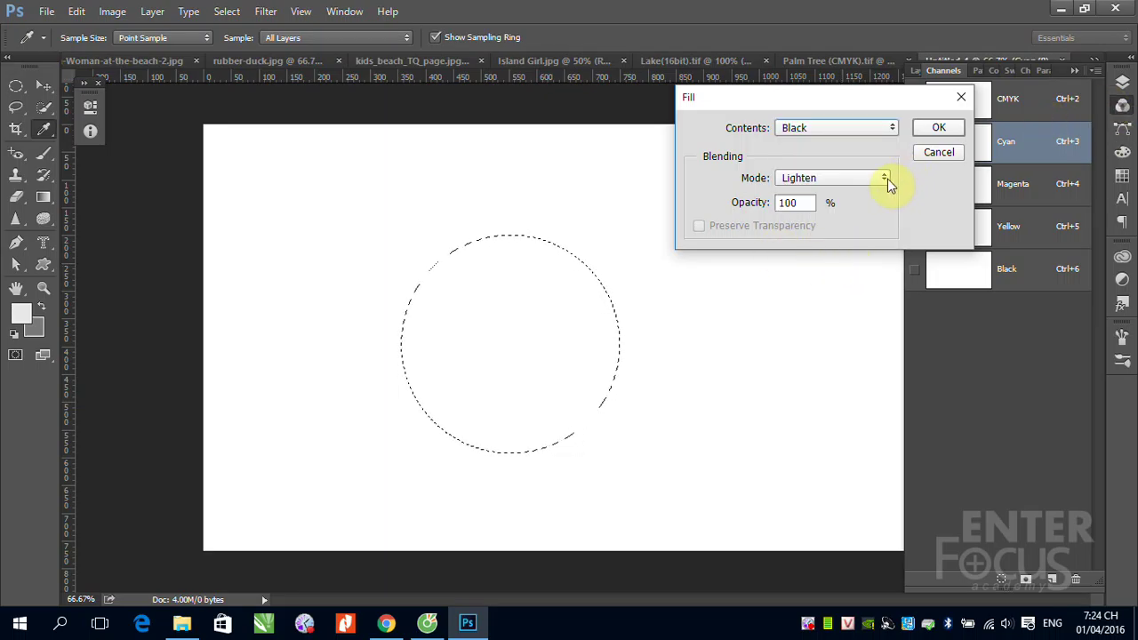
pyautogui.click(886, 179)
pyautogui.click(867, 192)
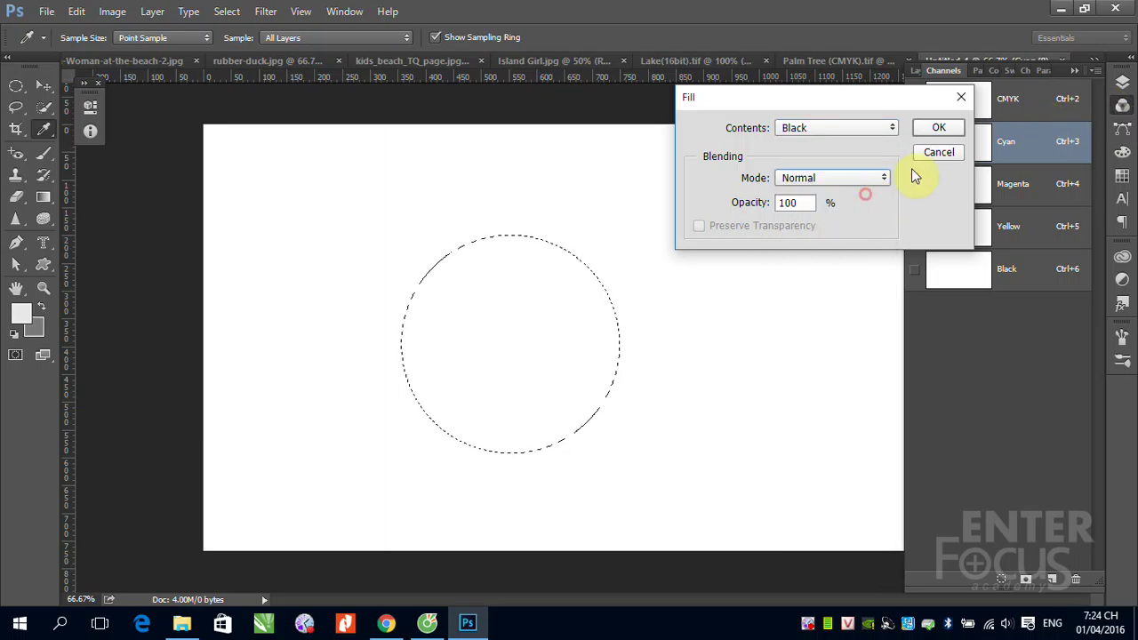
pyautogui.click(940, 130)
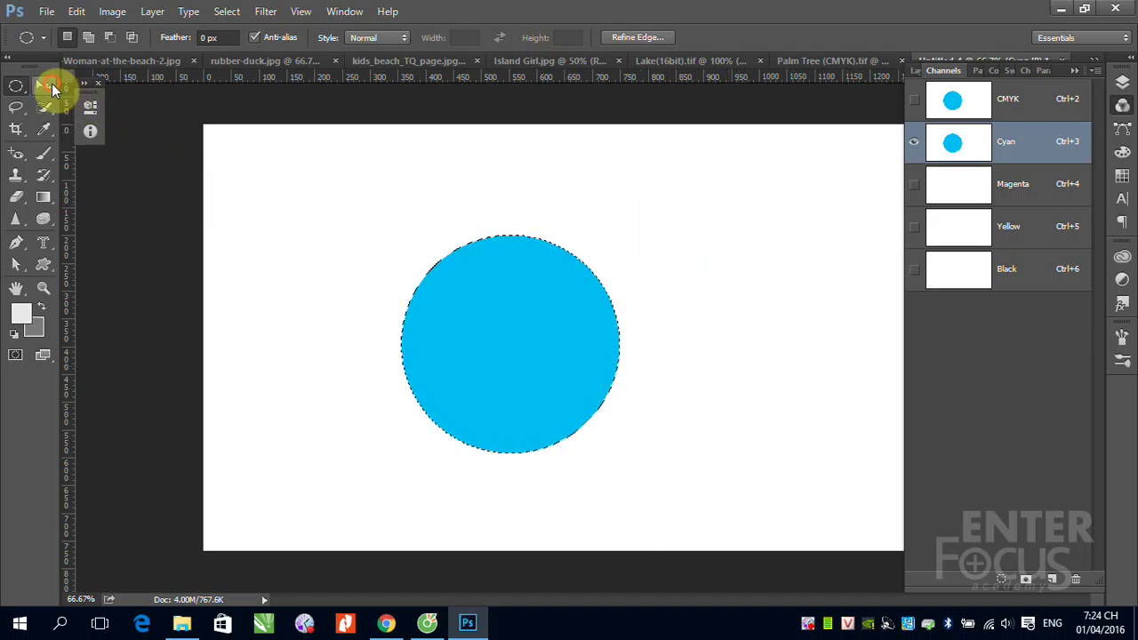
# Move the cyan circle up-left, then load the Cyan channel as a selection and invert it
pyautogui.click(46, 85)
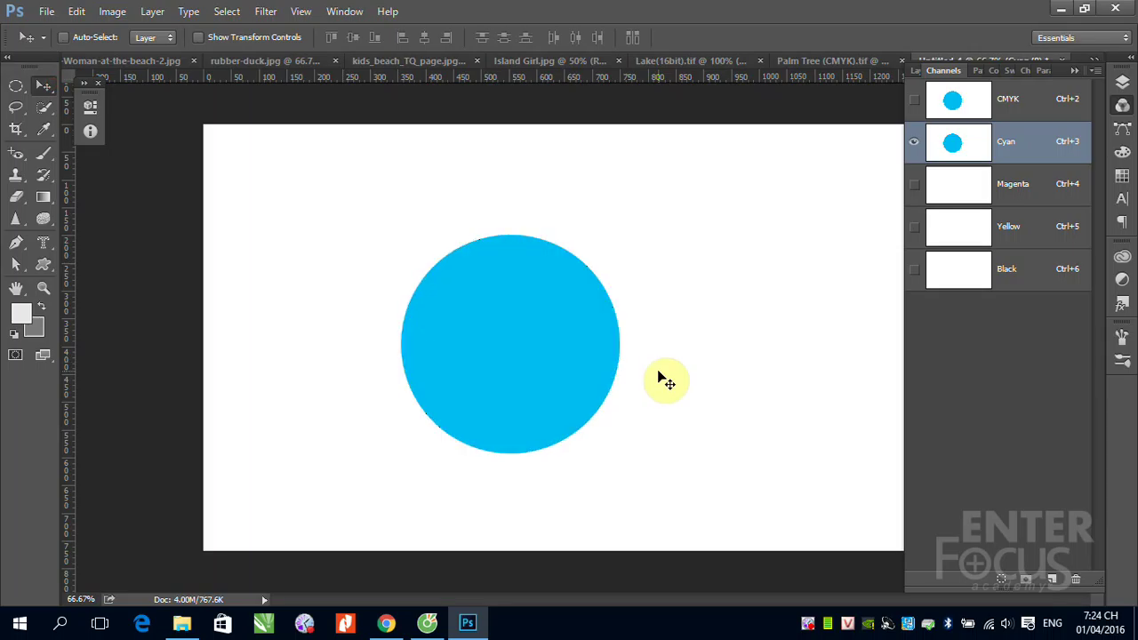
pyautogui.moveTo(528, 358); pyautogui.dragTo(503, 302)
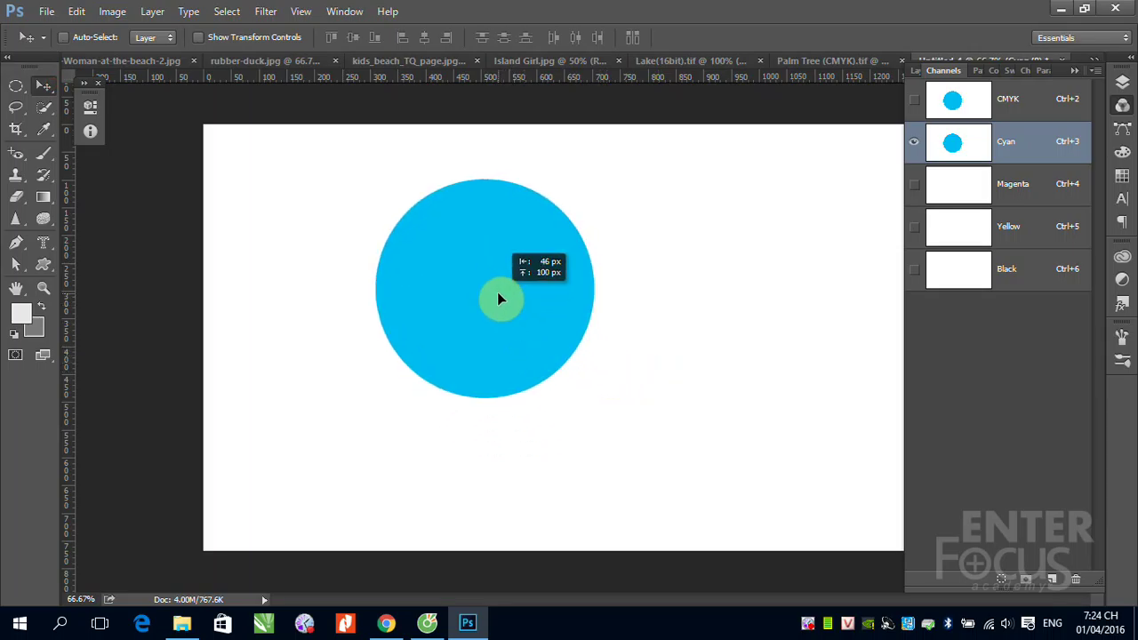
pyautogui.moveTo(503, 300); pyautogui.dragTo(452, 303)
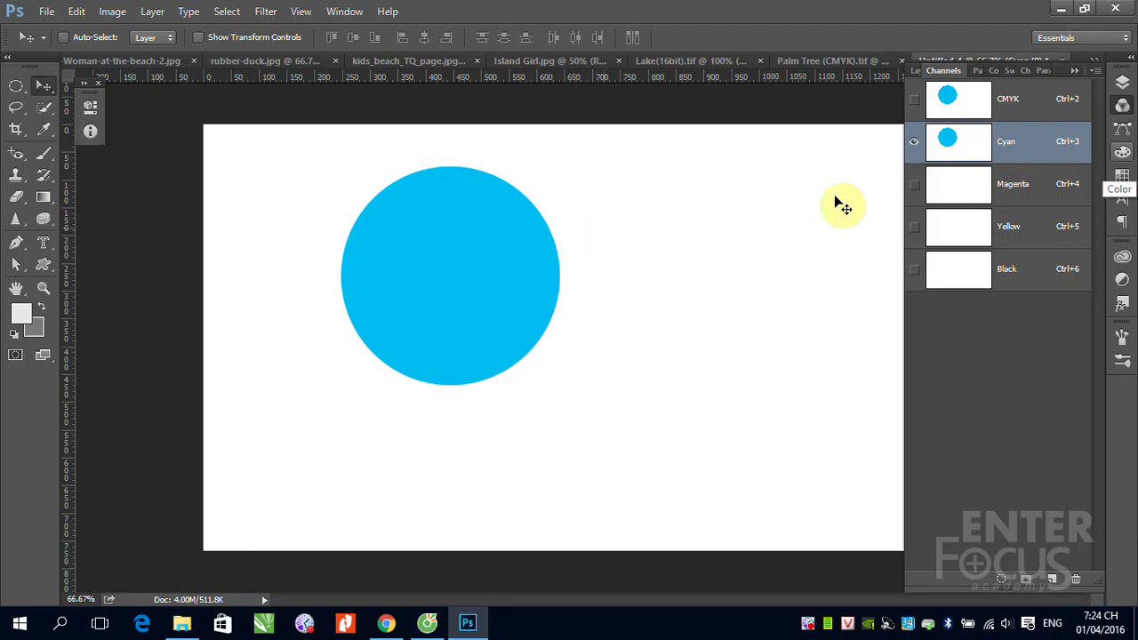
pyautogui.keyDown('ctrl'); pyautogui.click(940, 142); pyautogui.keyUp('ctrl')
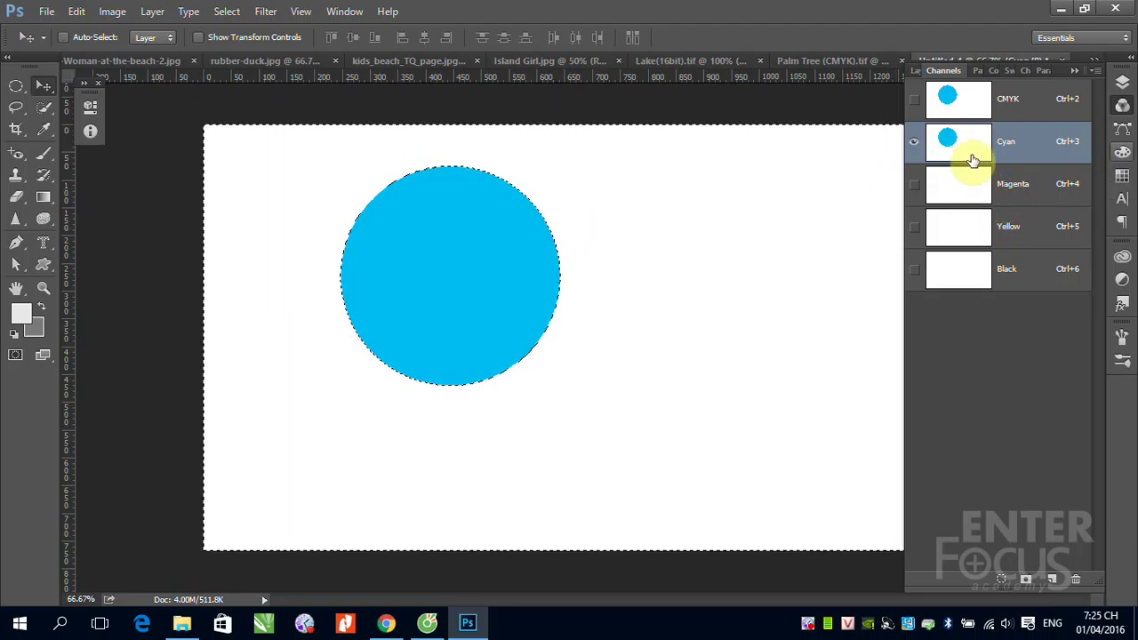
pyautogui.hotkey('ctrl', 'shift', 'i')
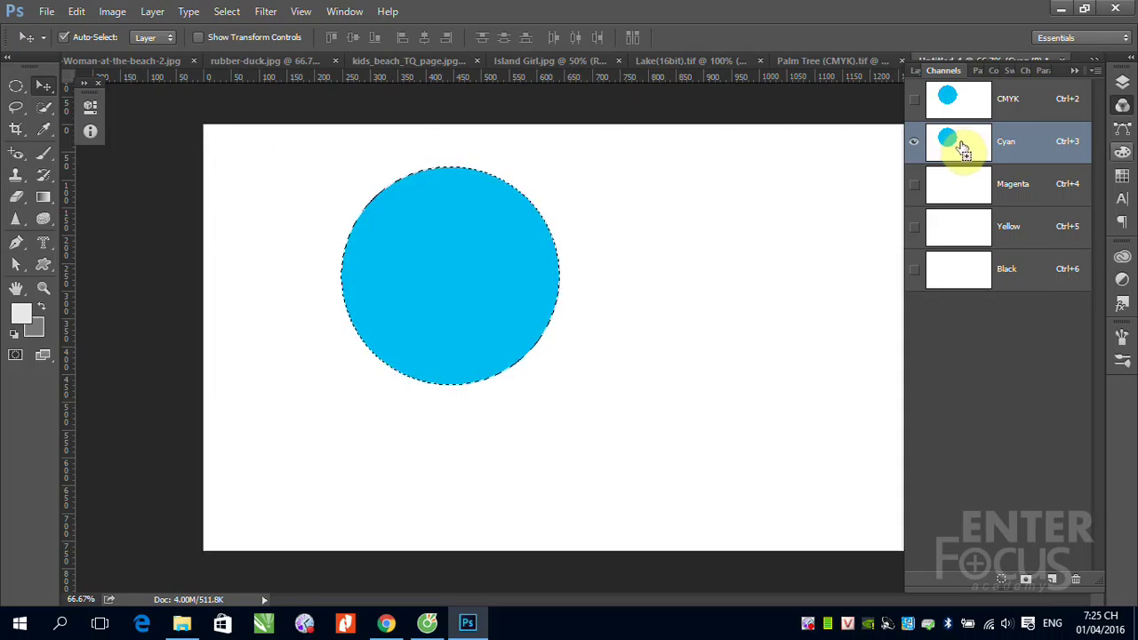
# On the Magenta channel, shift the circle selection right and fill it with Black
pyautogui.click(1019, 187)
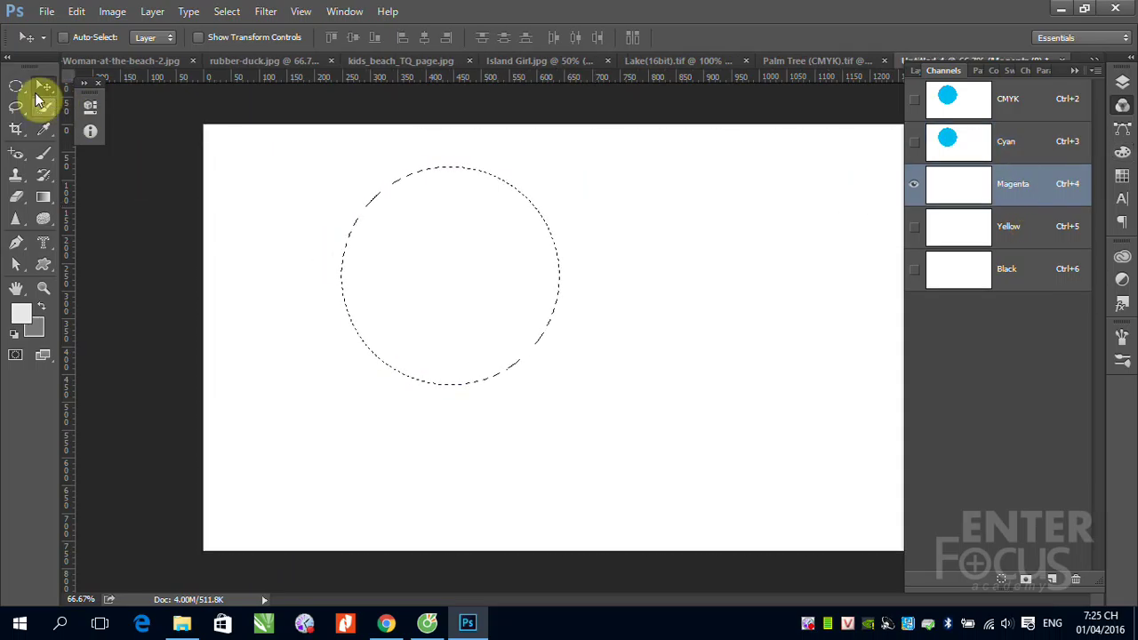
pyautogui.click(17, 88)
pyautogui.moveTo(475, 288); pyautogui.dragTo(618, 283)
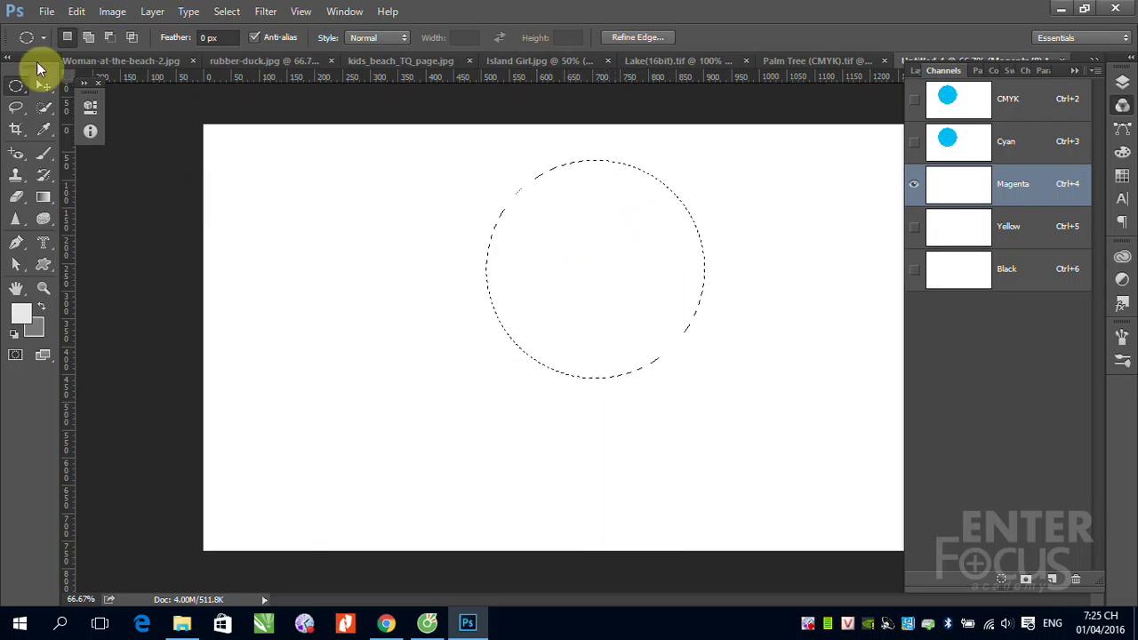
pyautogui.click(76, 10)
pyautogui.click(121, 230)
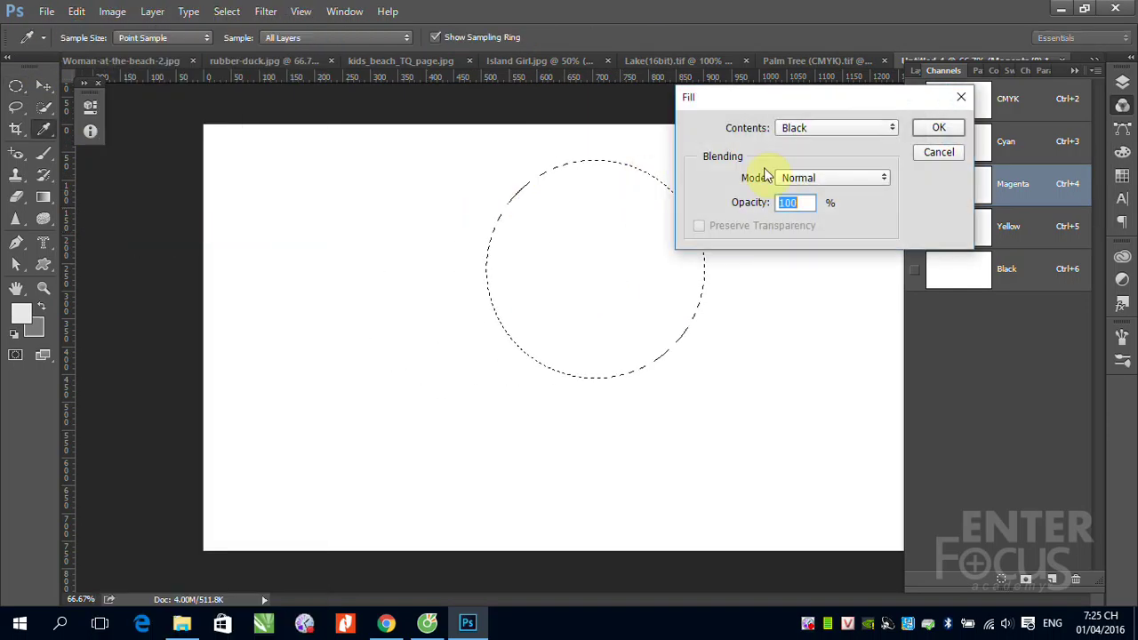
pyautogui.click(934, 127)
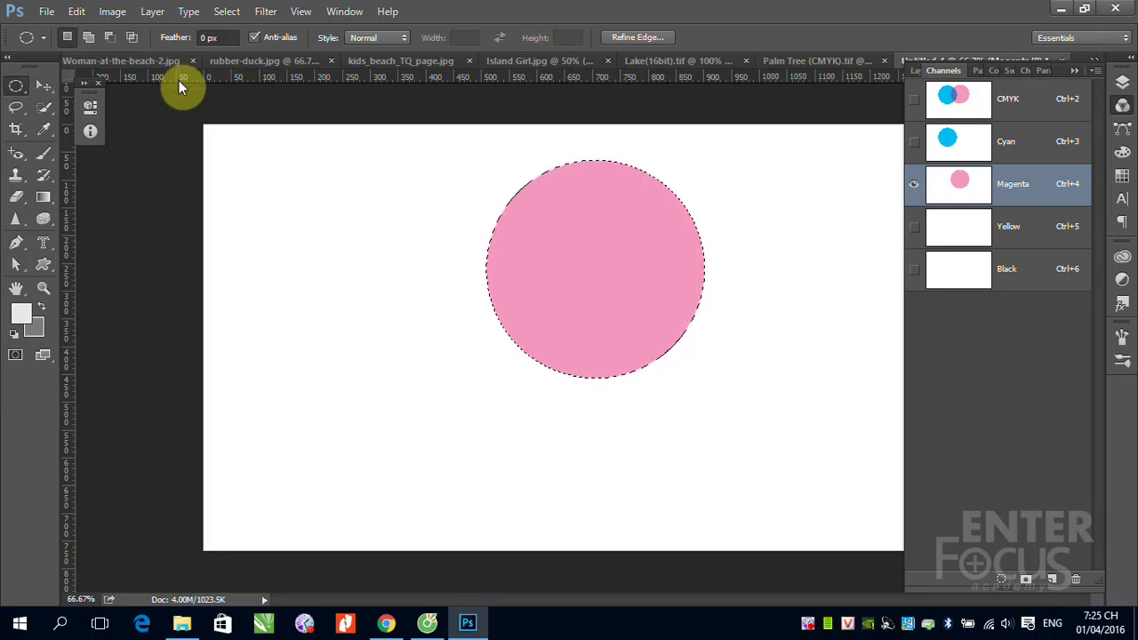
pyautogui.press('Delete')
pyautogui.click(76, 11)
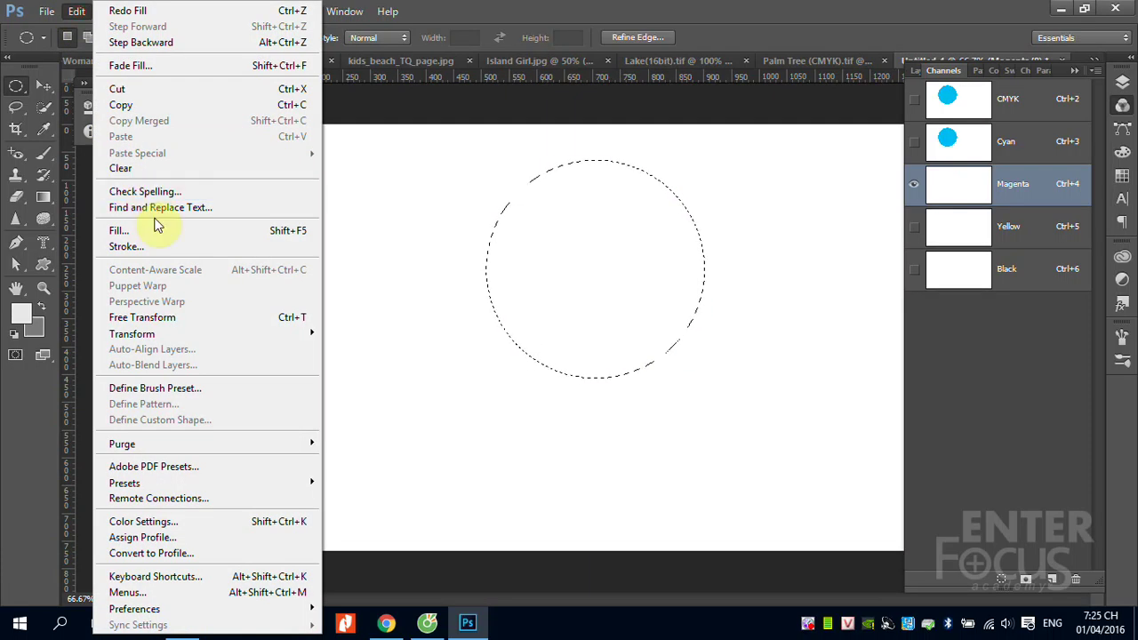
pyautogui.click(156, 232)
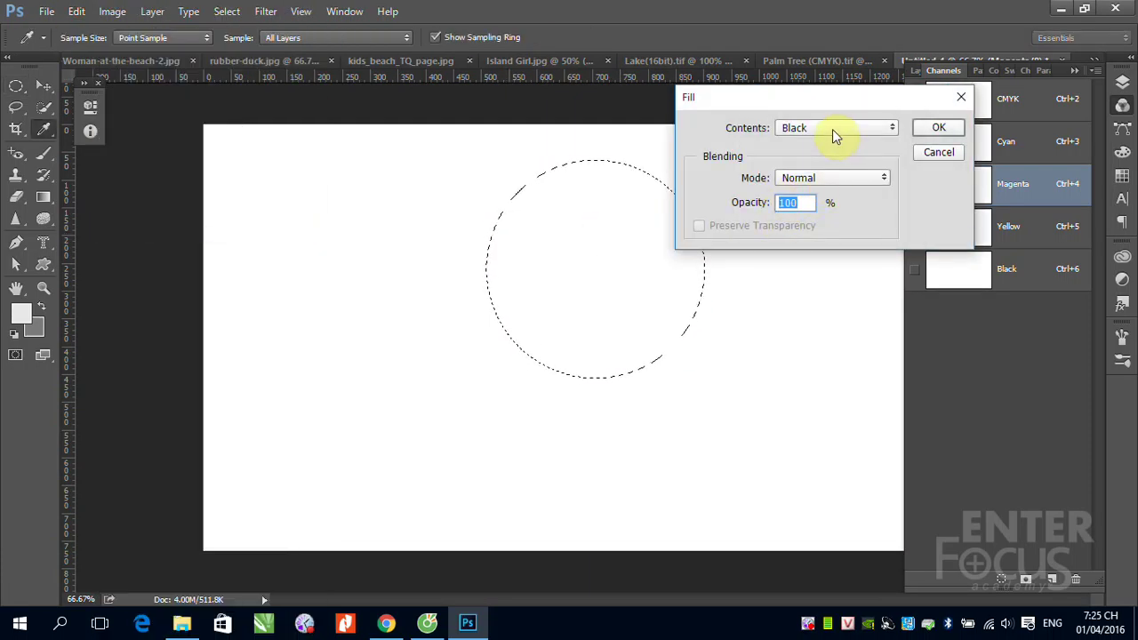
pyautogui.click(938, 127)
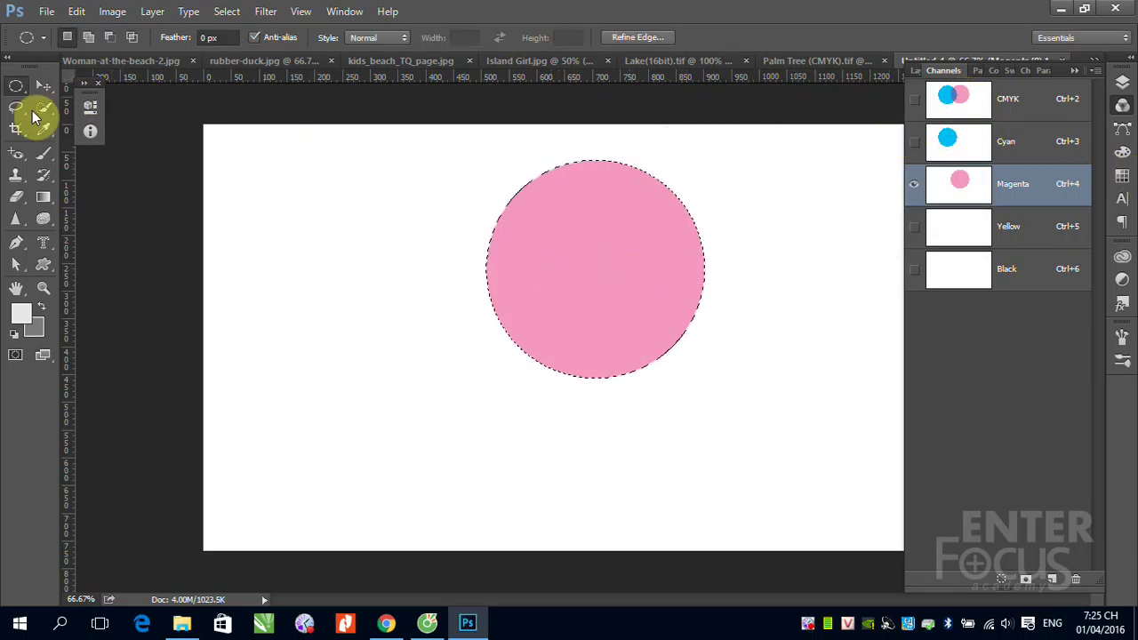
# Move the pink circle slightly left so it overlaps the cyan disc
pyautogui.click(43, 86)
pyautogui.click(630, 296)
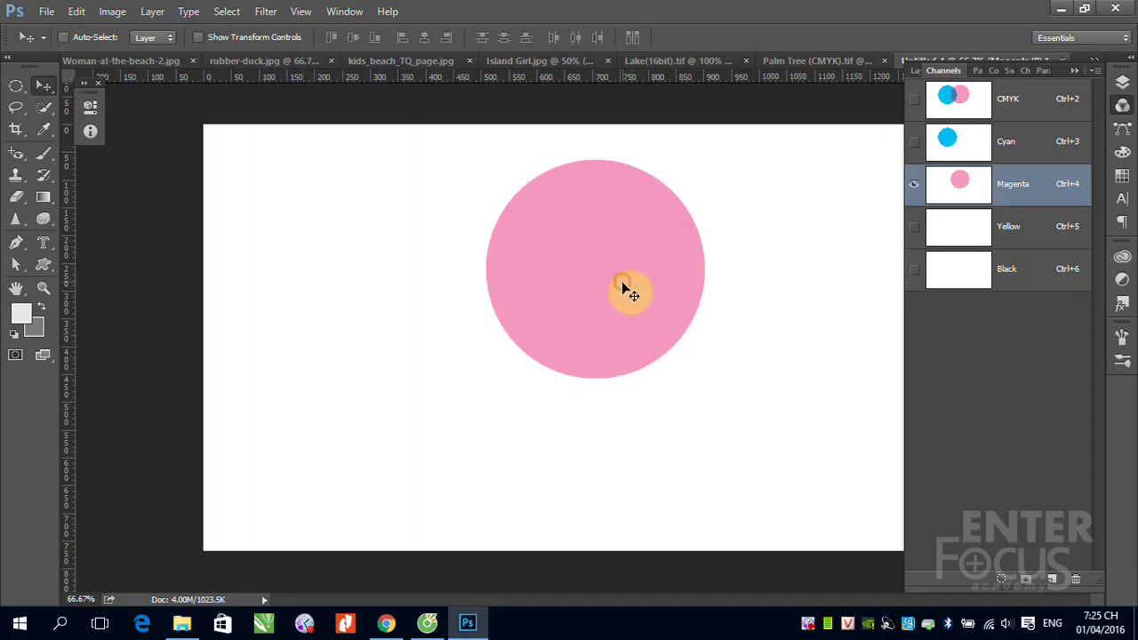
pyautogui.moveTo(629, 296); pyautogui.dragTo(595, 304)
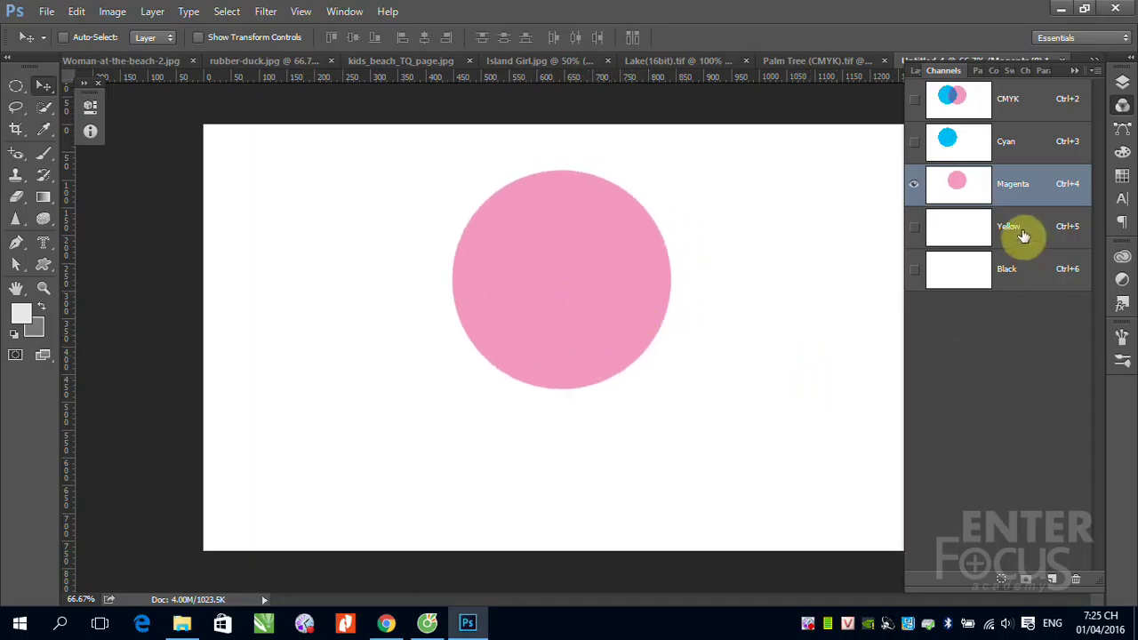
# Load and invert the Magenta circle selection, then fill it with Black on the Yellow channel
pyautogui.keyDown('ctrl'); pyautogui.click(959, 189); pyautogui.keyUp('ctrl')
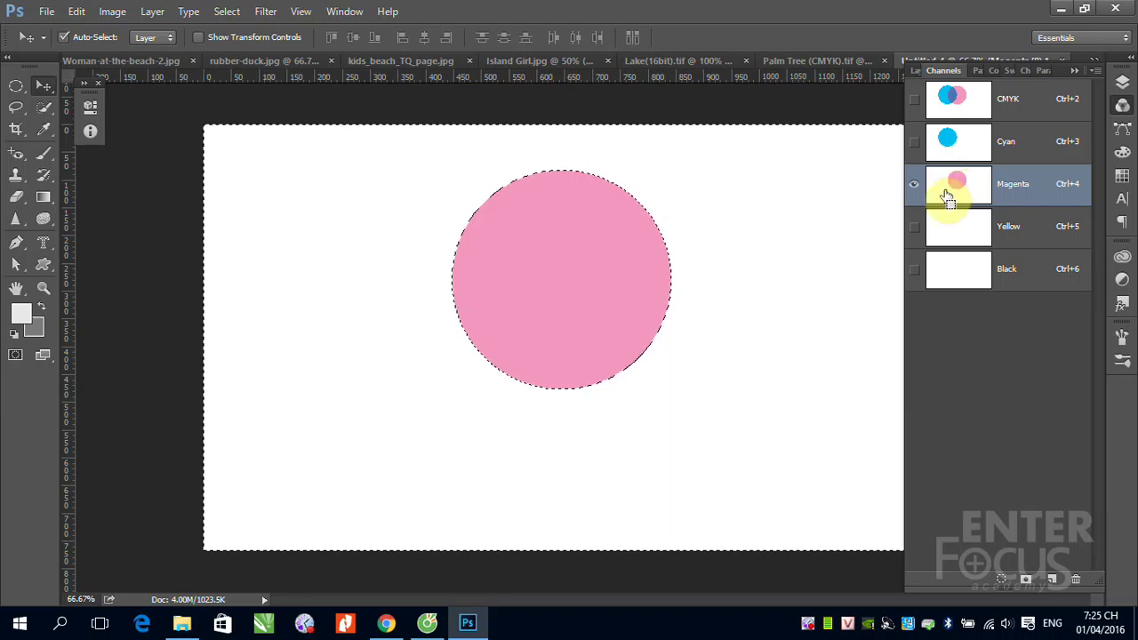
pyautogui.hotkey('ctrl', 'shift', 'i')
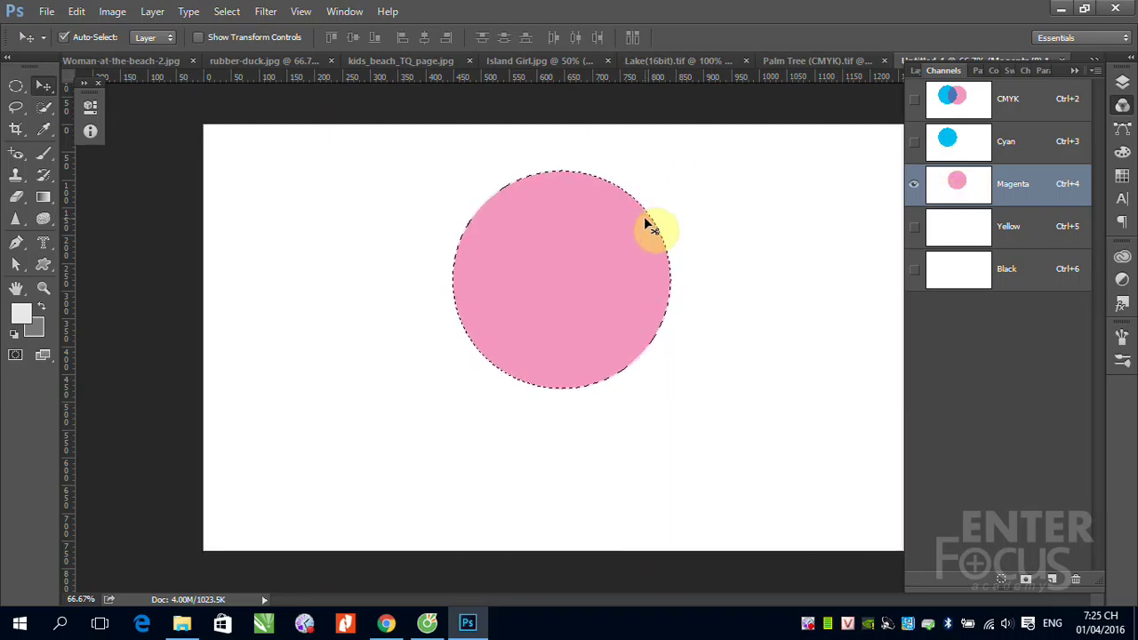
pyautogui.click(1013, 233)
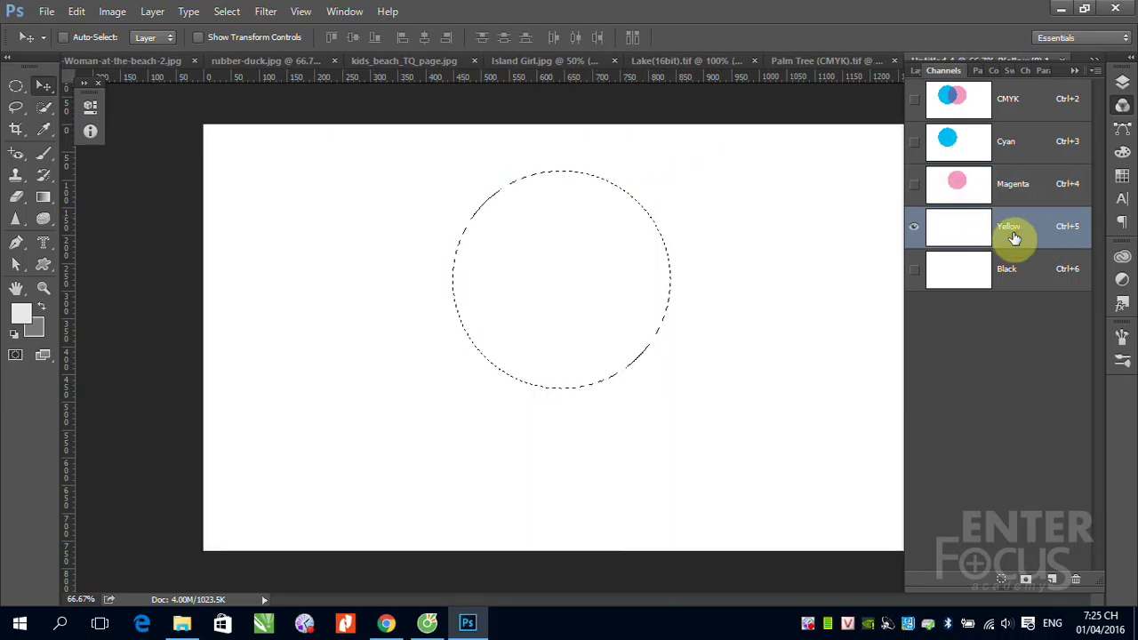
pyautogui.click(76, 12)
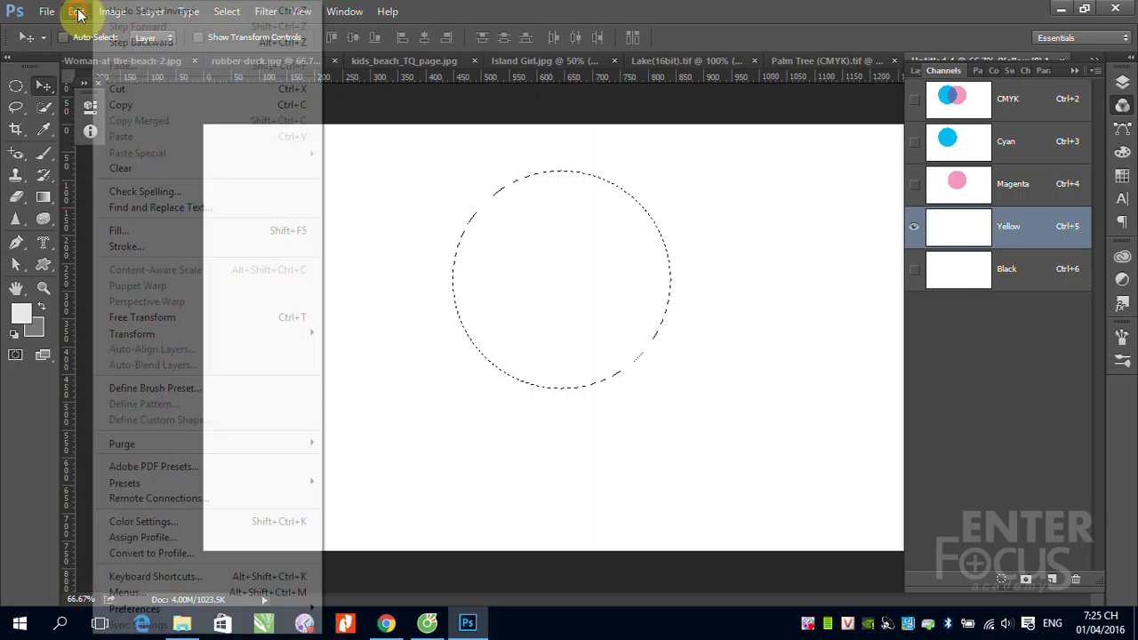
pyautogui.click(125, 230)
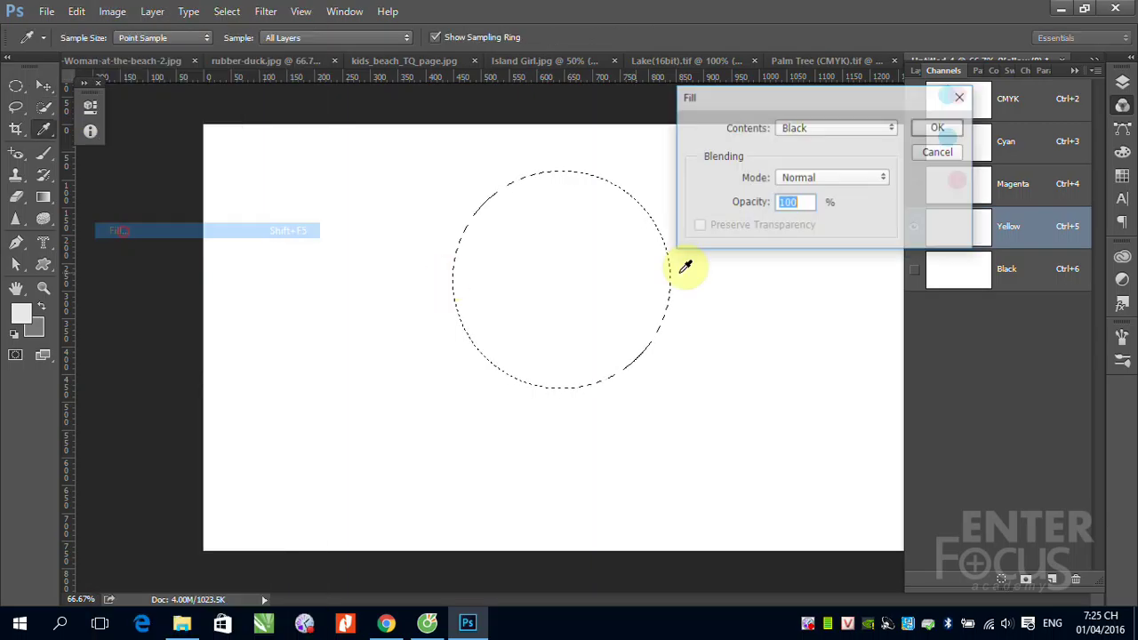
pyautogui.click(938, 127)
pyautogui.press('v')
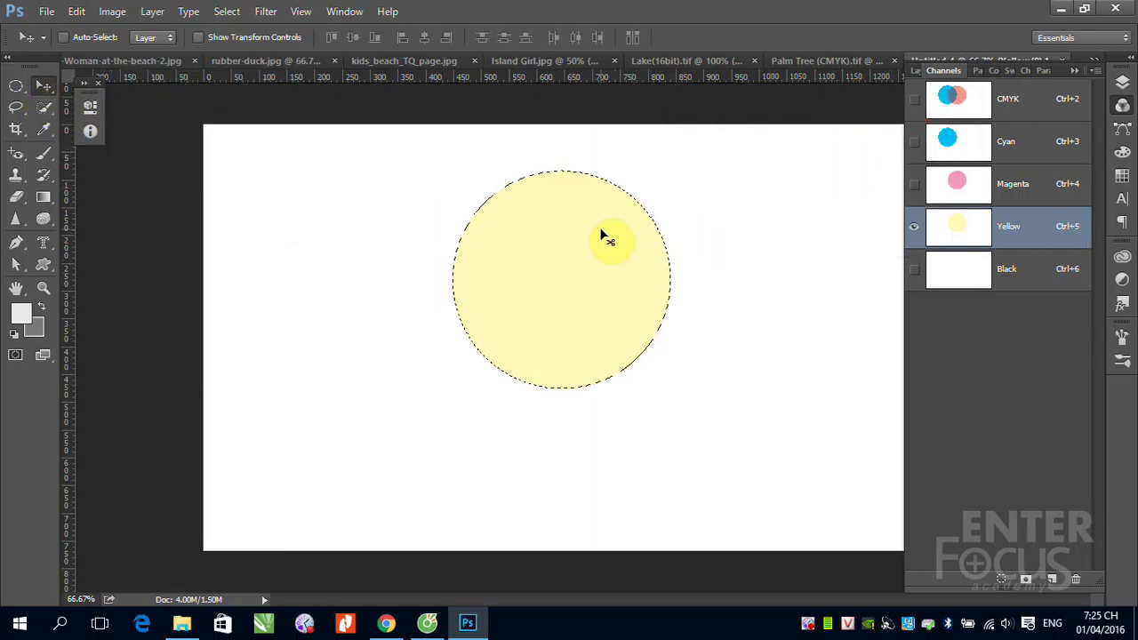
# Deselect, move the yellow circle down-left beneath the other two, and view the CMYK composite
pyautogui.hotkey('ctrl', 'd')
pyautogui.moveTo(588, 294)
pyautogui.mouseDown()
pyautogui.moveTo(495, 381)
pyautogui.moveTo(524, 364)
pyautogui.mouseUp()
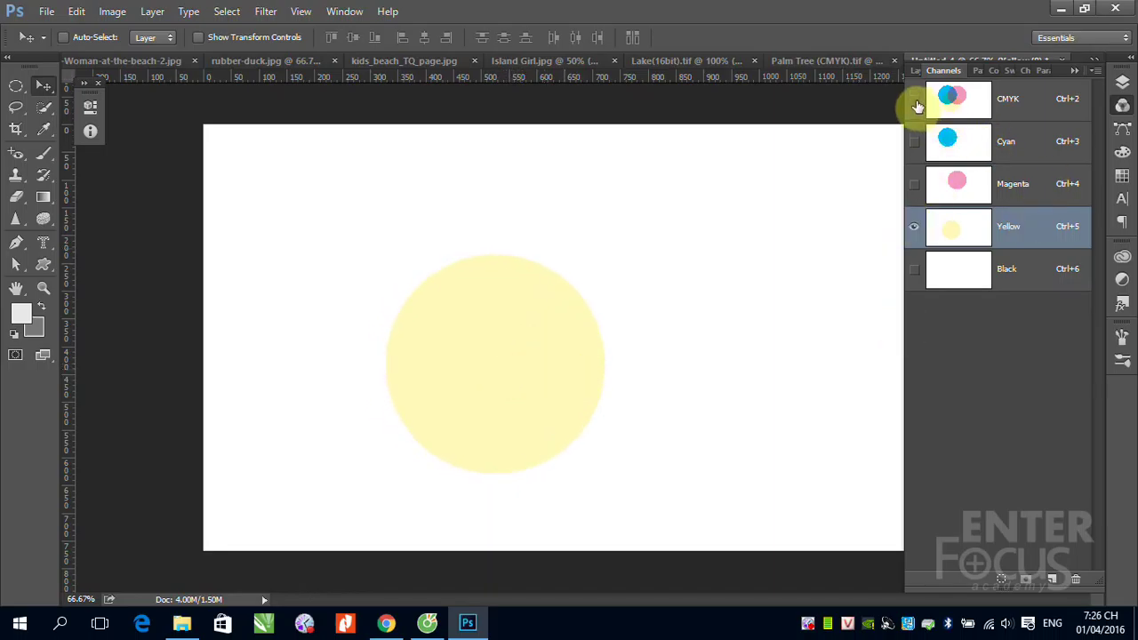
pyautogui.click(1025, 107)
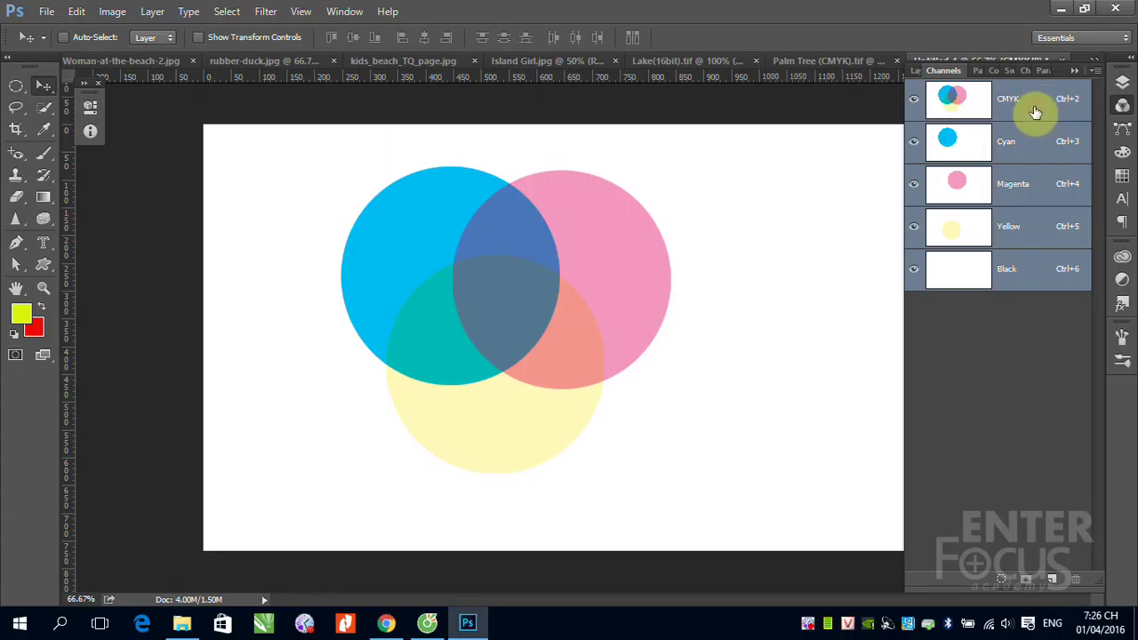
# Quick-select the central three-circle overlap and fill it with Black on the Black channel
pyautogui.click(45, 108)
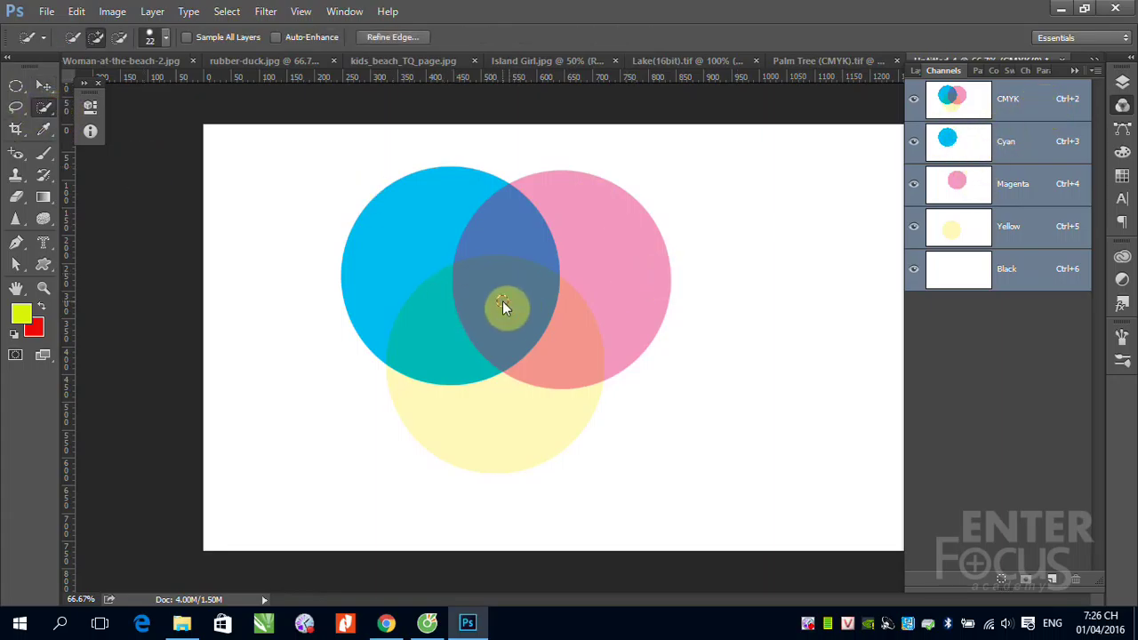
pyautogui.moveTo(502, 301); pyautogui.dragTo(503, 294)
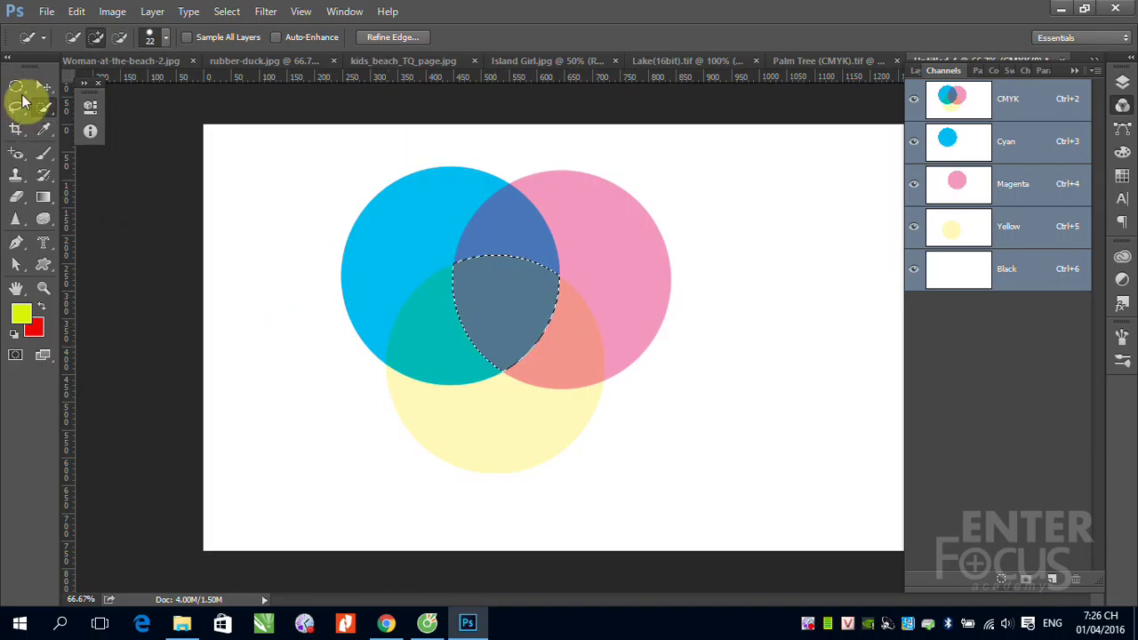
pyautogui.click(1024, 281)
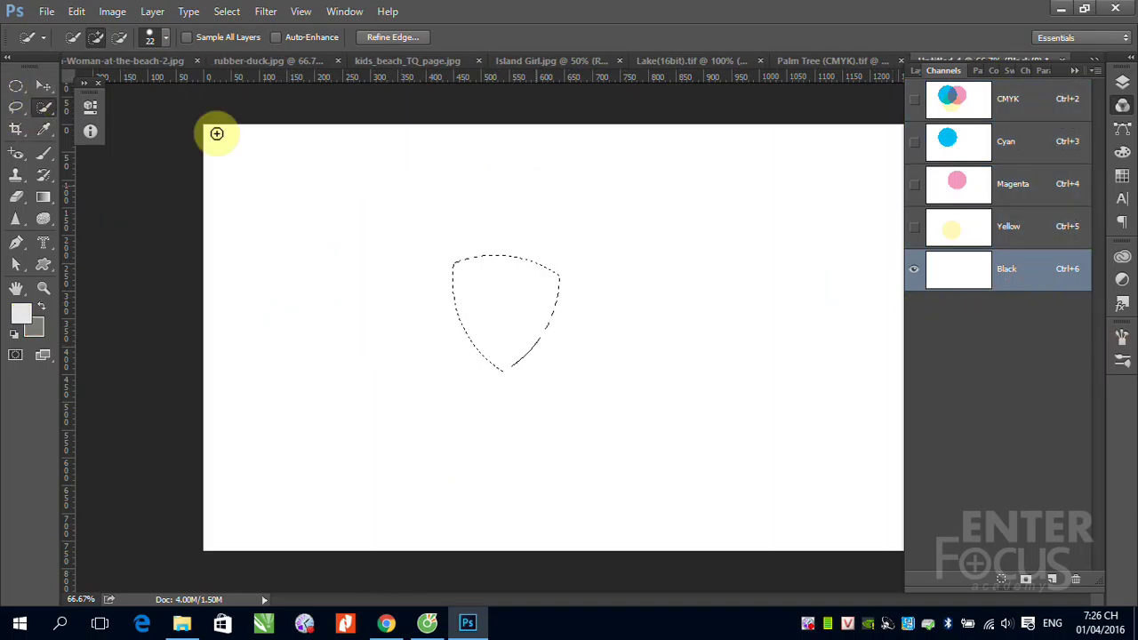
pyautogui.click(77, 11)
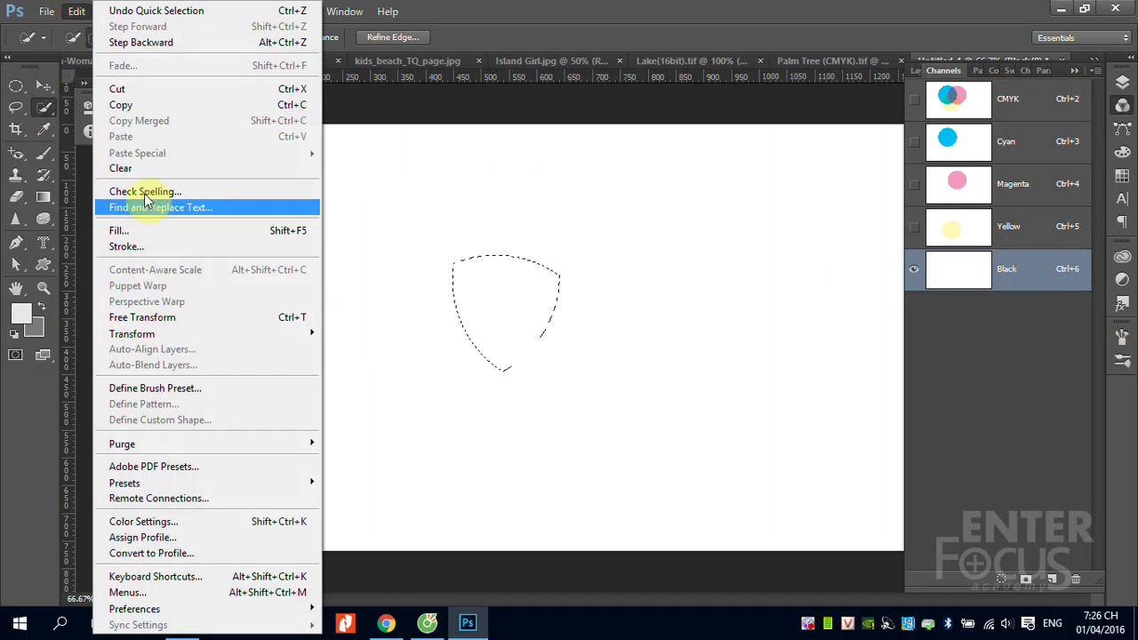
pyautogui.click(122, 232)
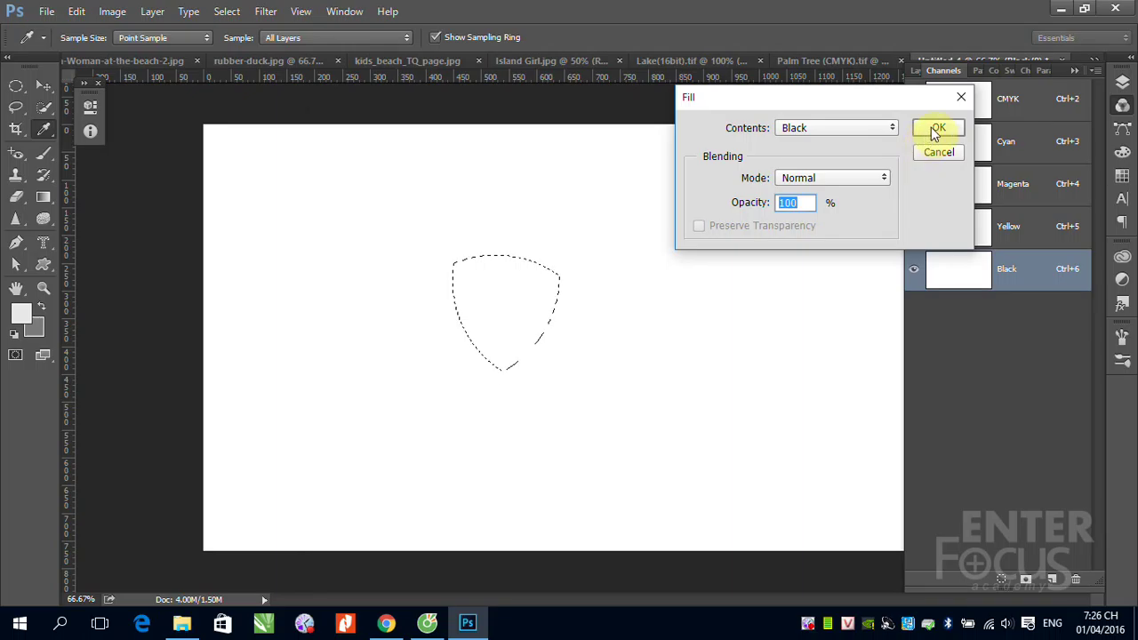
pyautogui.click(937, 128)
pyautogui.press('w')
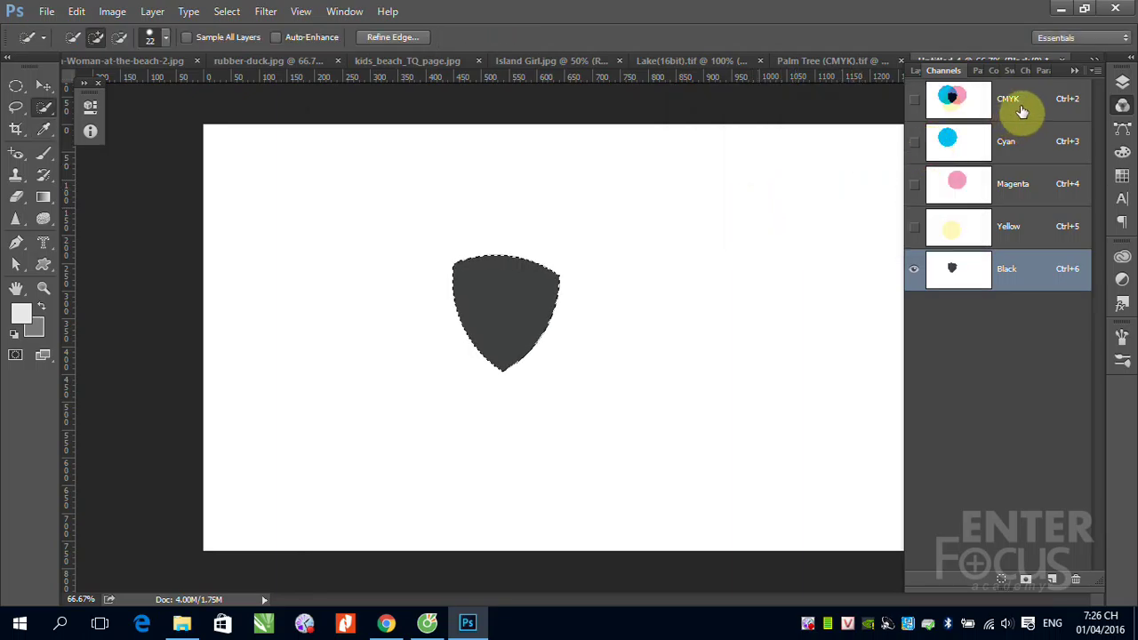
# View the CMYK composite, deselect, and toggle the Black channel's visibility to compare
pyautogui.click(1016, 105)
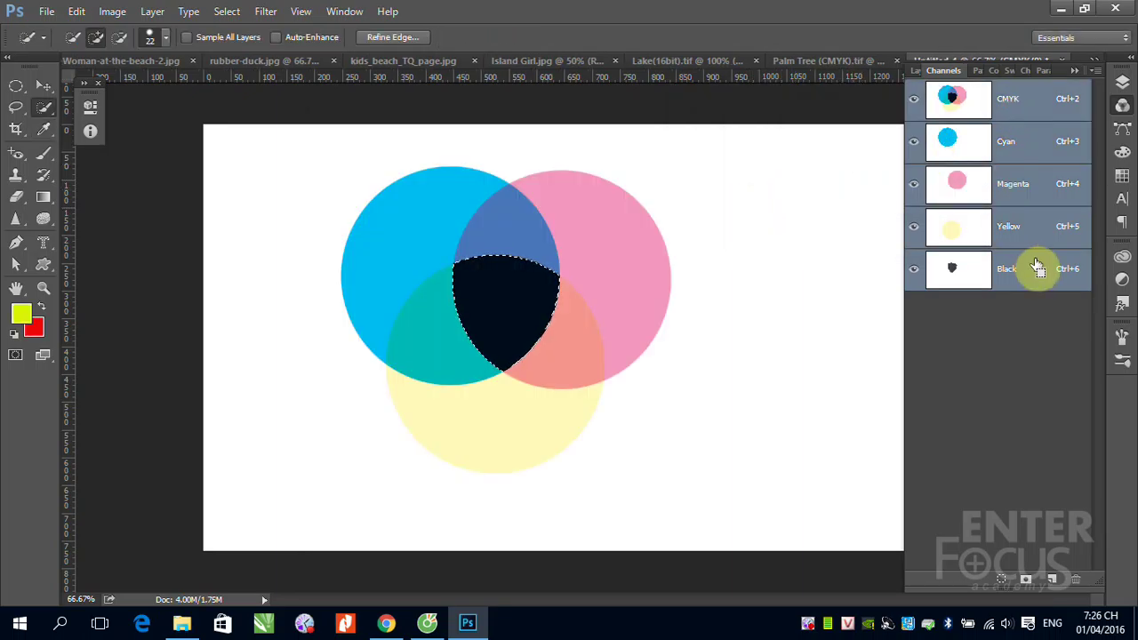
pyautogui.hotkey('ctrl', 'd')
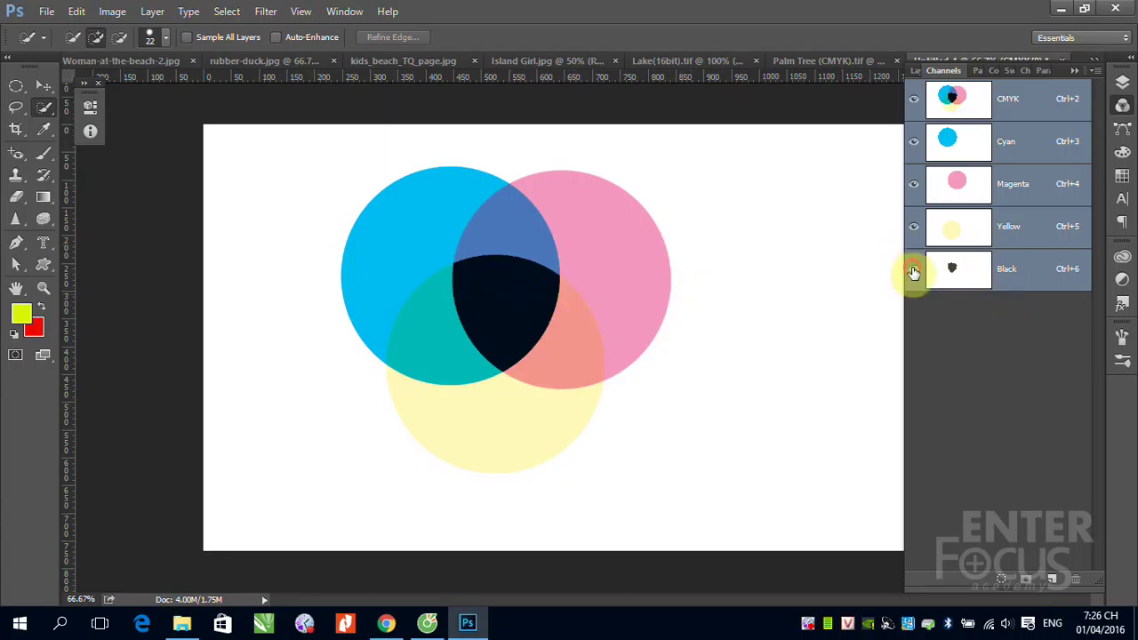
pyautogui.click(913, 270)
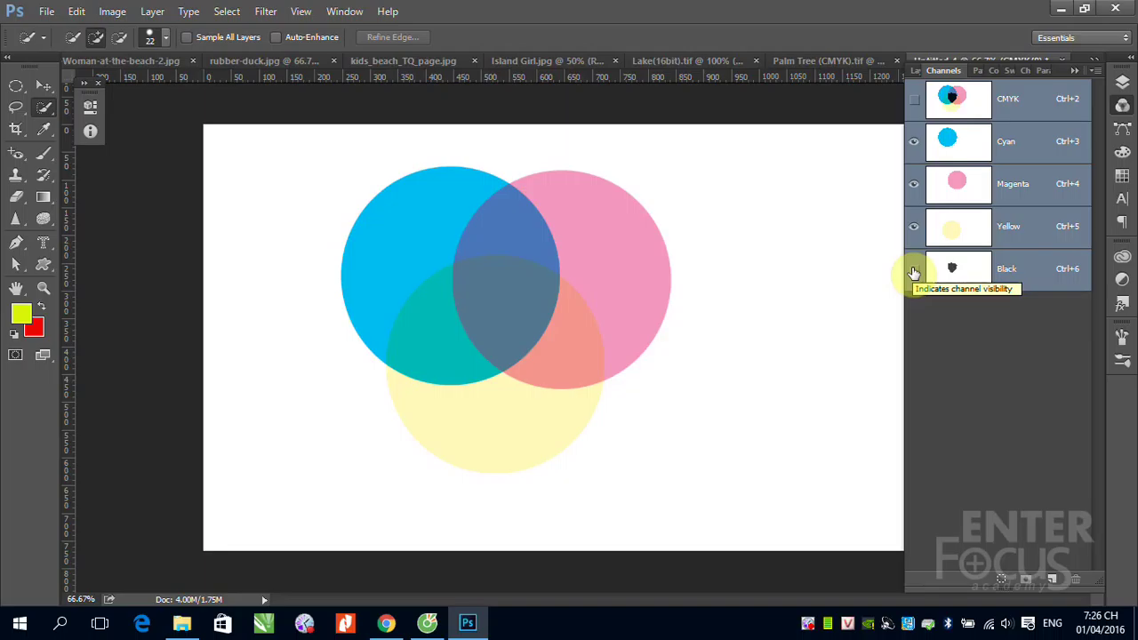
pyautogui.click(913, 272)
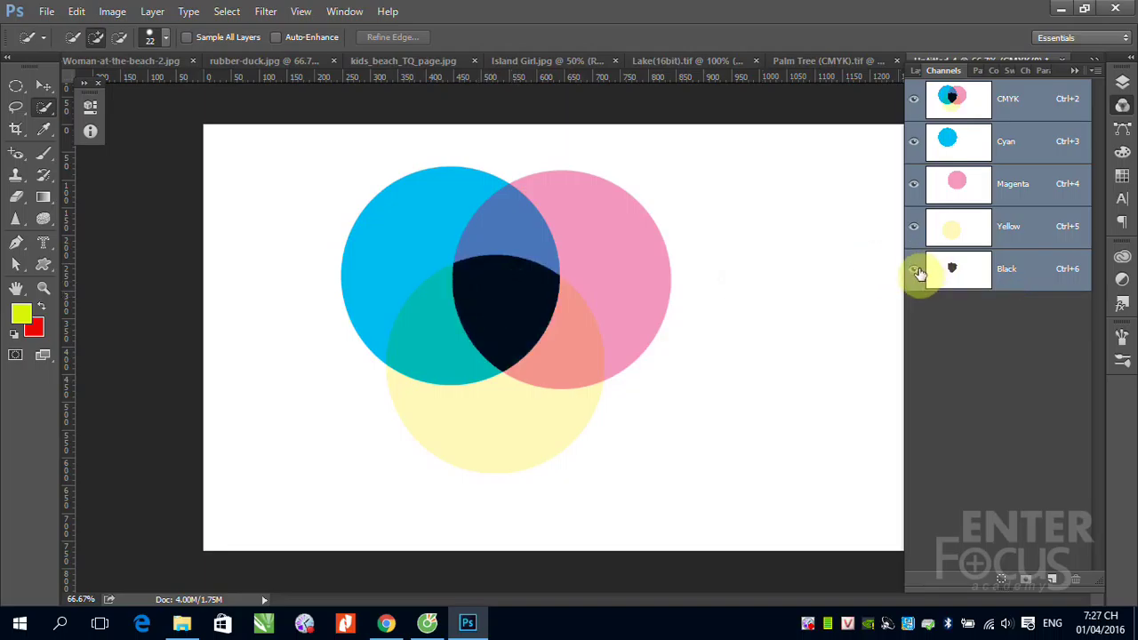
pyautogui.click(916, 272)
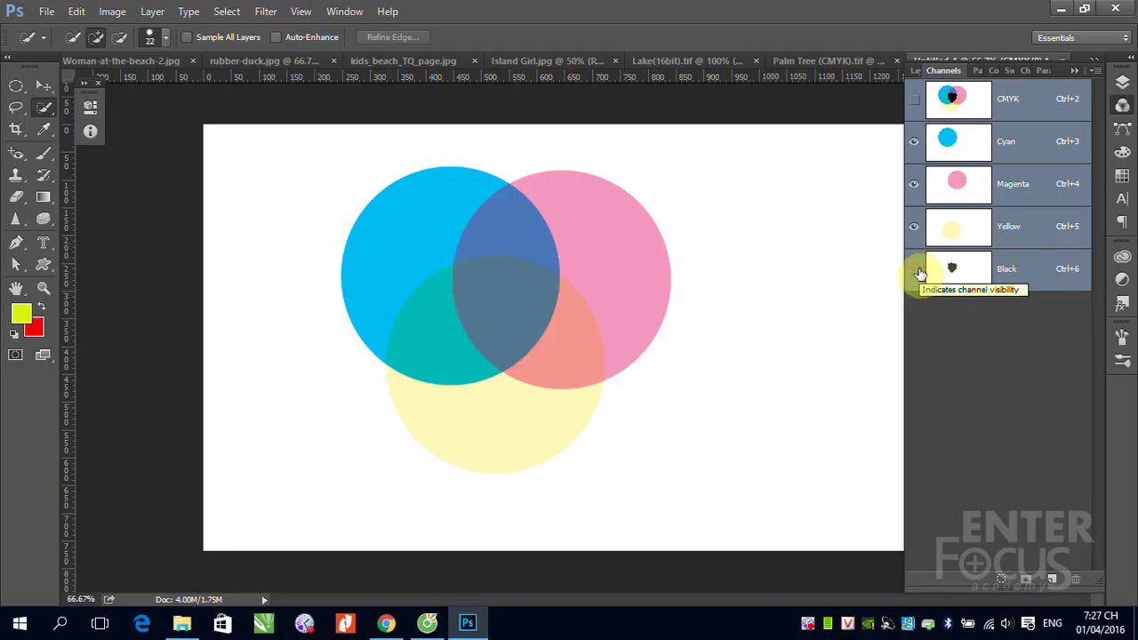
pyautogui.click(916, 272)
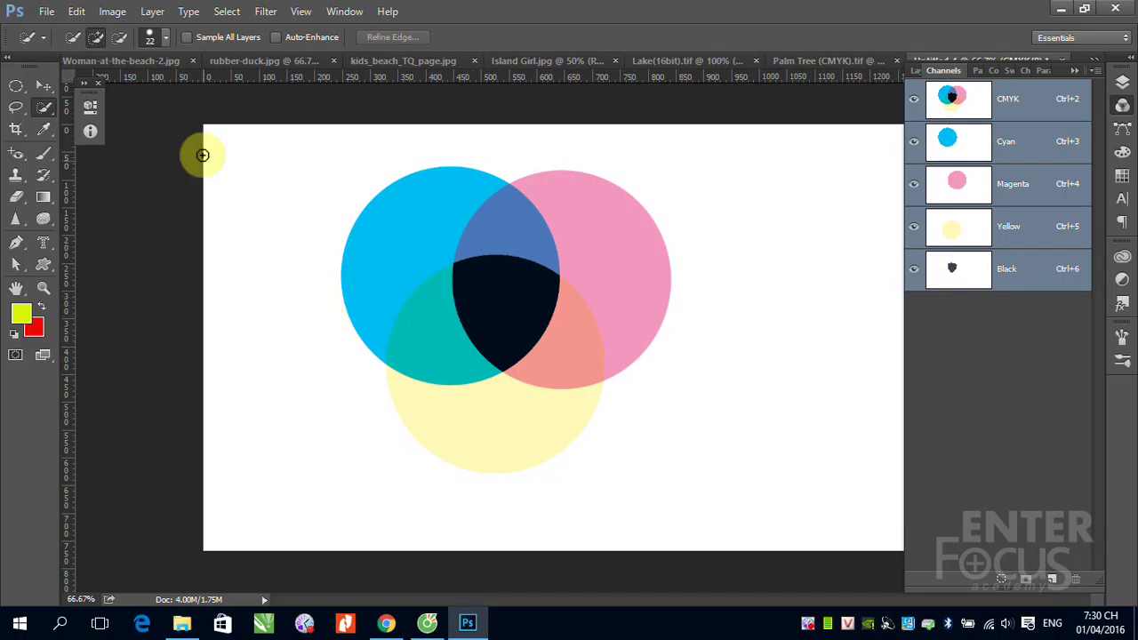
pyautogui.click(42, 85)
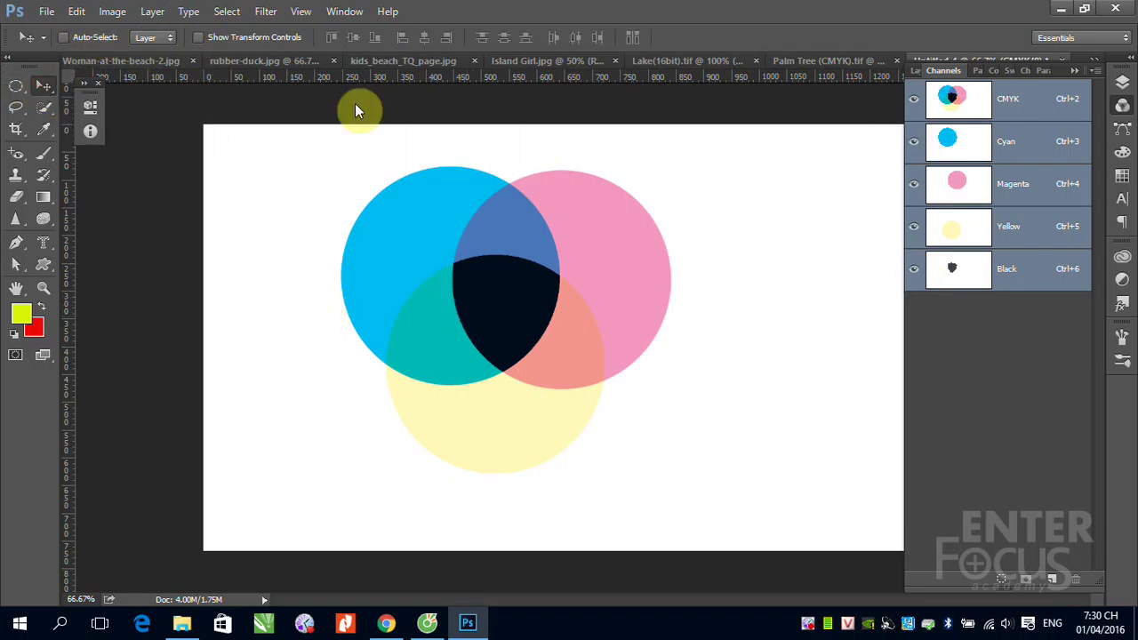
pyautogui.click(287, 62)
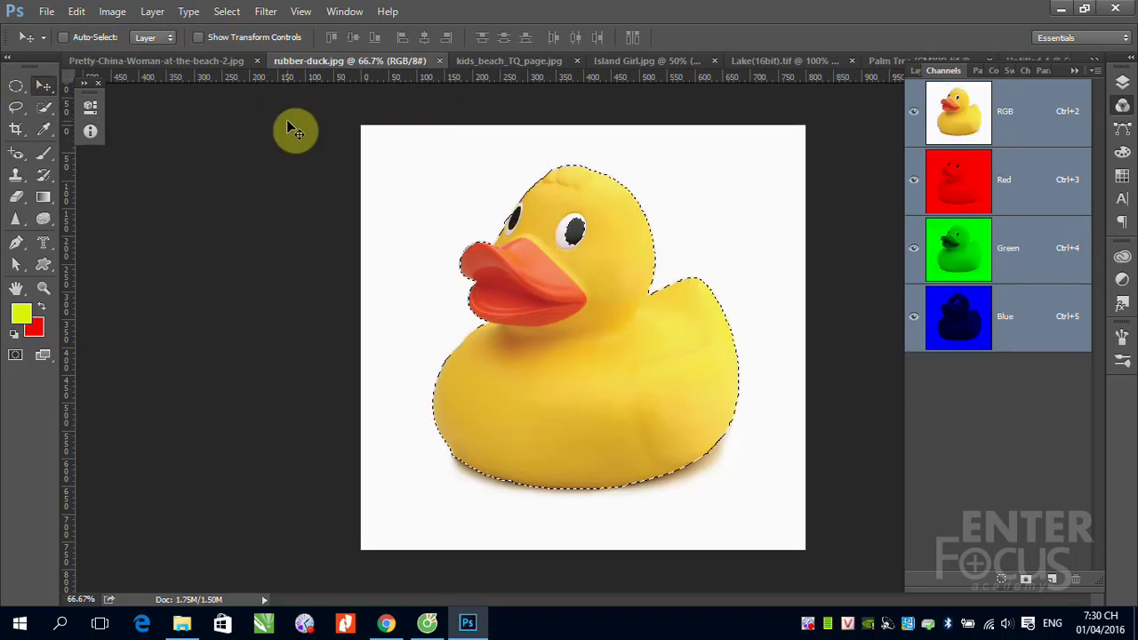
pyautogui.hotkey('ctrl', 'd')
pyautogui.click(1030, 129)
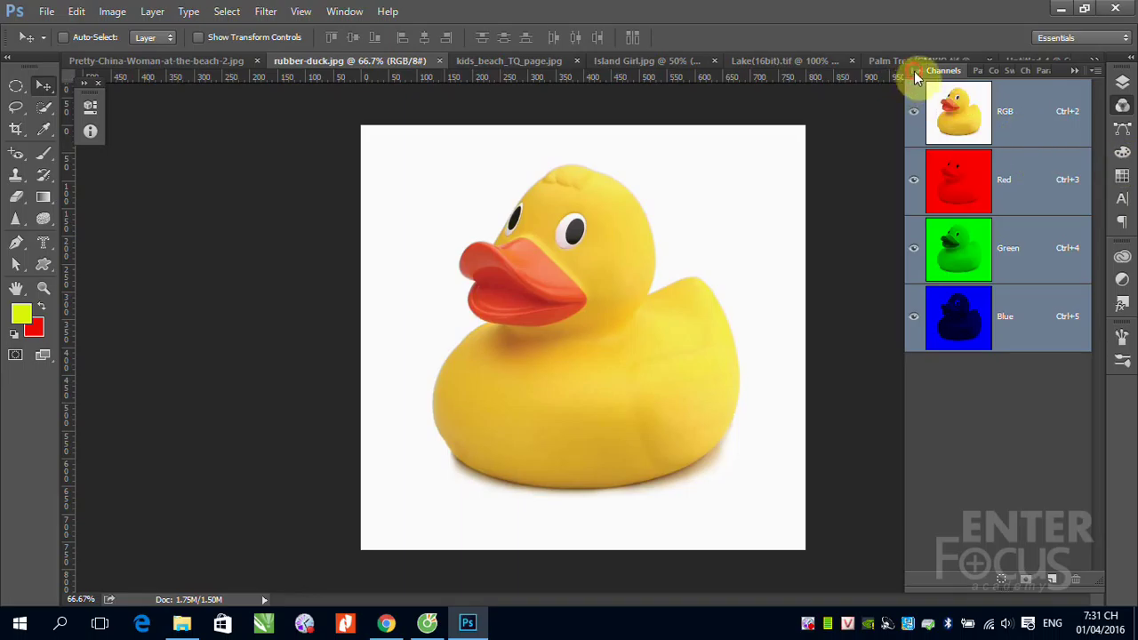
pyautogui.click(918, 71)
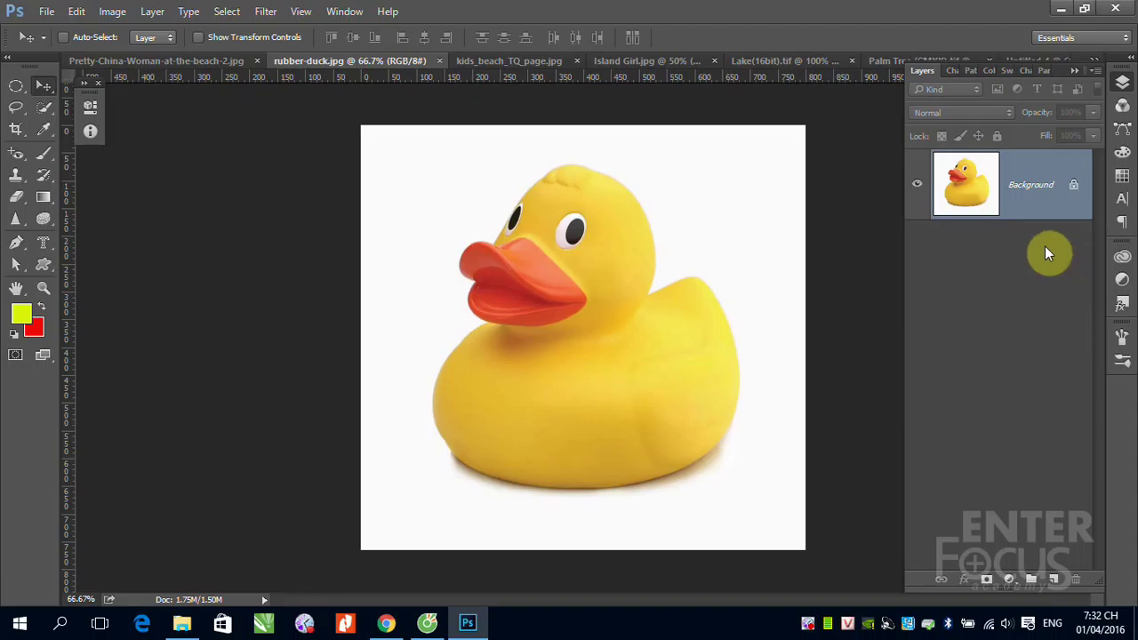
pyautogui.click(529, 61)
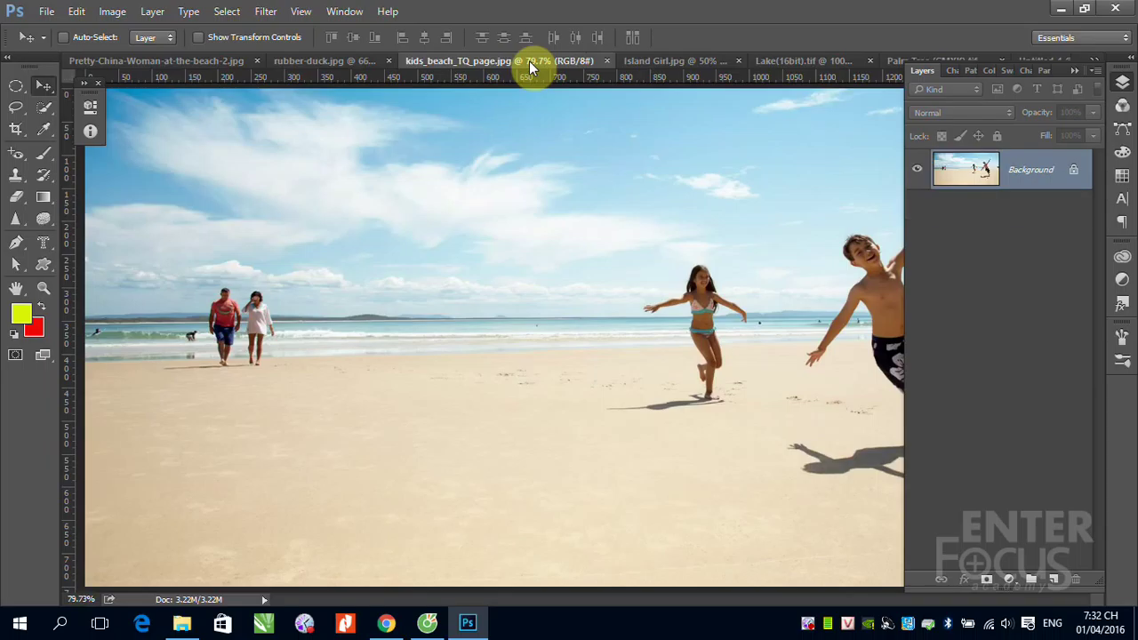
# Zoom out to fit the beach photo, collapse the Layers panels, and bring up Image > Mode
pyautogui.hotkey('ctrl', '-')
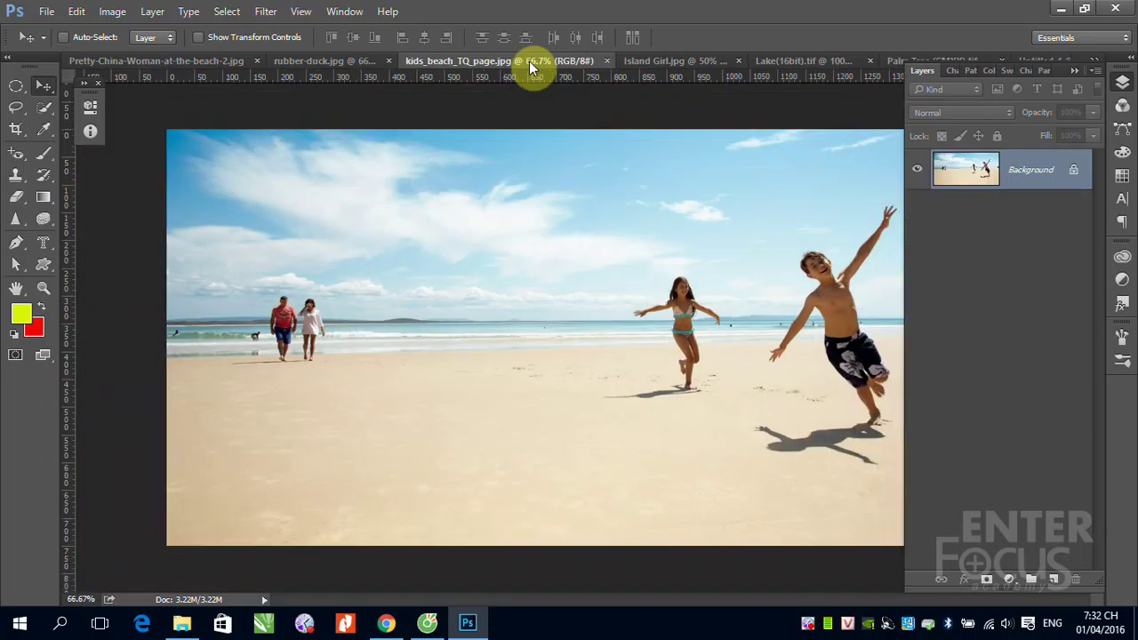
pyautogui.click(1077, 69)
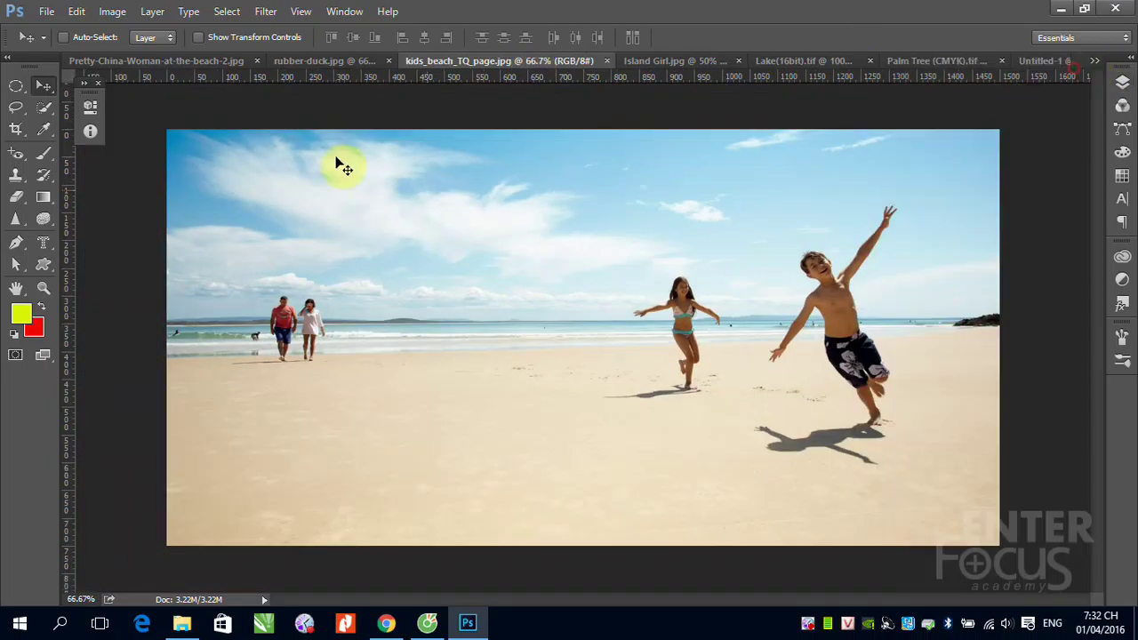
pyautogui.click(118, 15)
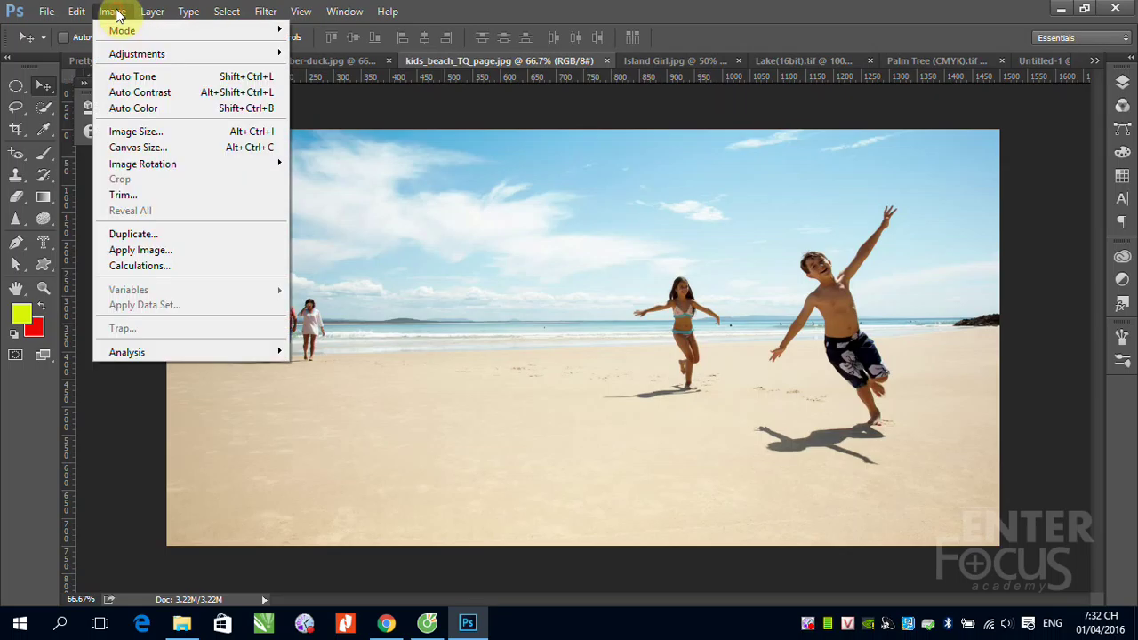
pyautogui.moveTo(121, 30)
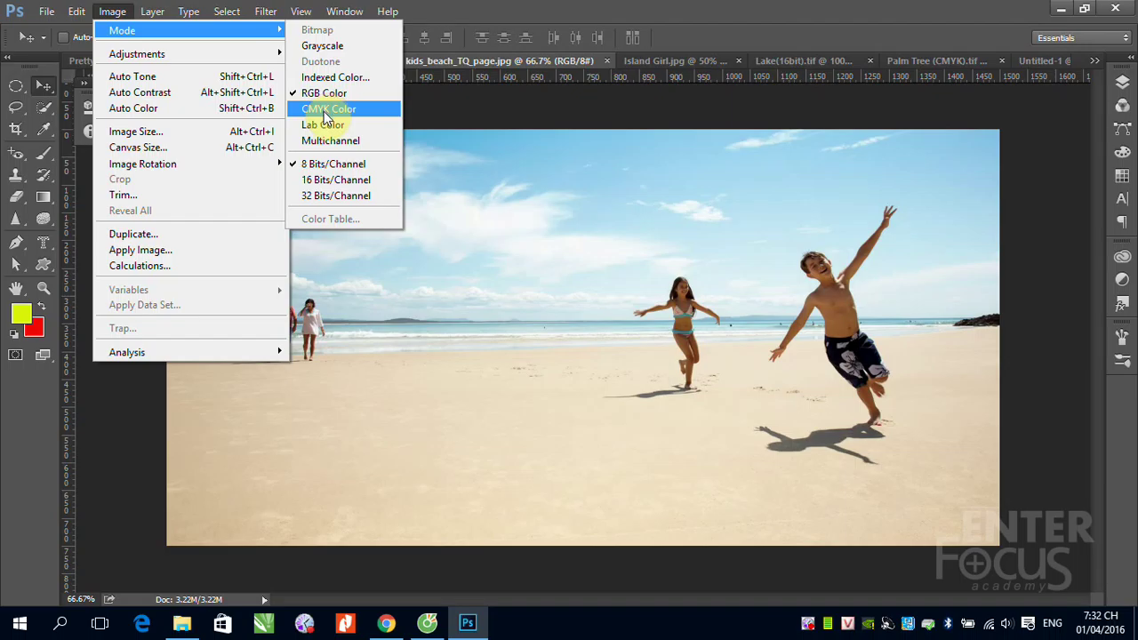
# Convert the beach photo to CMYK Color, accepting the profile warning
pyautogui.click(325, 110)
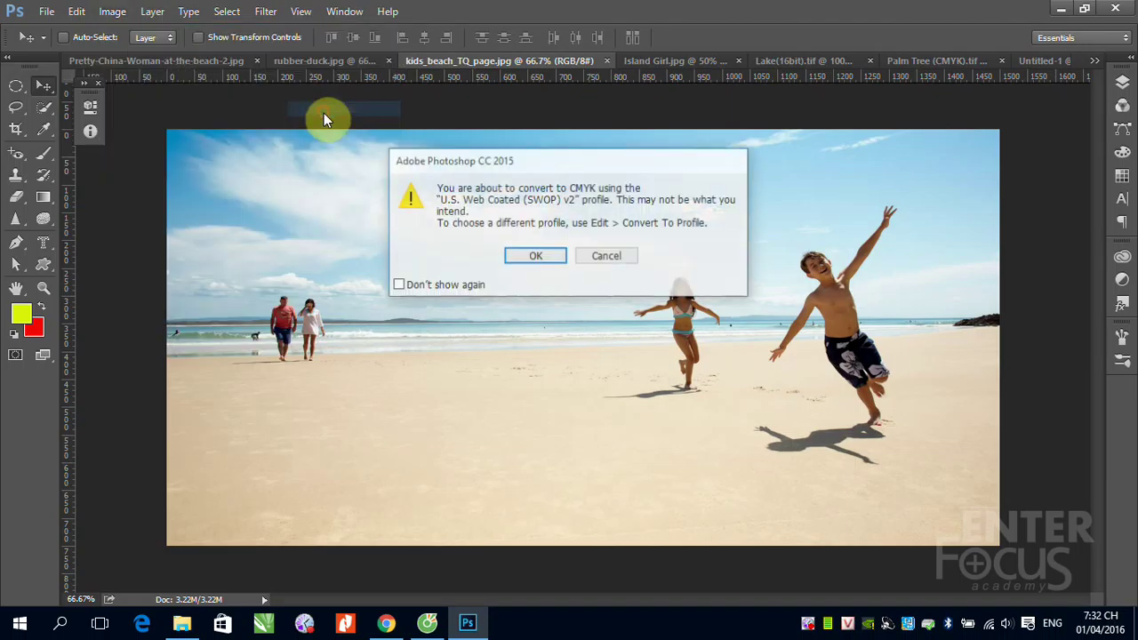
pyautogui.click(533, 258)
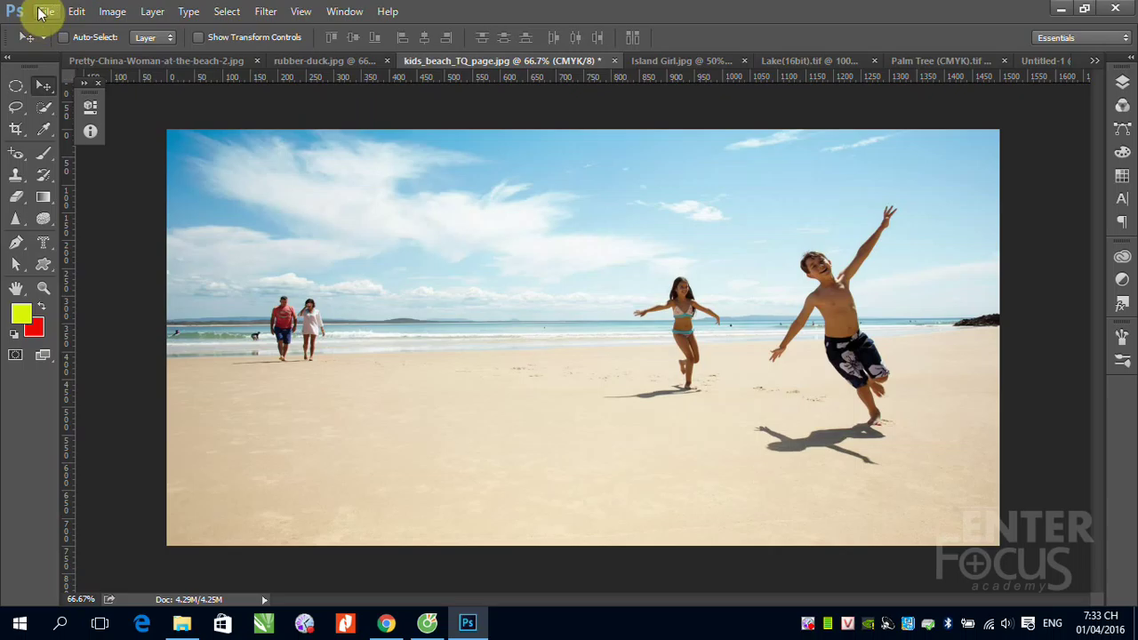
# Create a new blank 1366×768 CMYK document with the default settings
pyautogui.click(45, 11)
pyautogui.click(37, 29)
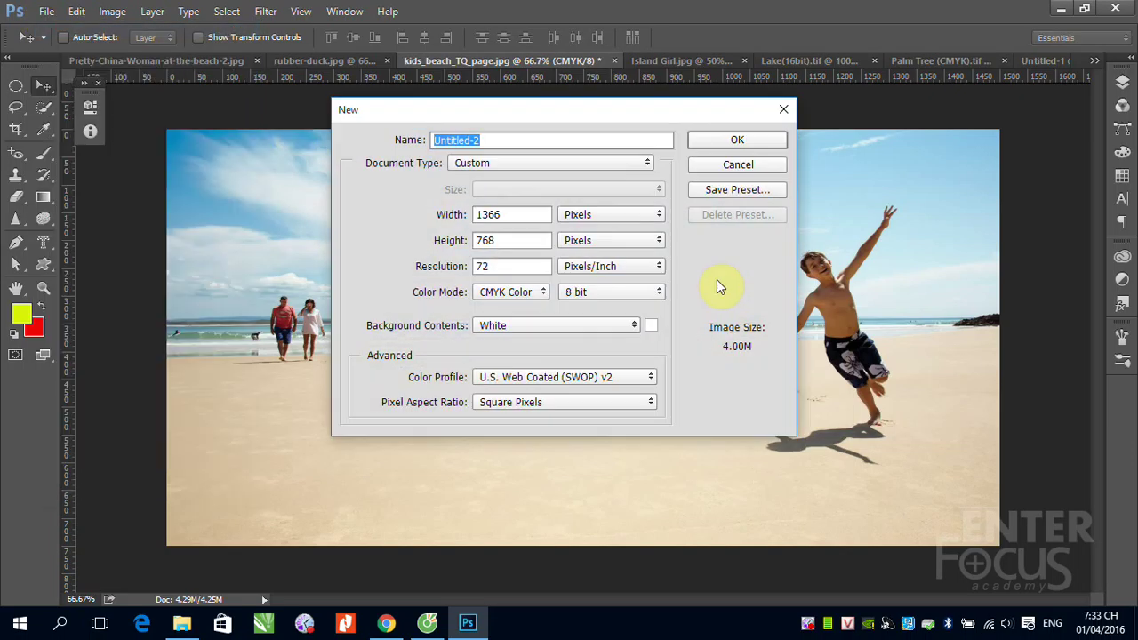
pyautogui.click(732, 142)
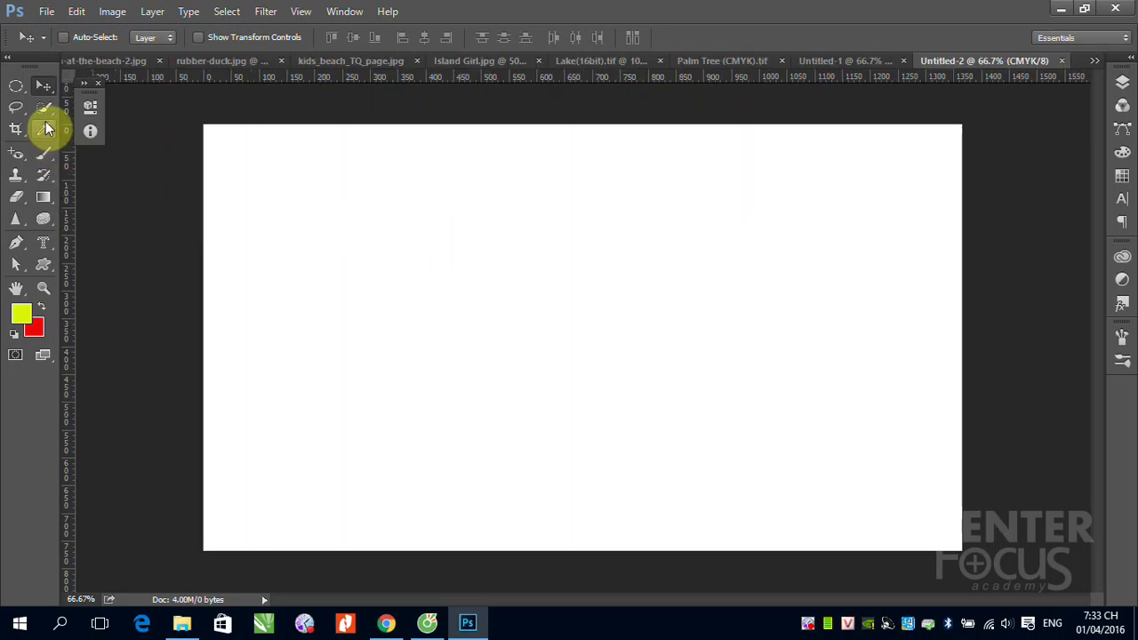
# Pick the Pencil Tool and reset colours to default black and white
pyautogui.click(48, 153)
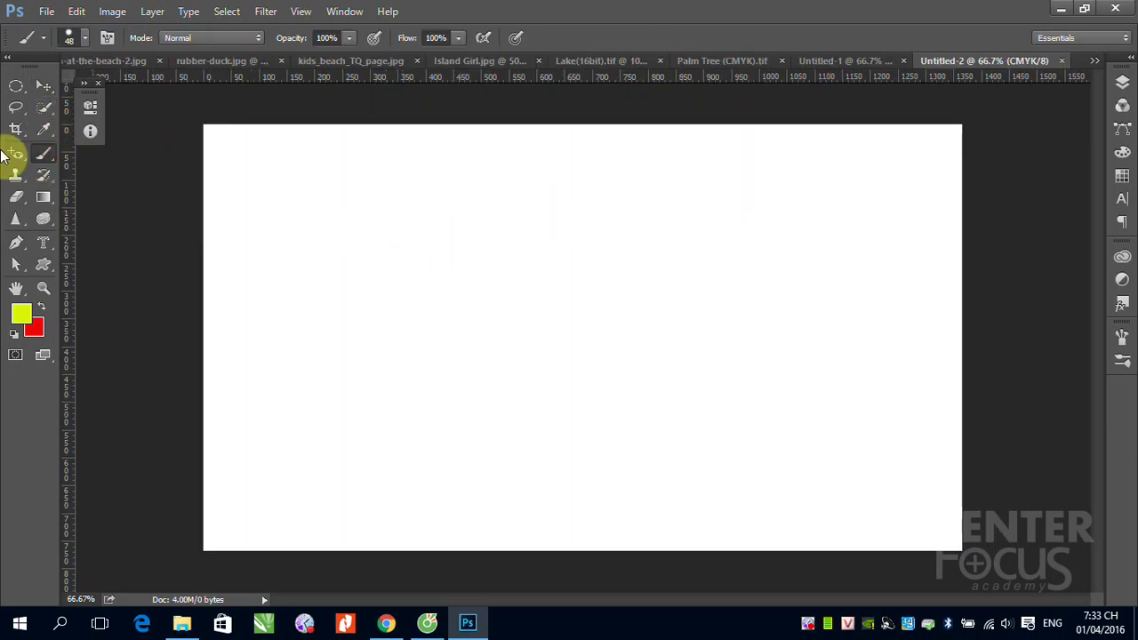
pyautogui.rightClick(47, 163)
pyautogui.click(67, 165)
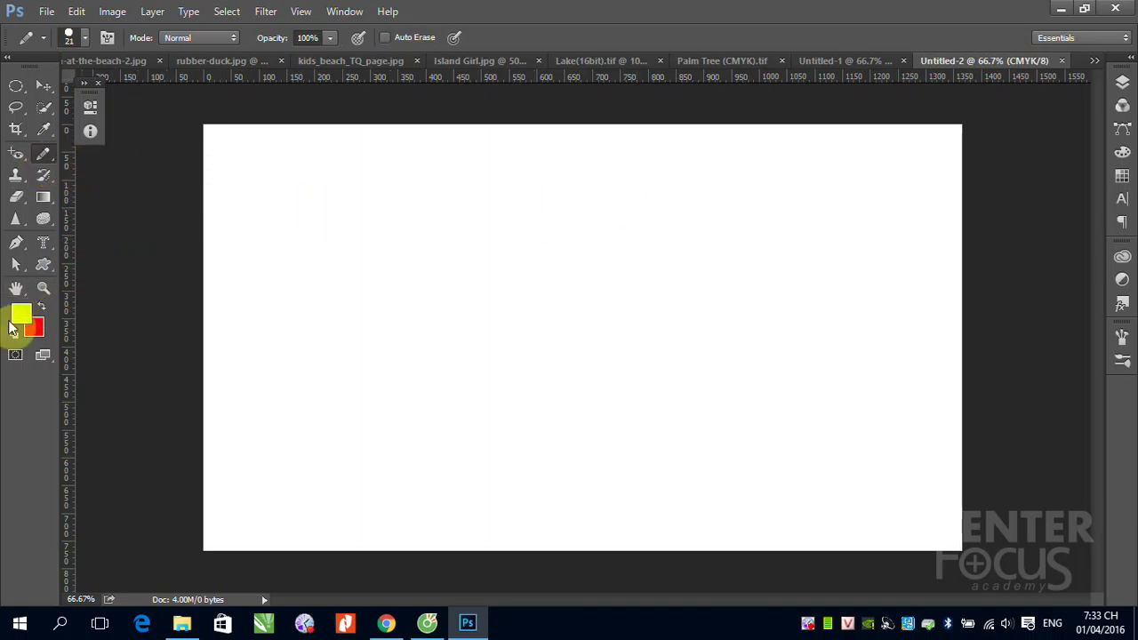
pyautogui.press('d')
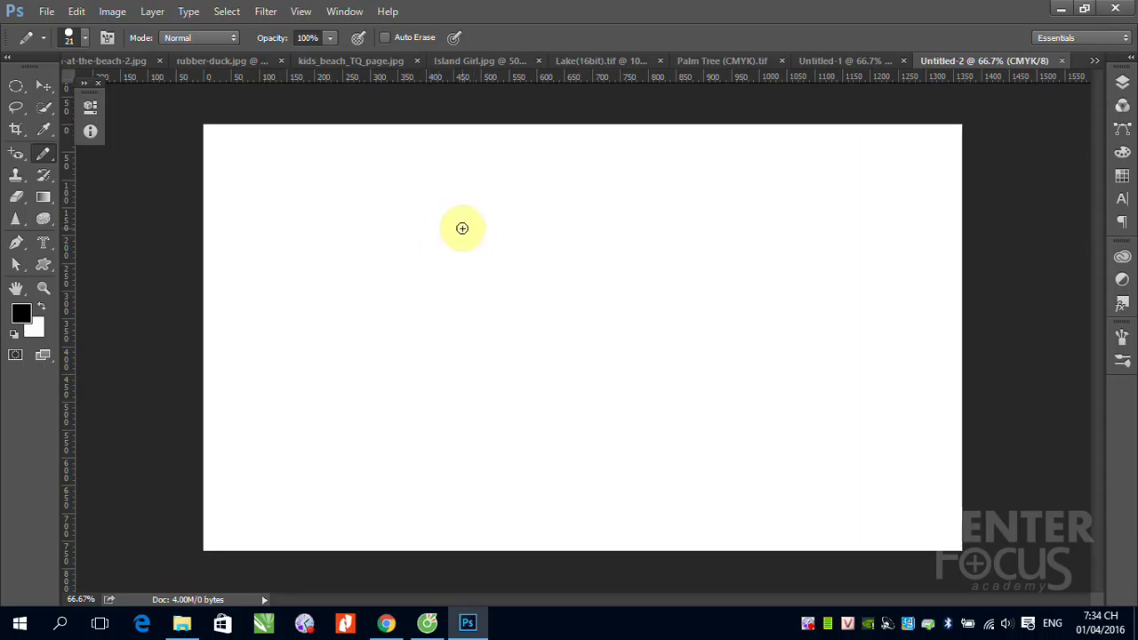
# Sketch an inverted triangle in pencil on the canvas
pyautogui.click(426, 221)
pyautogui.moveTo(427, 221); pyautogui.dragTo(448, 380)
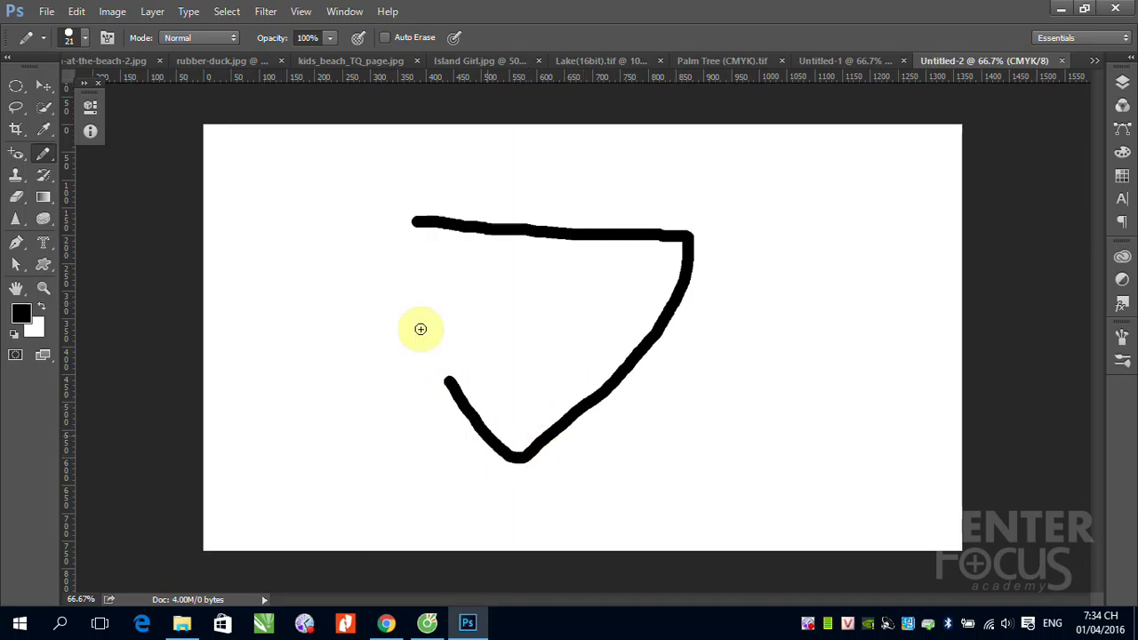
pyautogui.moveTo(421, 329); pyautogui.dragTo(424, 223)
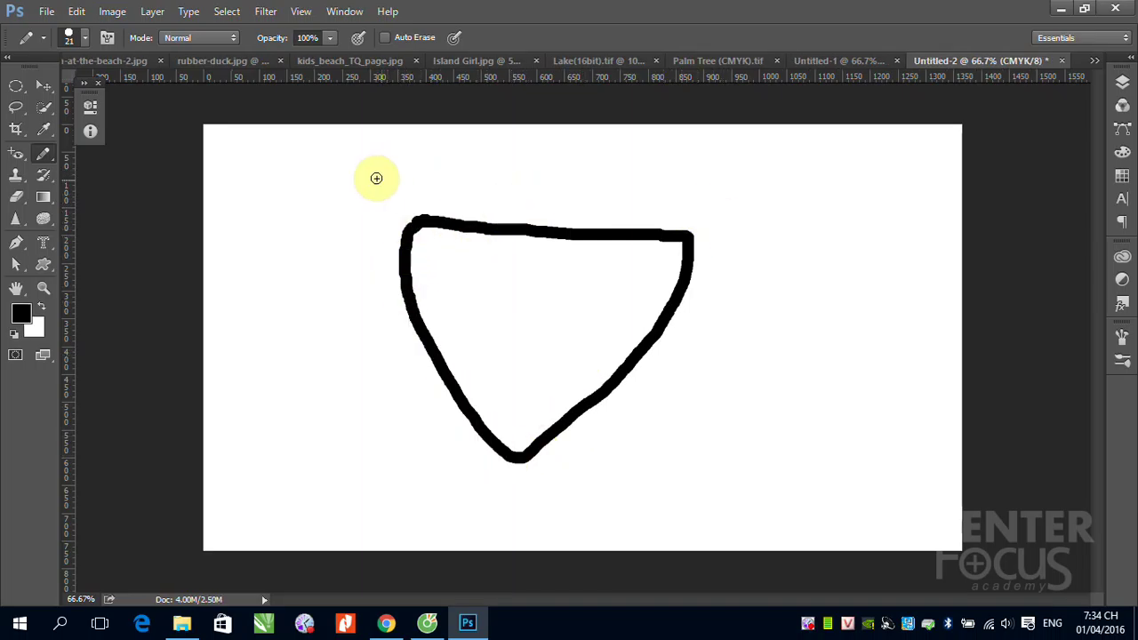
# Label the triangle's corners R, G and B, and add a second overlapping upright triangle
pyautogui.moveTo(363, 169); pyautogui.dragTo(396, 201)
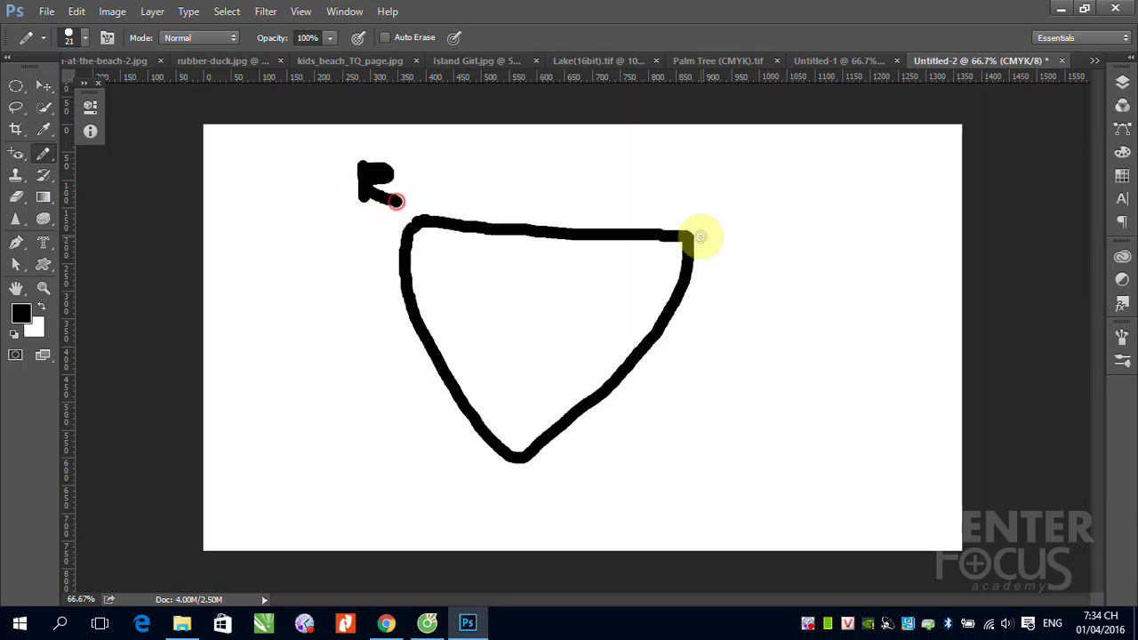
pyautogui.moveTo(750, 181)
pyautogui.mouseDown()
pyautogui.moveTo(726, 232)
pyautogui.moveTo(764, 215)
pyautogui.mouseUp()
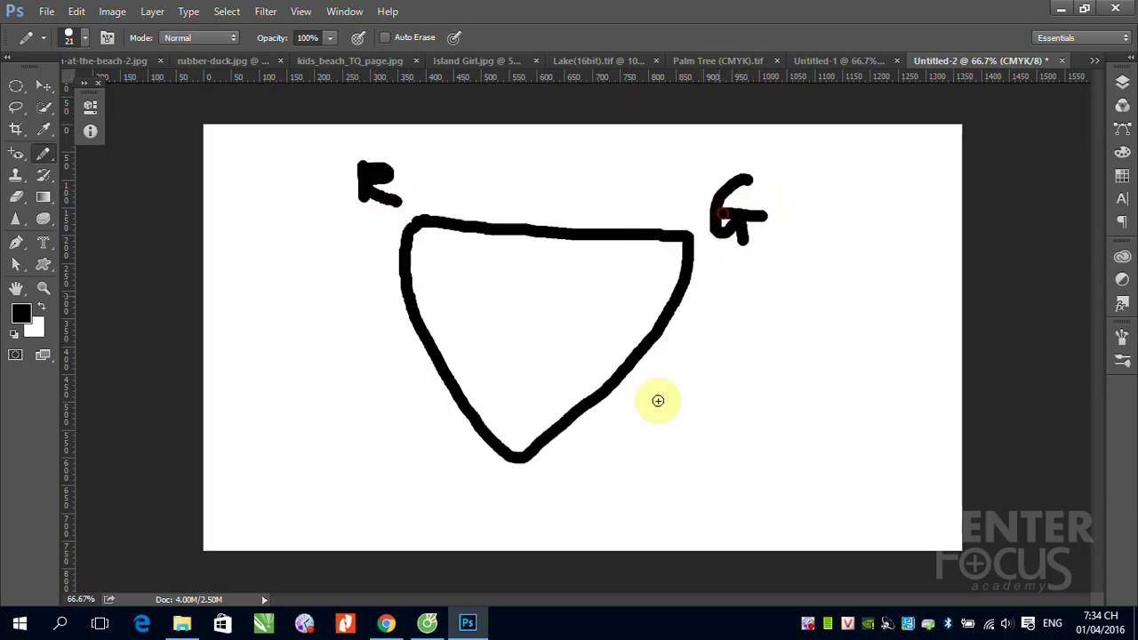
pyautogui.moveTo(508, 495)
pyautogui.mouseDown()
pyautogui.moveTo(513, 516)
pyautogui.moveTo(538, 503)
pyautogui.moveTo(529, 523)
pyautogui.moveTo(499, 529)
pyautogui.mouseUp()
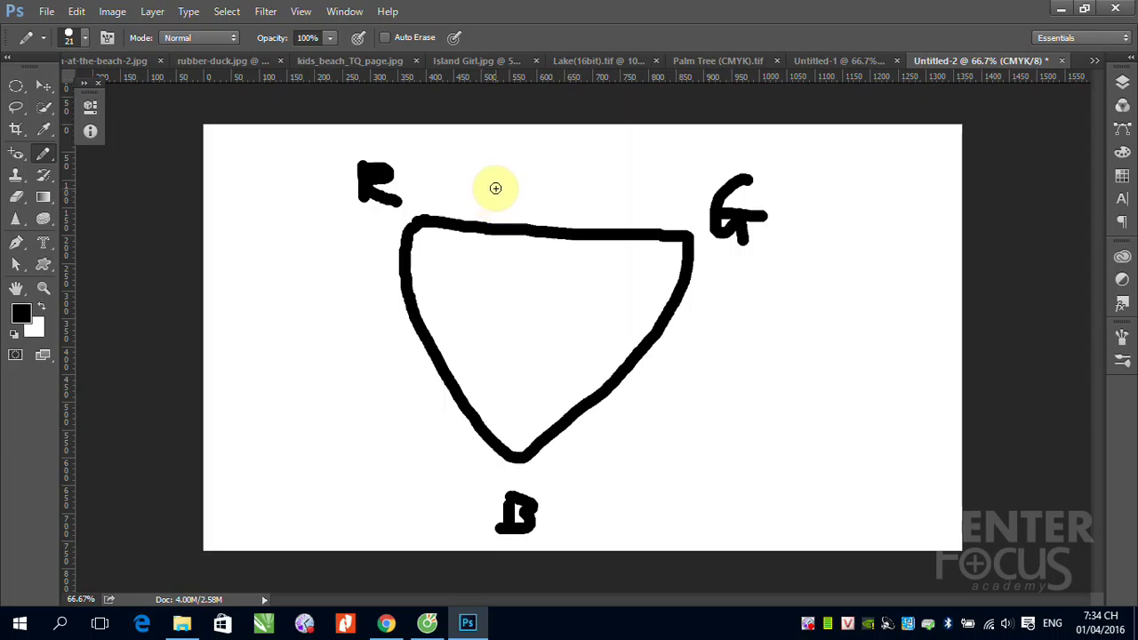
pyautogui.moveTo(496, 188)
pyautogui.mouseDown()
pyautogui.moveTo(365, 395)
pyautogui.moveTo(628, 215)
pyautogui.moveTo(489, 184)
pyautogui.mouseUp()
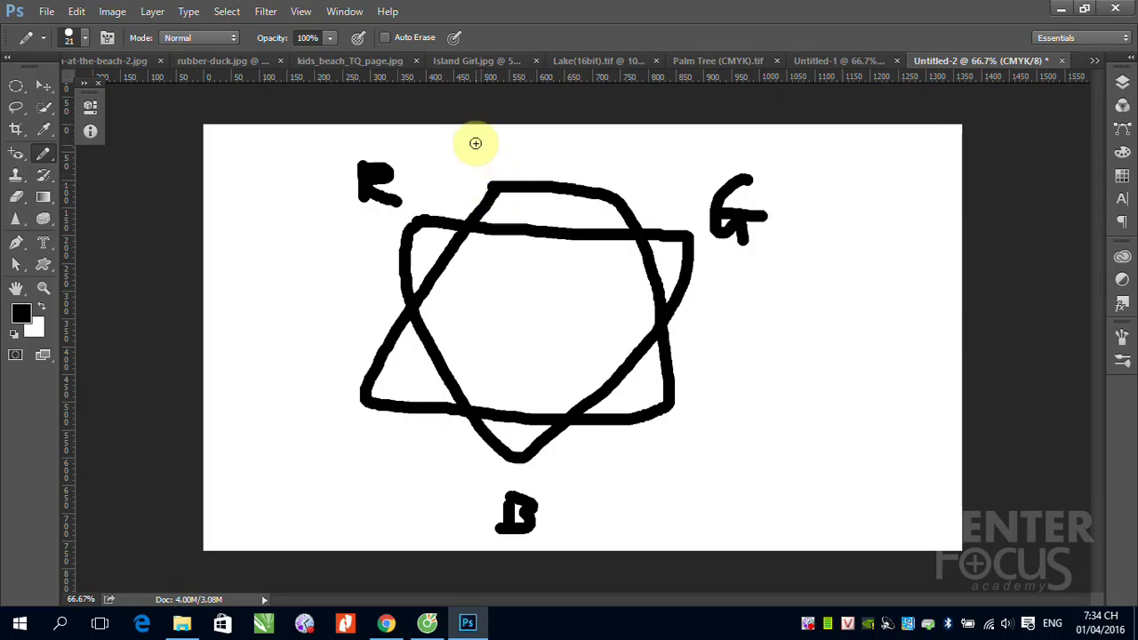
# Pencil C and M across the top of the star, Y at lower right, K at lower left
pyautogui.moveTo(480, 142); pyautogui.dragTo(486, 170)
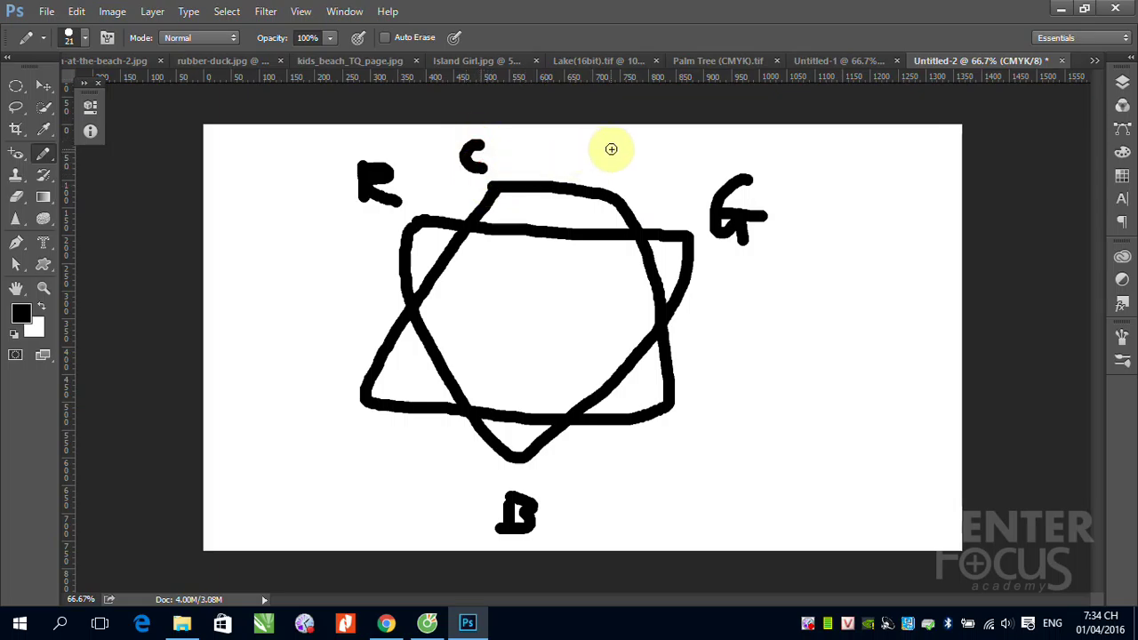
pyautogui.moveTo(609, 169); pyautogui.dragTo(652, 176)
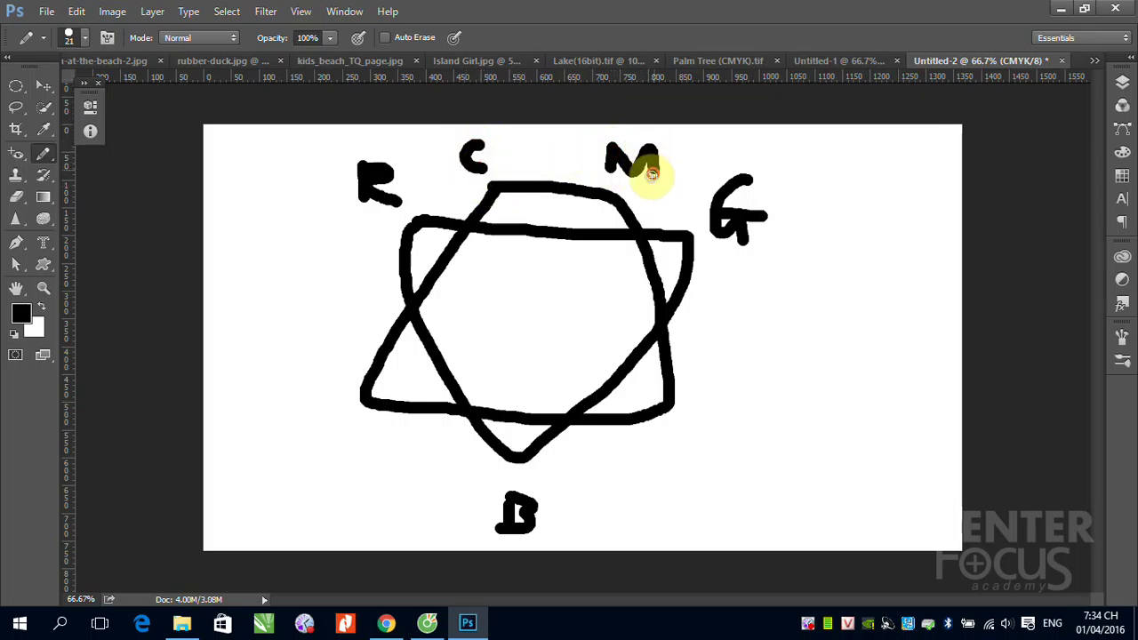
pyautogui.moveTo(699, 402)
pyautogui.mouseDown()
pyautogui.moveTo(729, 391)
pyautogui.moveTo(701, 447)
pyautogui.mouseUp()
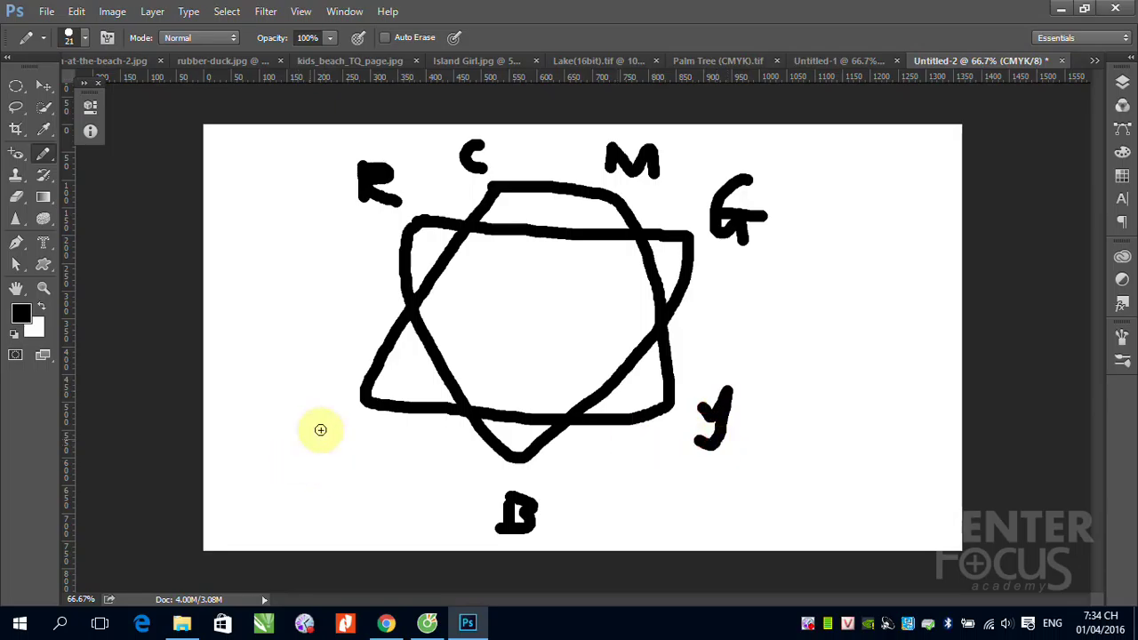
pyautogui.moveTo(320, 426)
pyautogui.mouseDown()
pyautogui.moveTo(322, 467)
pyautogui.moveTo(327, 444)
pyautogui.moveTo(358, 466)
pyautogui.mouseUp()
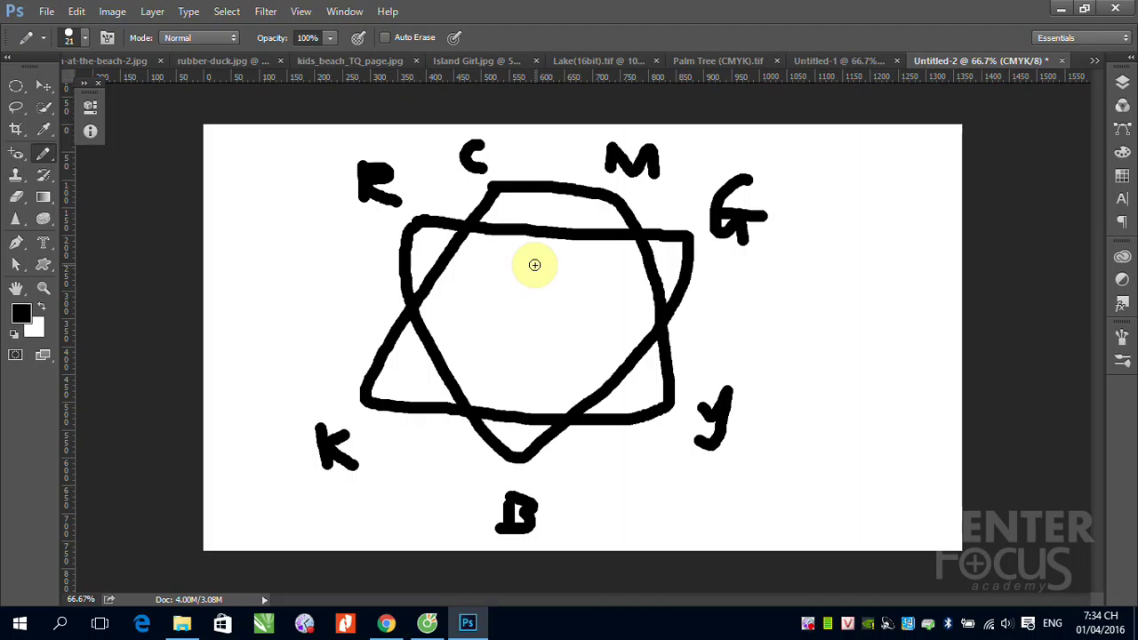
# Shade the overlap with seven parallel diagonal pencil strokes, working from the upper left to the right
pyautogui.moveTo(486, 233); pyautogui.dragTo(426, 322)
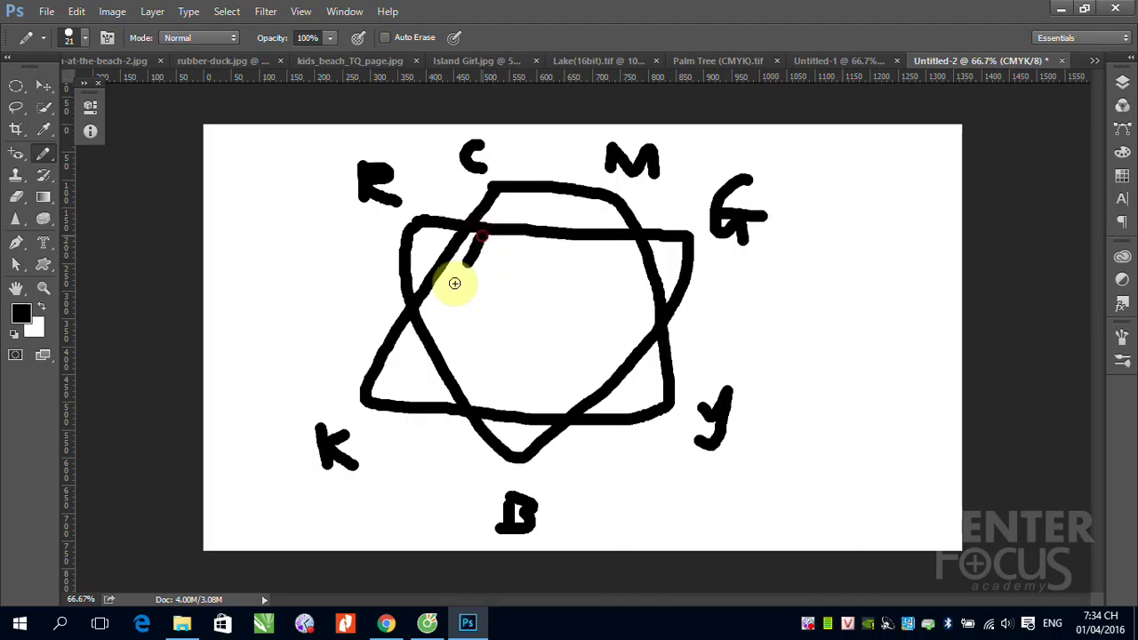
pyautogui.moveTo(501, 234); pyautogui.dragTo(424, 357)
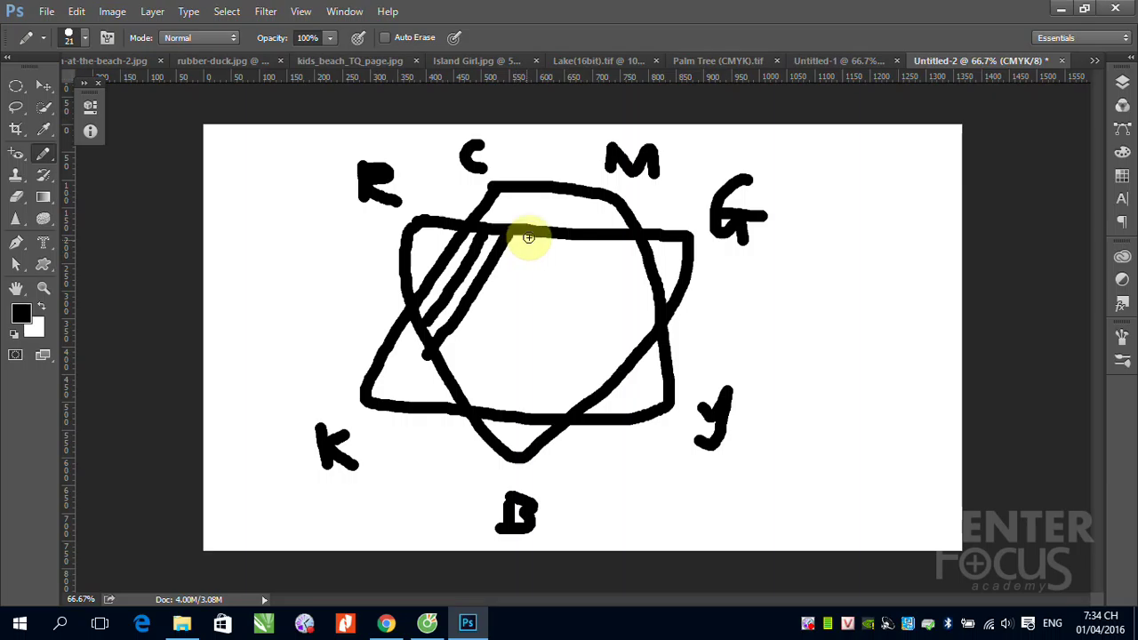
pyautogui.moveTo(530, 238)
pyautogui.mouseDown()
pyautogui.moveTo(432, 376)
pyautogui.moveTo(437, 420)
pyautogui.mouseUp()
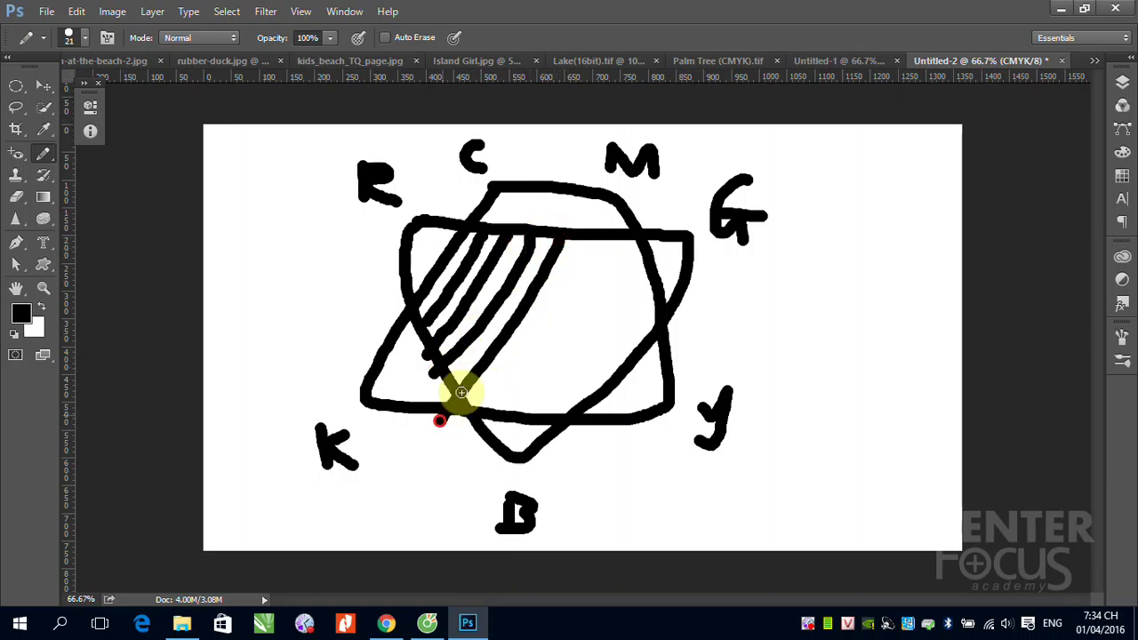
pyautogui.moveTo(591, 243); pyautogui.dragTo(494, 399)
pyautogui.moveTo(610, 241)
pyautogui.mouseDown()
pyautogui.moveTo(528, 420)
pyautogui.moveTo(612, 295)
pyautogui.mouseUp()
pyautogui.moveTo(639, 259); pyautogui.dragTo(591, 389)
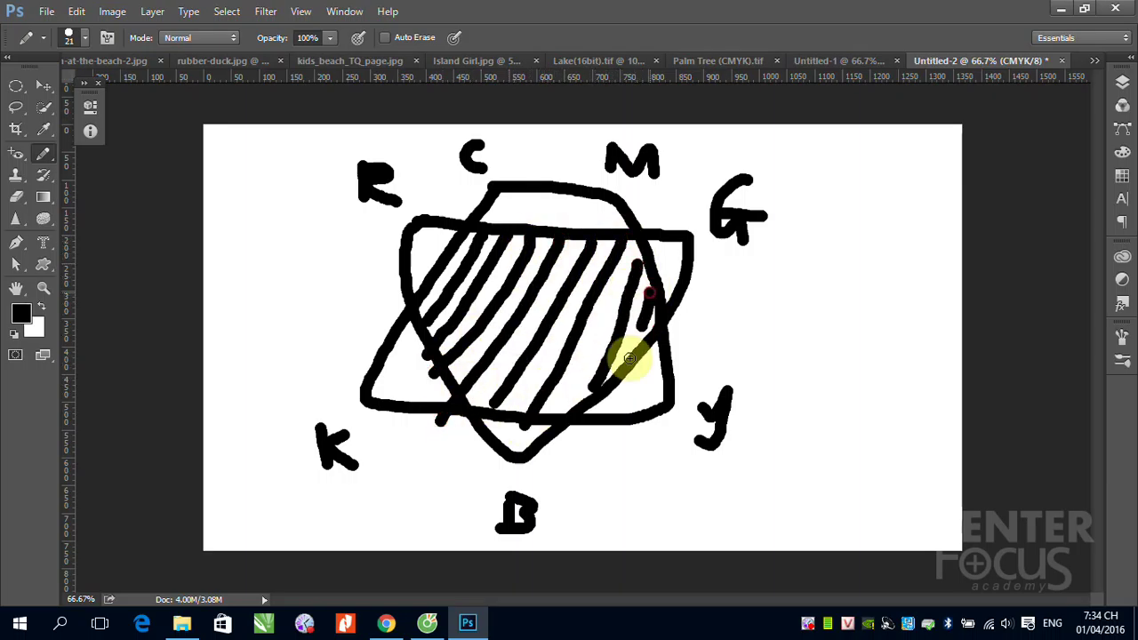
pyautogui.moveTo(654, 286); pyautogui.dragTo(627, 363)
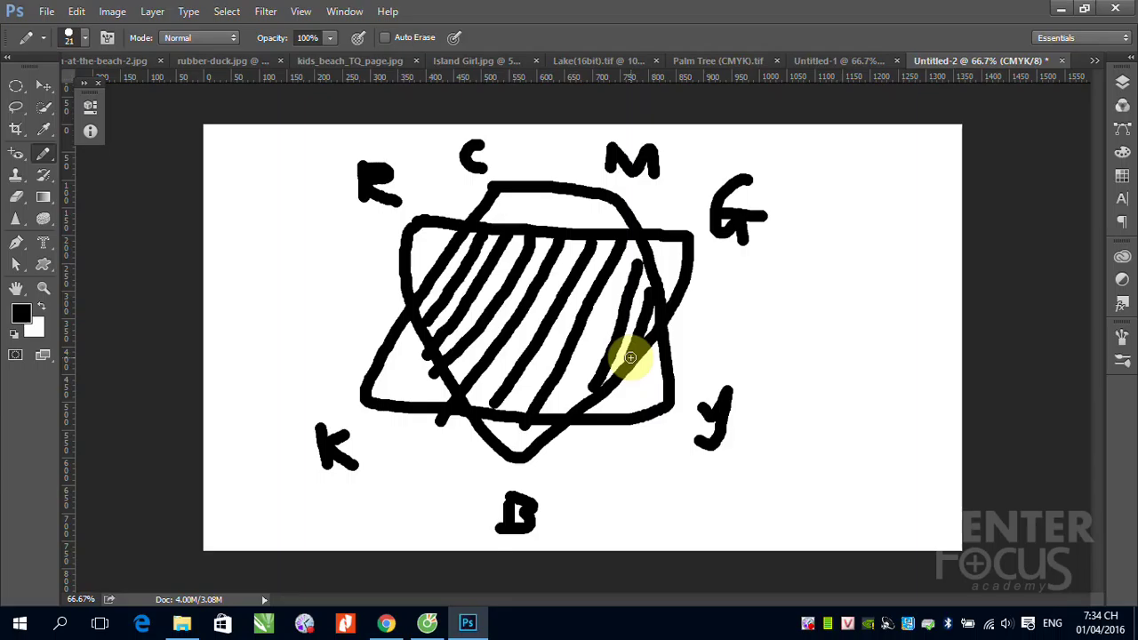
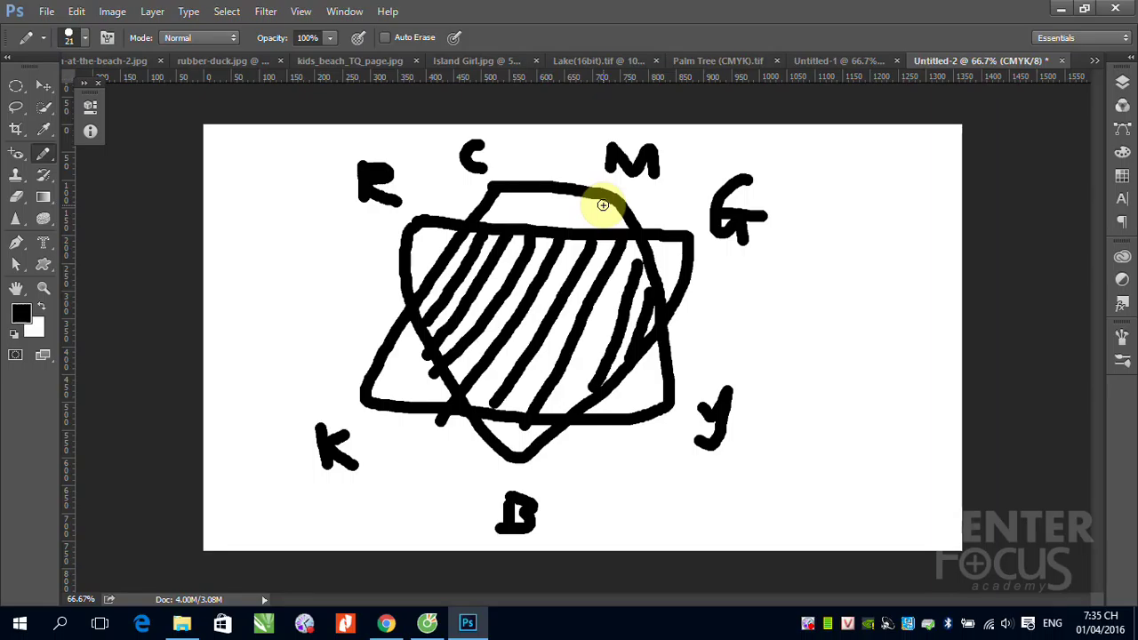
# Switch to the Move tool and bring up the Island Girl.jpg photo
pyautogui.click(41, 86)
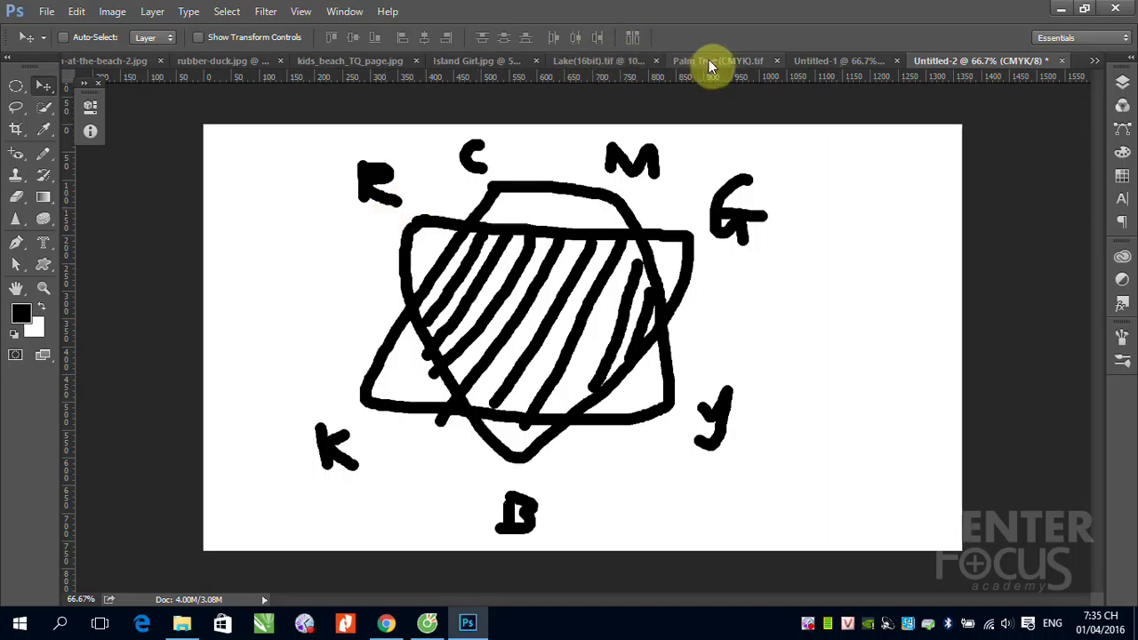
pyautogui.click(493, 62)
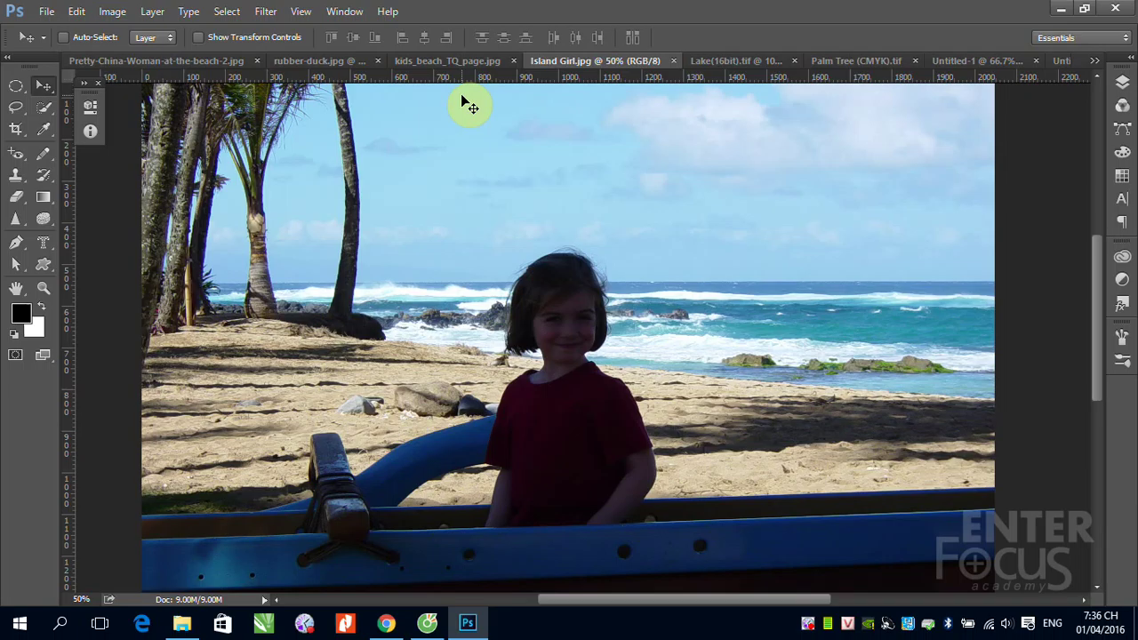
# Glance at Image > Mode, browse the Lake, Palm Tree and Untitled-1 images, then return to Untitled-2
pyautogui.click(115, 12)
pyautogui.moveTo(122, 30)
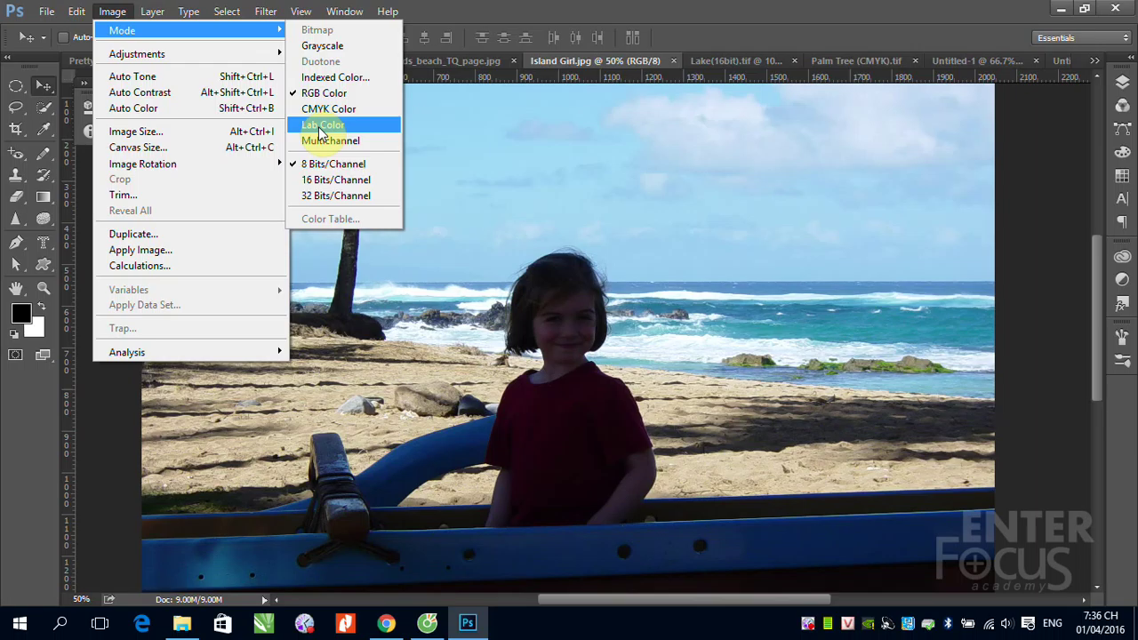
pyautogui.click(764, 58)
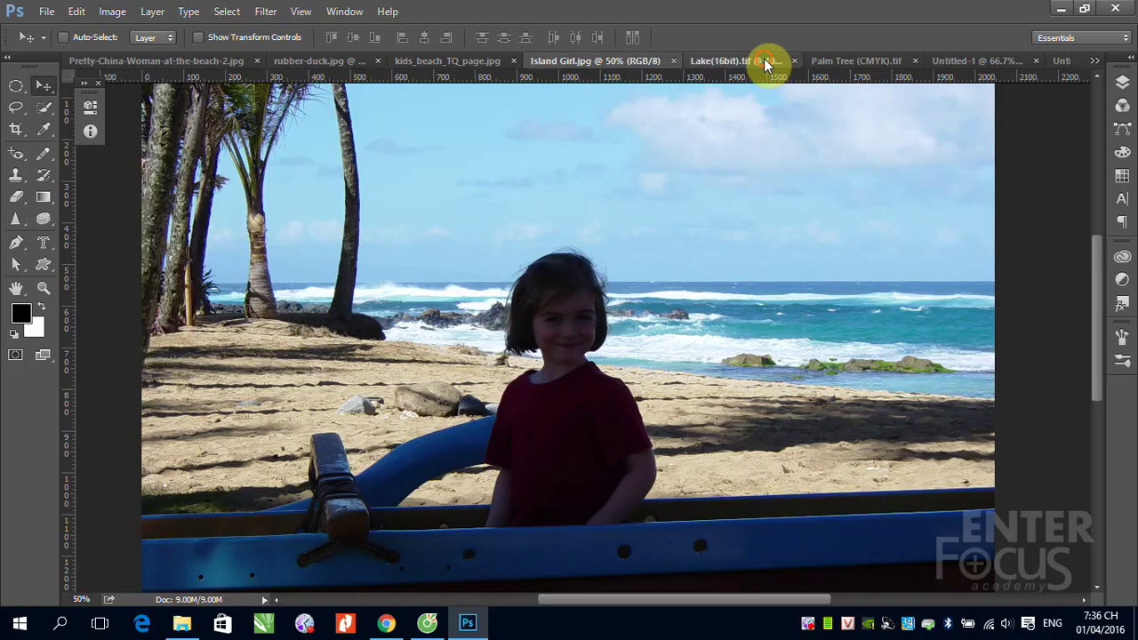
pyautogui.click(859, 59)
pyautogui.click(973, 63)
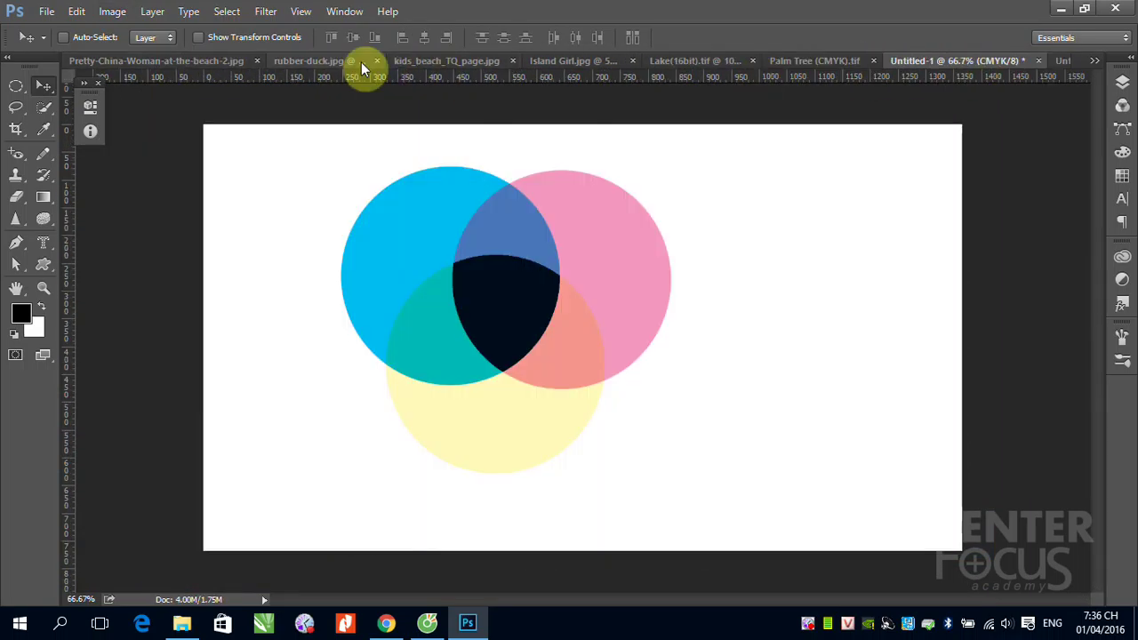
pyautogui.click(698, 62)
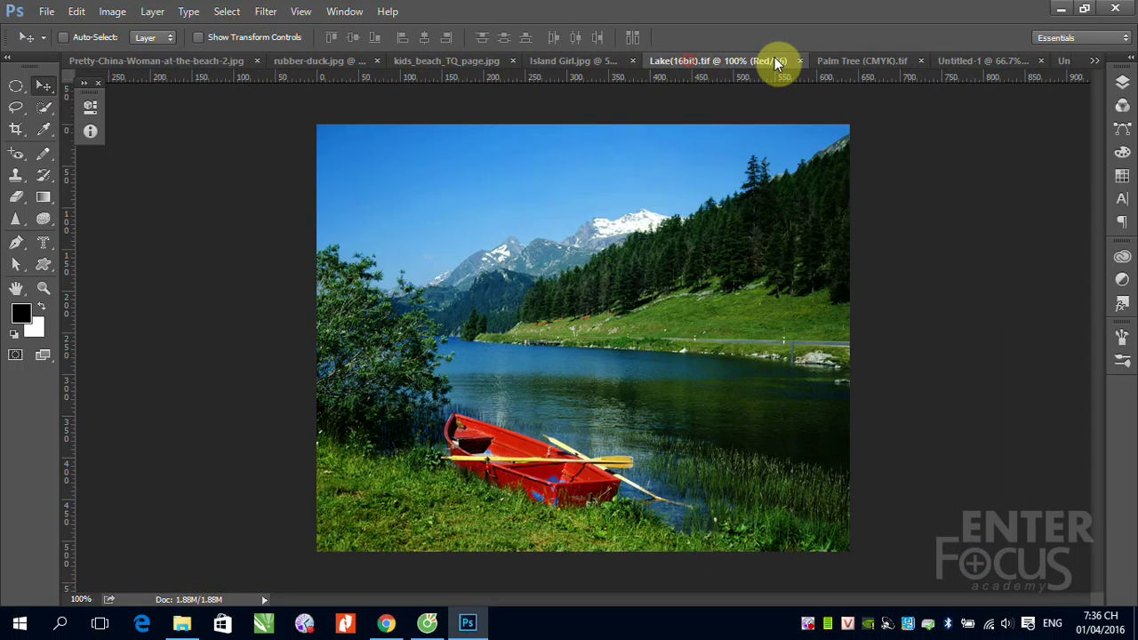
pyautogui.click(867, 60)
pyautogui.click(982, 61)
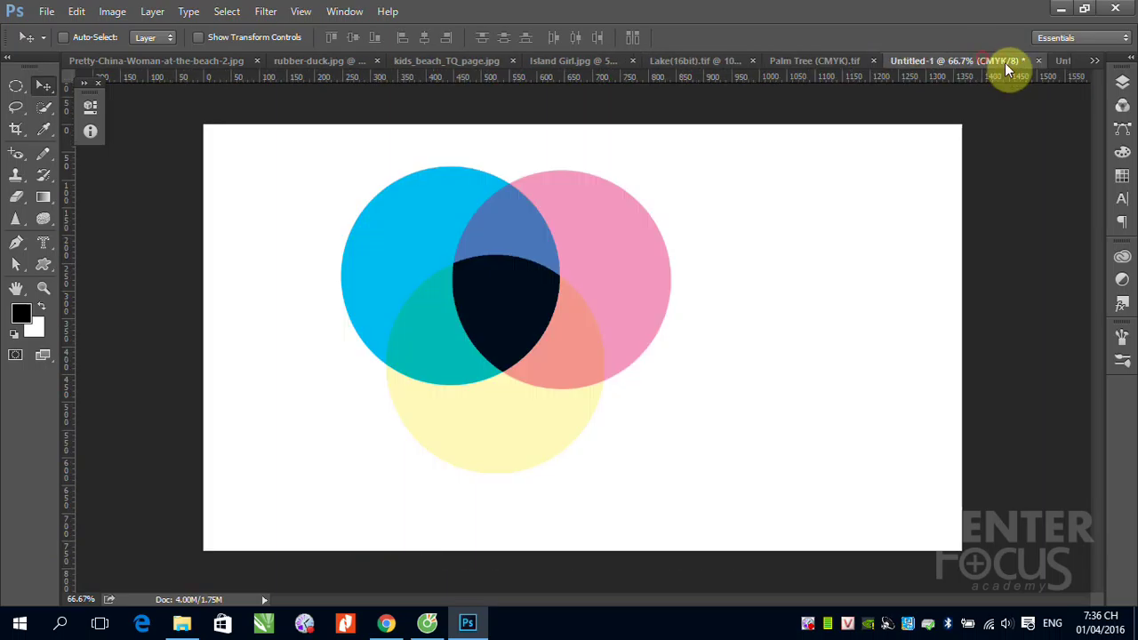
pyautogui.click(1059, 63)
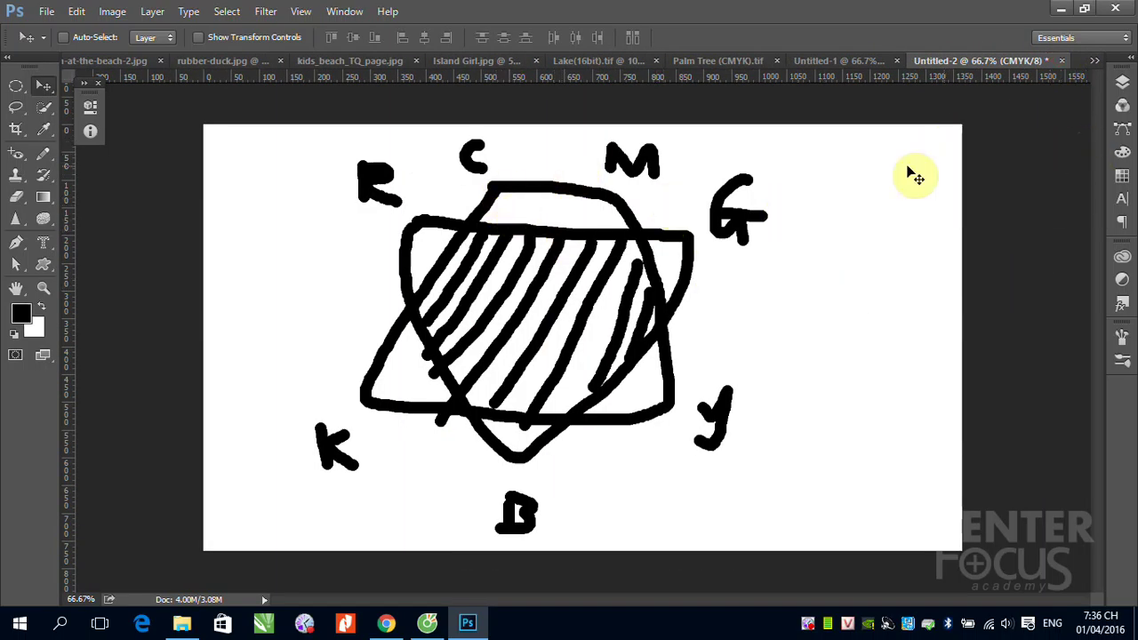
# Scale the selected letter sketch to about 57.6% and ring it with a black pencil oval
pyautogui.click(16, 86)
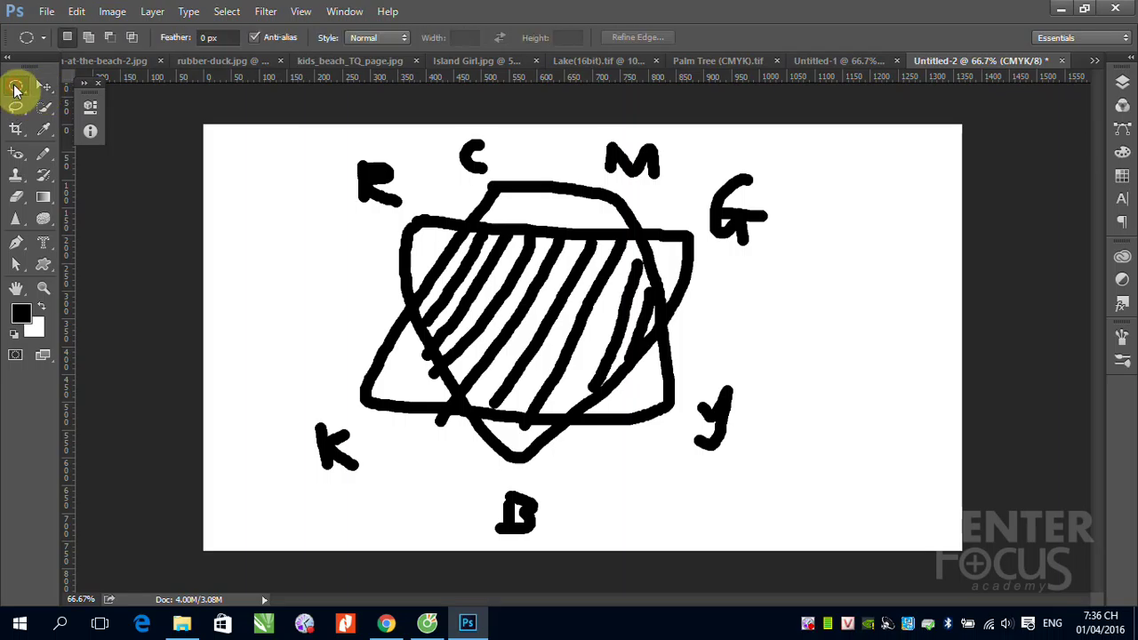
pyautogui.click(89, 81)
pyautogui.moveTo(279, 136); pyautogui.dragTo(800, 548)
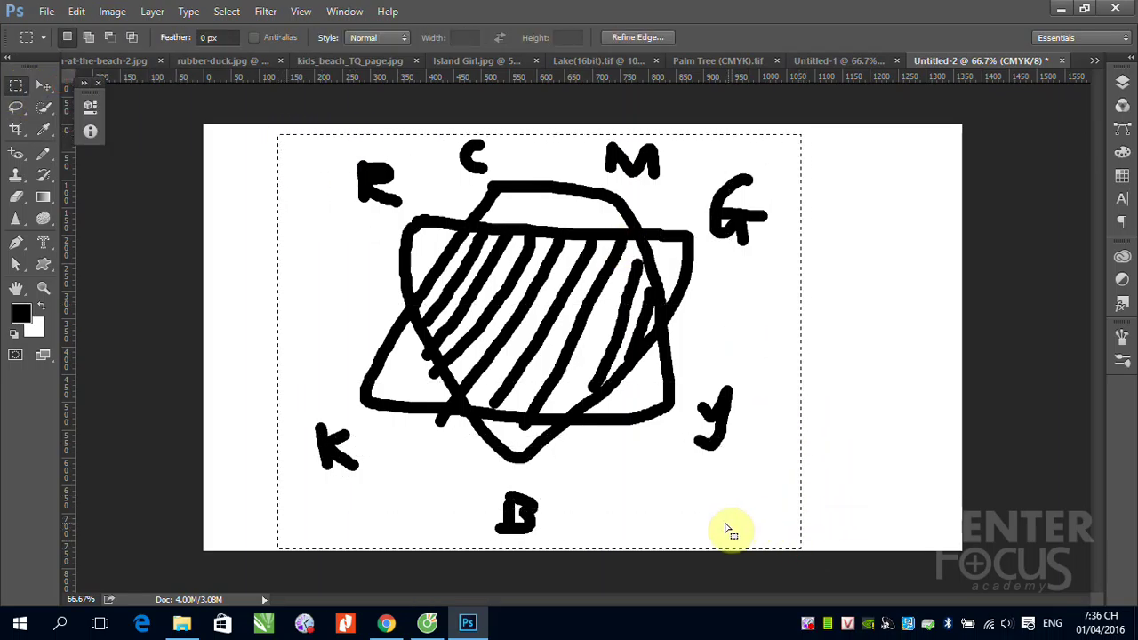
pyautogui.hotkey('ctrl', 't')
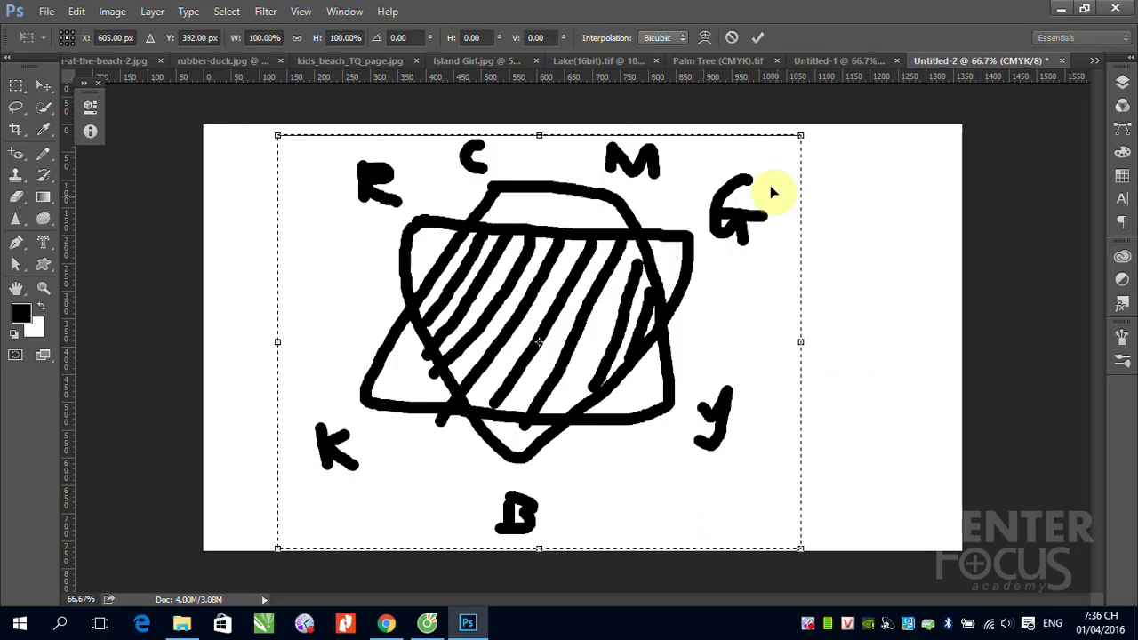
pyautogui.moveTo(782, 156); pyautogui.dragTo(714, 250)
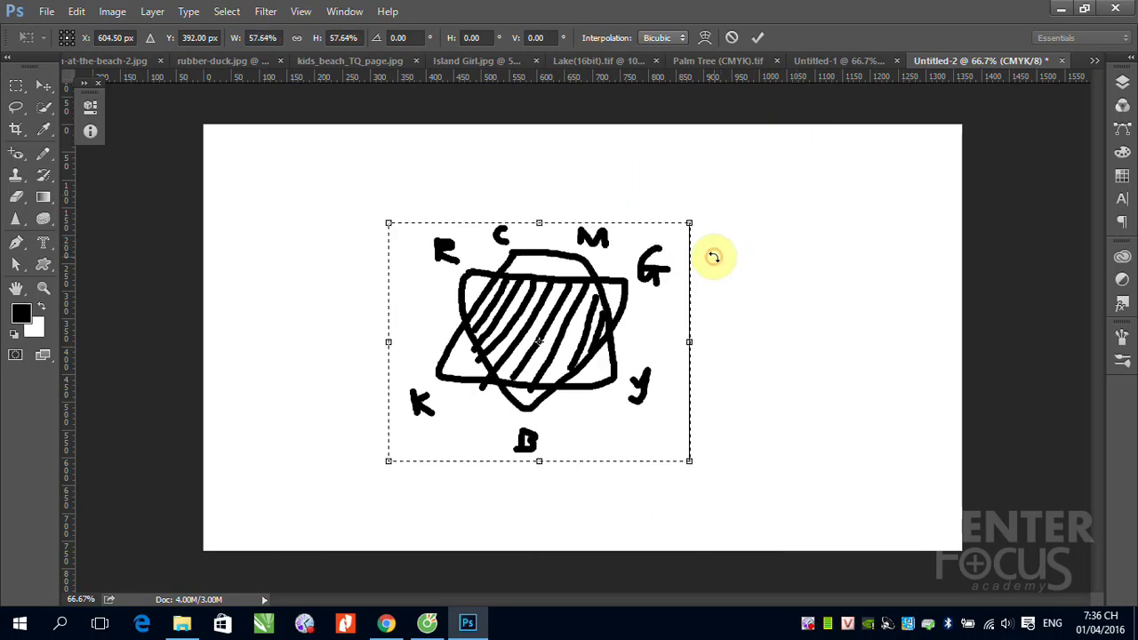
pyautogui.press('Return')
pyautogui.hotkey('ctrl', 'd')
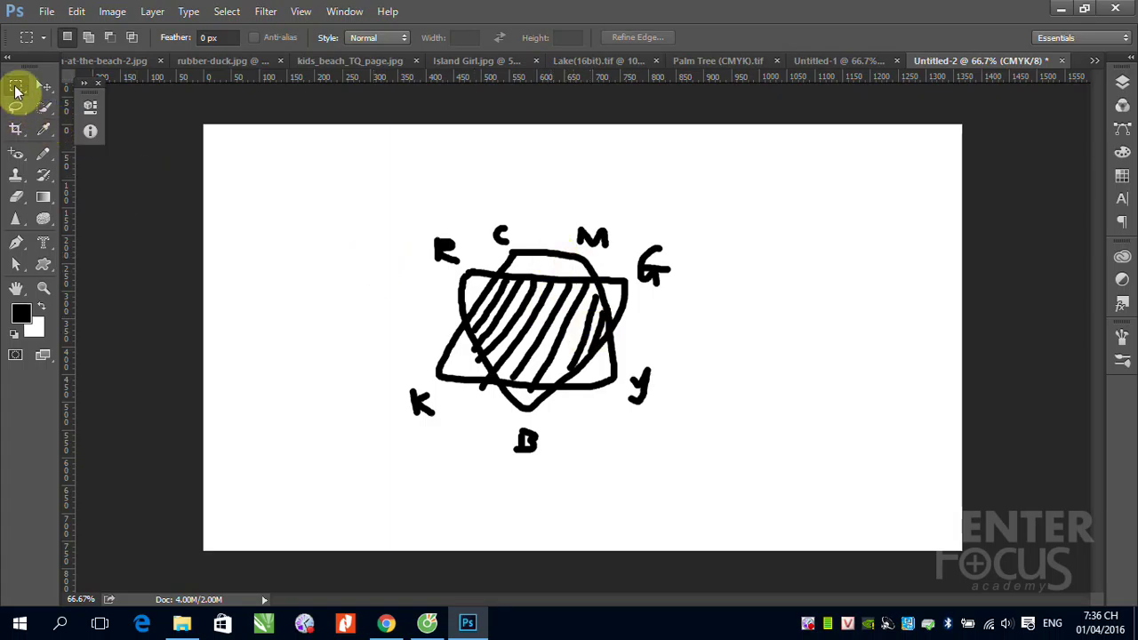
pyautogui.click(43, 159)
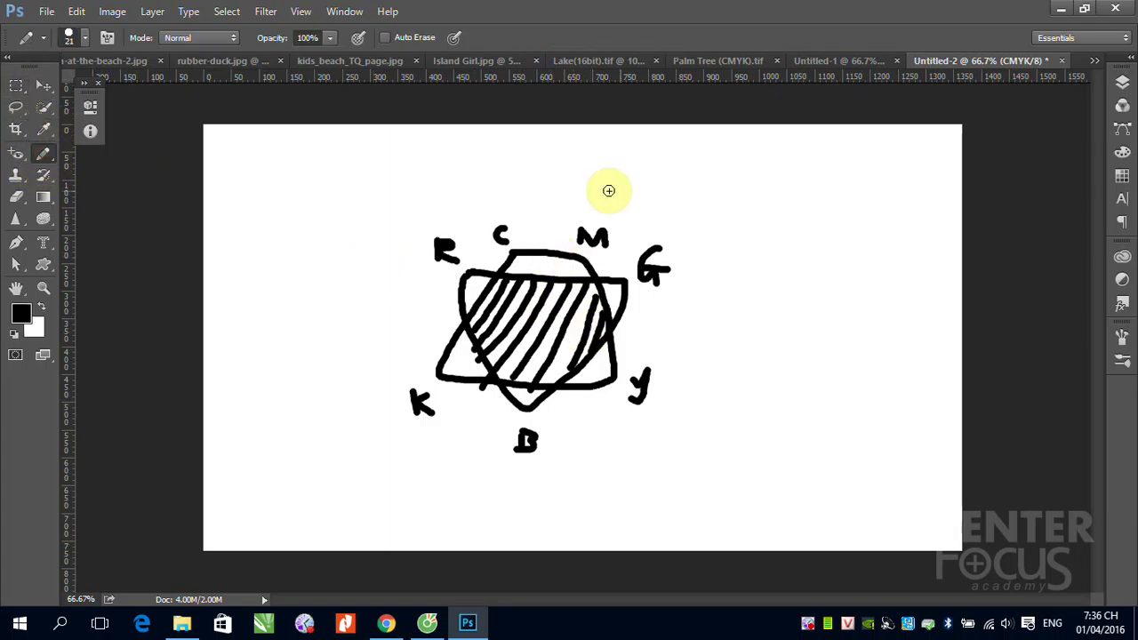
pyautogui.moveTo(604, 187)
pyautogui.mouseDown()
pyautogui.moveTo(390, 394)
pyautogui.moveTo(561, 480)
pyautogui.moveTo(724, 290)
pyautogui.moveTo(630, 205)
pyautogui.moveTo(589, 189)
pyautogui.mouseUp()
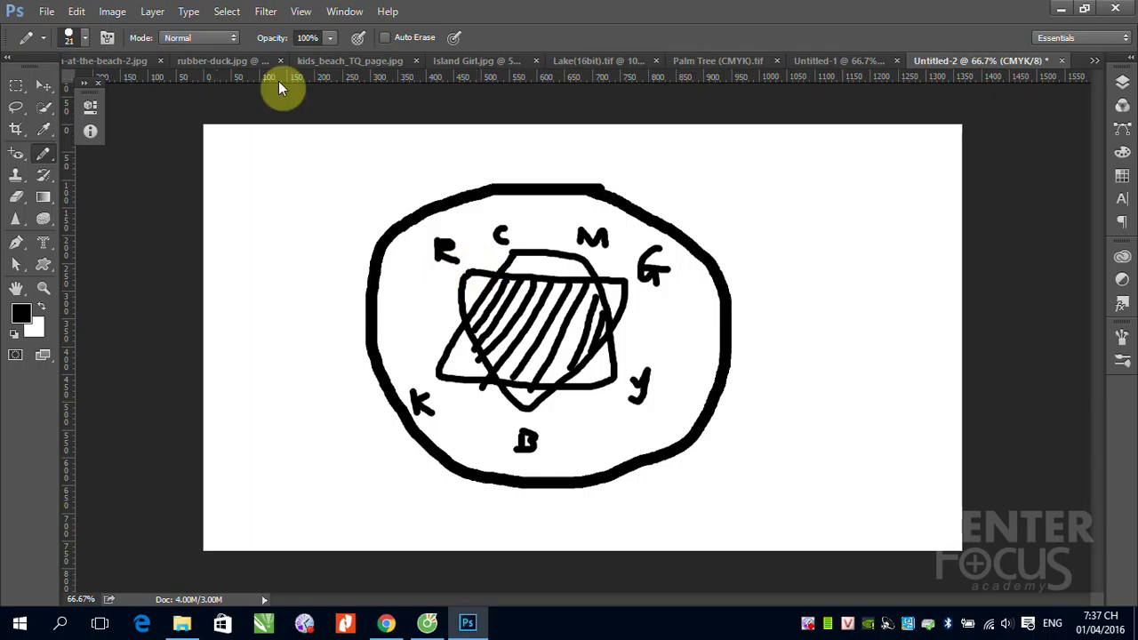
# Switch to the Lake(16bit).tif photo and convert it to Lab Color mode
pyautogui.click(575, 61)
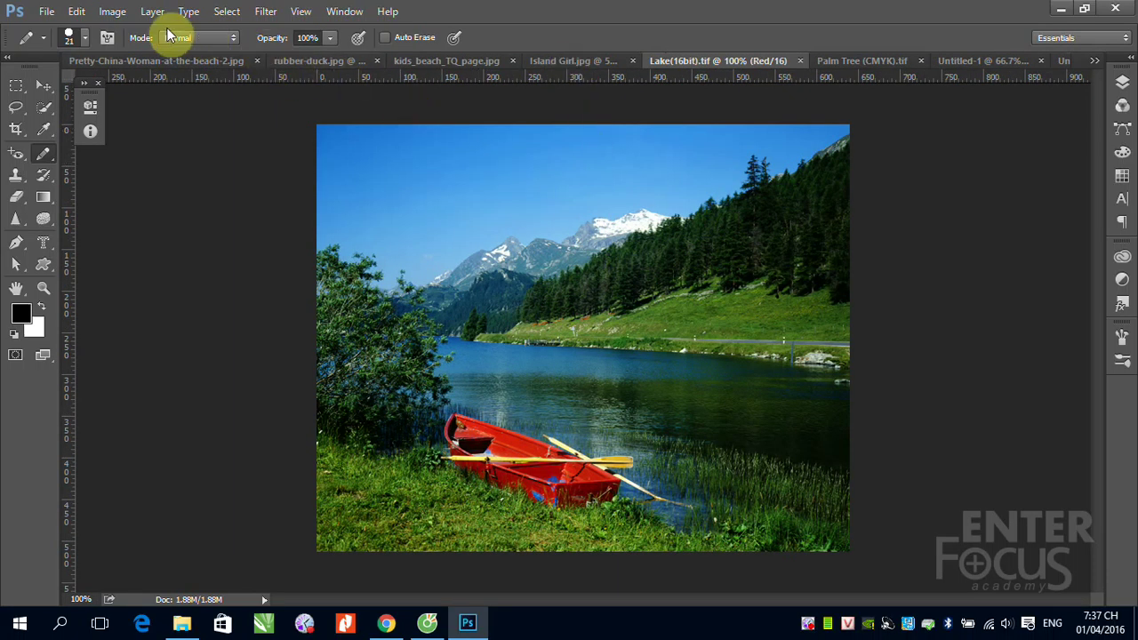
pyautogui.click(112, 11)
pyautogui.click(153, 31)
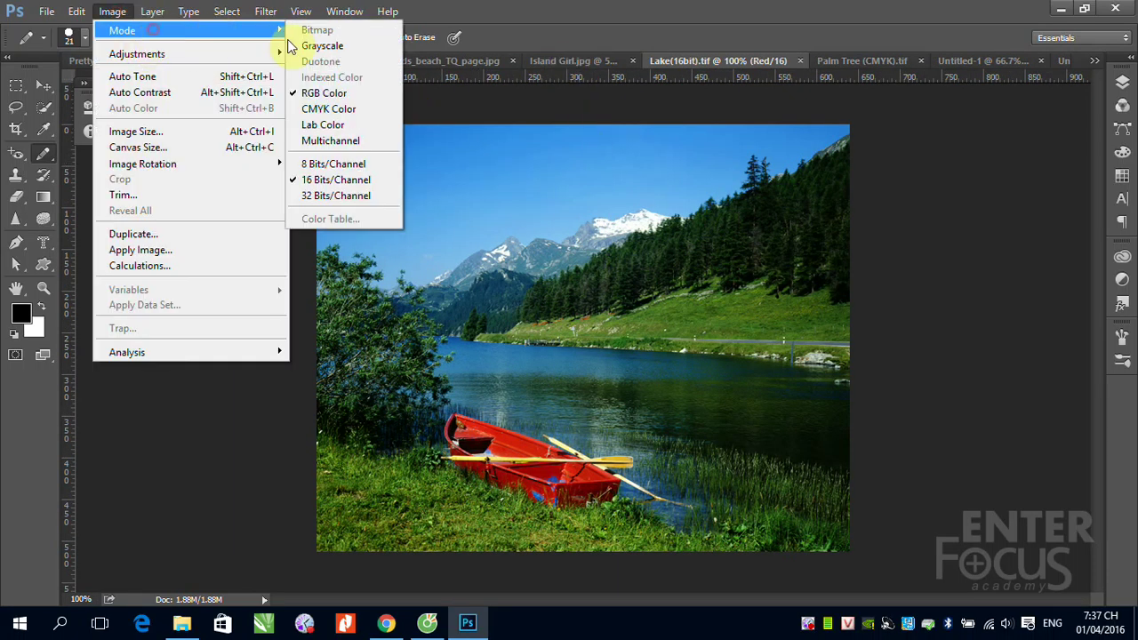
pyautogui.click(331, 126)
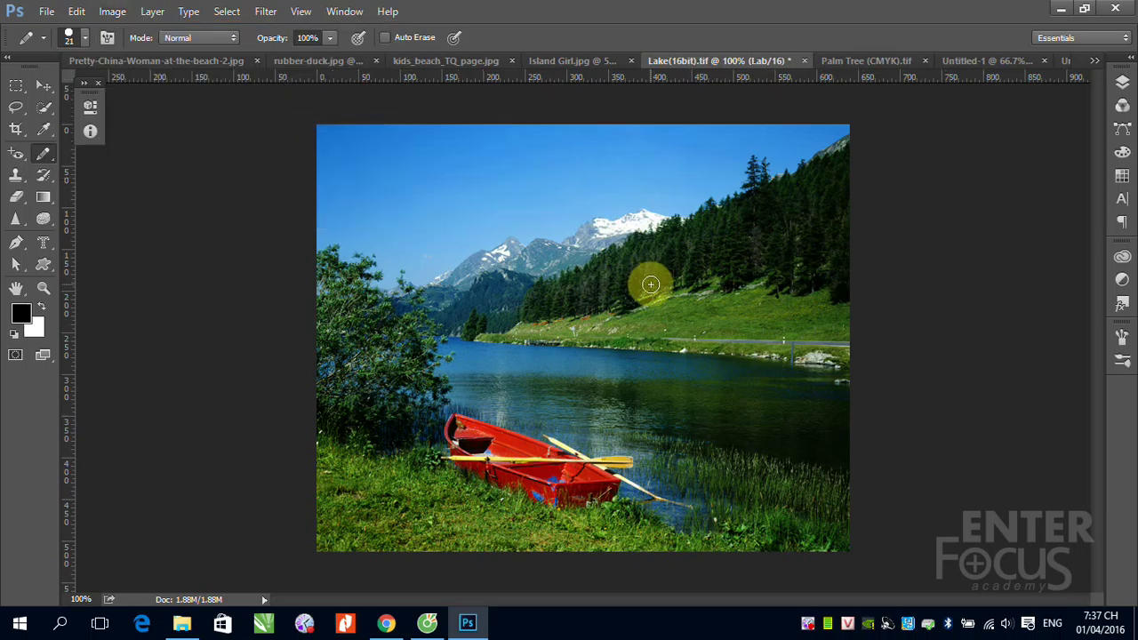
# Start a CMYK Color conversion, cancel it, and return to the Move tool
pyautogui.click(115, 13)
pyautogui.moveTo(122, 30)
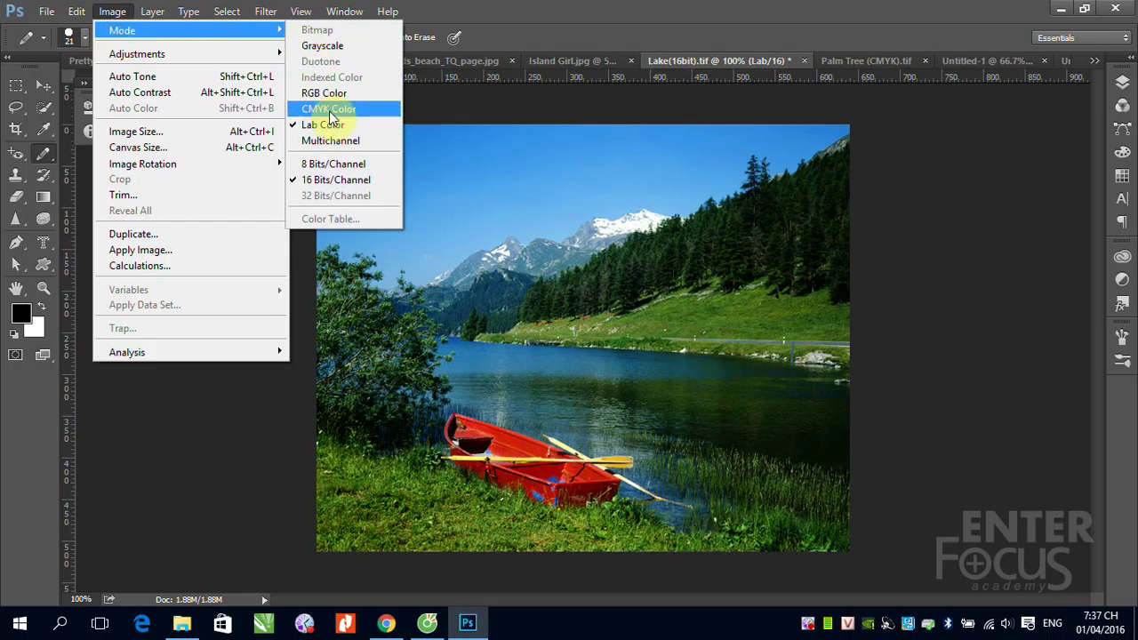
pyautogui.click(329, 110)
pyautogui.click(536, 256)
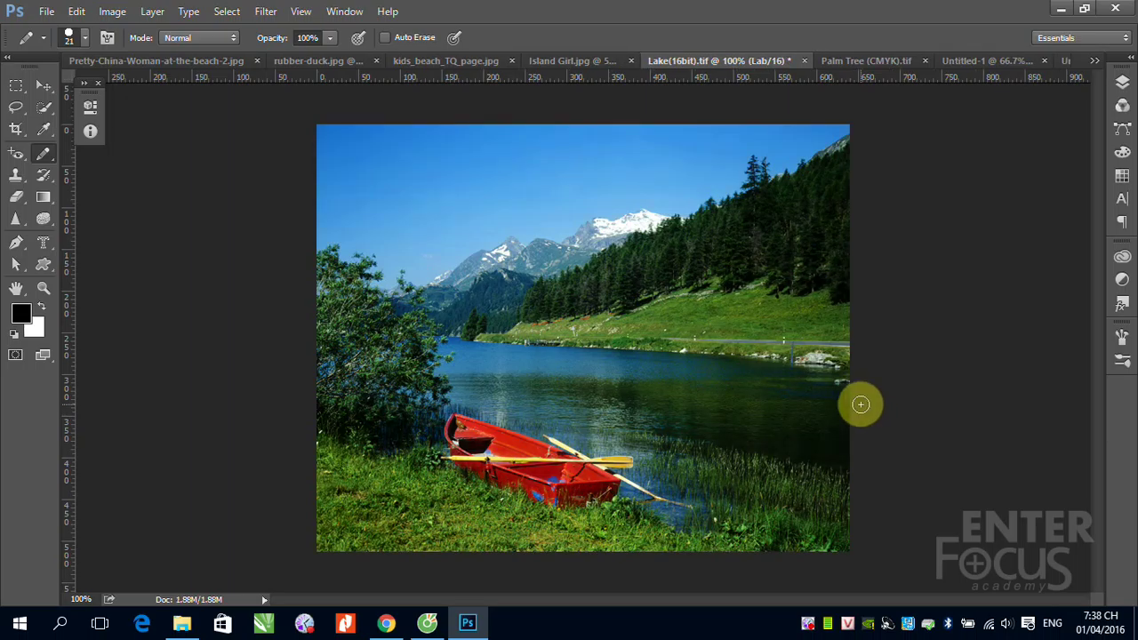
pyautogui.click(45, 89)
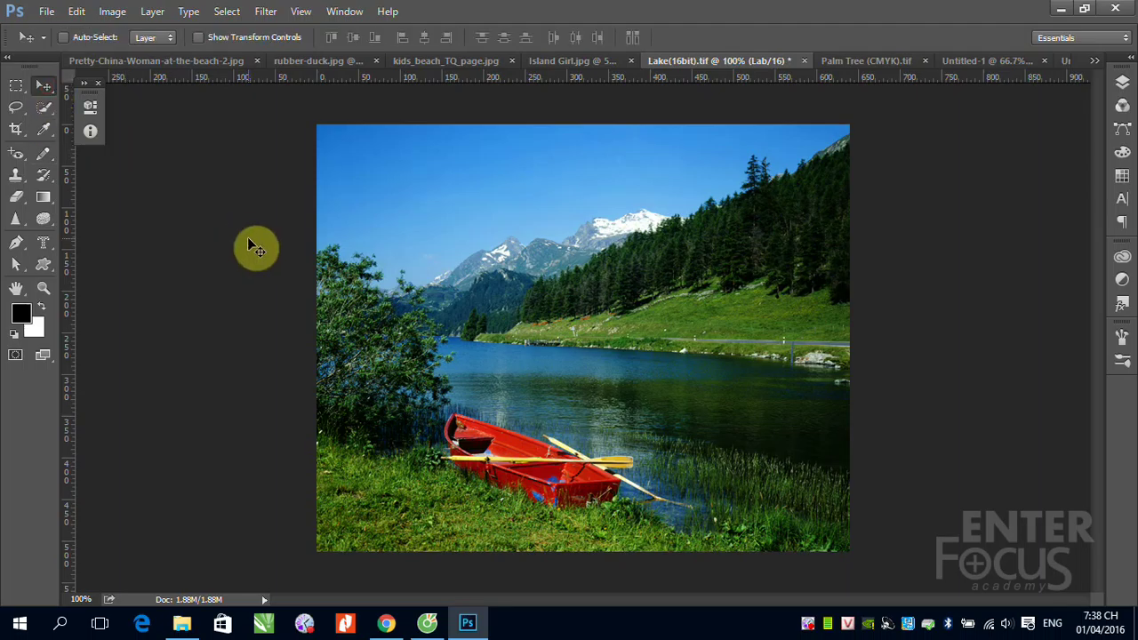
# Revert the Lake photo to its saved RGB/16 state and confirm RGB Color under Image > Mode
pyautogui.click(112, 11)
pyautogui.click(137, 30)
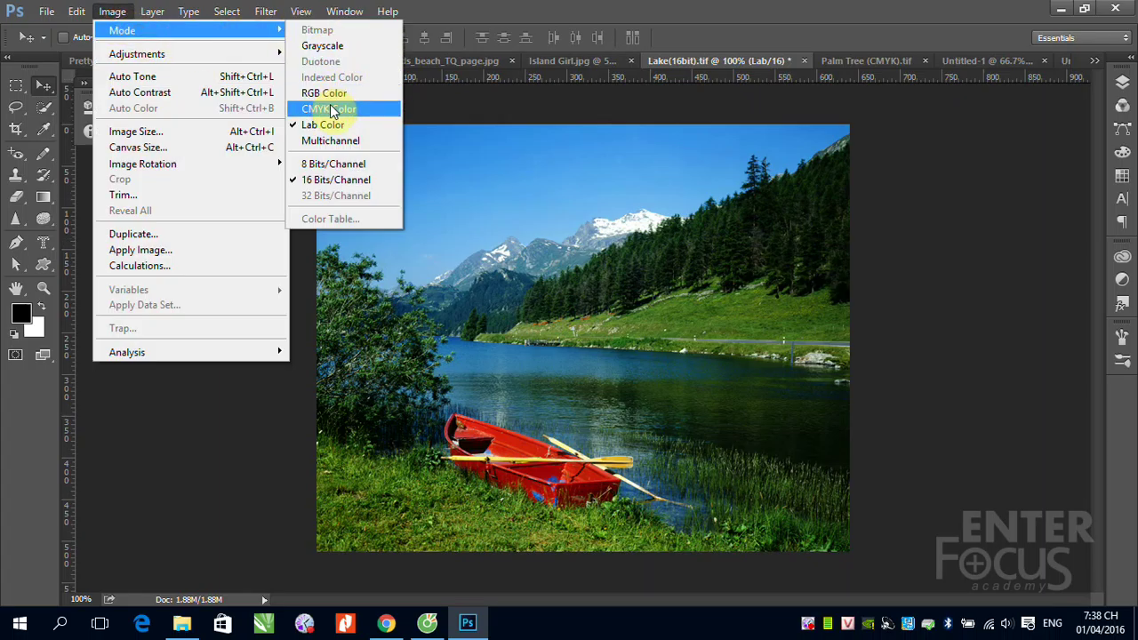
pyautogui.click(588, 105)
pyautogui.hotkey('ctrl', 'z')
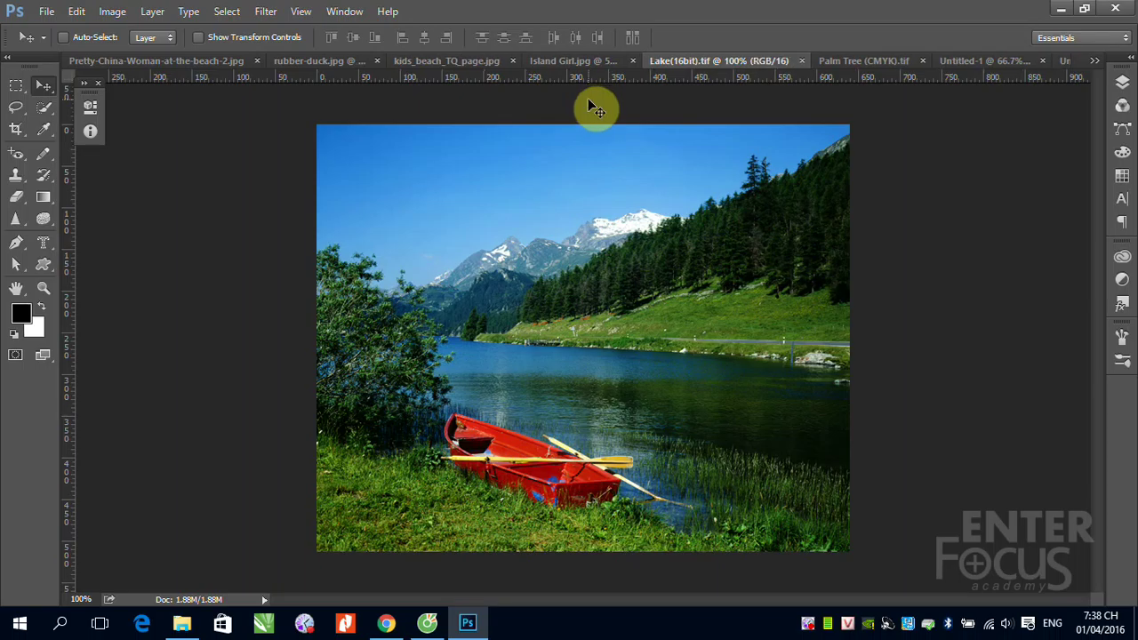
pyautogui.click(122, 15)
pyautogui.moveTo(122, 30)
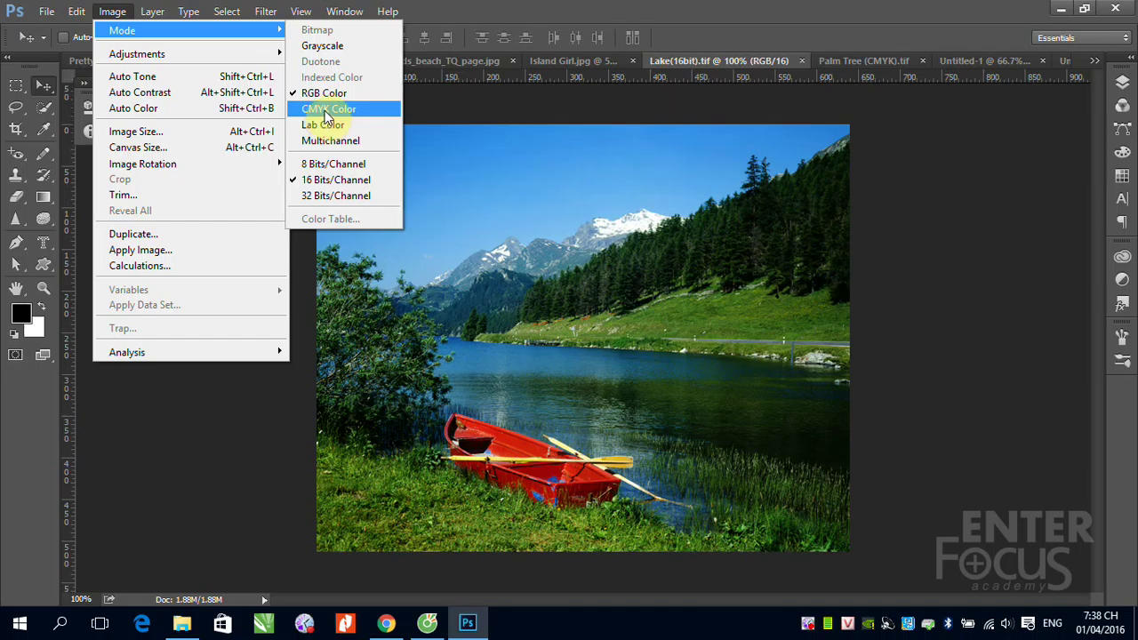
pyautogui.click(592, 20)
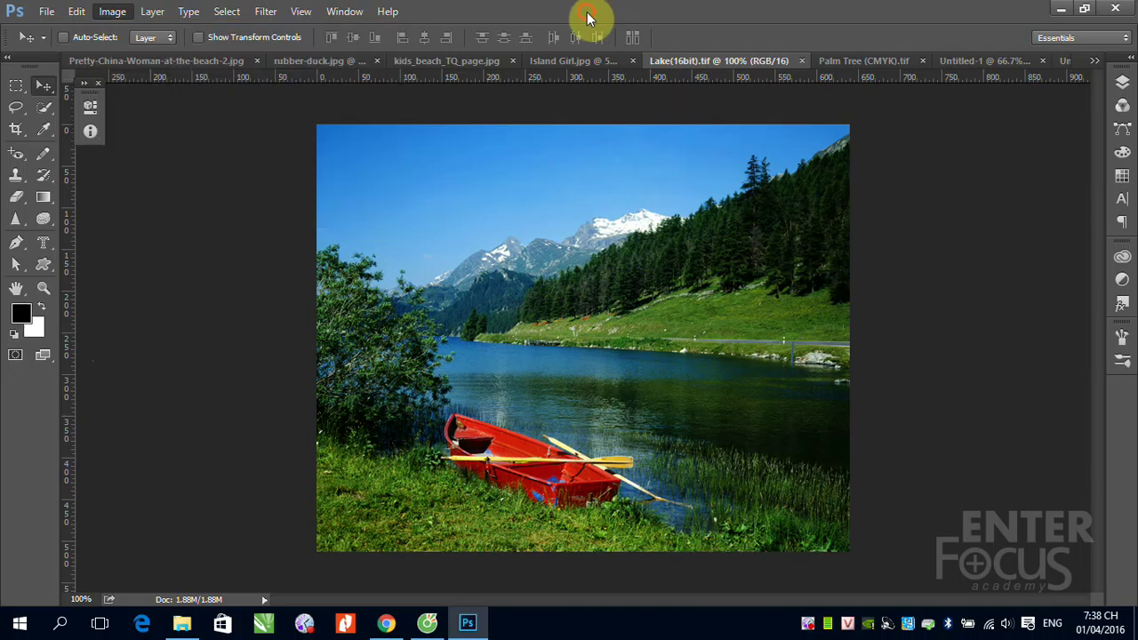
pyautogui.click(76, 13)
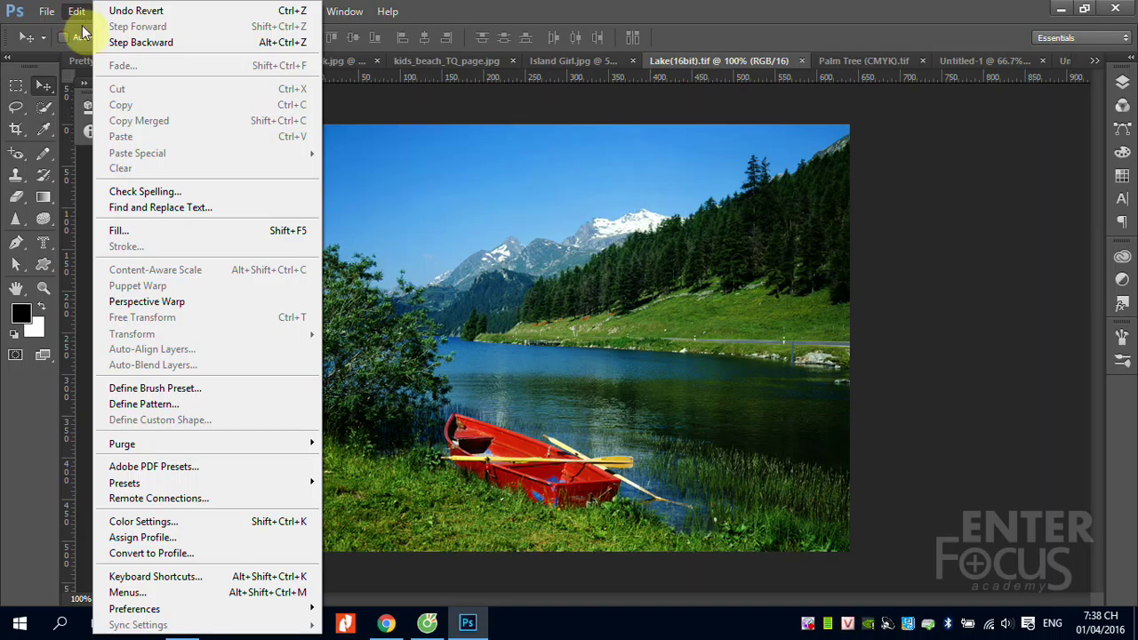
# Browse the kids beach, rubber-duck and beach woman images, then return to Lake(16bit).tif
pyautogui.click(645, 13)
pyautogui.click(434, 63)
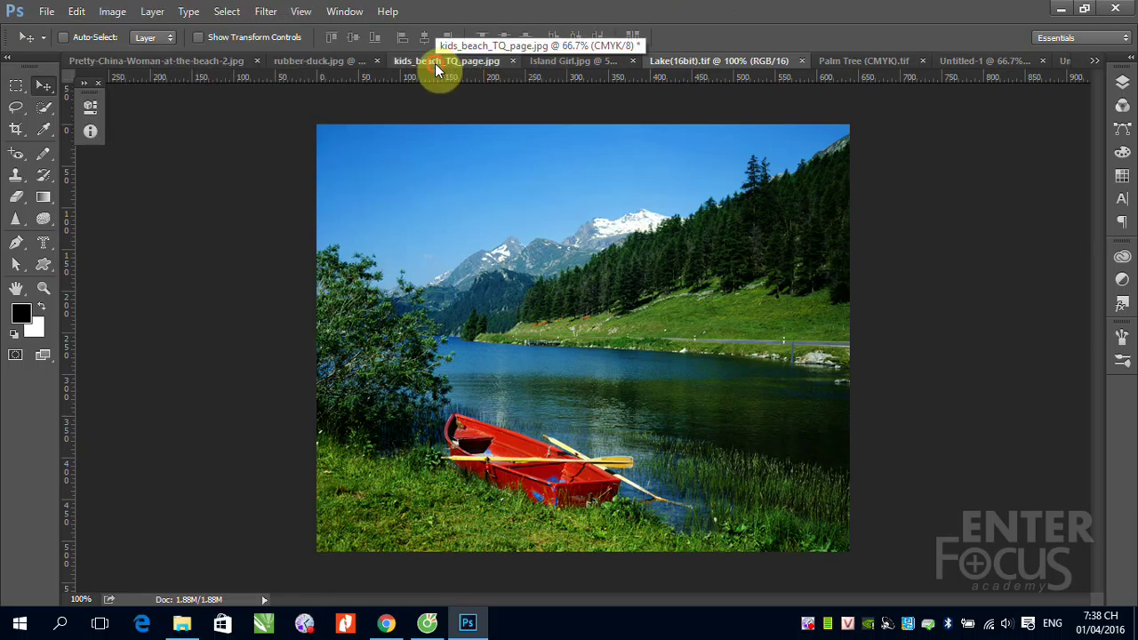
pyautogui.click(312, 62)
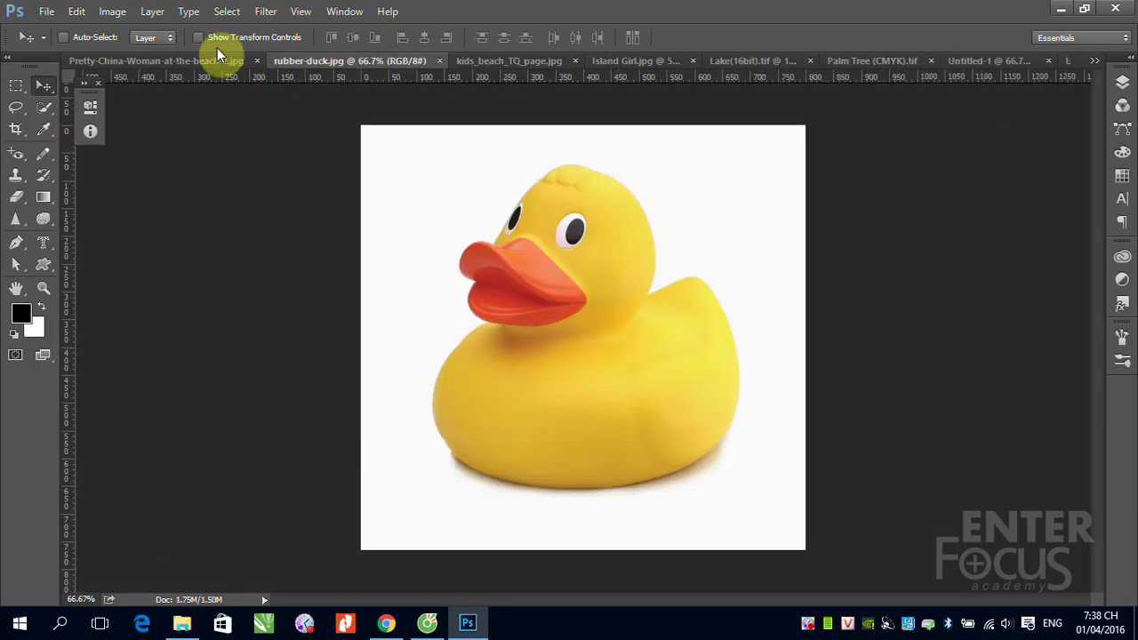
pyautogui.click(165, 63)
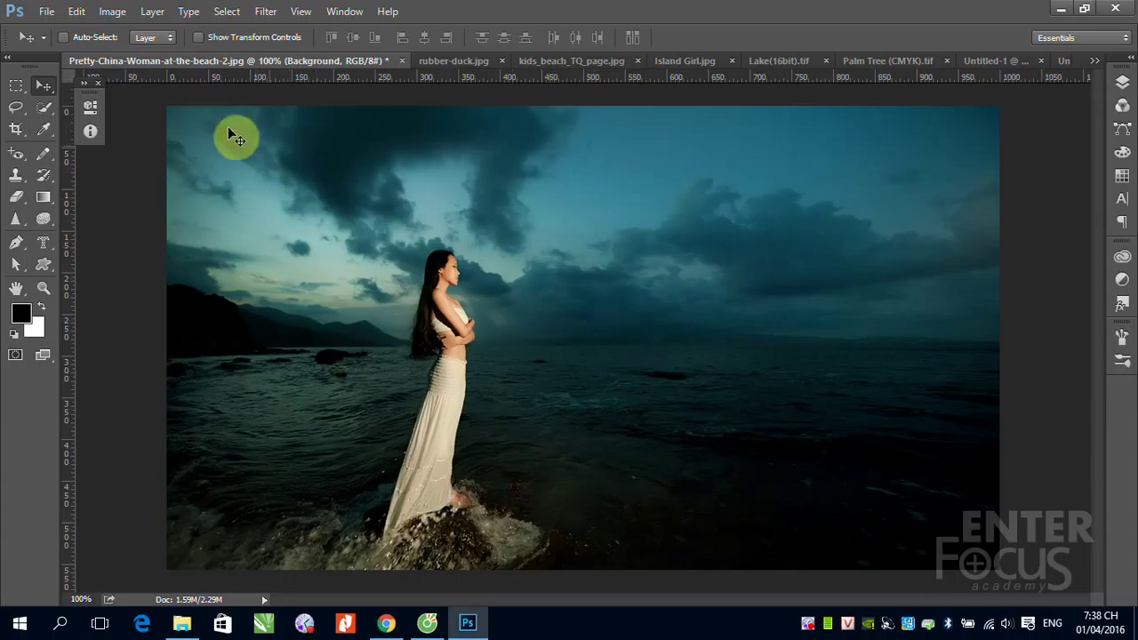
pyautogui.click(86, 14)
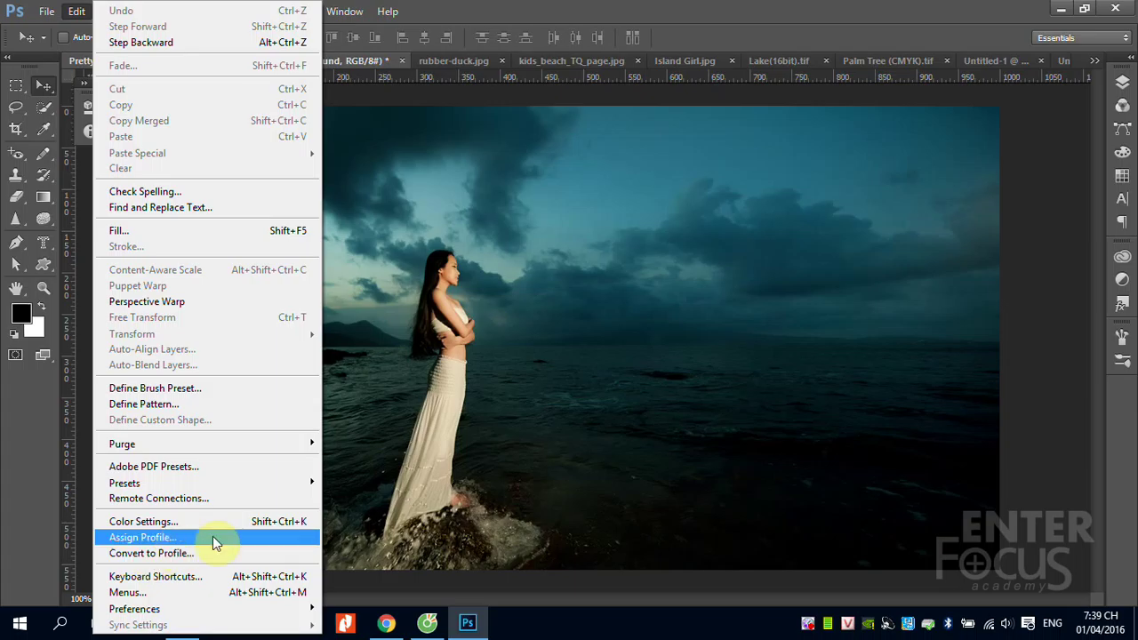
pyautogui.click(546, 289)
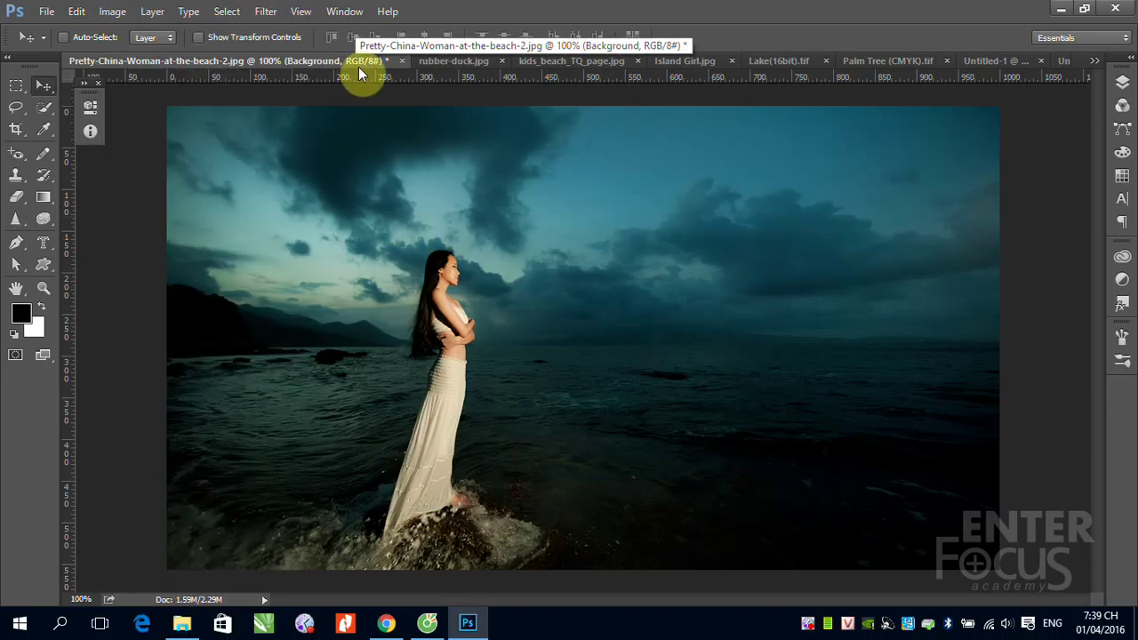
pyautogui.click(772, 62)
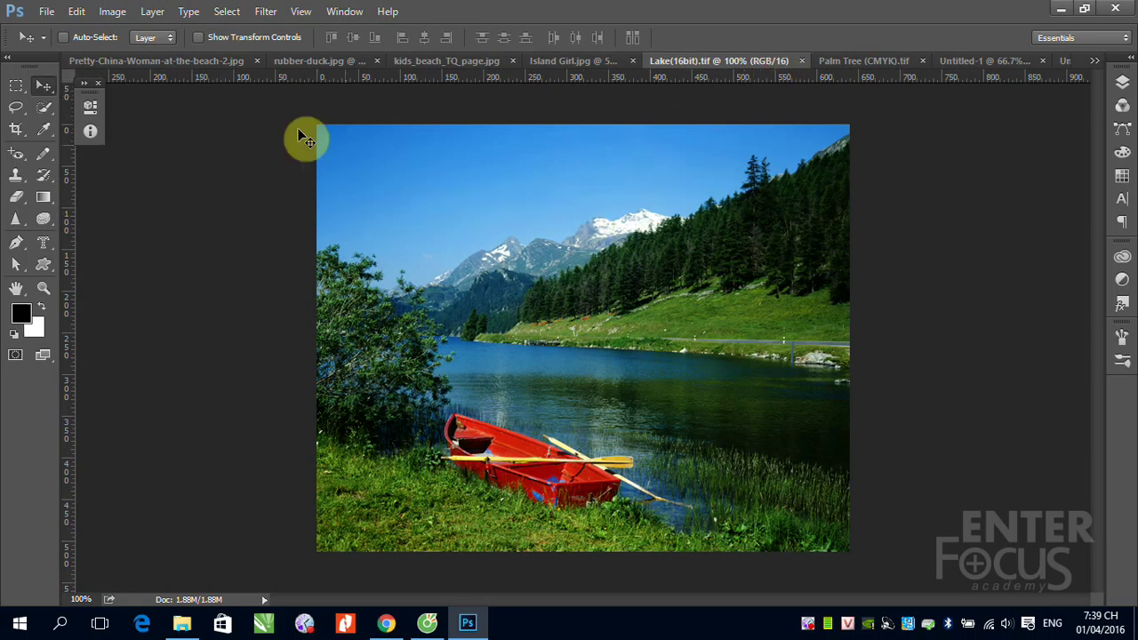
# Open Convert to Profile for the lake photo and choose Custom CMYK as destination, accepting the warning
pyautogui.click(76, 11)
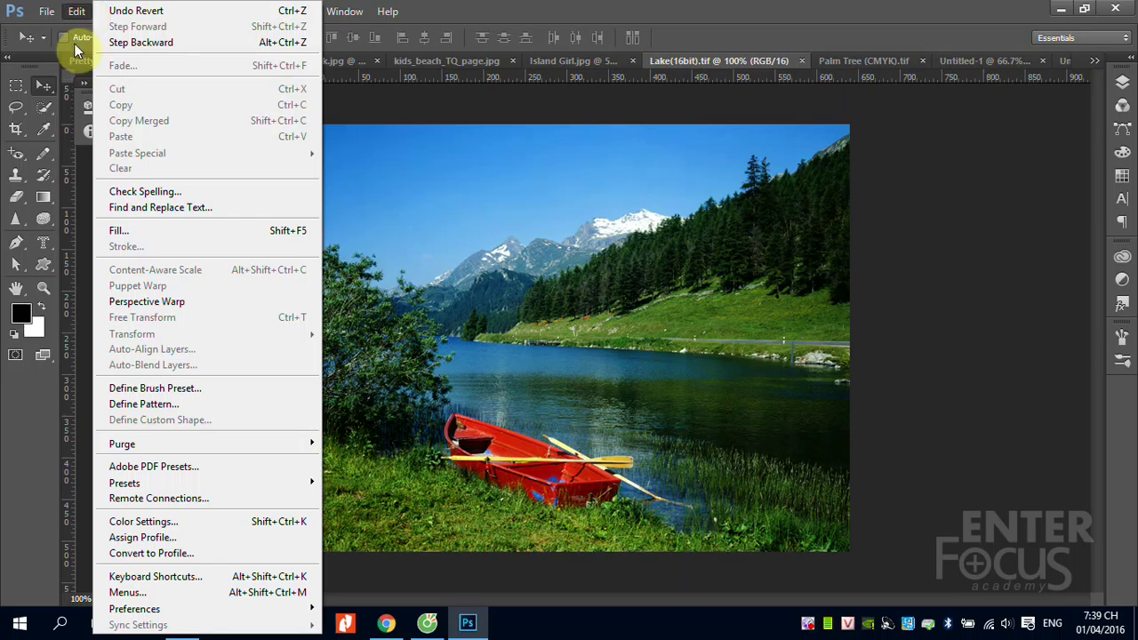
pyautogui.click(137, 553)
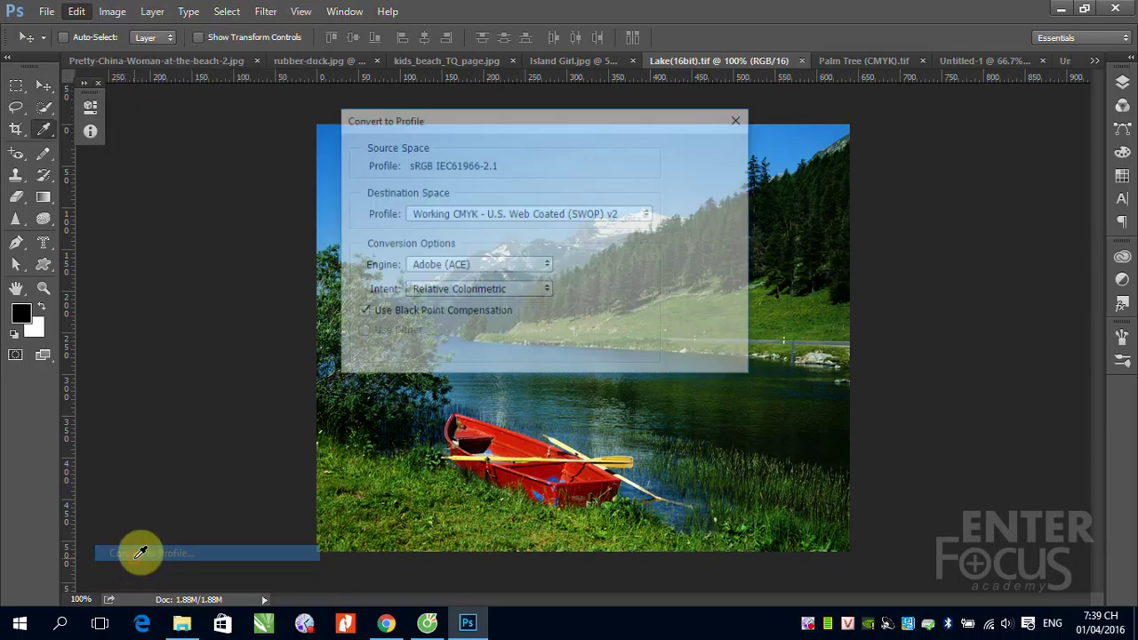
pyautogui.moveTo(471, 135); pyautogui.dragTo(462, 165)
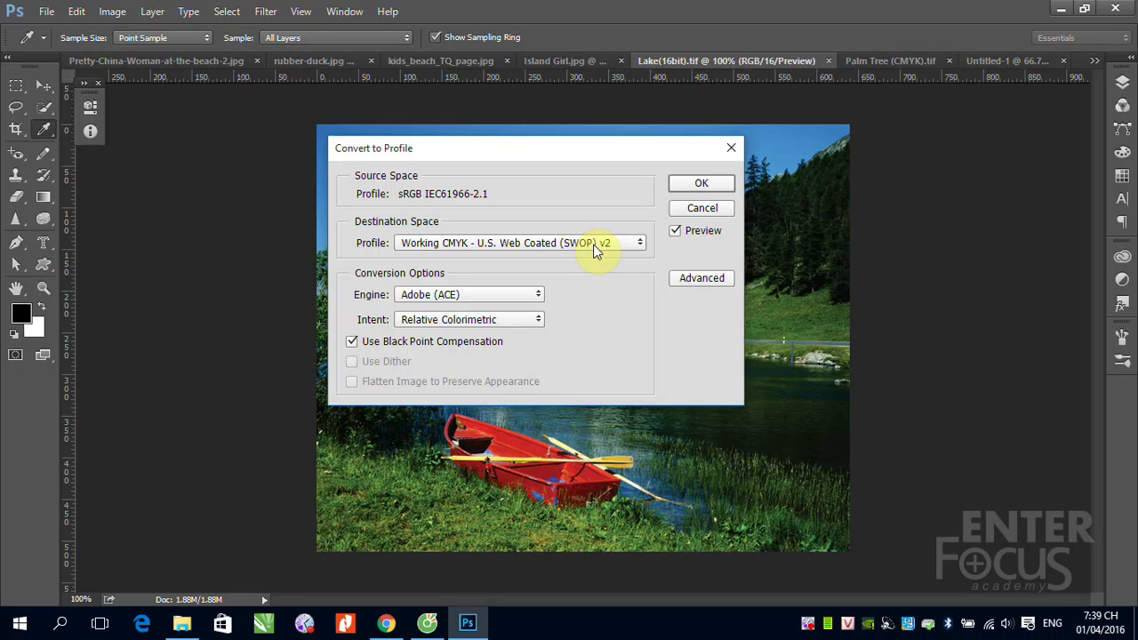
pyautogui.click(641, 244)
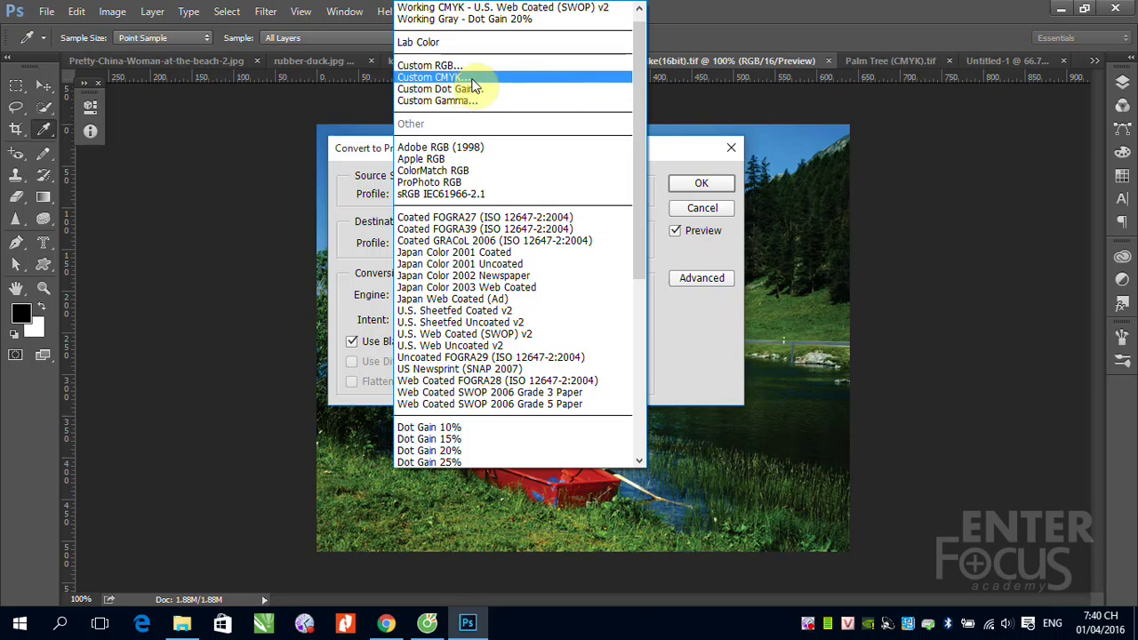
pyautogui.click(473, 80)
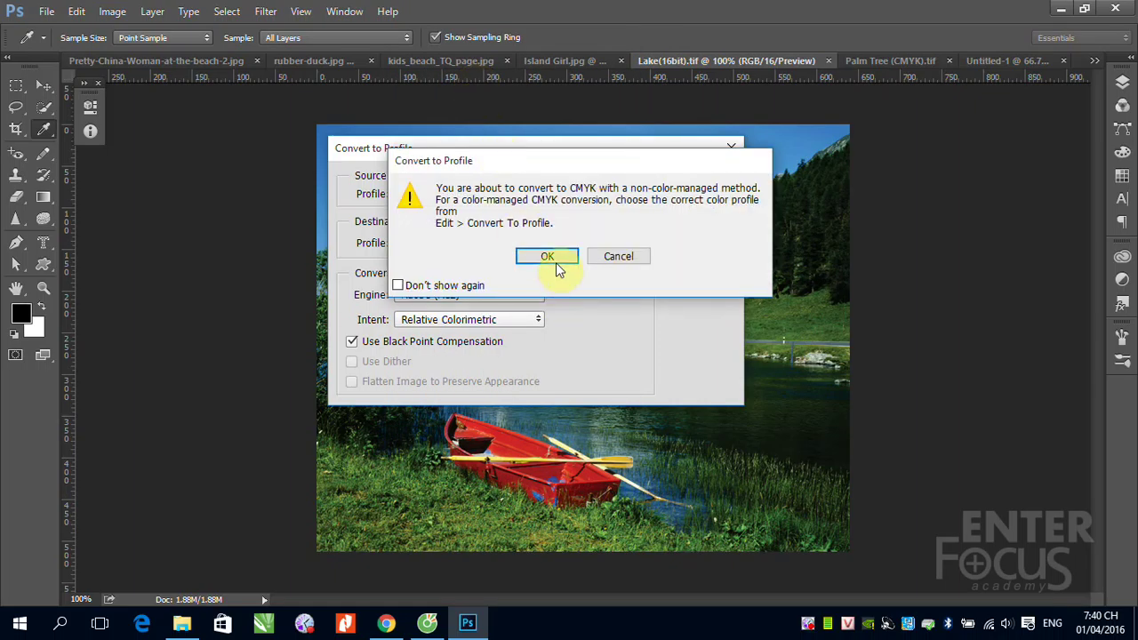
pyautogui.click(551, 258)
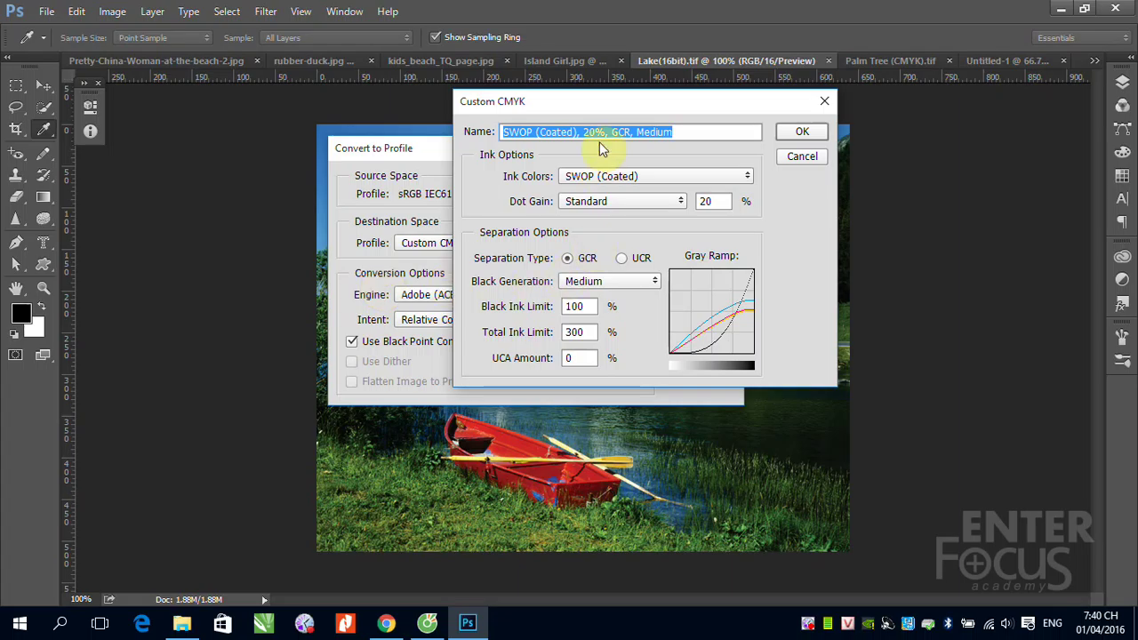
# Choose Toyo Inks (Coated Web Offset) as the Custom CMYK ink colors, giving 12% dot gain
pyautogui.moveTo(600, 101); pyautogui.dragTo(504, 119)
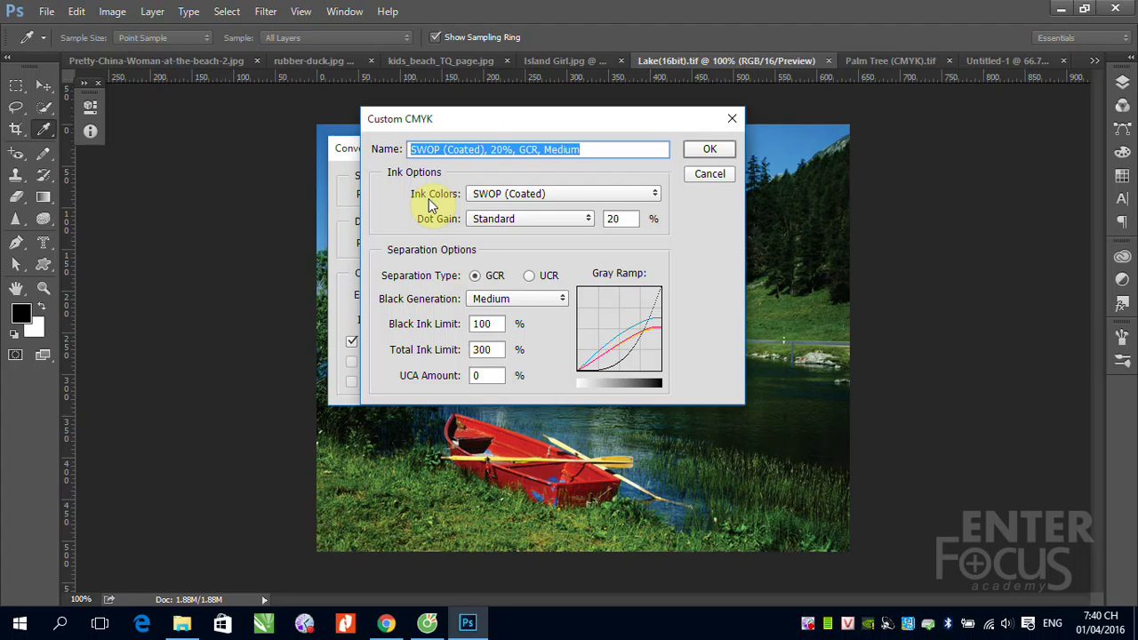
pyautogui.click(655, 194)
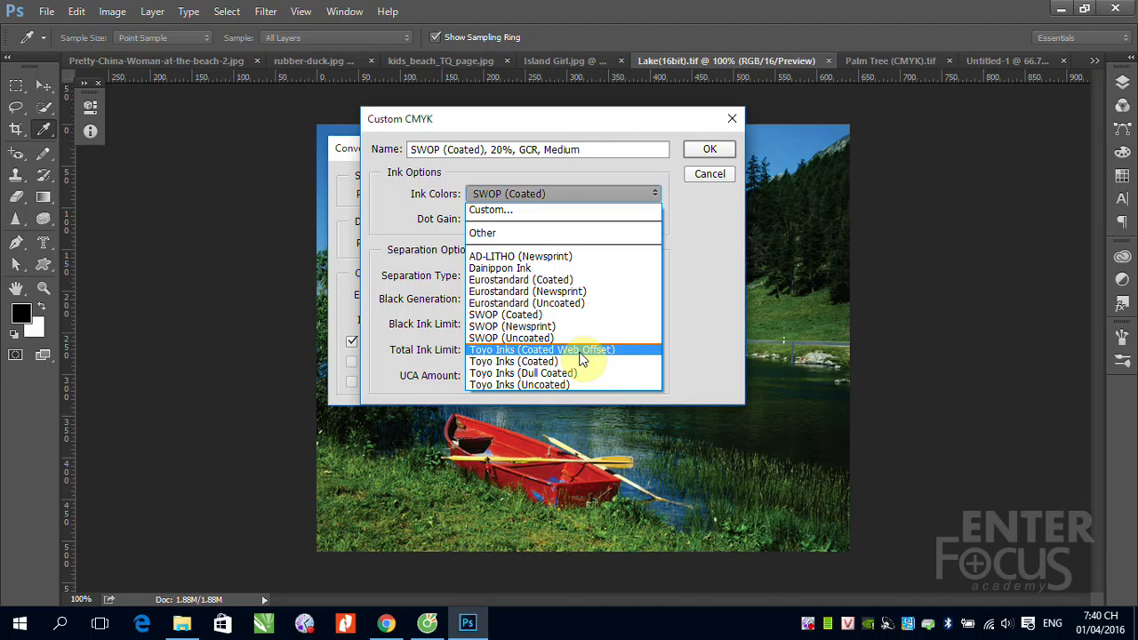
pyautogui.click(582, 354)
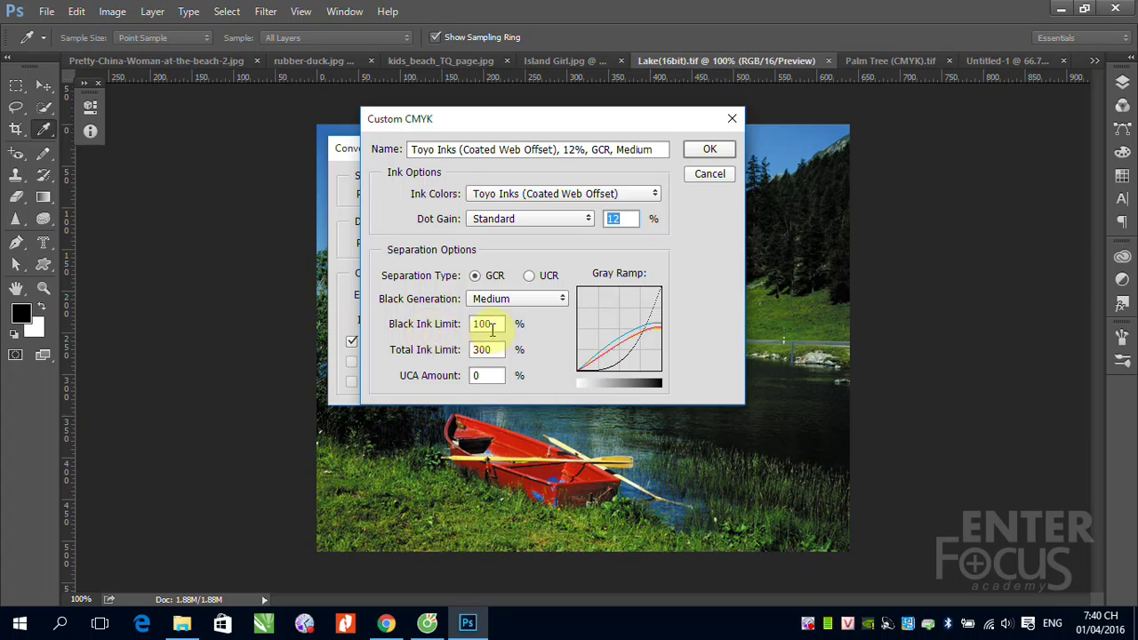
# Set Black Ink Limit to 10% and Dot Gain to 10%, then confirm the Custom CMYK settings
pyautogui.doubleClick(485, 324)
pyautogui.write('1')
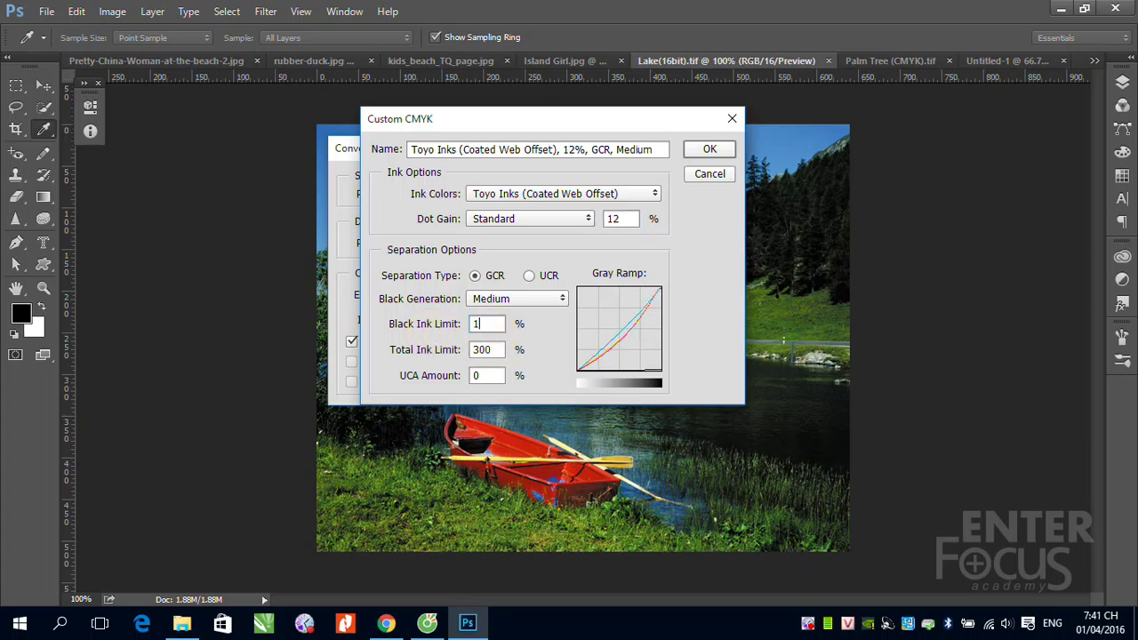
pyautogui.write('0')
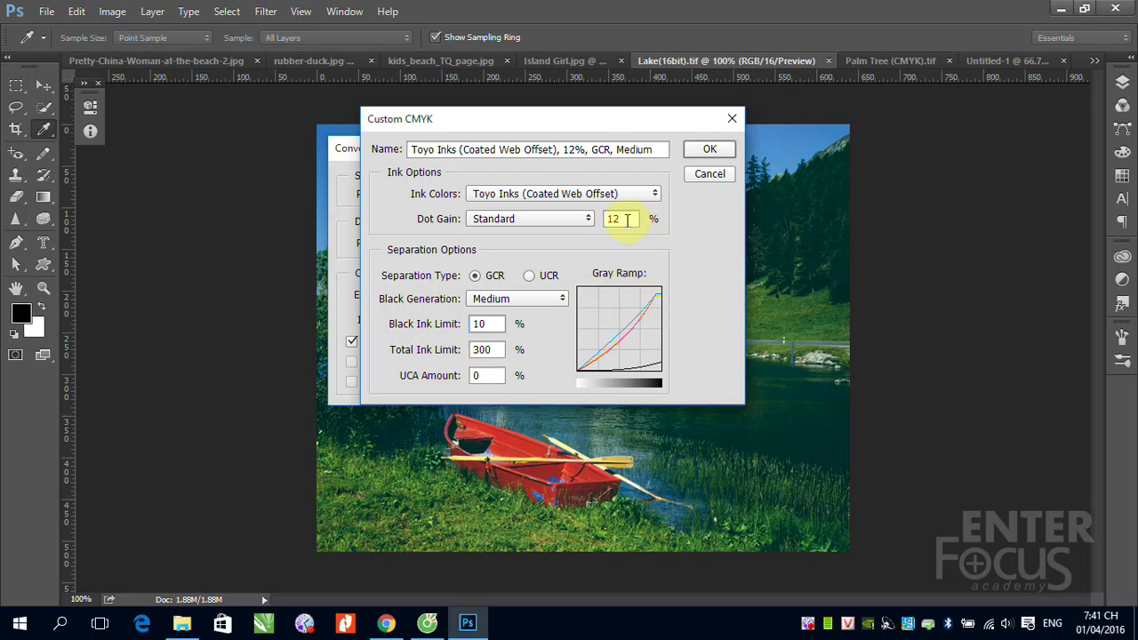
pyautogui.doubleClick(622, 218)
pyautogui.doubleClick(621, 218)
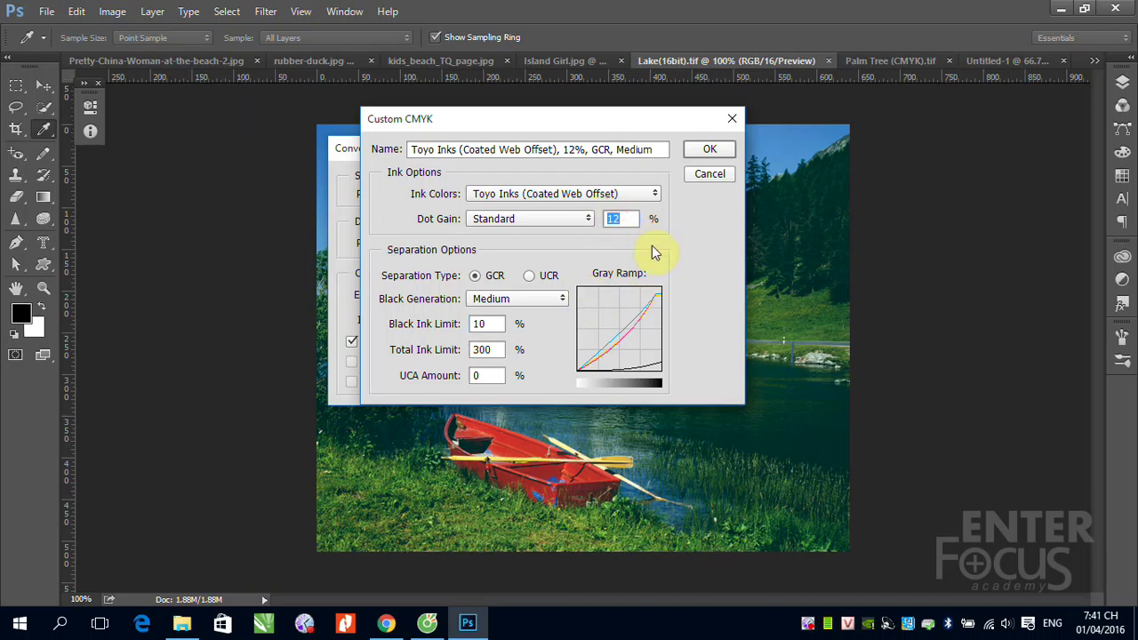
pyautogui.write('10')
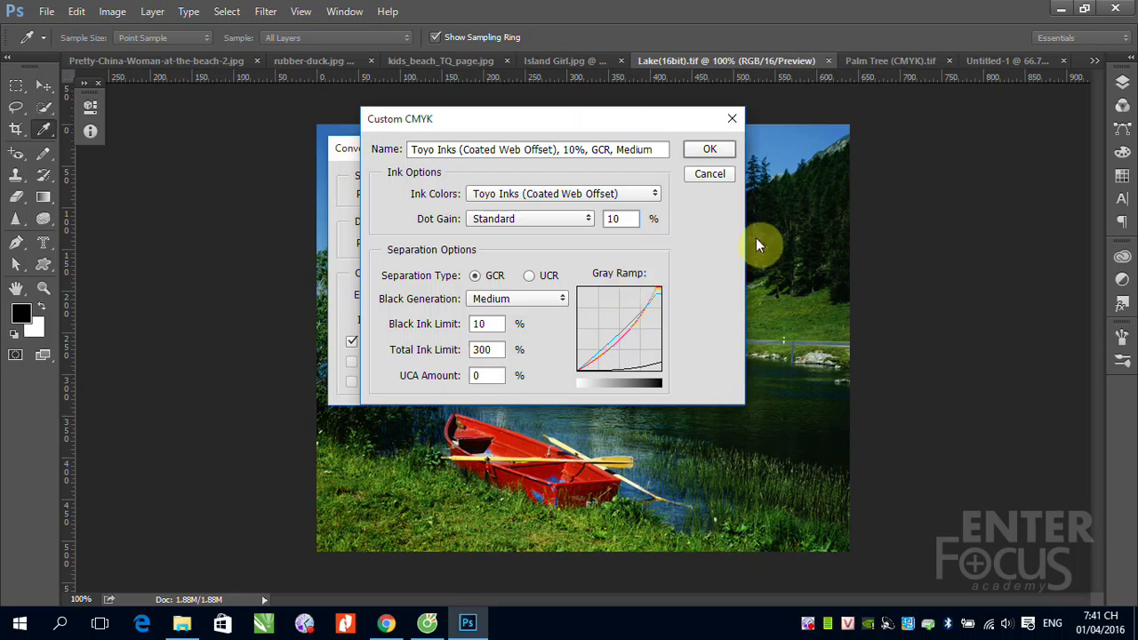
pyautogui.click(708, 149)
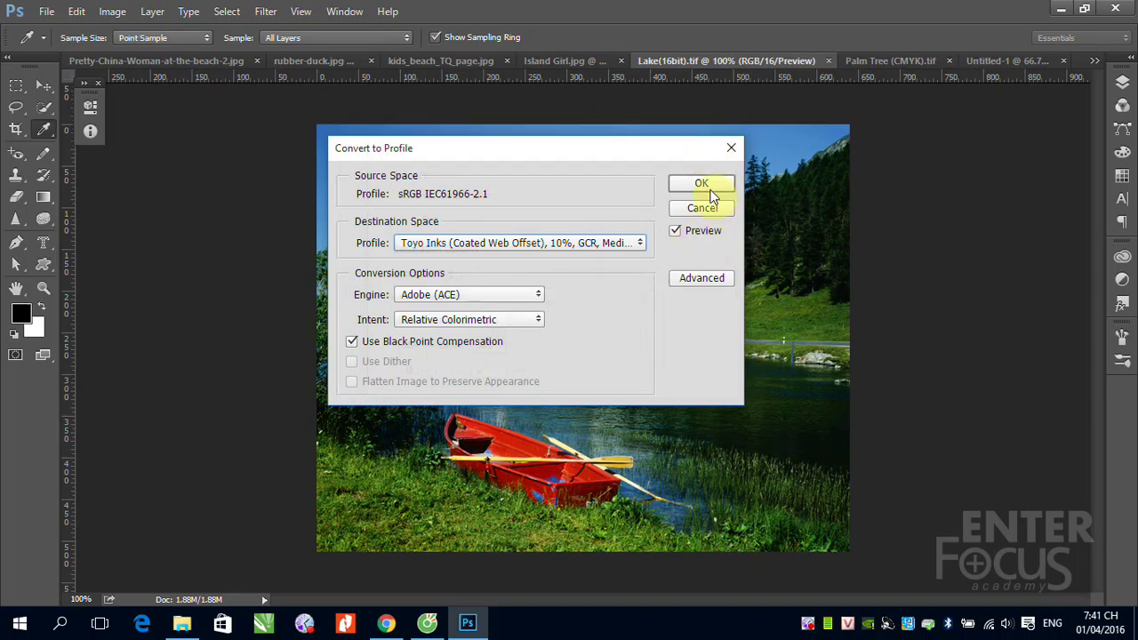
# Apply the custom CMYK conversion to the lake photo and close Palm Tree and Untitled-1 unsaved
pyautogui.click(709, 187)
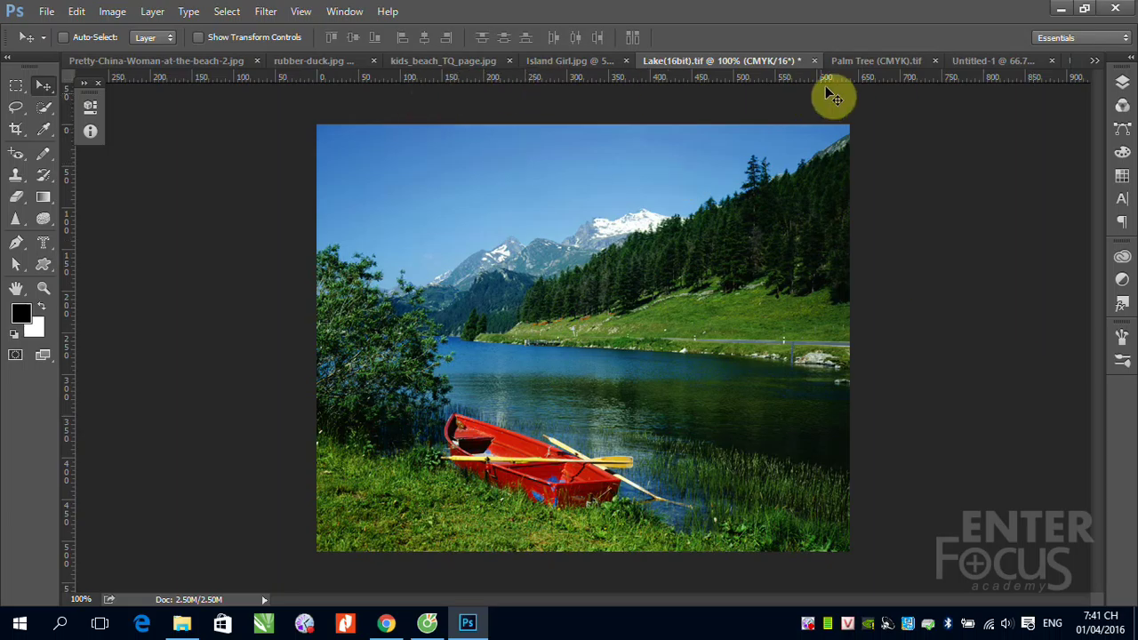
pyautogui.click(857, 61)
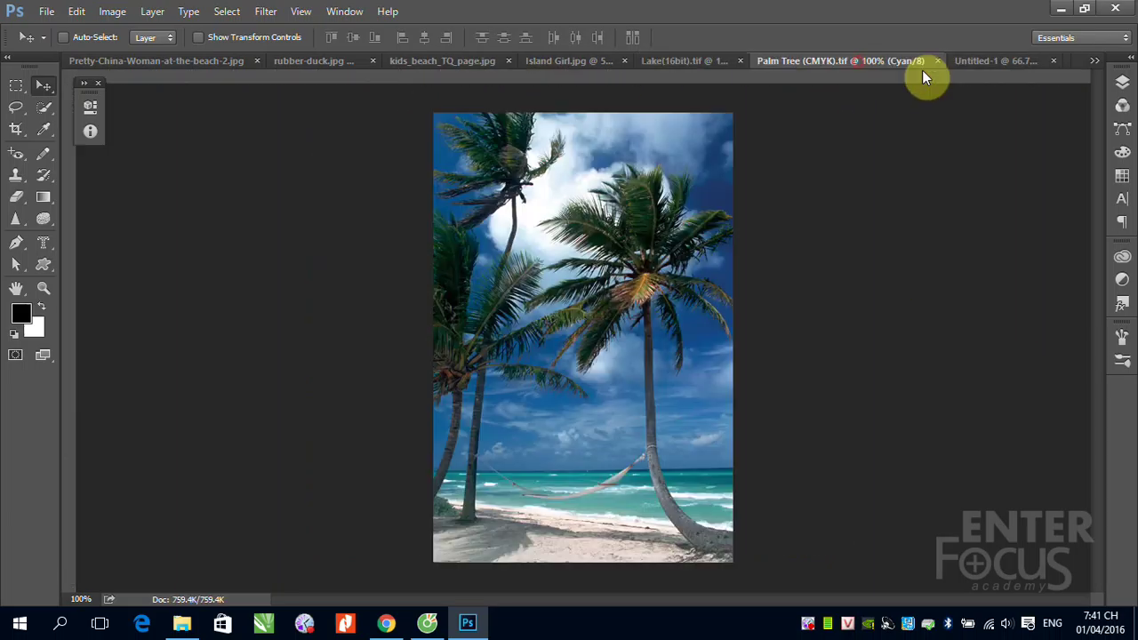
pyautogui.click(938, 61)
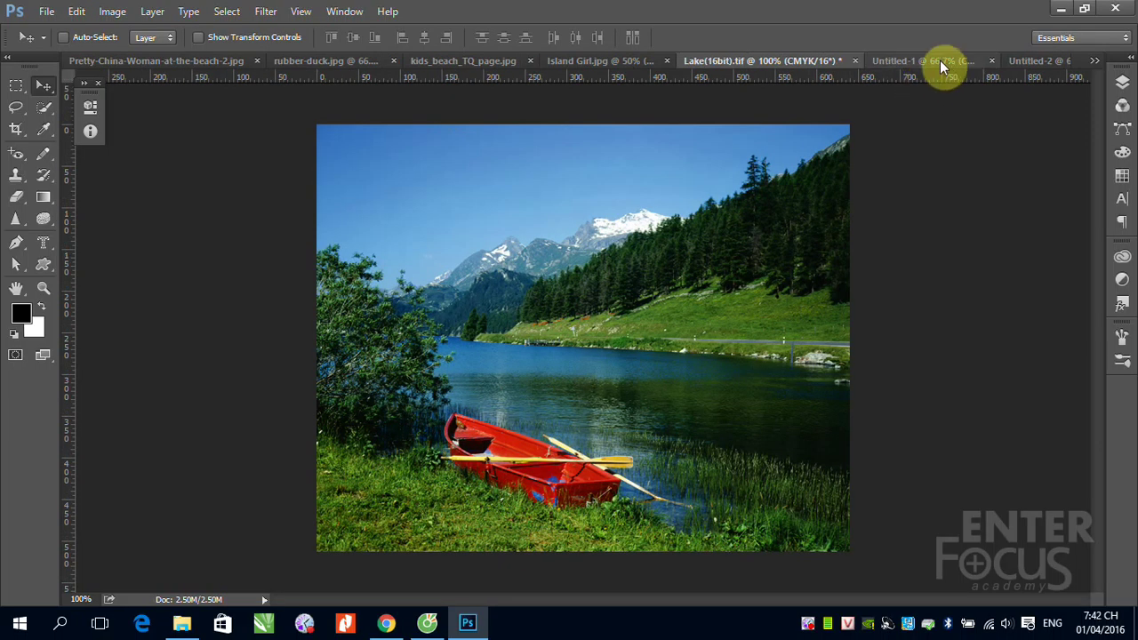
pyautogui.click(940, 60)
pyautogui.click(985, 61)
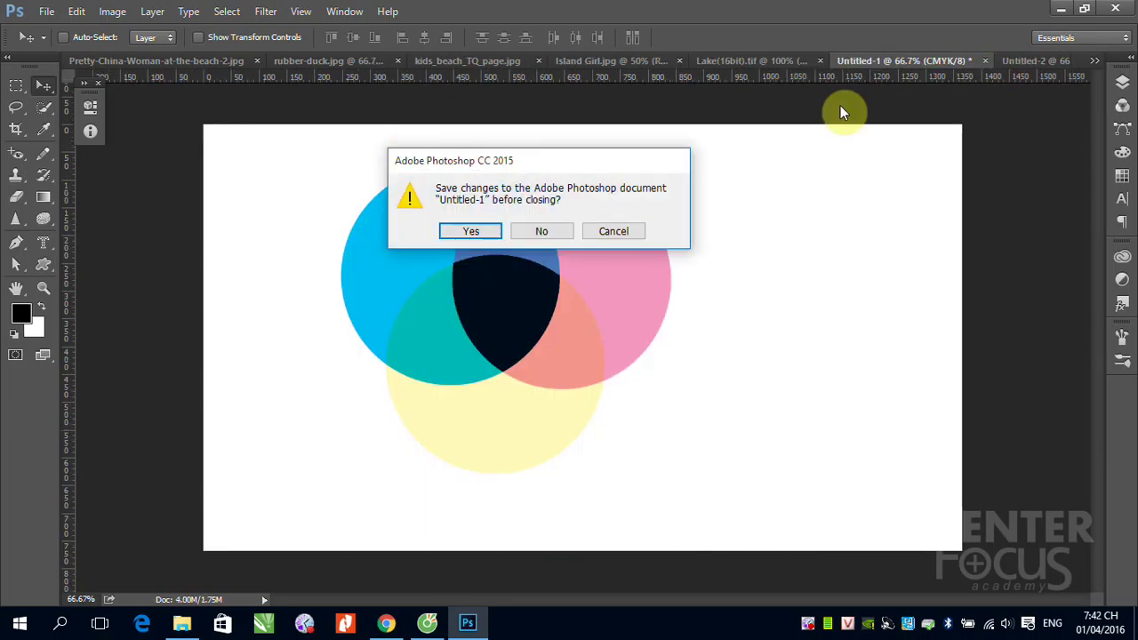
pyautogui.click(544, 230)
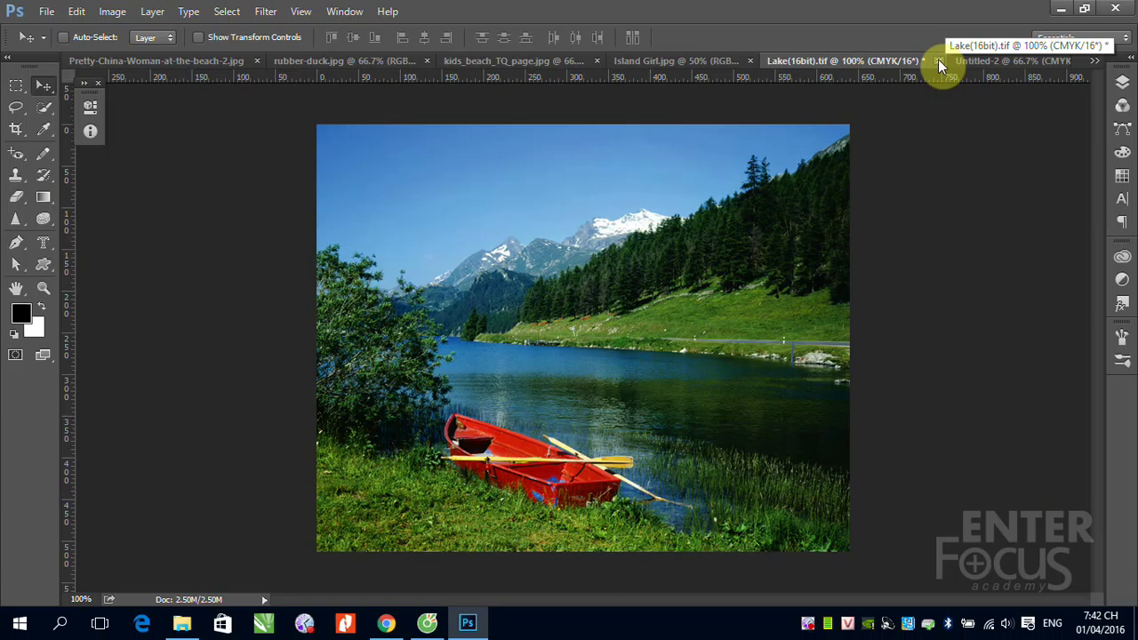
# Undo the lake photo's CMYK conversion and close Untitled-2, Island Girl and kids beach unsaved
pyautogui.hotkey('ctrl', 'z')
pyautogui.click(978, 60)
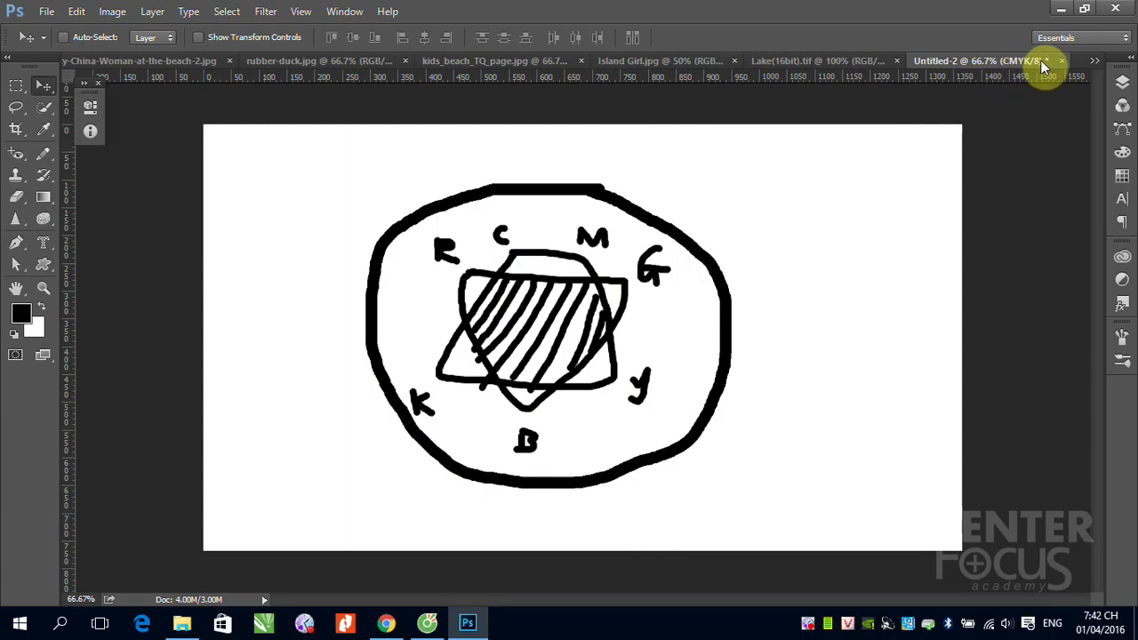
pyautogui.click(1061, 60)
pyautogui.click(533, 235)
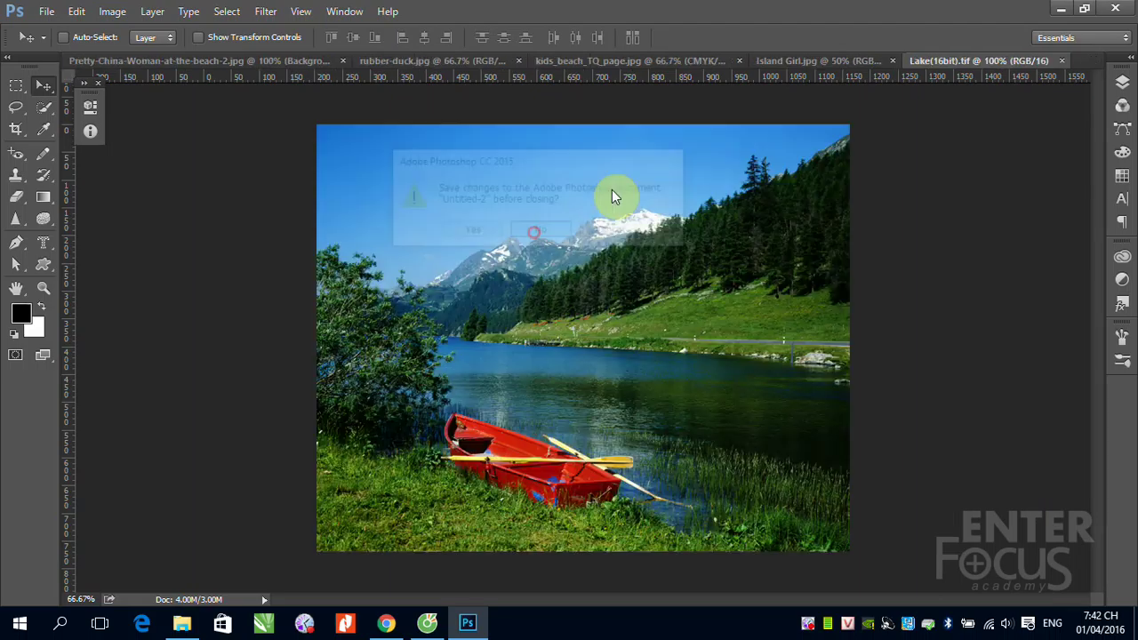
pyautogui.click(791, 60)
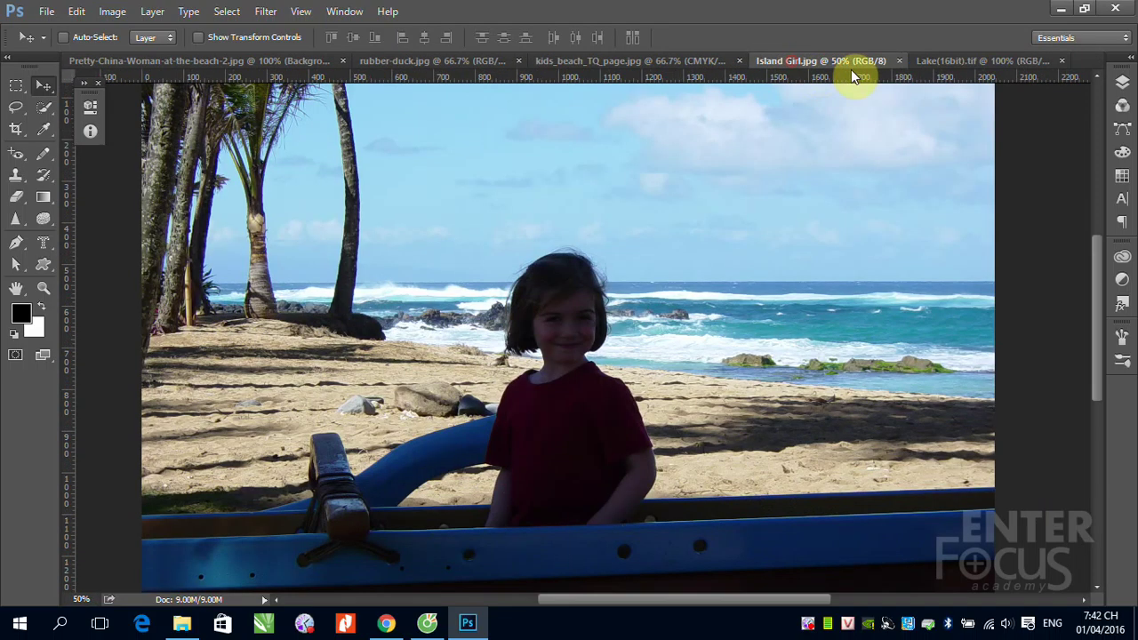
pyautogui.click(901, 60)
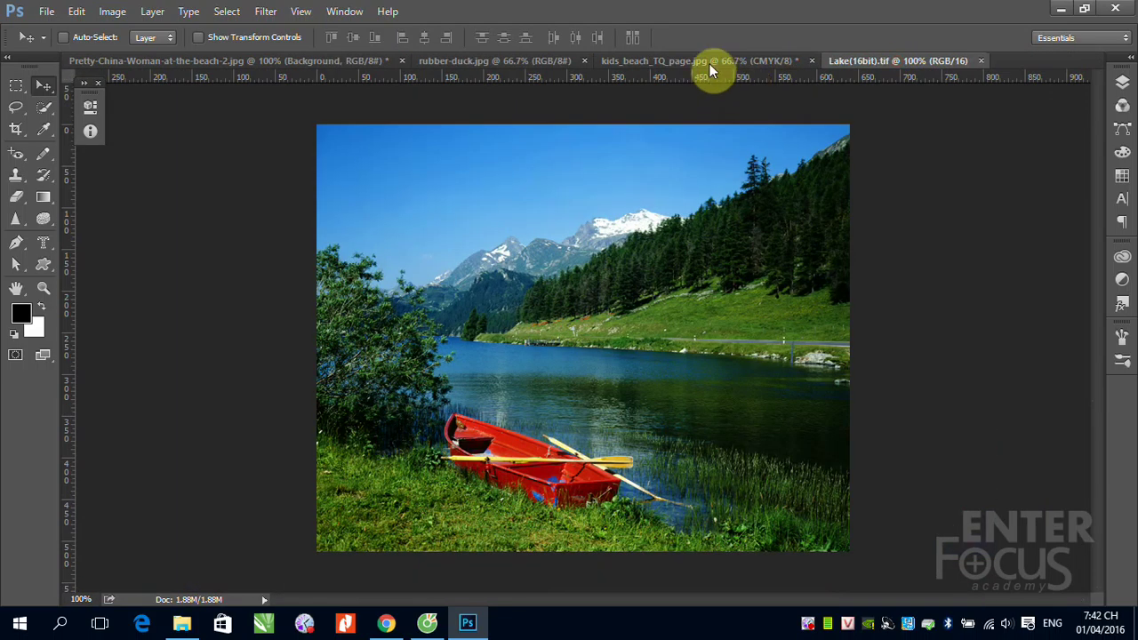
pyautogui.click(763, 61)
pyautogui.click(812, 61)
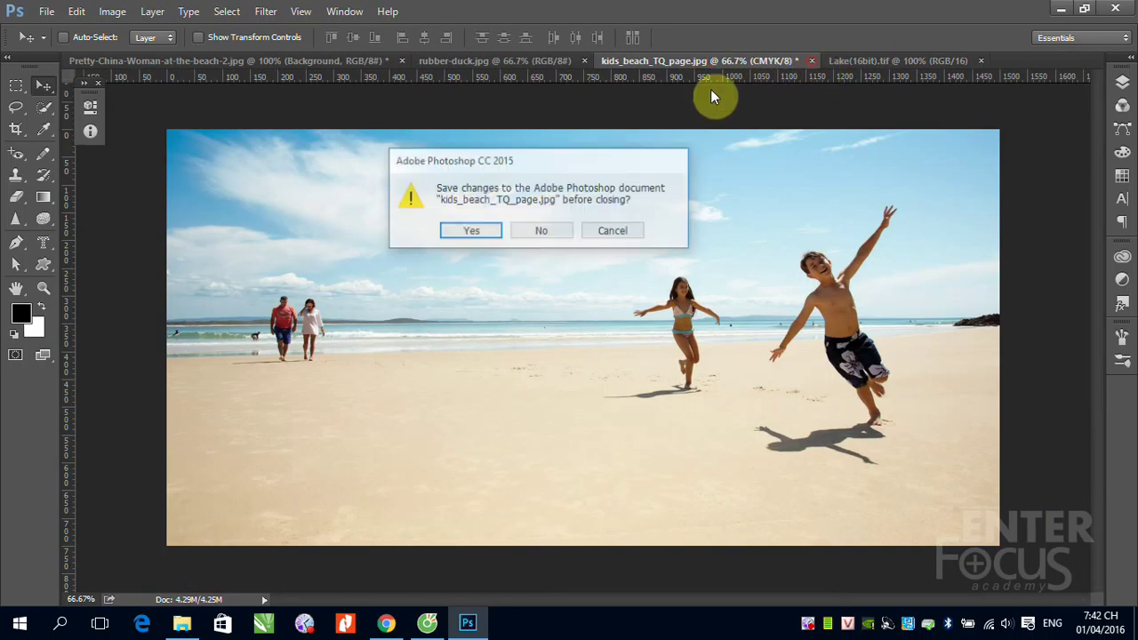
pyautogui.click(544, 232)
# Close the rubber-duck and beach woman photos without saving
pyautogui.click(505, 64)
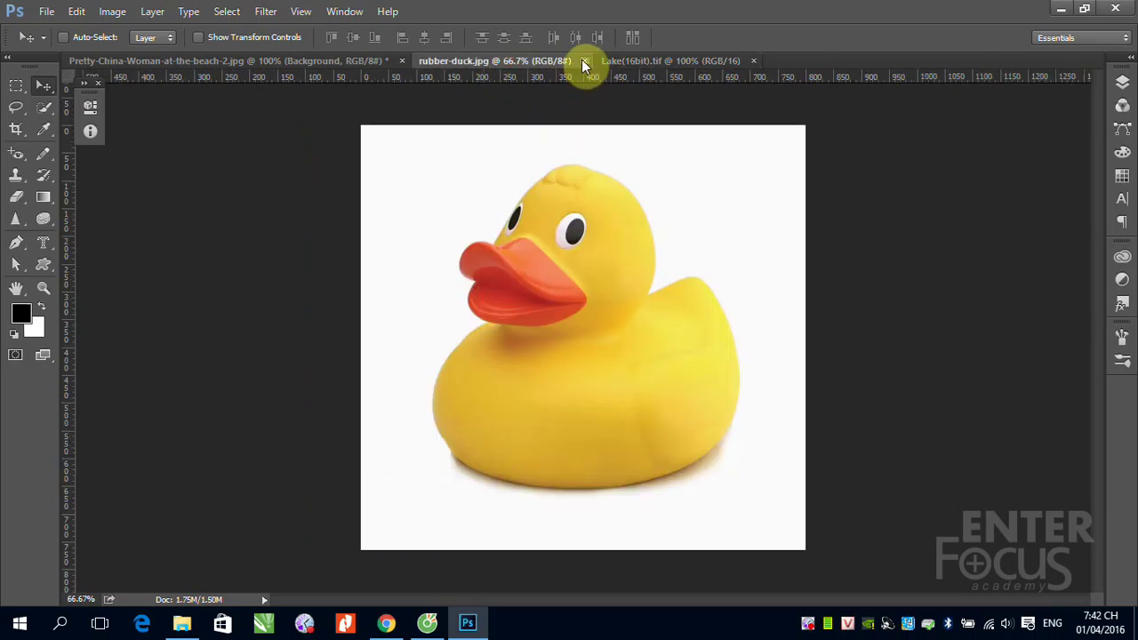
pyautogui.click(583, 60)
pyautogui.click(320, 61)
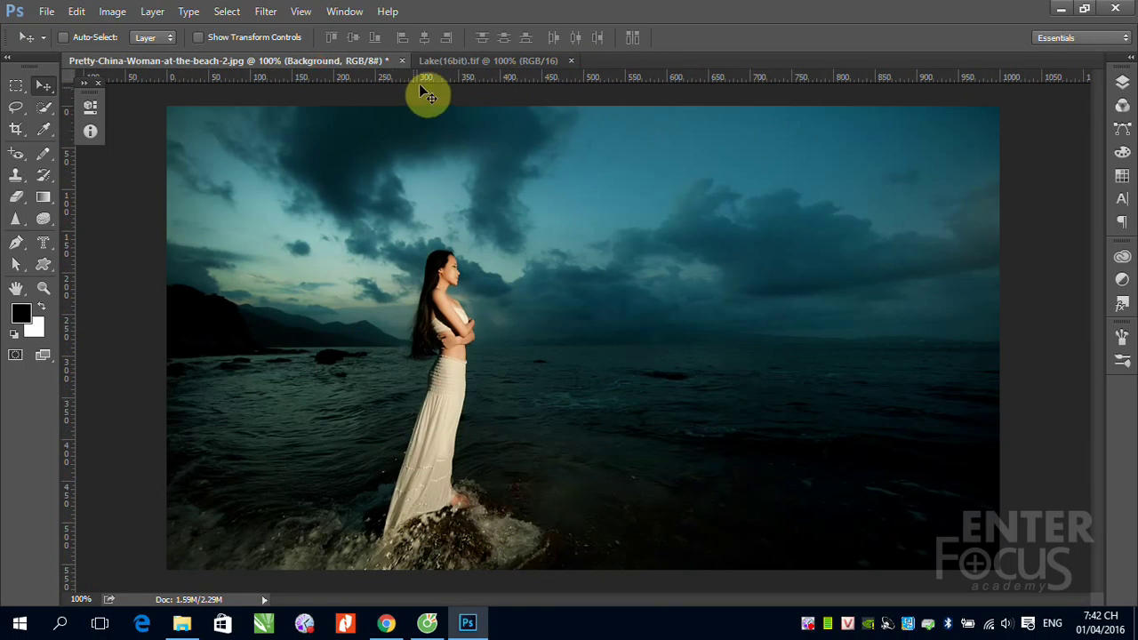
pyautogui.click(402, 61)
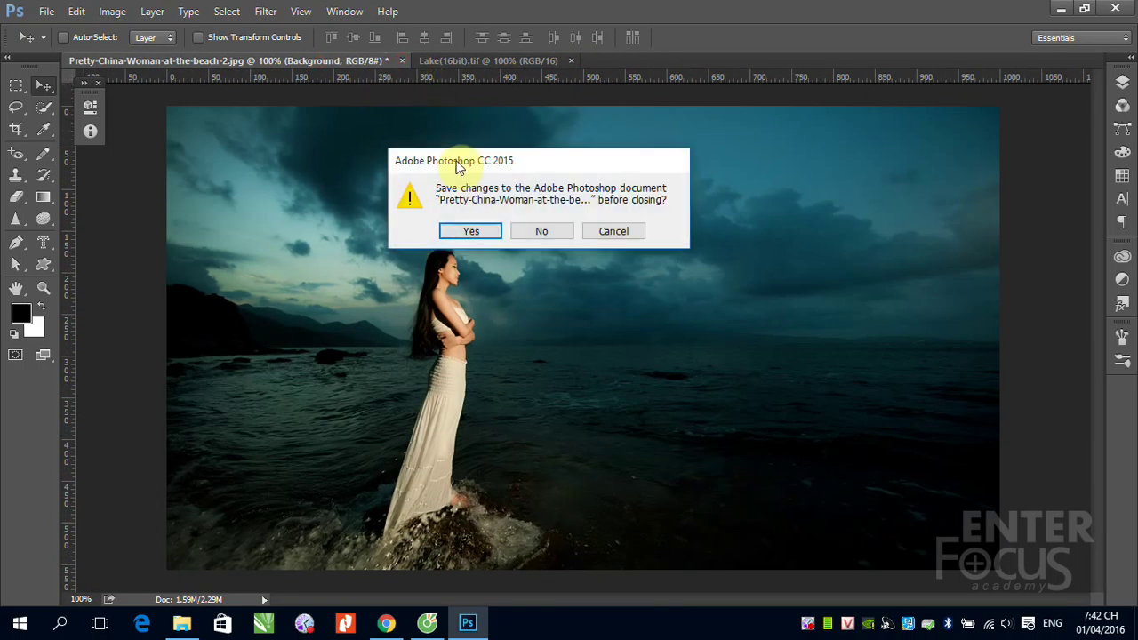
pyautogui.click(536, 230)
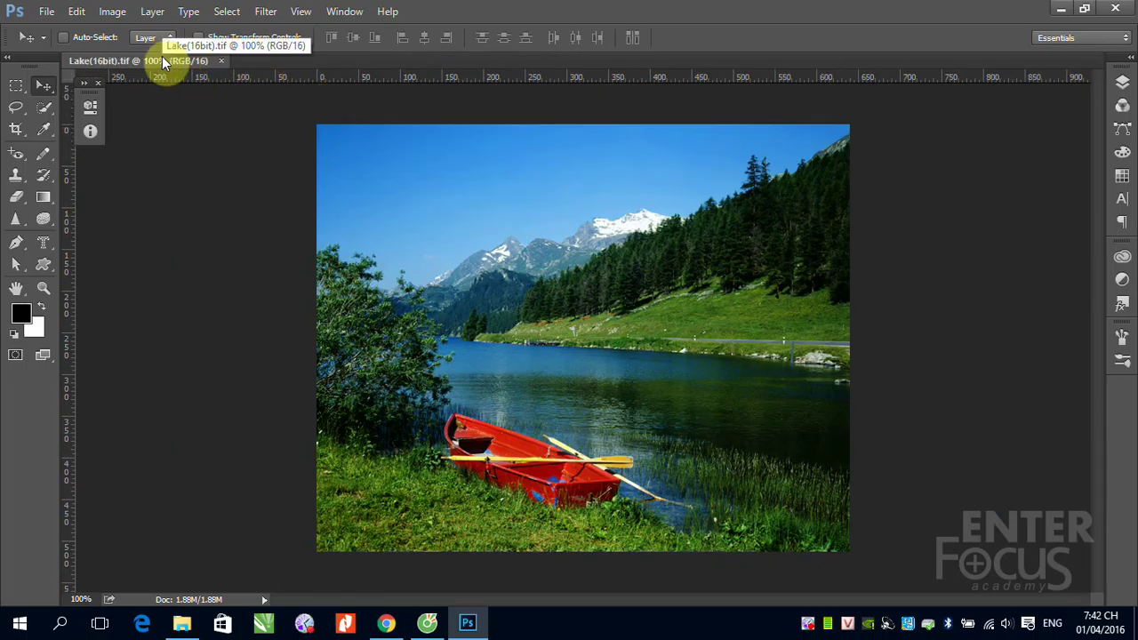
# Duplicate the lake photo as Lake(16bit) copy and tile both documents 2-up vertically
pyautogui.click(113, 11)
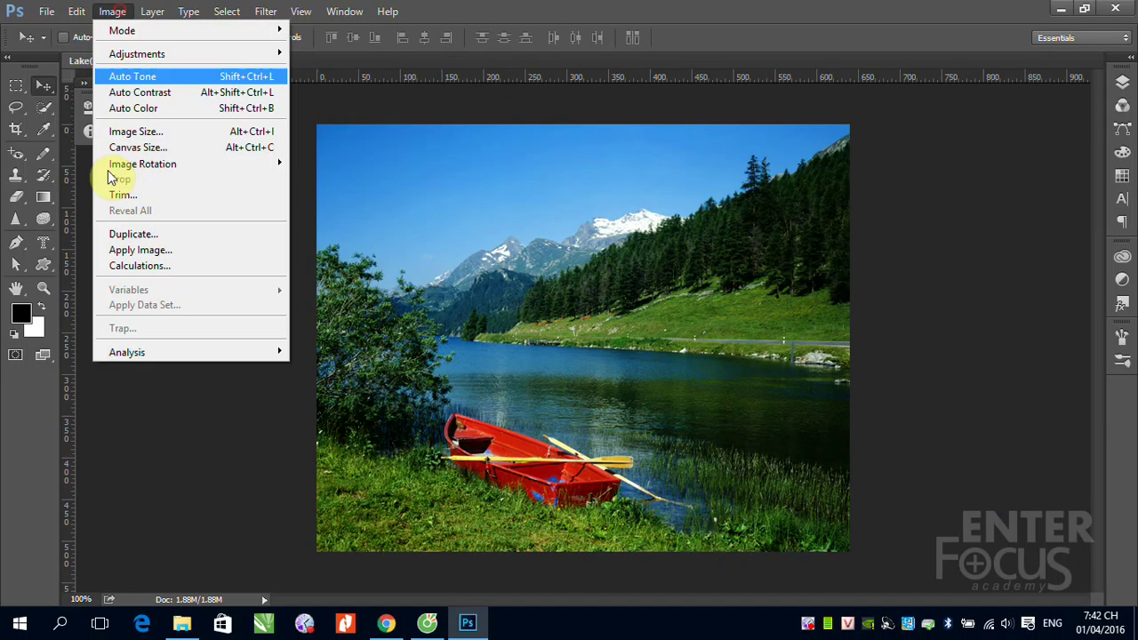
pyautogui.click(133, 235)
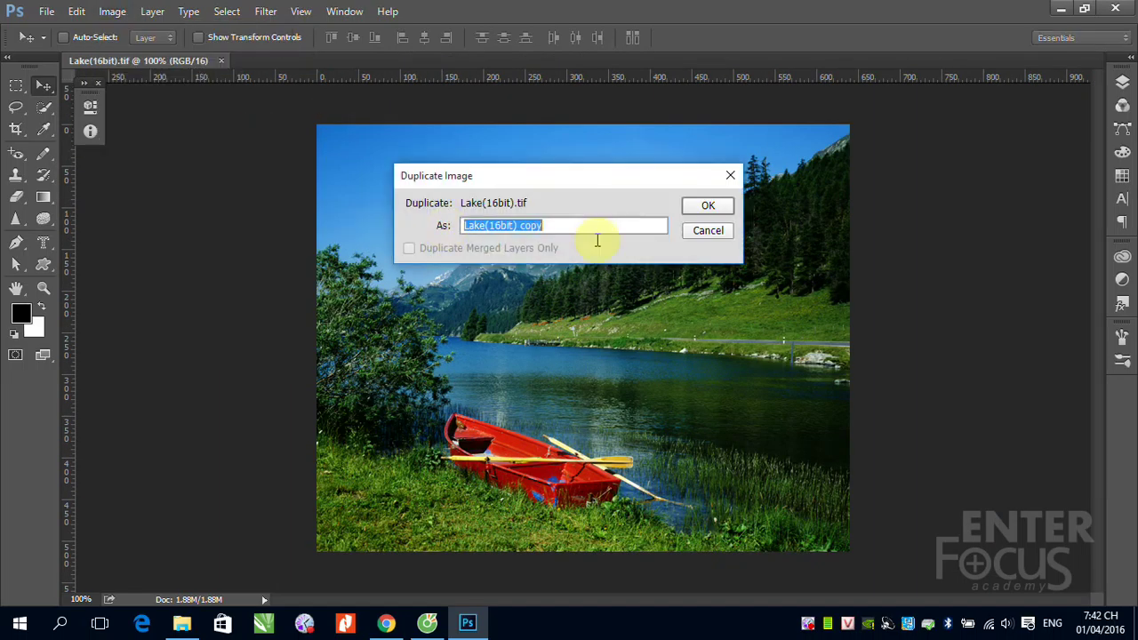
pyautogui.click(710, 204)
pyautogui.click(344, 12)
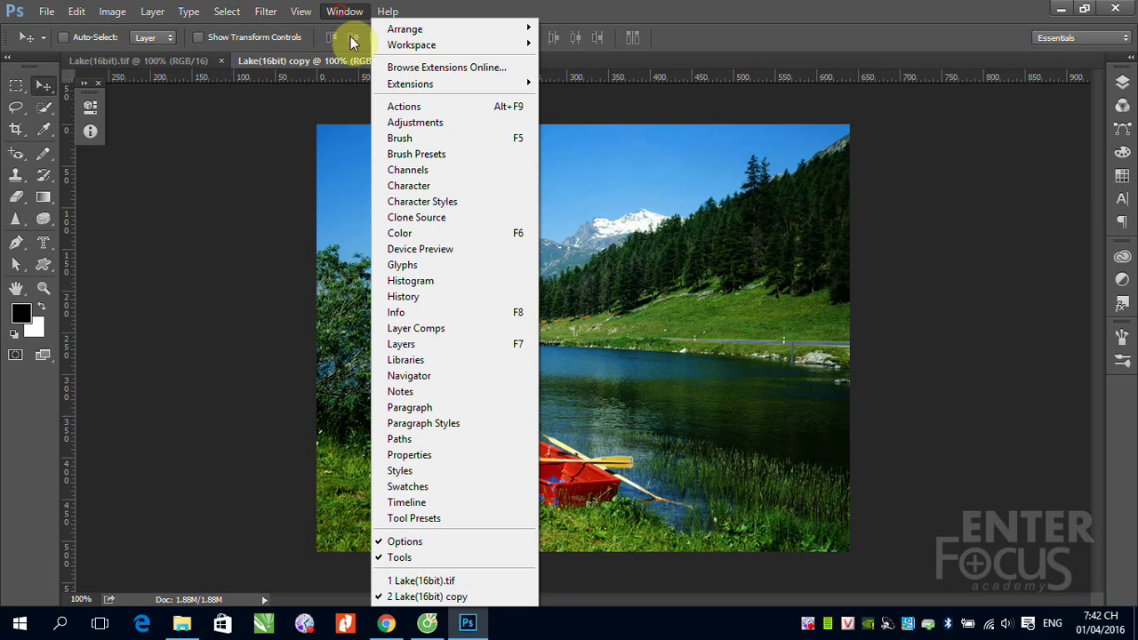
pyautogui.moveTo(406, 29)
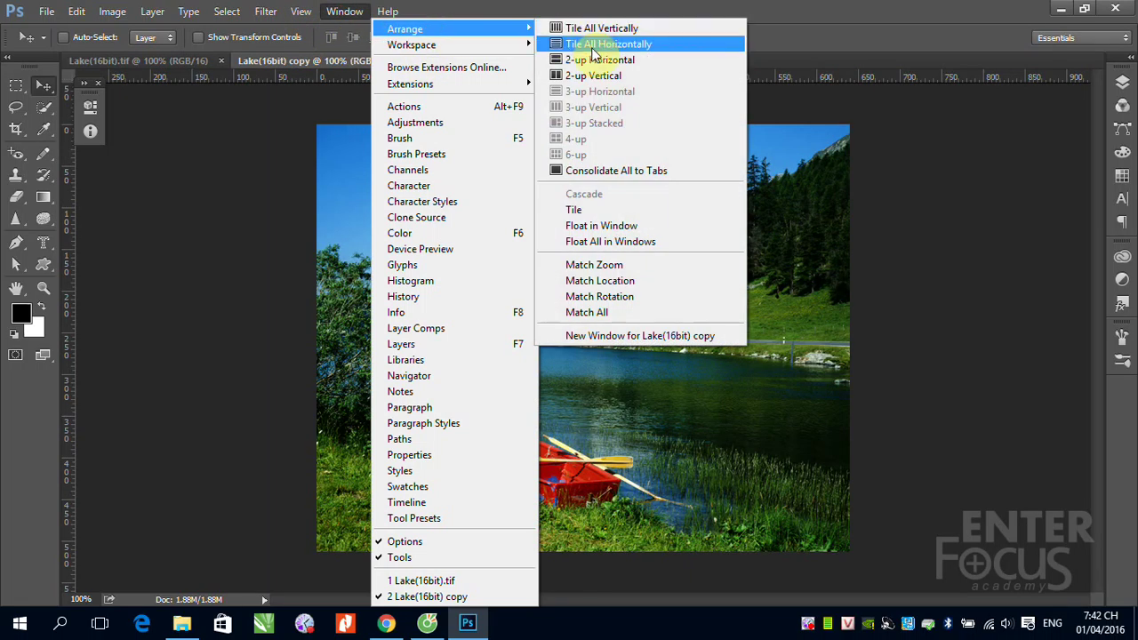
pyautogui.click(598, 80)
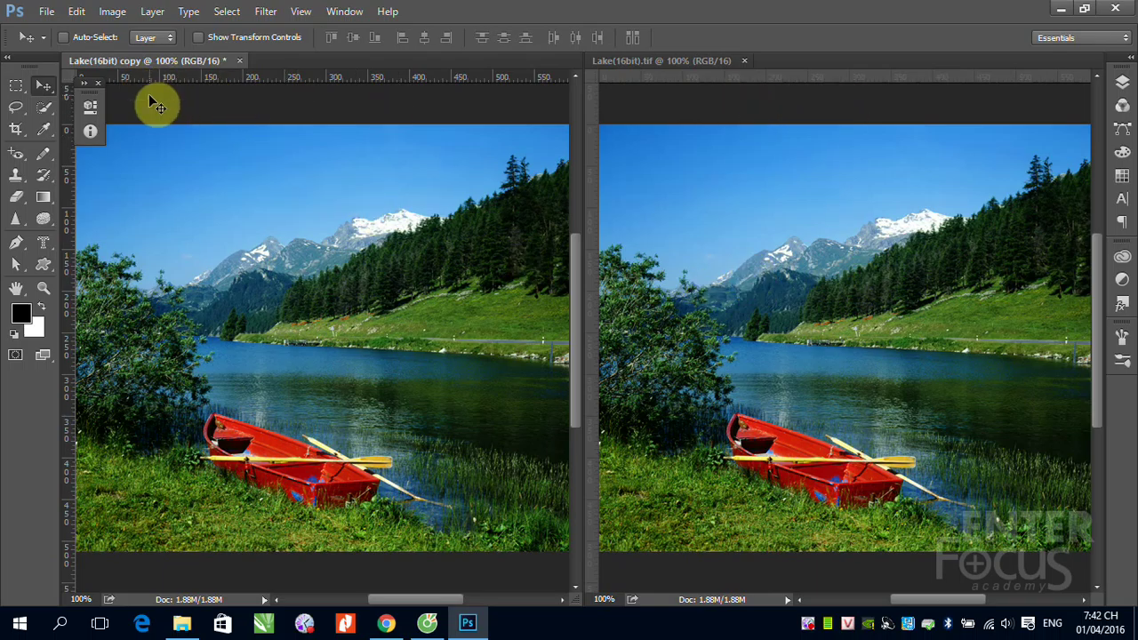
# Start a Custom CMYK profile conversion of the copy using Toyo Inks (Coated Web Offset)
pyautogui.click(77, 10)
pyautogui.click(165, 554)
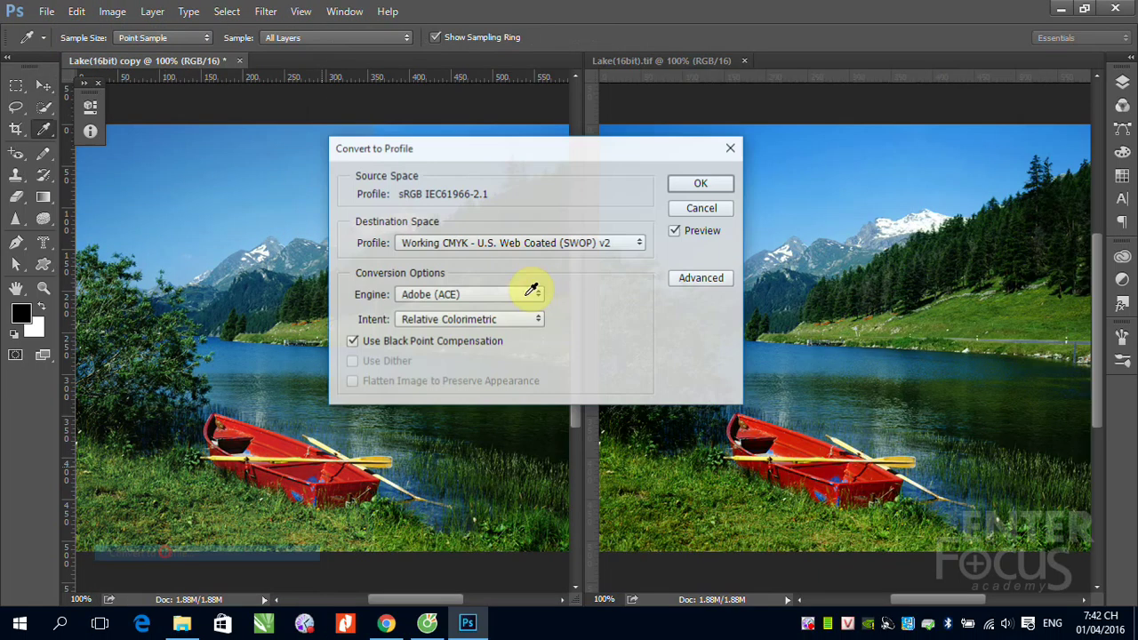
pyautogui.click(642, 244)
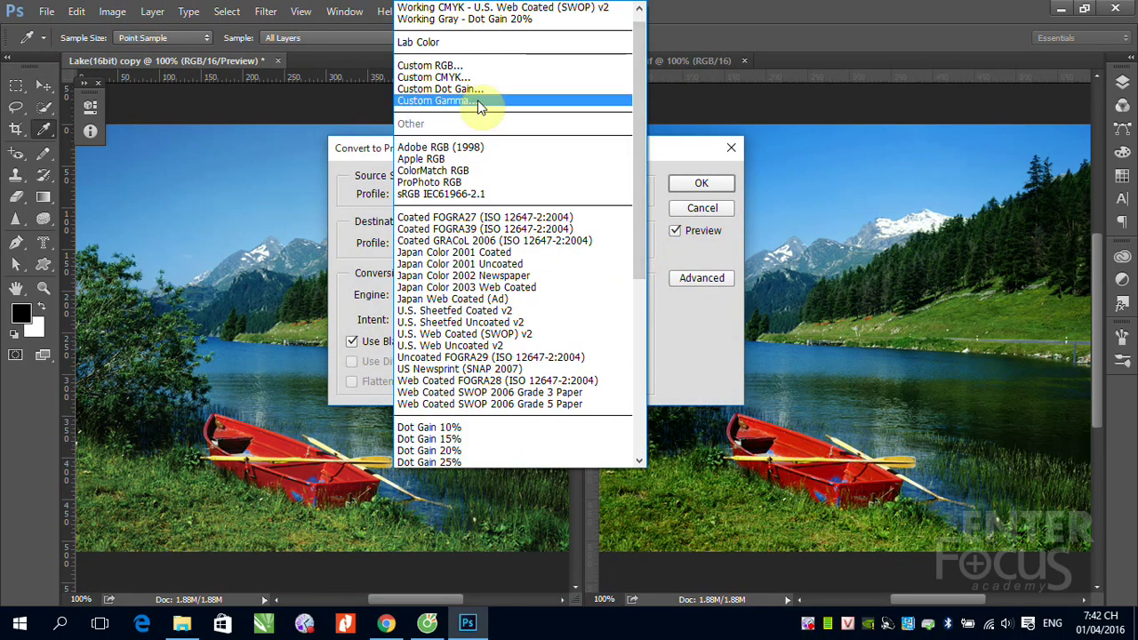
pyautogui.click(458, 75)
pyautogui.click(547, 256)
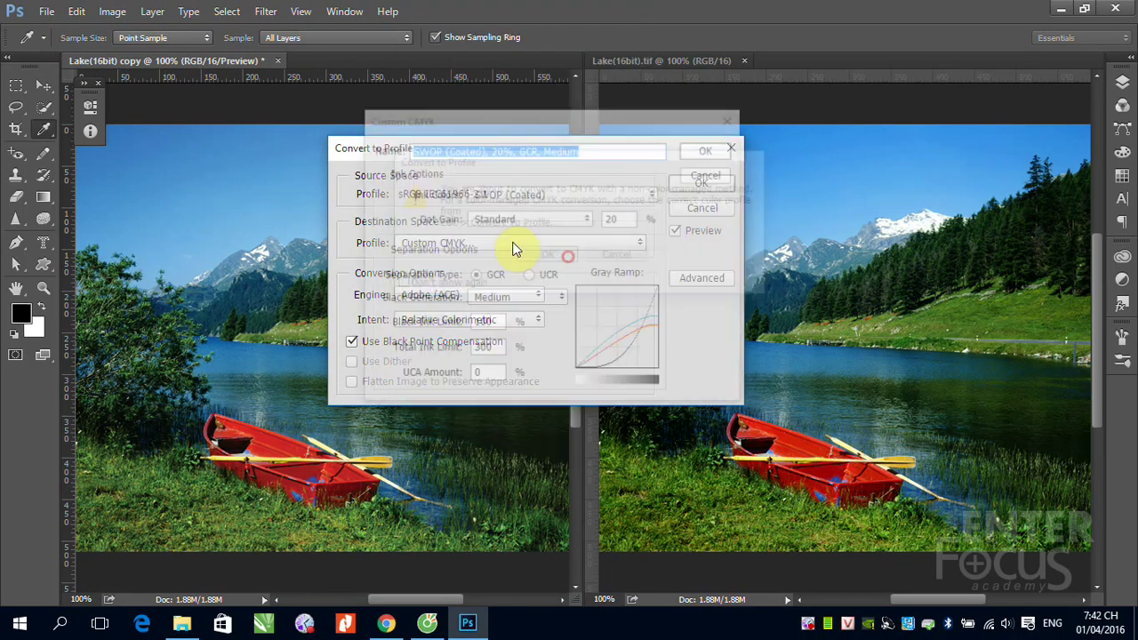
pyautogui.click(654, 194)
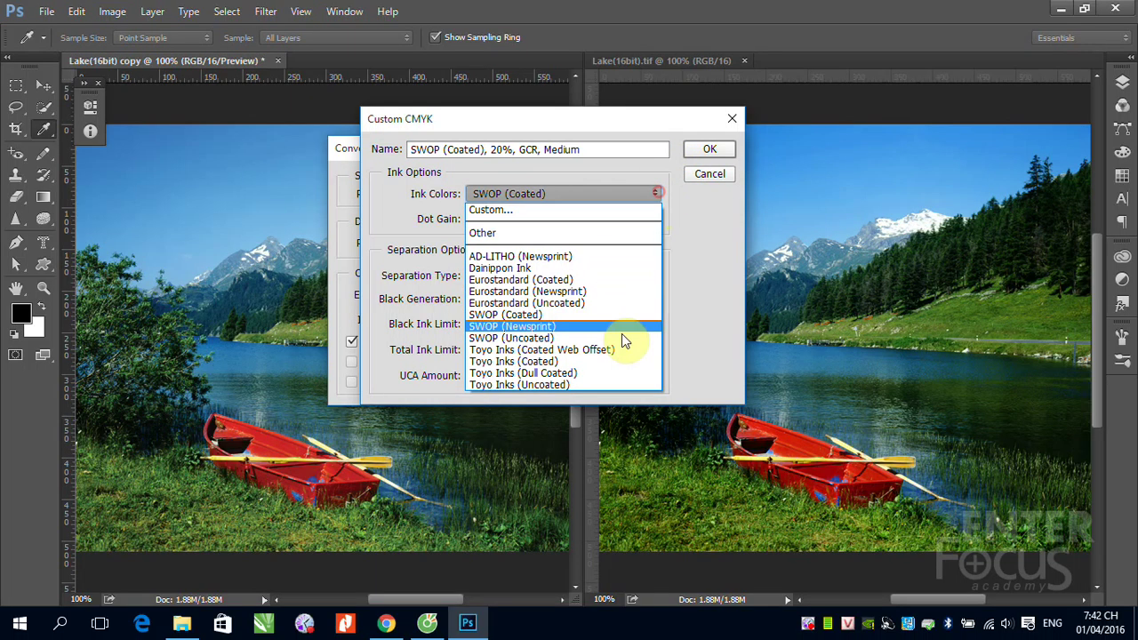
pyautogui.click(550, 352)
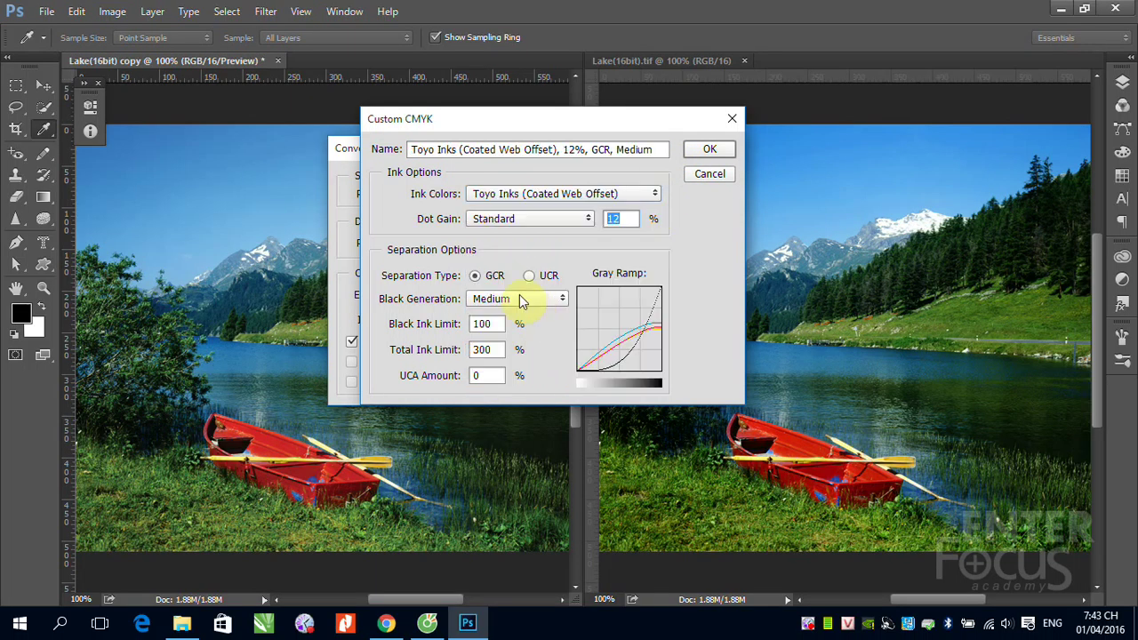
# Set the custom CMYK dot gain to 12%
pyautogui.doubleClick(625, 221)
pyautogui.write('1')
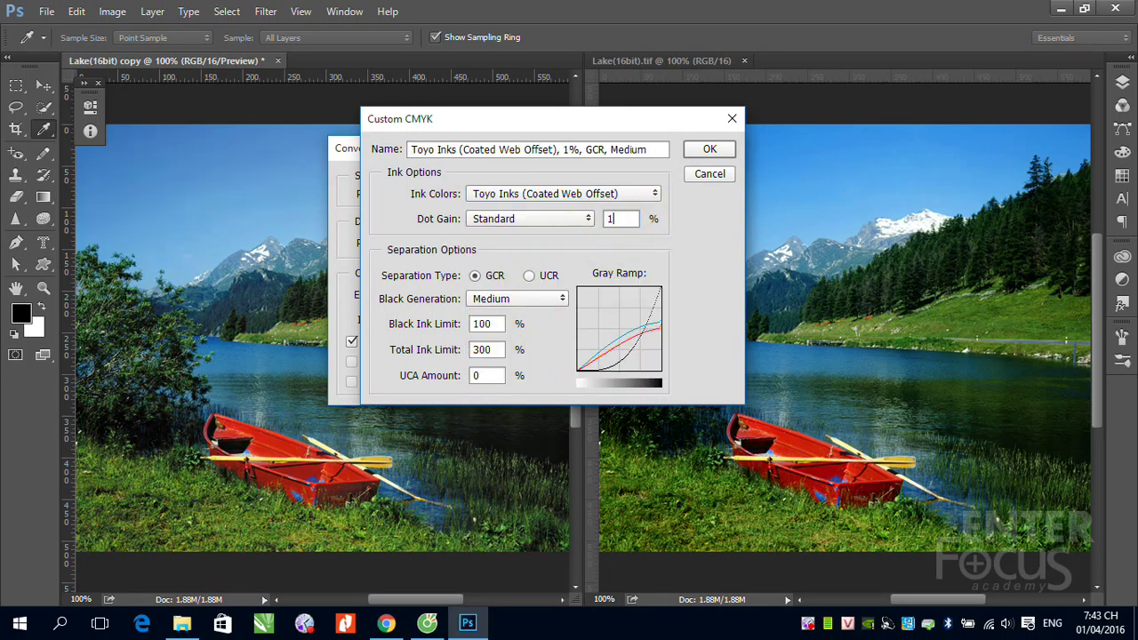
pyautogui.write('0')
pyautogui.doubleClick(485, 324)
pyautogui.write('1')
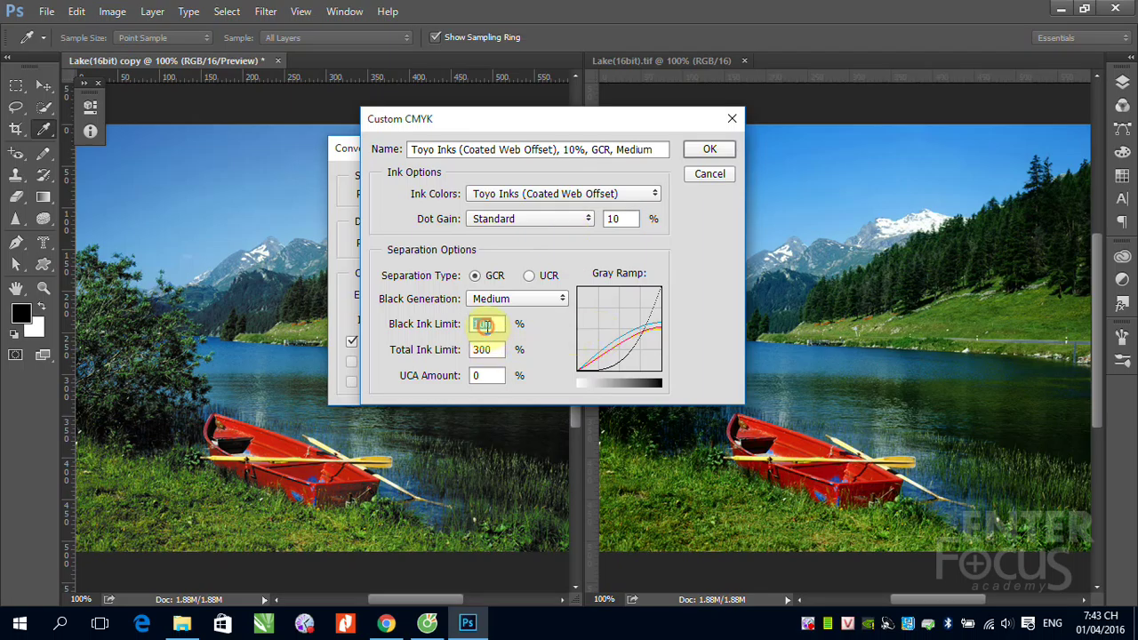
pyautogui.write('0')
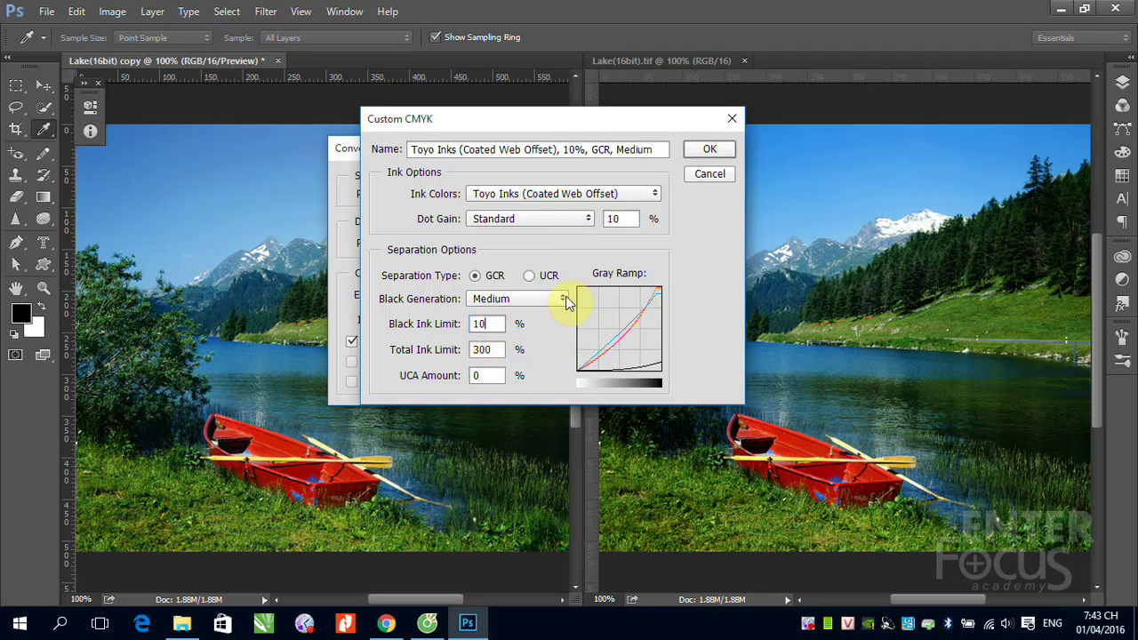
pyautogui.doubleClick(626, 217)
pyautogui.write('1')
pyautogui.write('2')
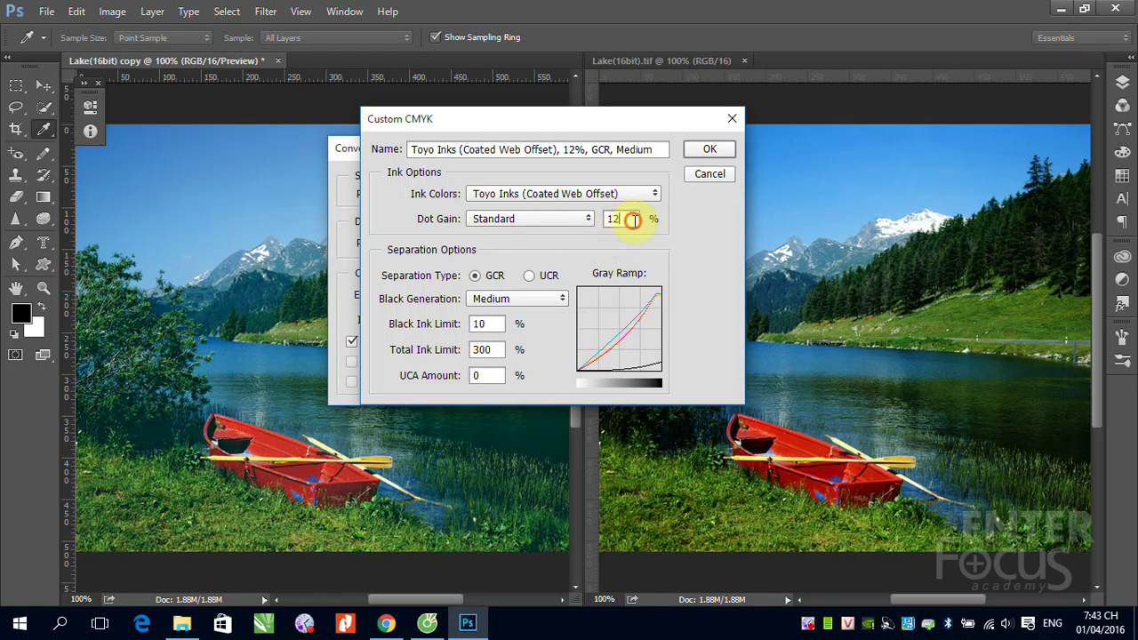
pyautogui.doubleClick(623, 219)
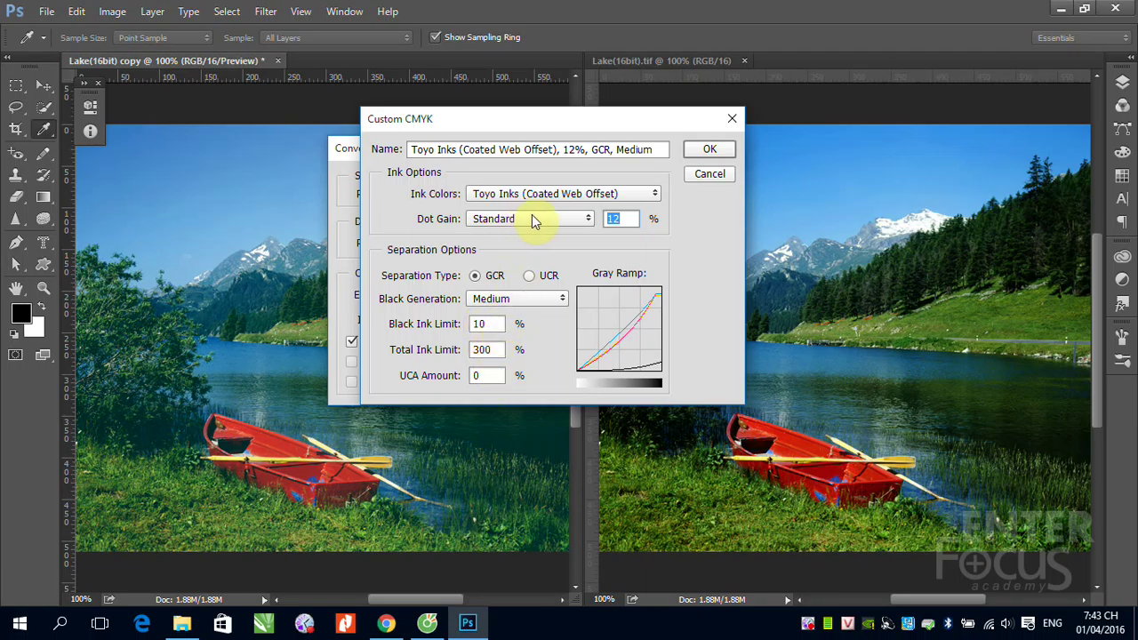
pyautogui.click(589, 218)
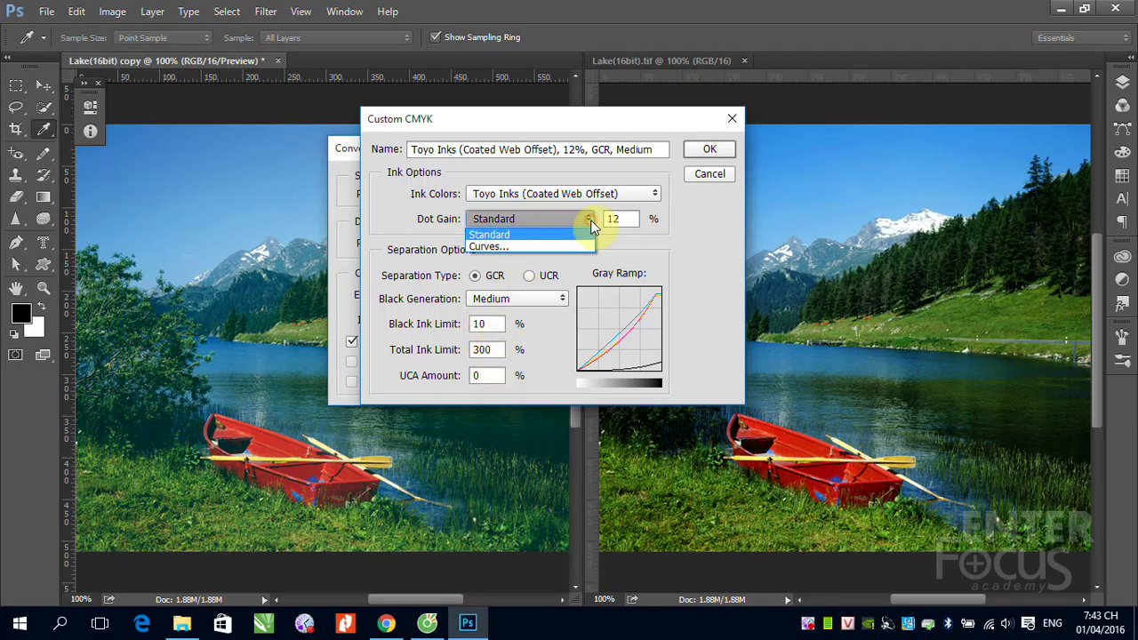
# Set the custom CMYK black ink limit to 80%
pyautogui.doubleClick(483, 325)
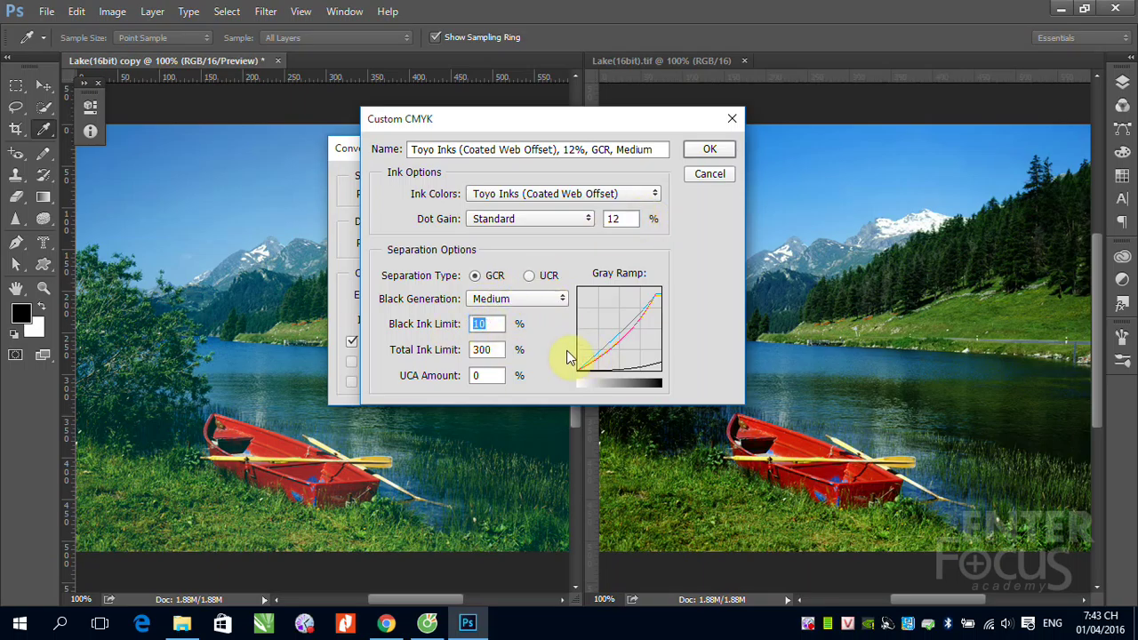
pyautogui.write('90')
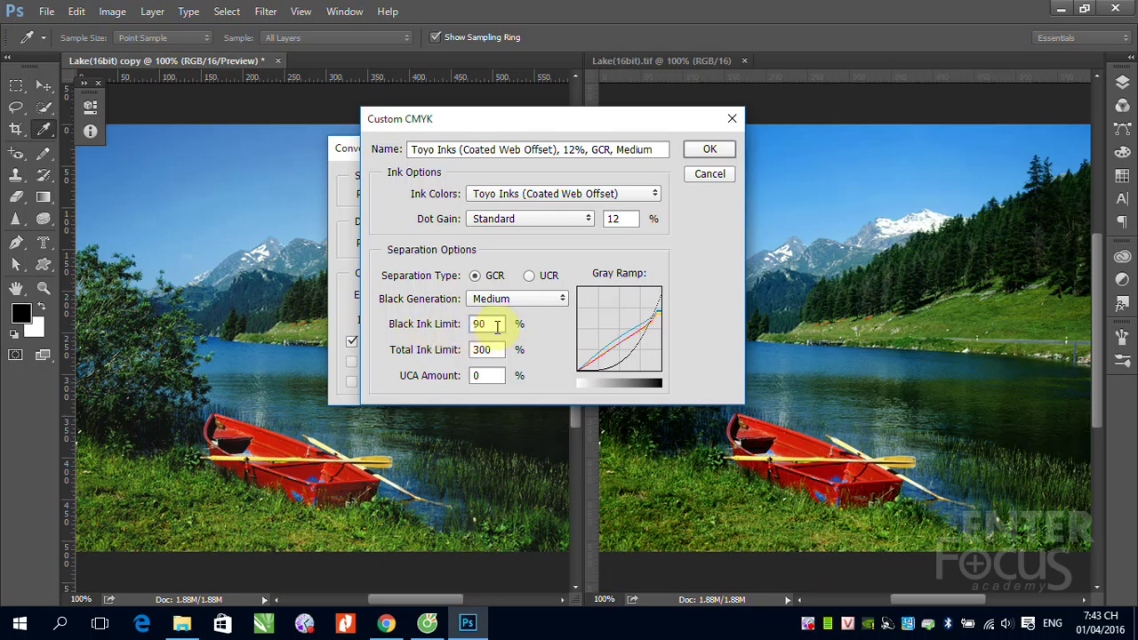
pyautogui.click(434, 325)
pyautogui.doubleClick(612, 220)
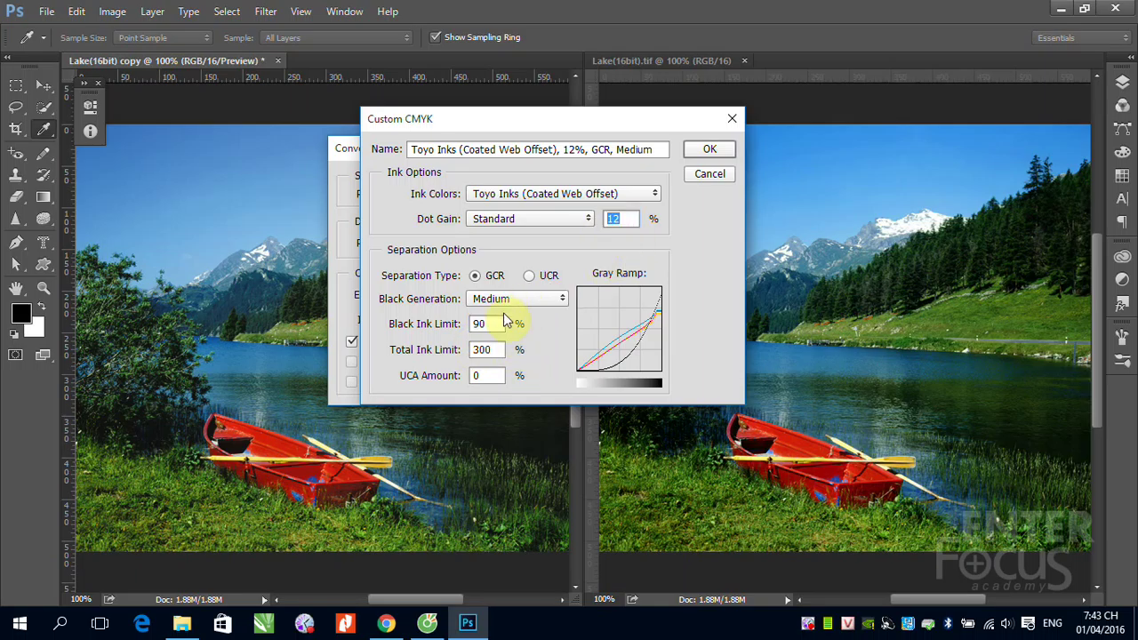
pyautogui.doubleClick(481, 324)
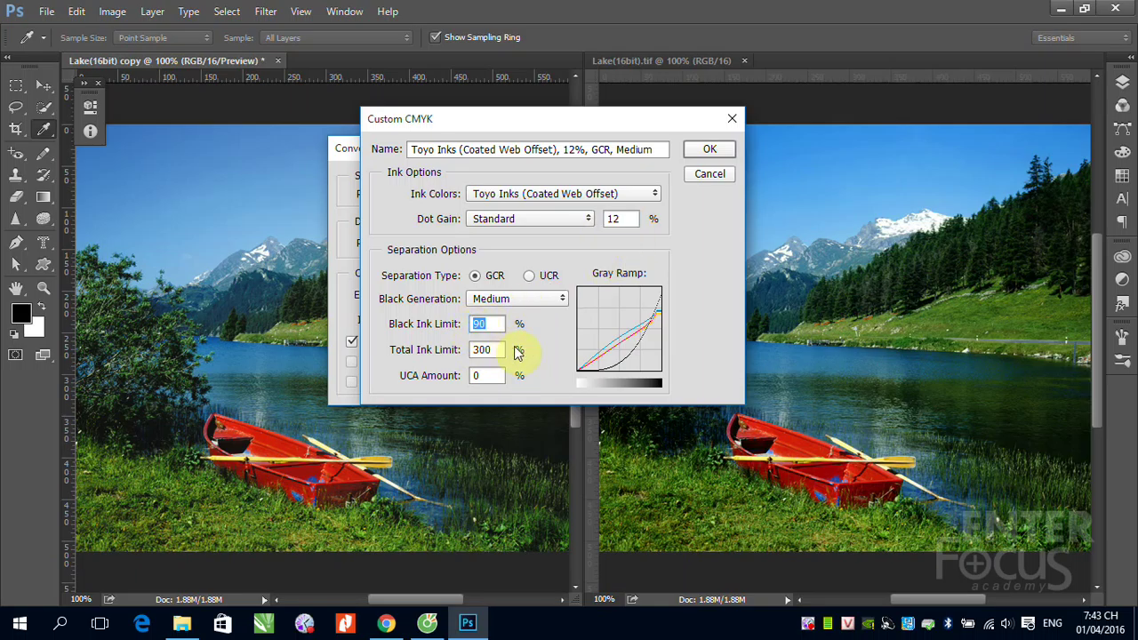
pyautogui.write('10')
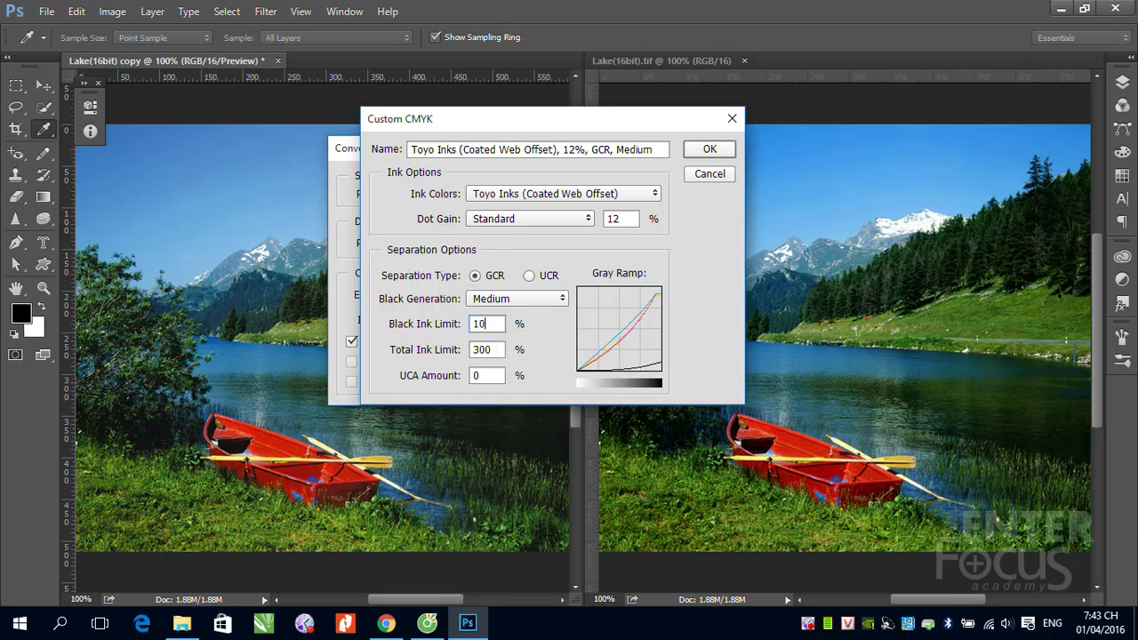
pyautogui.write('0')
pyautogui.doubleClick(489, 324)
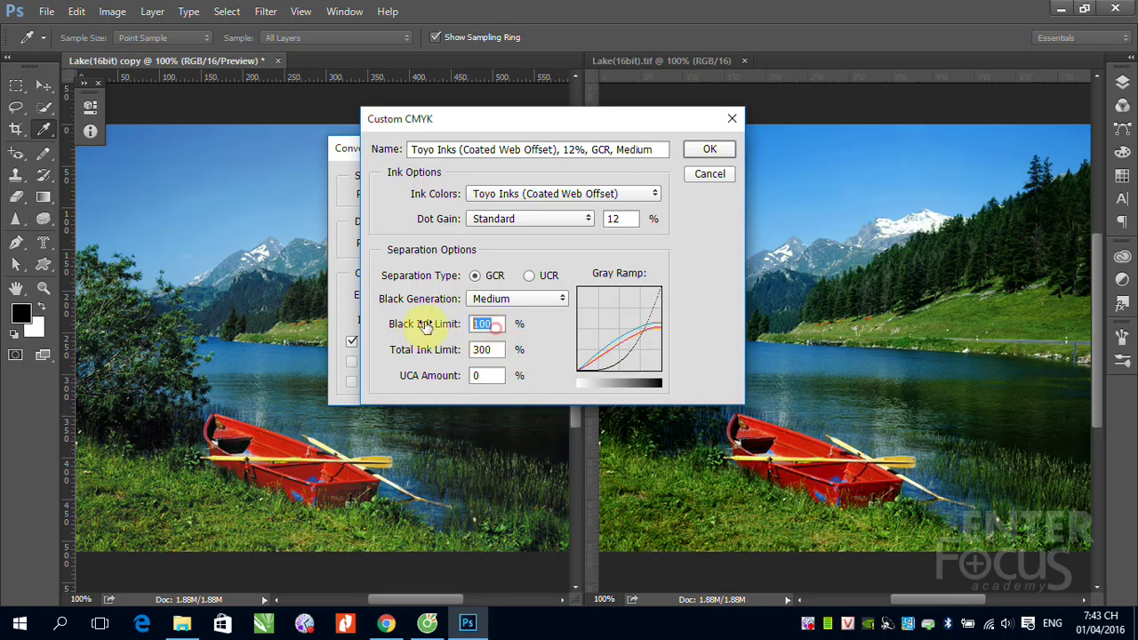
pyautogui.write('80')
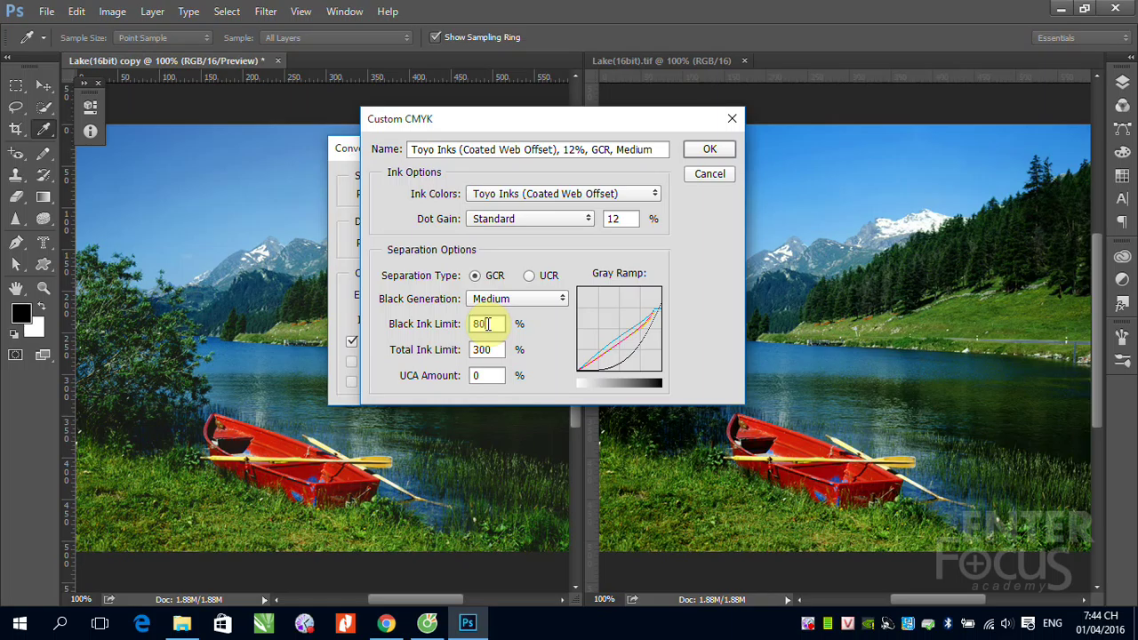
pyautogui.click(487, 324)
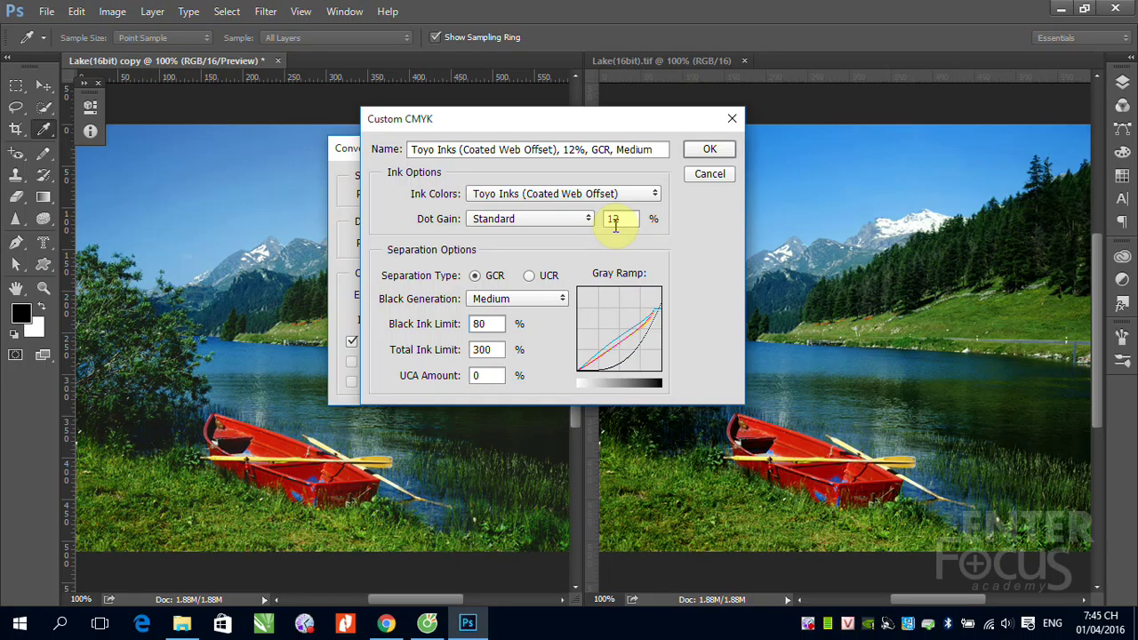
# Convert the copy to the custom CMYK profile, then close it without saving
pyautogui.click(711, 151)
pyautogui.click(716, 185)
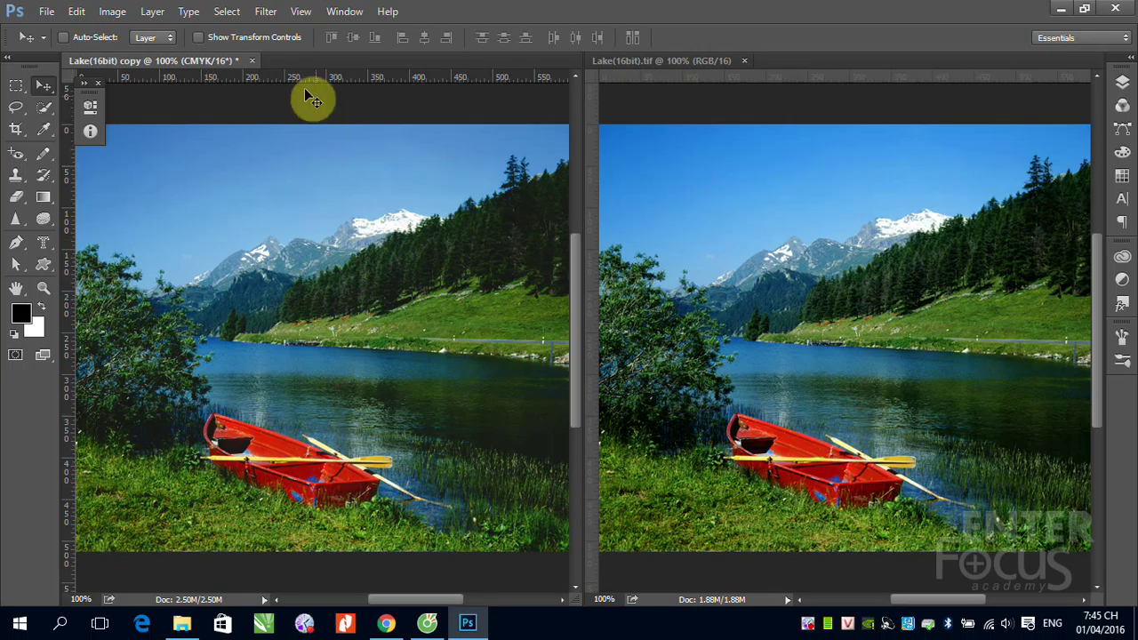
pyautogui.click(251, 60)
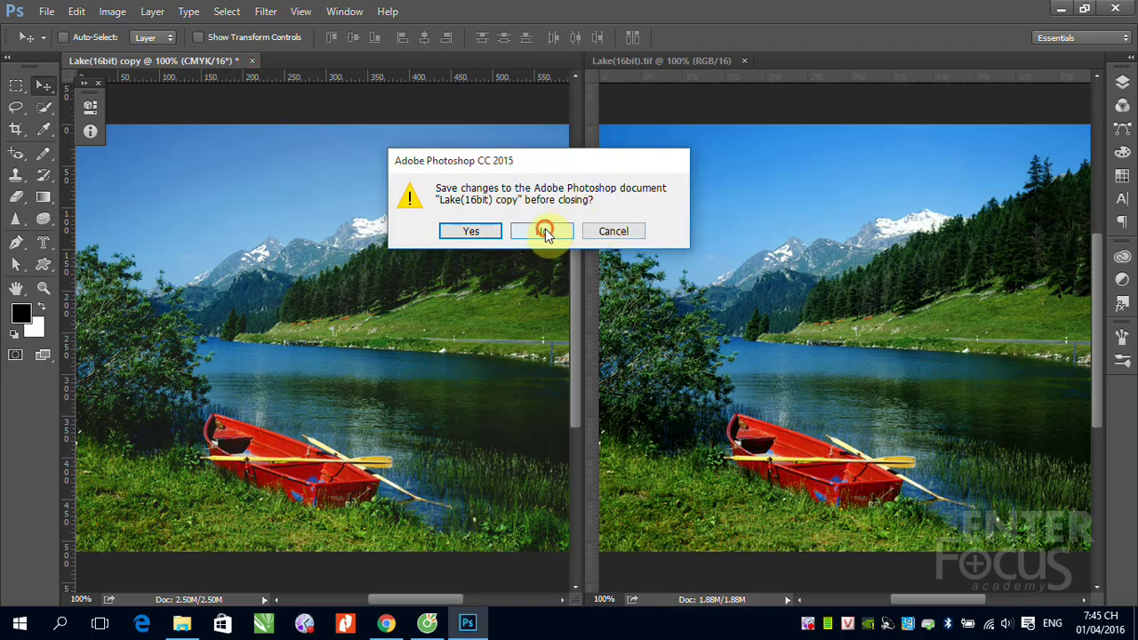
pyautogui.click(540, 233)
pyautogui.click(112, 12)
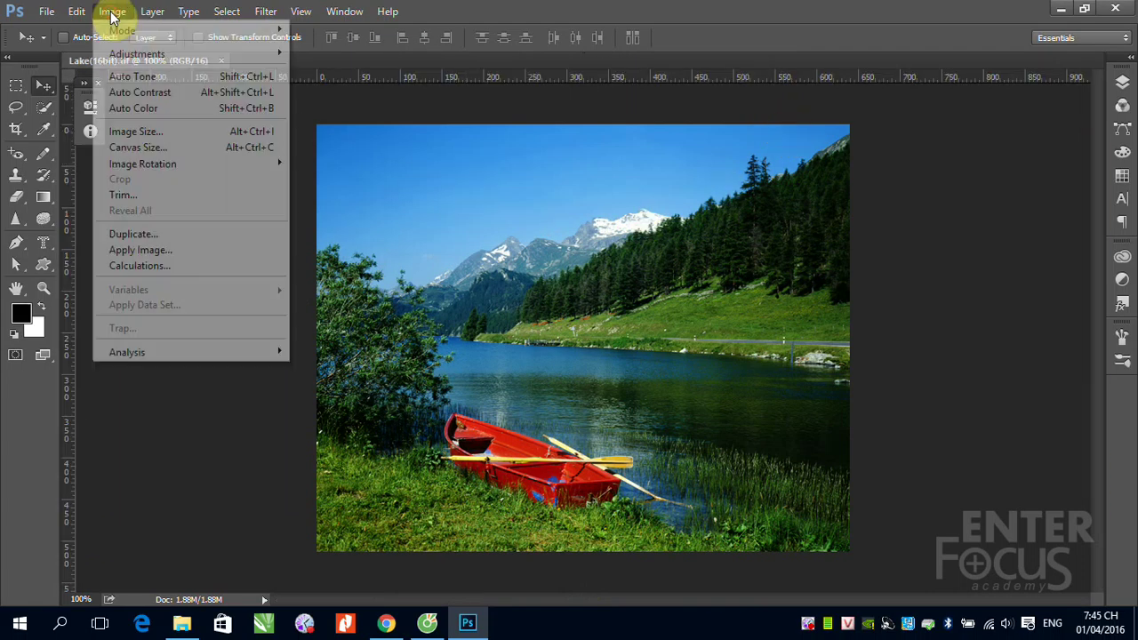
pyautogui.moveTo(122, 30)
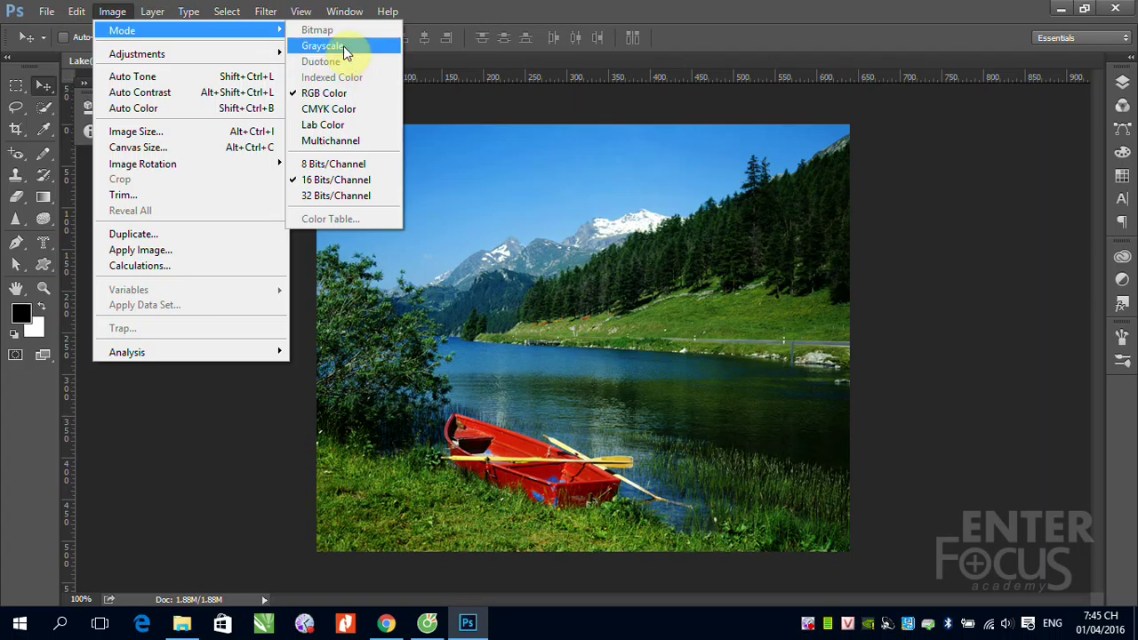
# Convert Lake(16bit).tif to Grayscale mode, discarding its colour information
pyautogui.click(345, 46)
pyautogui.click(471, 255)
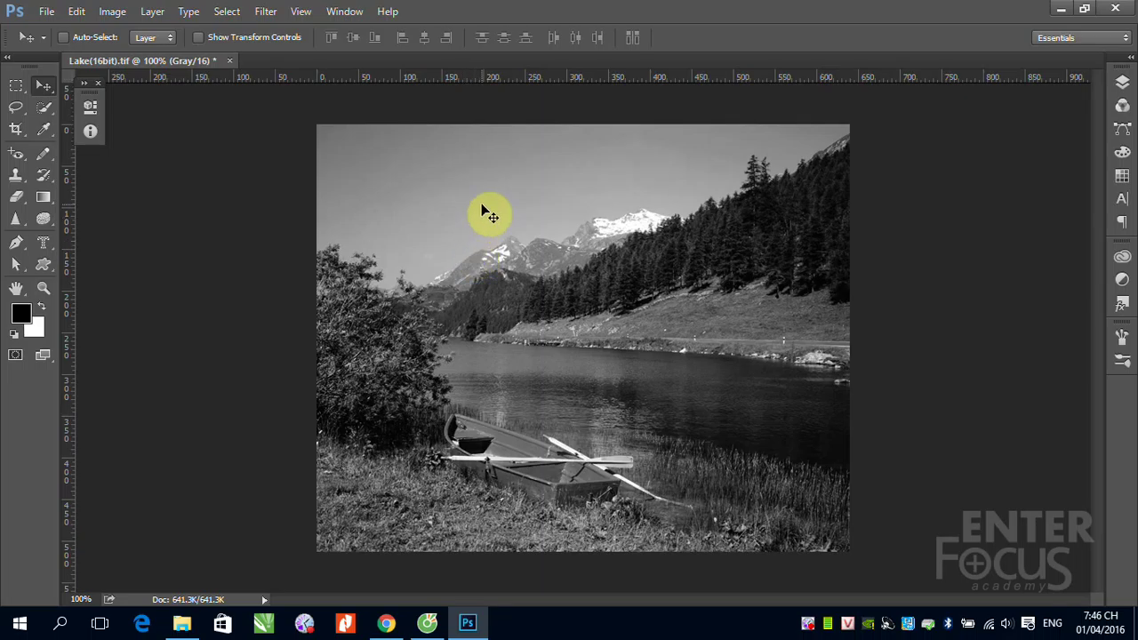
# Close the grayscale lake photo without saving
pyautogui.click(112, 11)
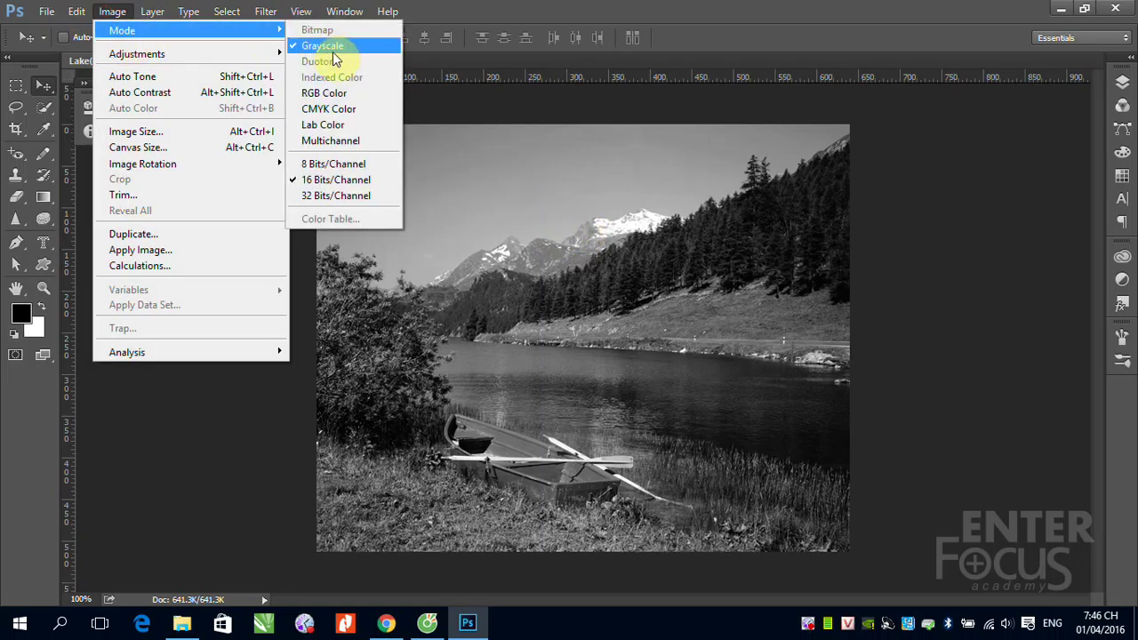
pyautogui.moveTo(122, 30)
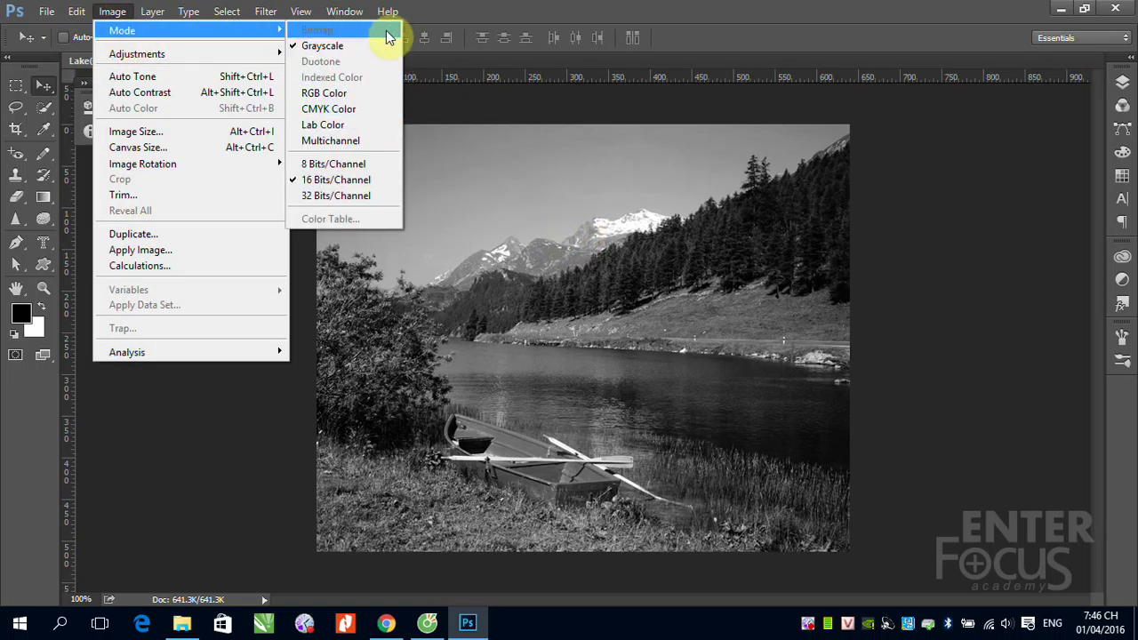
pyautogui.click(383, 40)
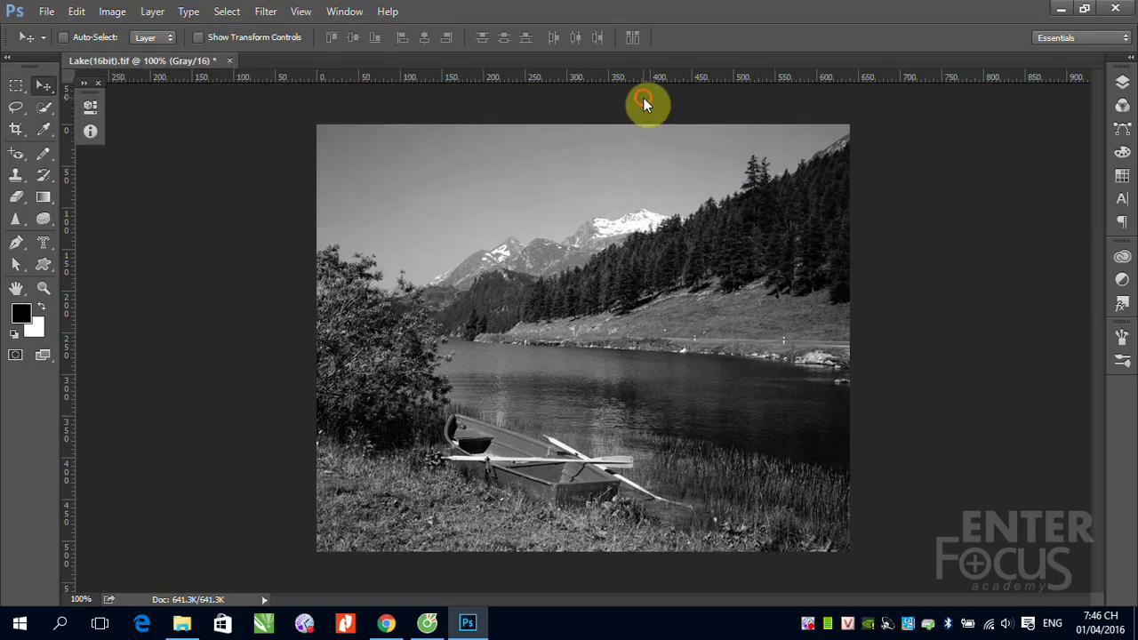
pyautogui.click(233, 58)
pyautogui.click(534, 231)
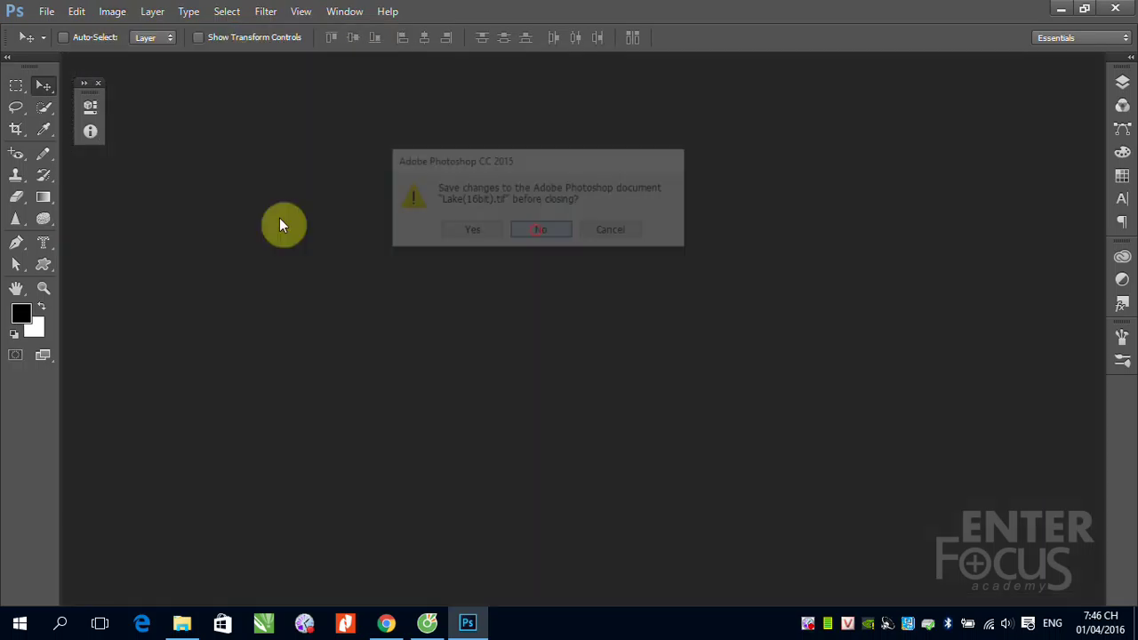
pyautogui.click(46, 12)
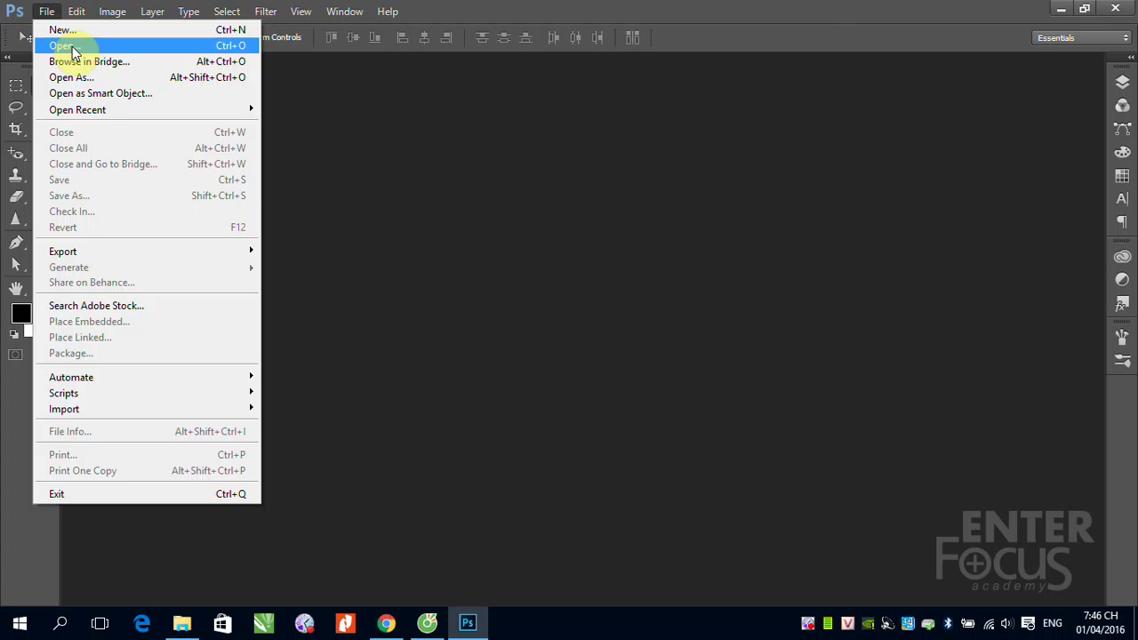
pyautogui.click(71, 46)
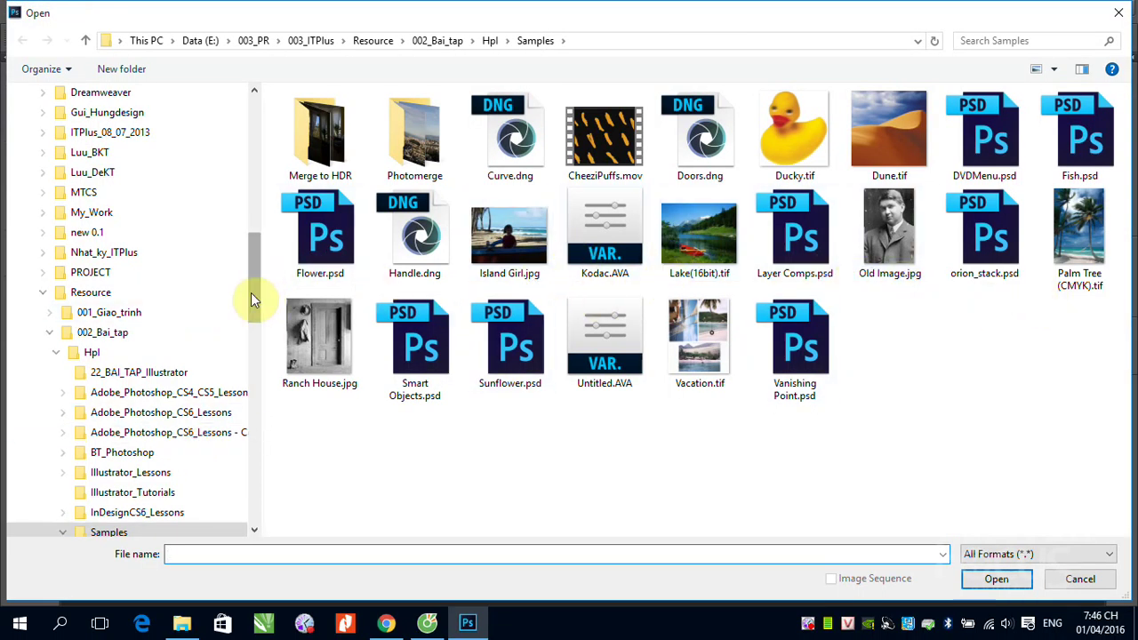
pyautogui.moveTo(253, 292)
pyautogui.mouseDown()
pyautogui.moveTo(263, 359)
pyautogui.moveTo(277, 222)
pyautogui.mouseUp()
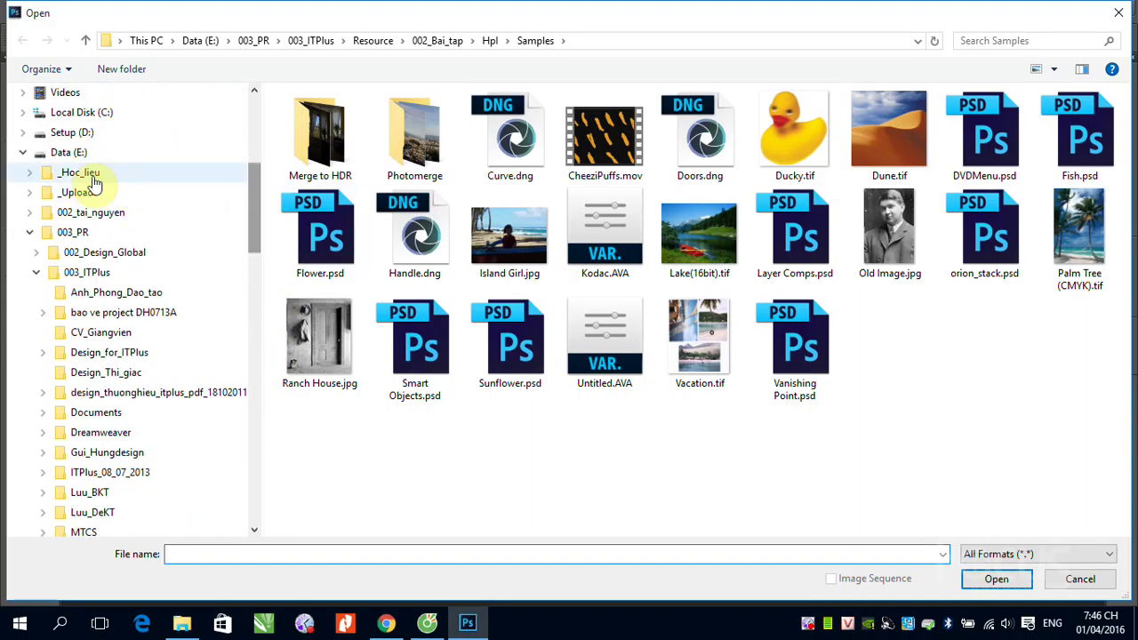
pyautogui.click(70, 133)
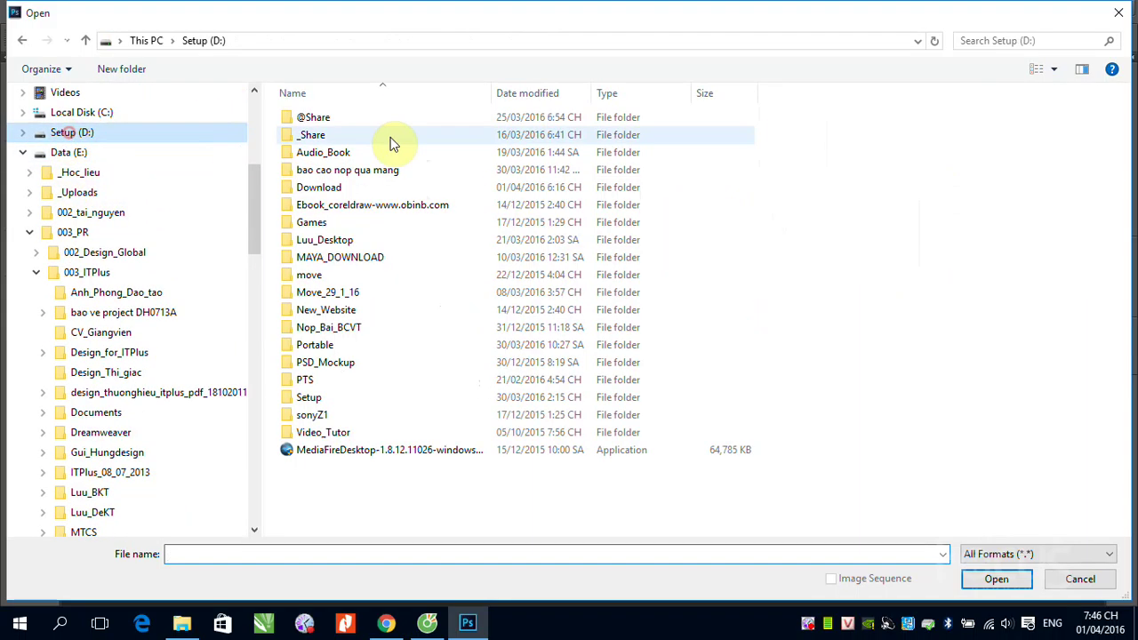
pyautogui.doubleClick(311, 119)
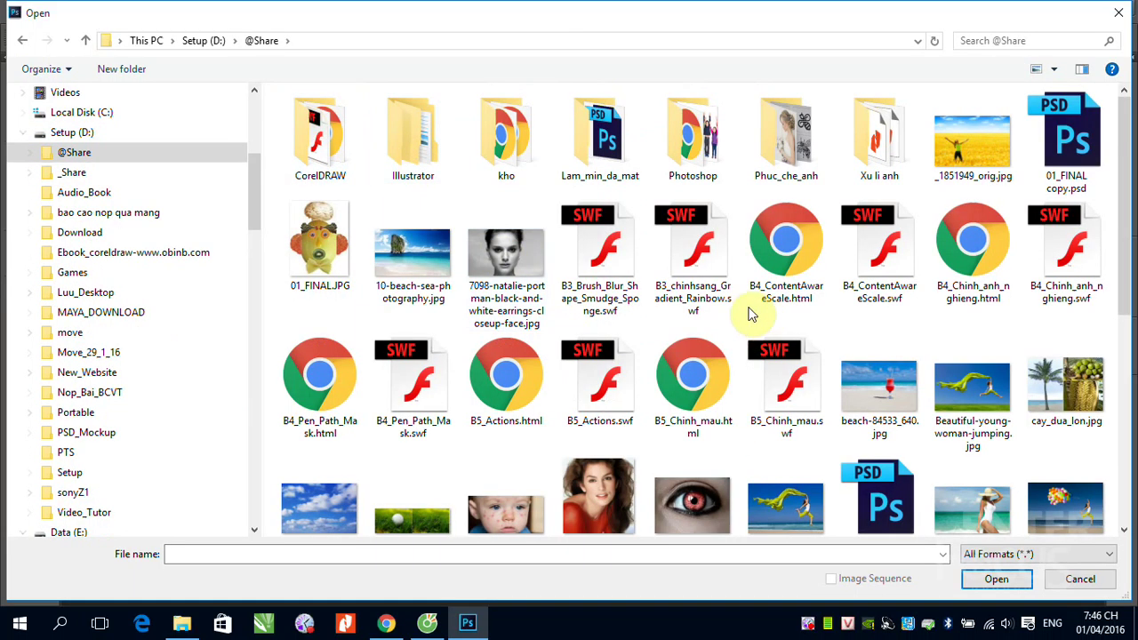
pyautogui.click(445, 258)
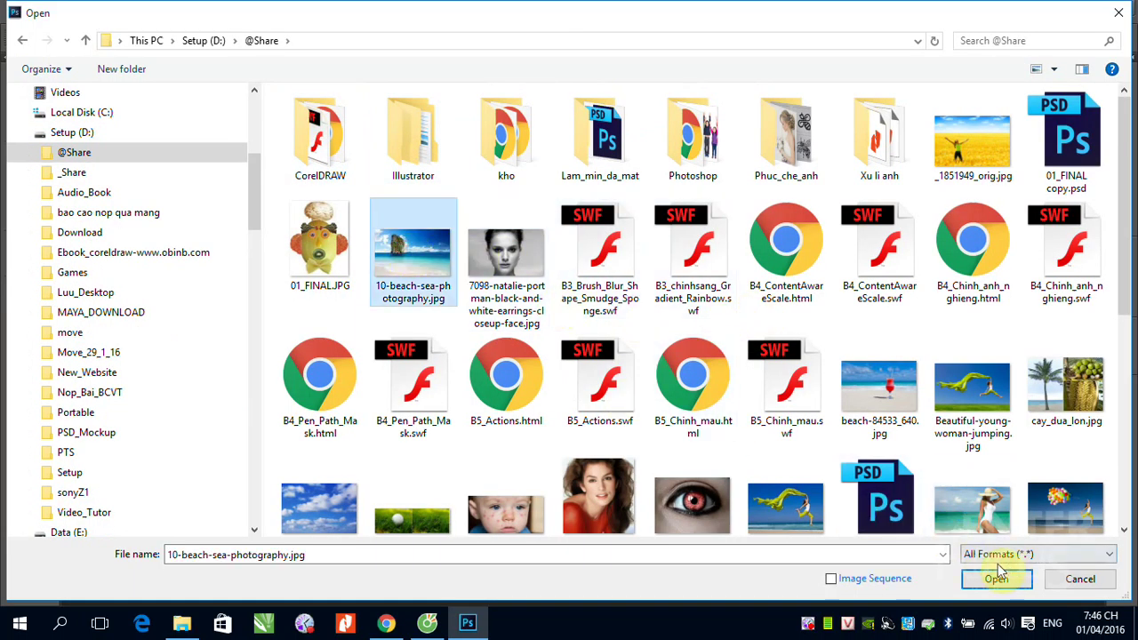
pyautogui.click(975, 394)
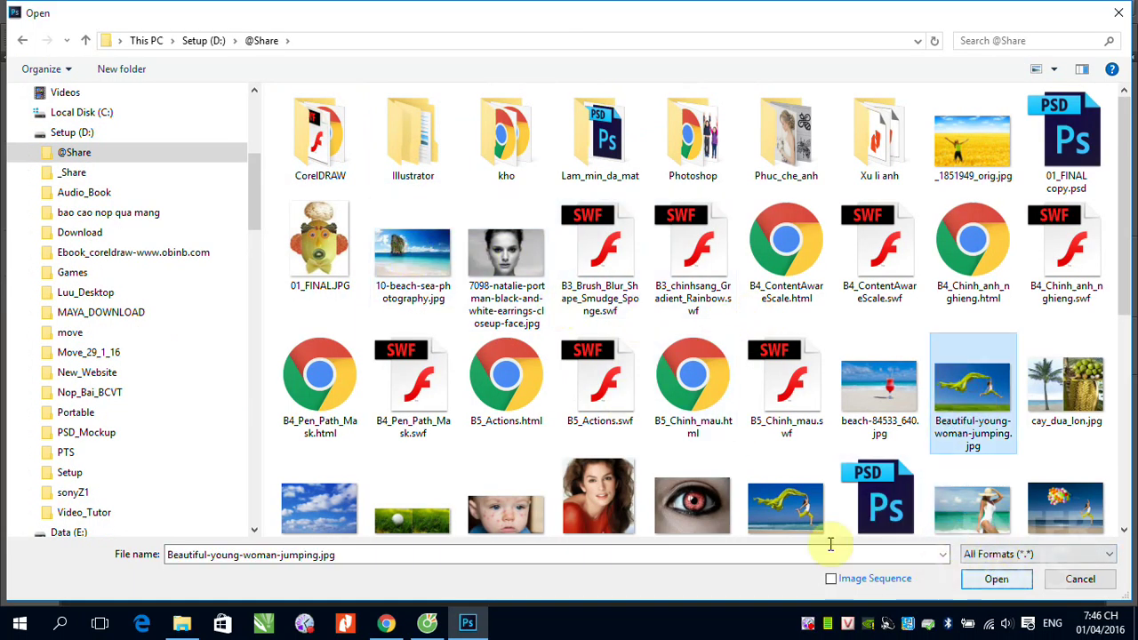
pyautogui.click(788, 516)
pyautogui.click(1000, 578)
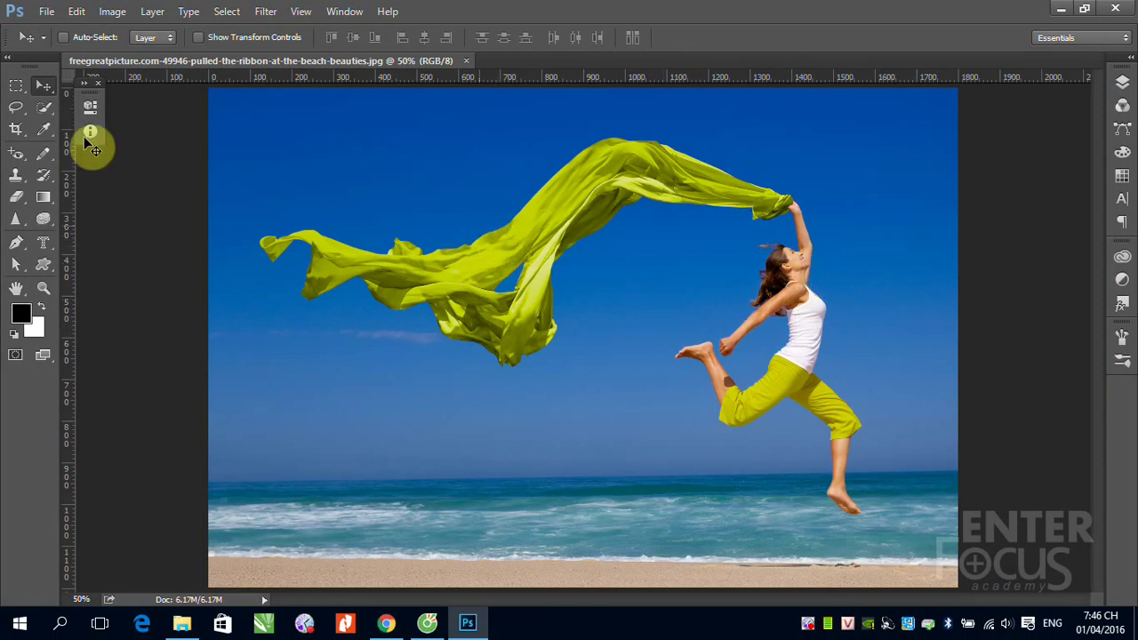
# Convert the ribbon beach photo to Grayscale, discarding its colour information
pyautogui.click(113, 14)
pyautogui.moveTo(122, 31)
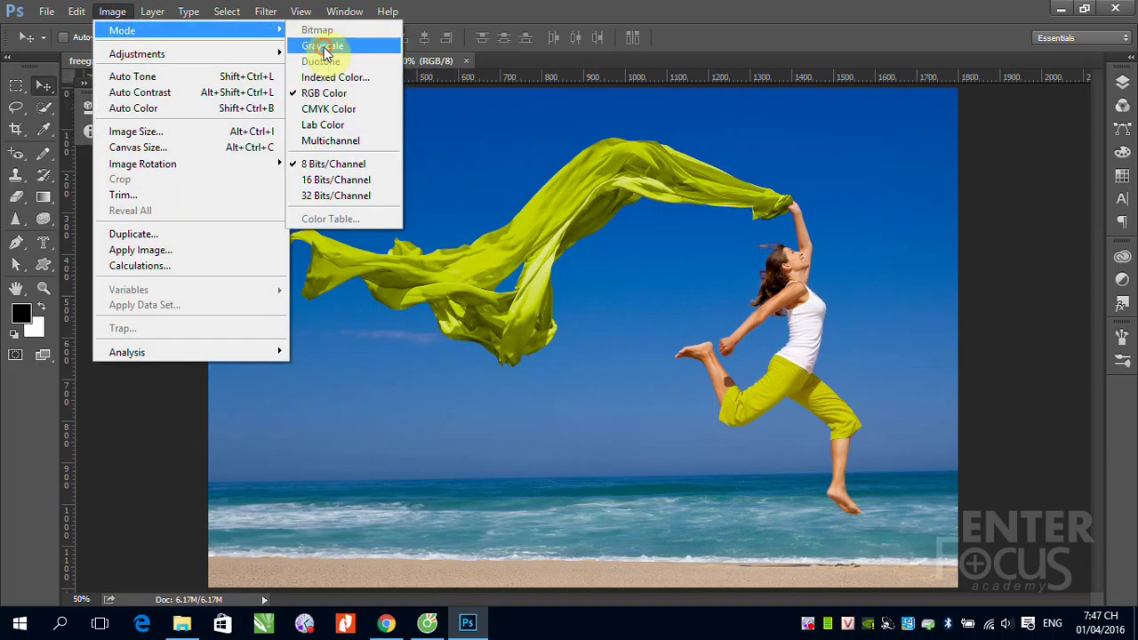
pyautogui.click(324, 47)
pyautogui.click(484, 258)
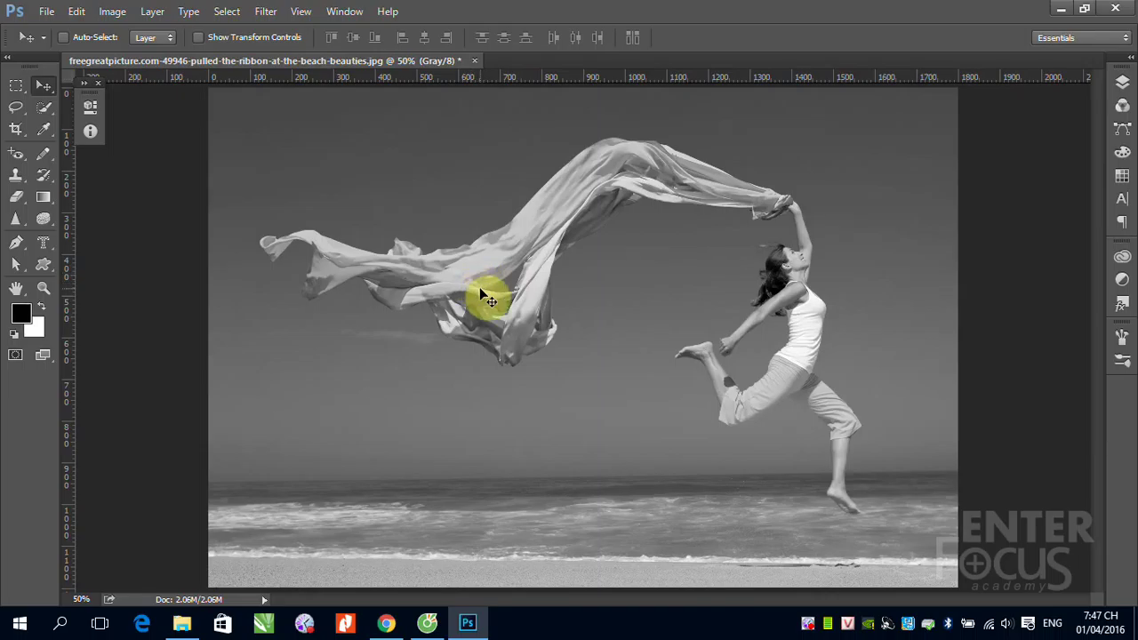
pyautogui.click(114, 13)
pyautogui.moveTo(122, 30)
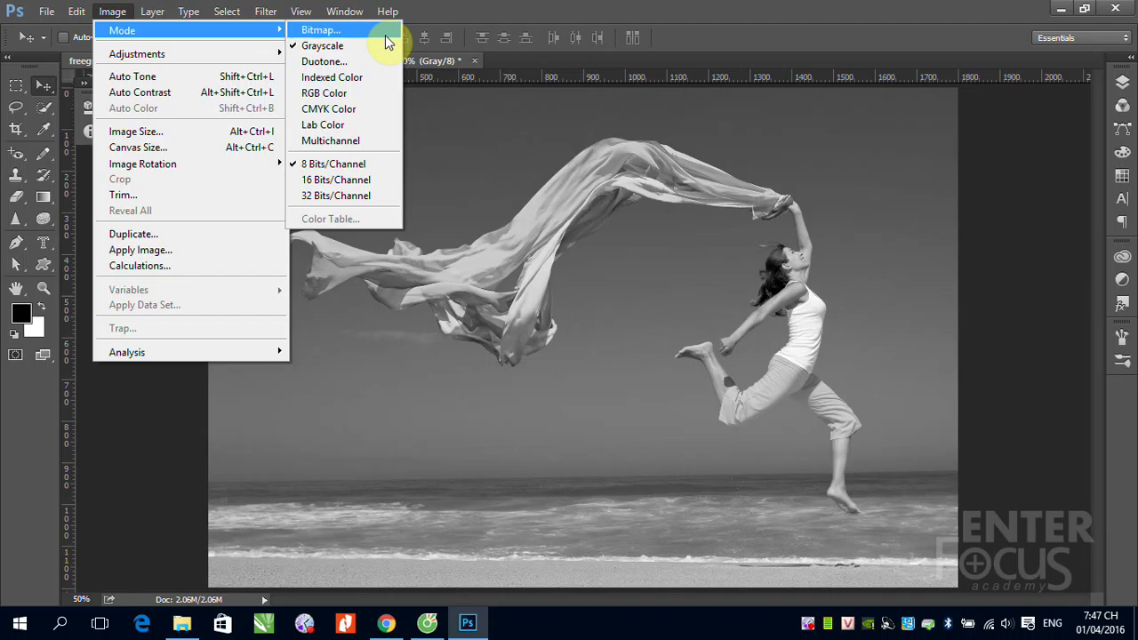
# Set Duotone Options to Duotone type with a red (ee0a0a) second ink
pyautogui.click(334, 63)
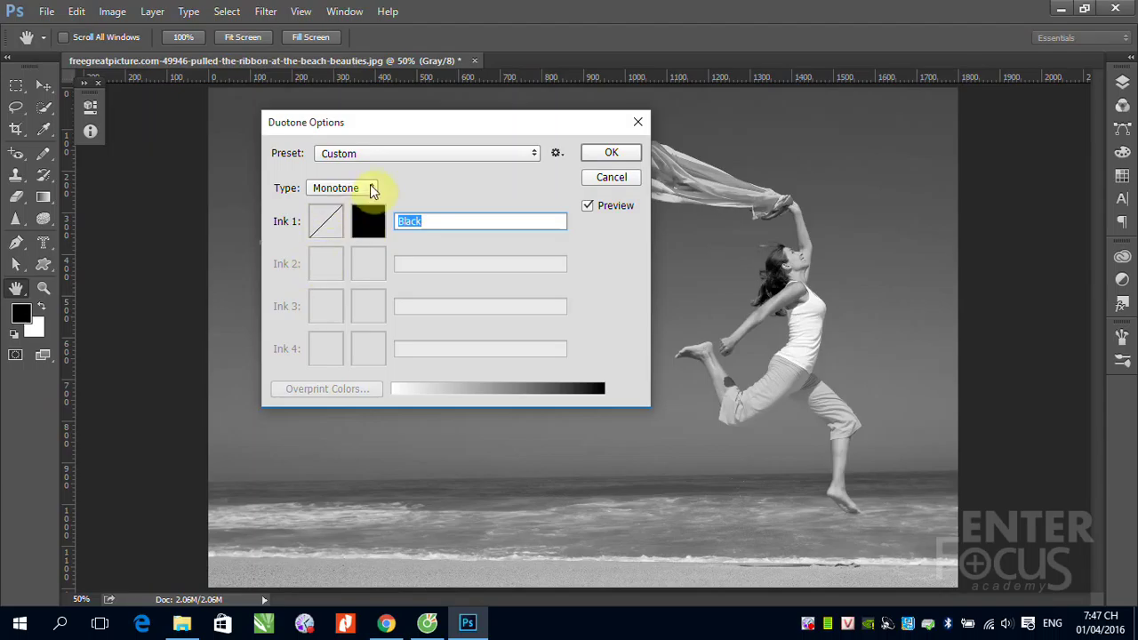
pyautogui.click(371, 188)
pyautogui.click(342, 216)
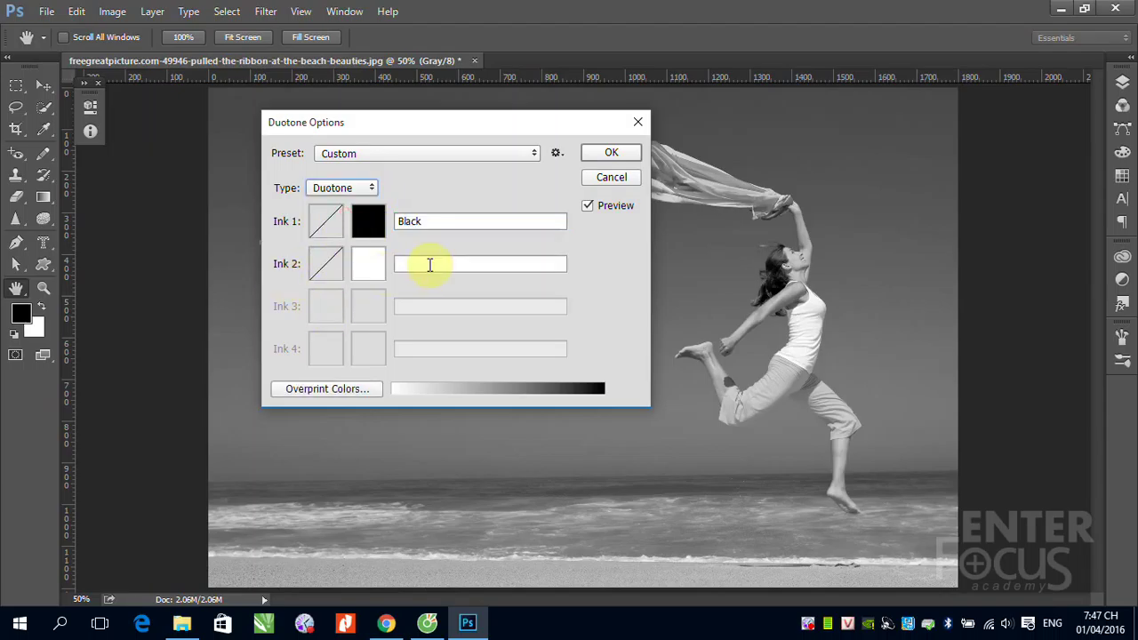
pyautogui.click(368, 265)
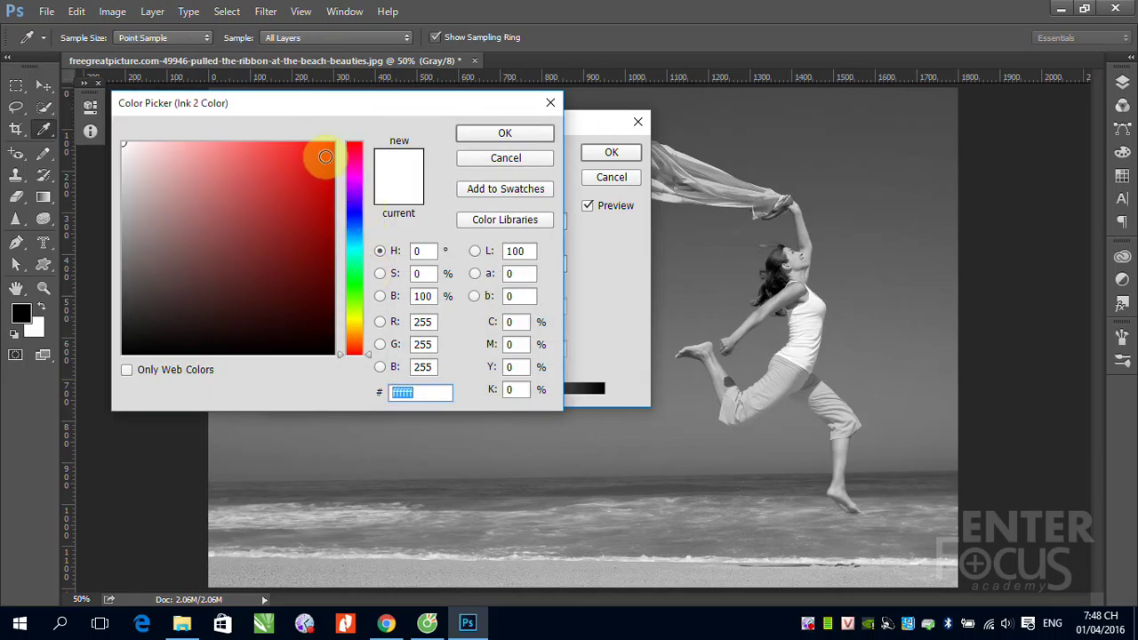
pyautogui.click(325, 157)
pyautogui.click(505, 132)
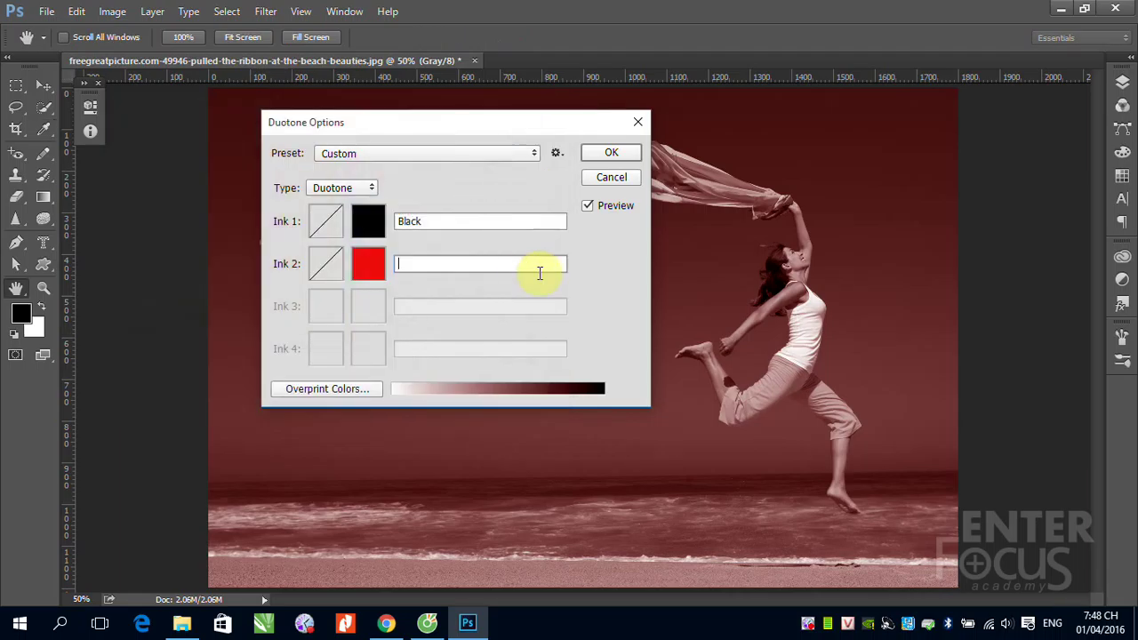
# Name the red second ink "Do" after the missing-name warning
pyautogui.click(611, 152)
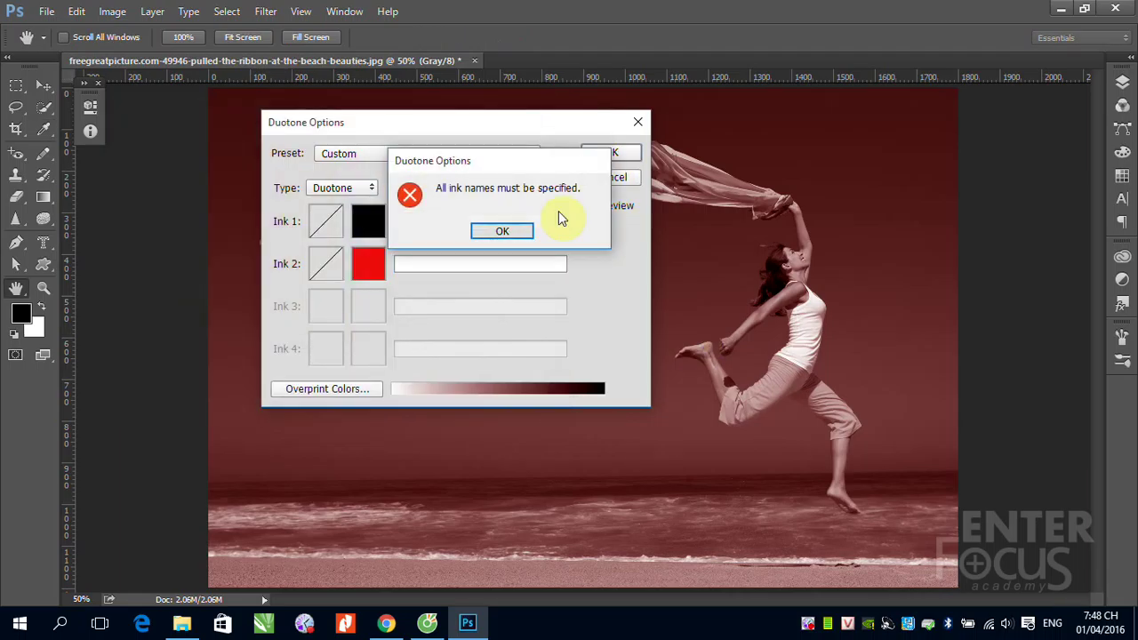
pyautogui.click(503, 233)
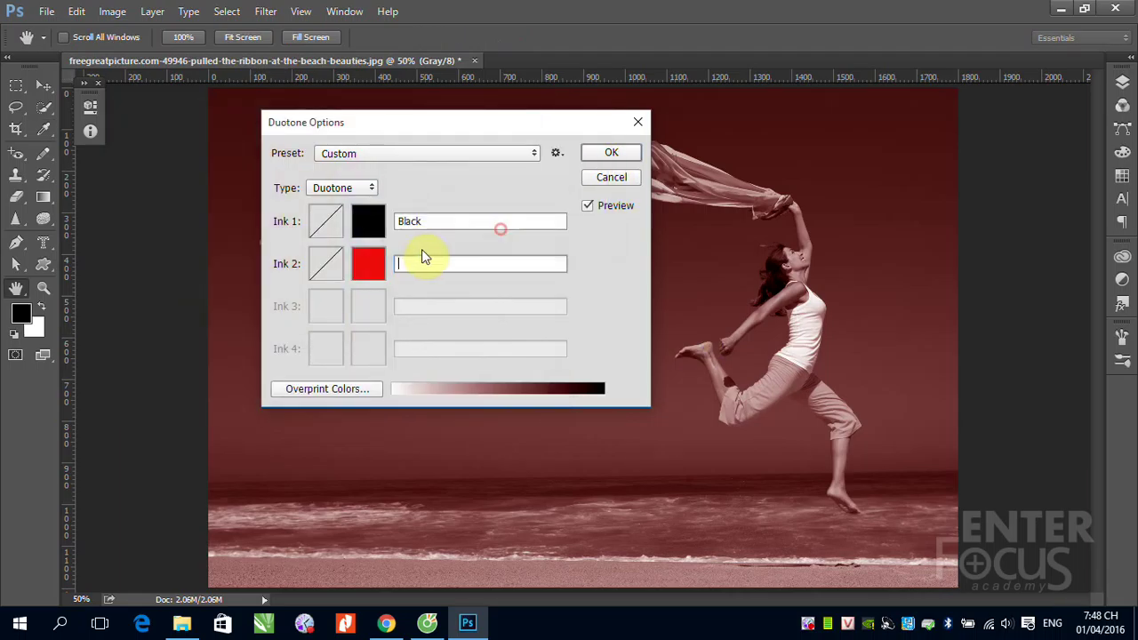
pyautogui.click(376, 266)
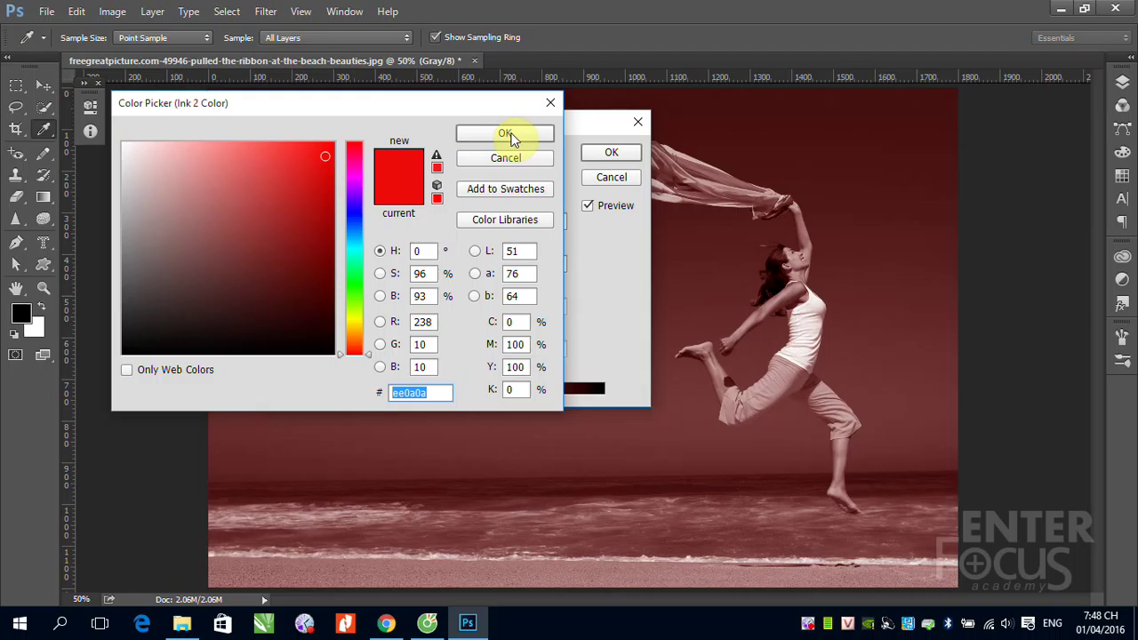
pyautogui.click(509, 133)
pyautogui.click(414, 264)
pyautogui.write('Do')
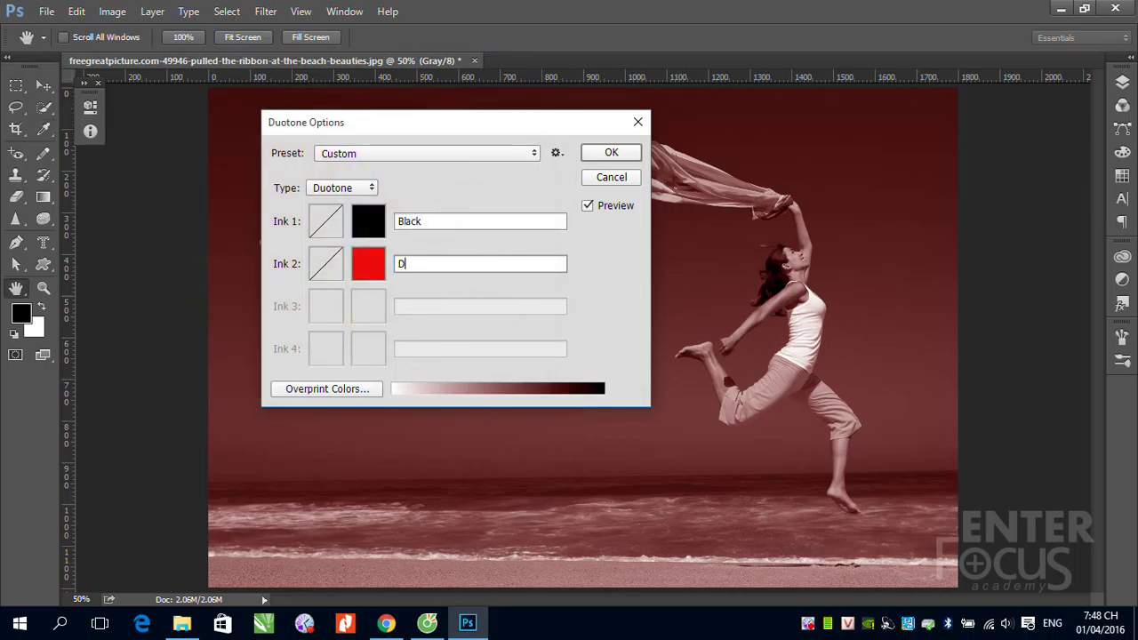
# Apply the black-and-red duotone, revert to full colour, and choose Grayscale mode again
pyautogui.click(611, 152)
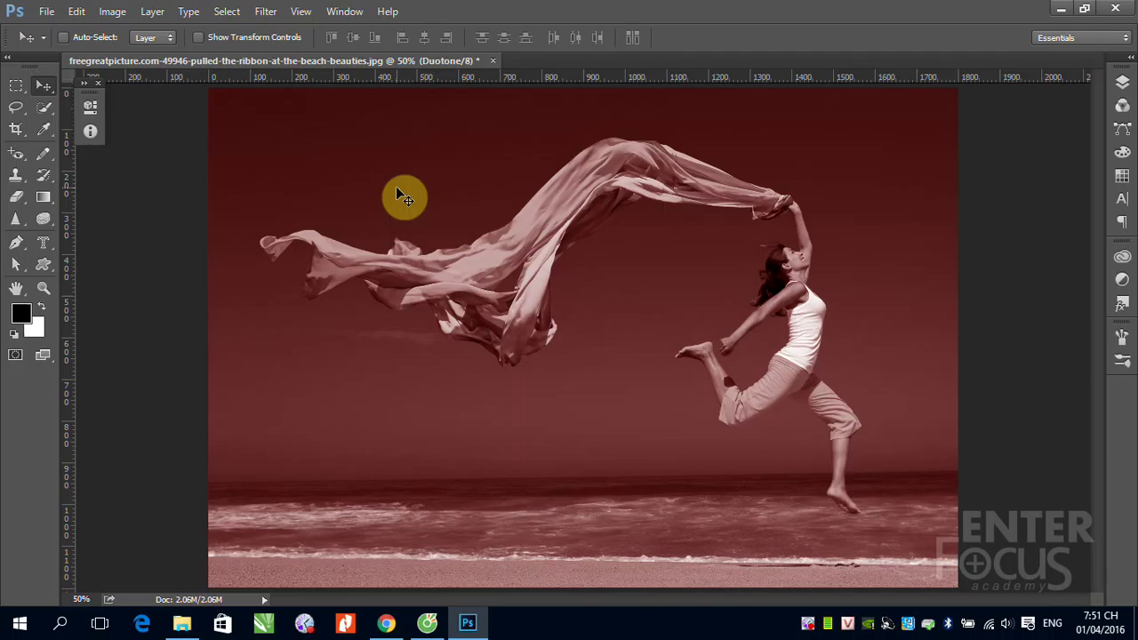
pyautogui.hotkey('ctrl', 'z')
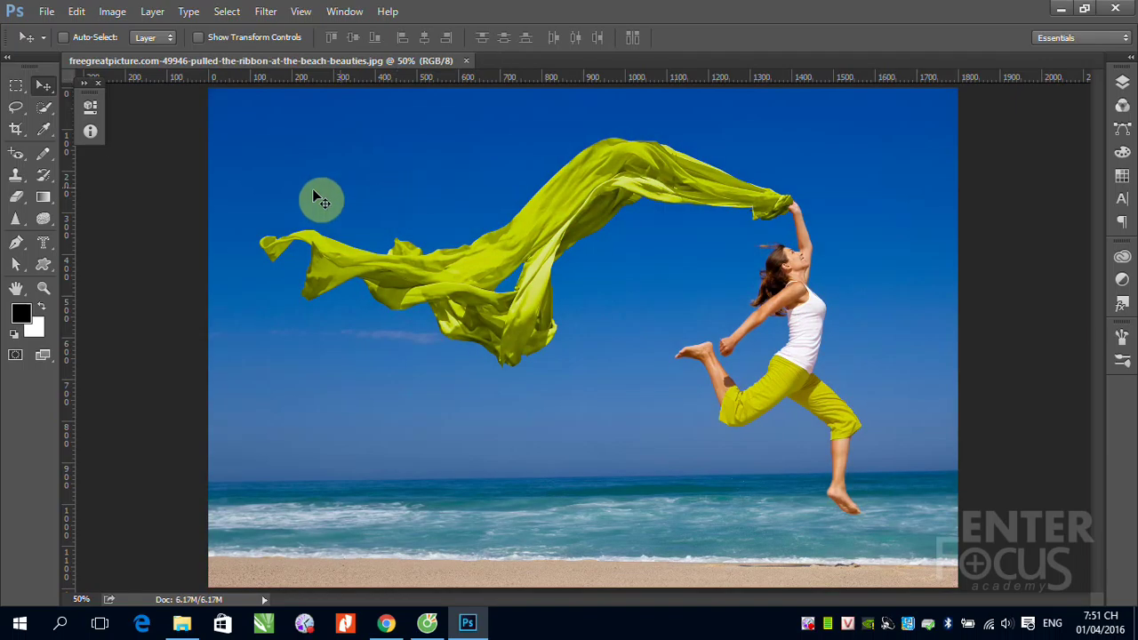
pyautogui.click(113, 12)
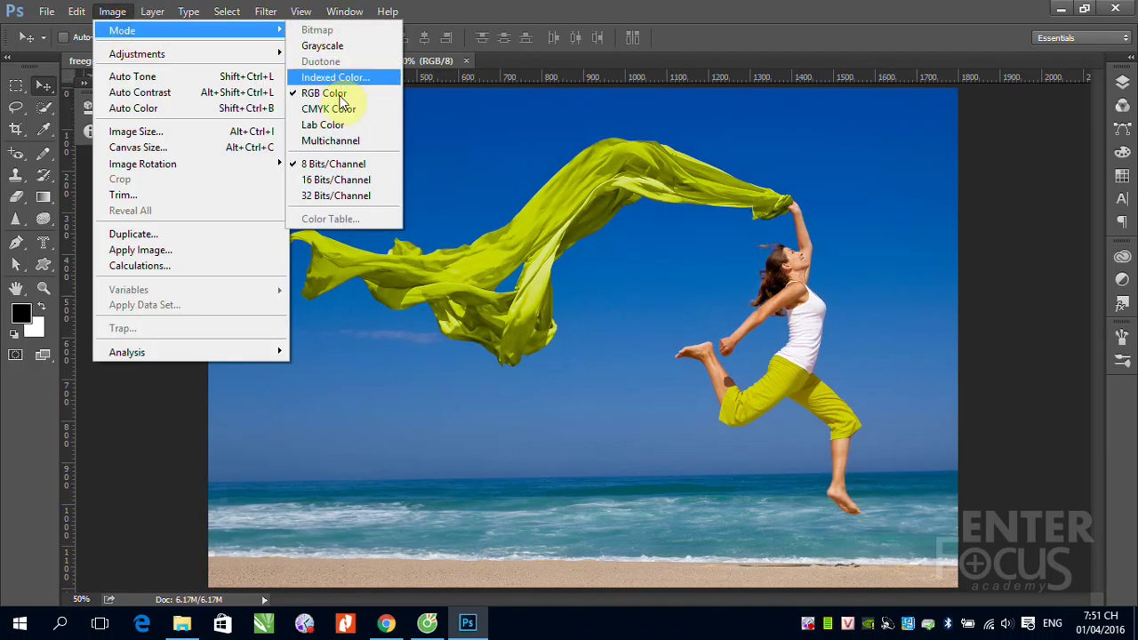
pyautogui.click(322, 43)
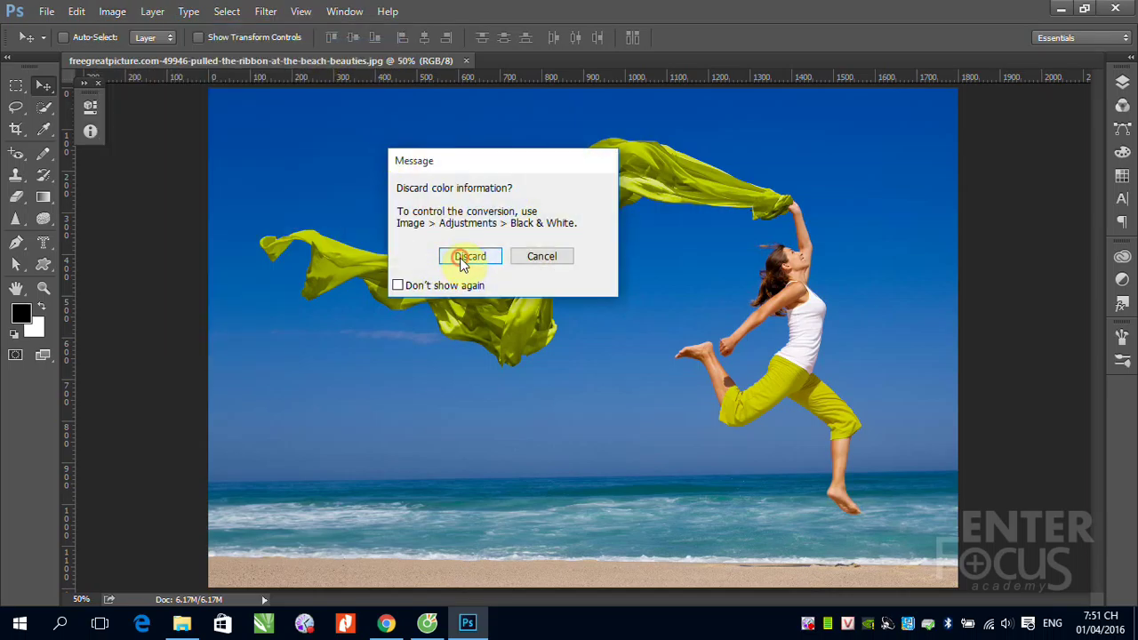
# Discard colour to make the photo grayscale, then try a Tritone setup and cancel it
pyautogui.click(467, 257)
pyautogui.click(113, 11)
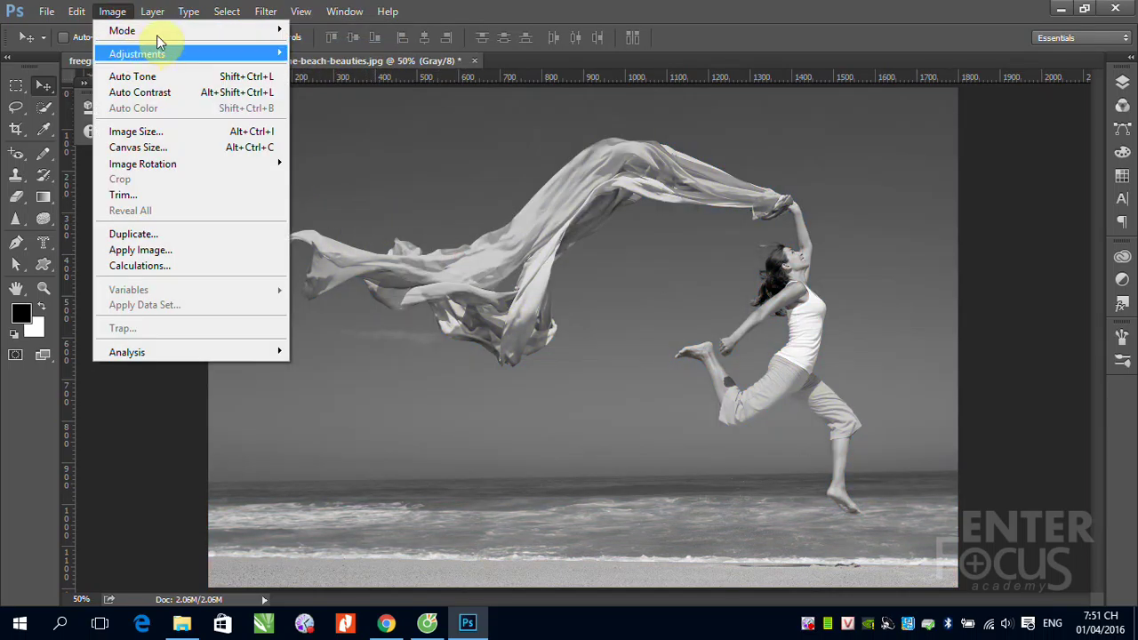
pyautogui.moveTo(122, 30)
pyautogui.click(323, 62)
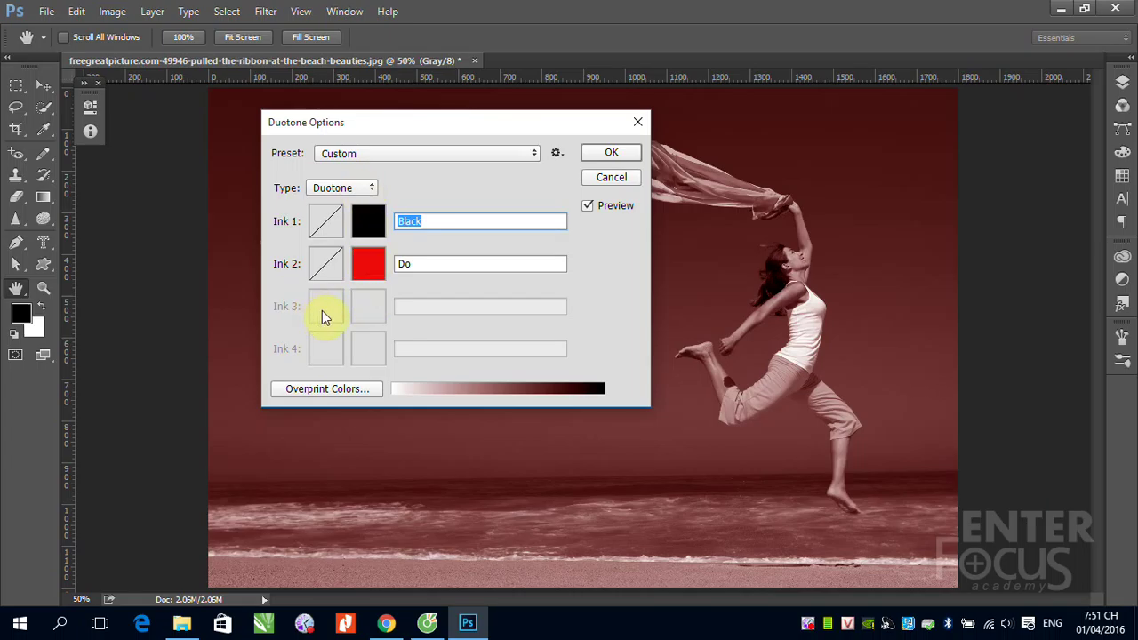
pyautogui.click(369, 189)
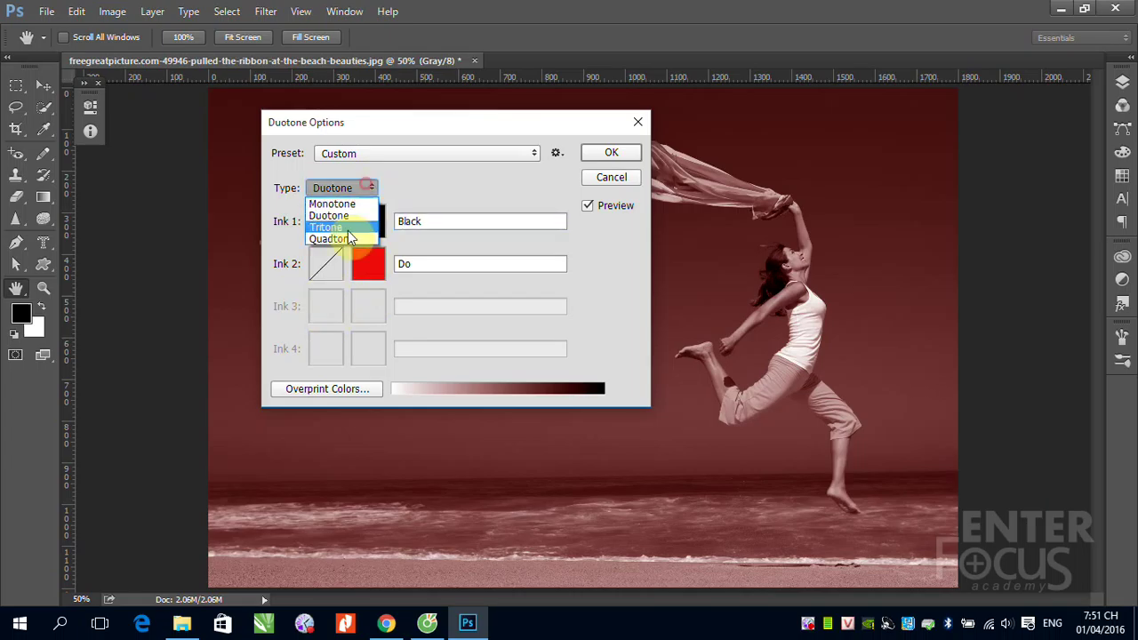
pyautogui.click(343, 226)
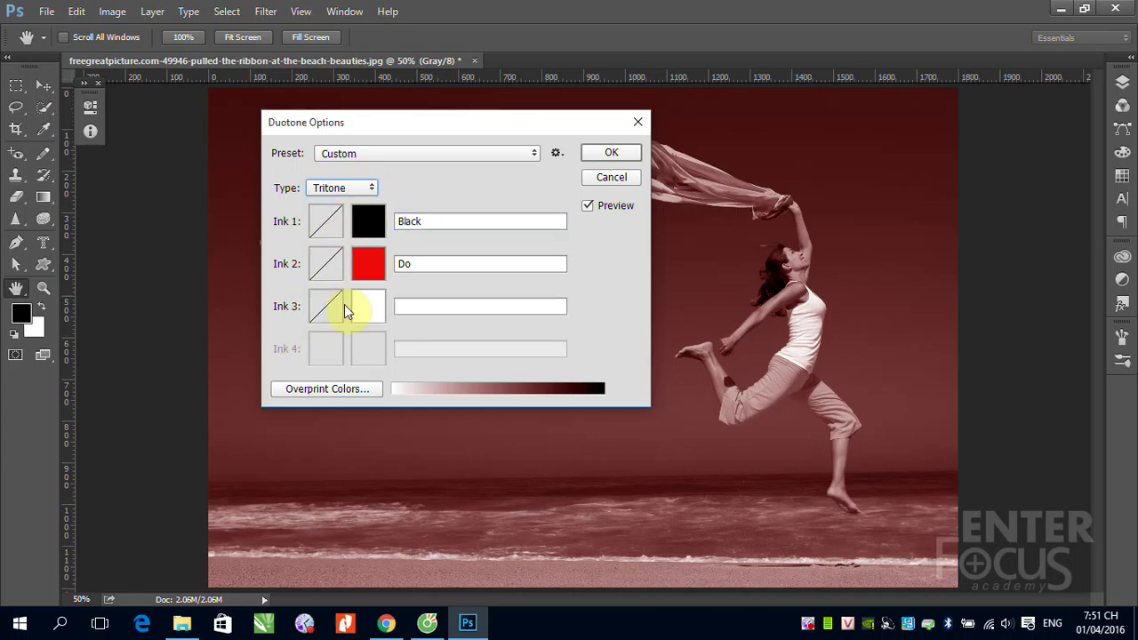
pyautogui.click(370, 187)
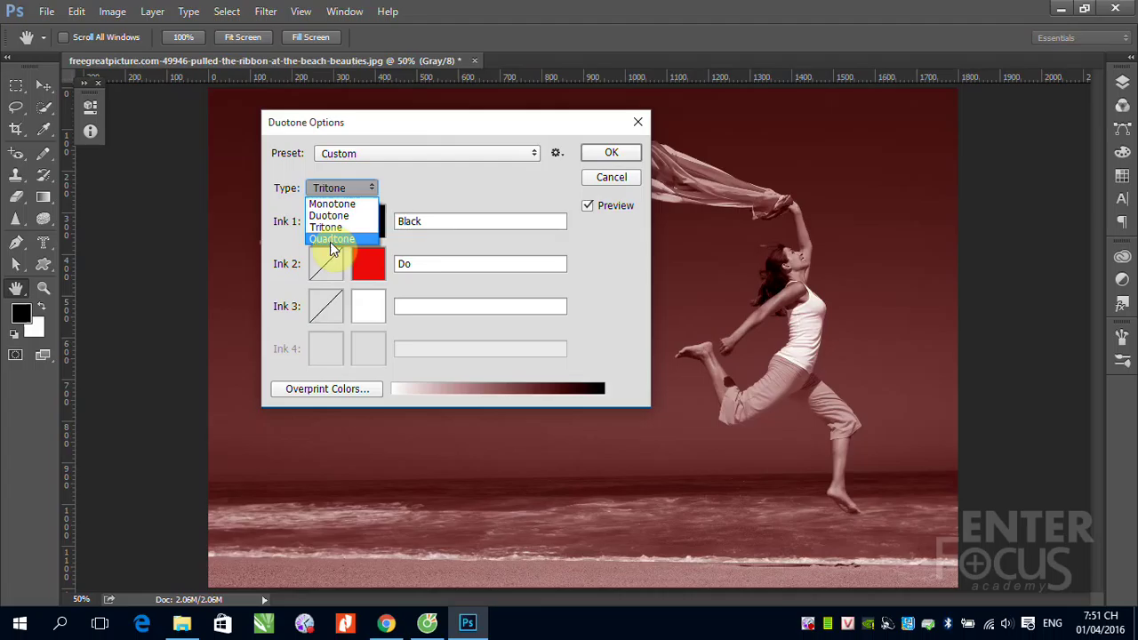
pyautogui.click(420, 264)
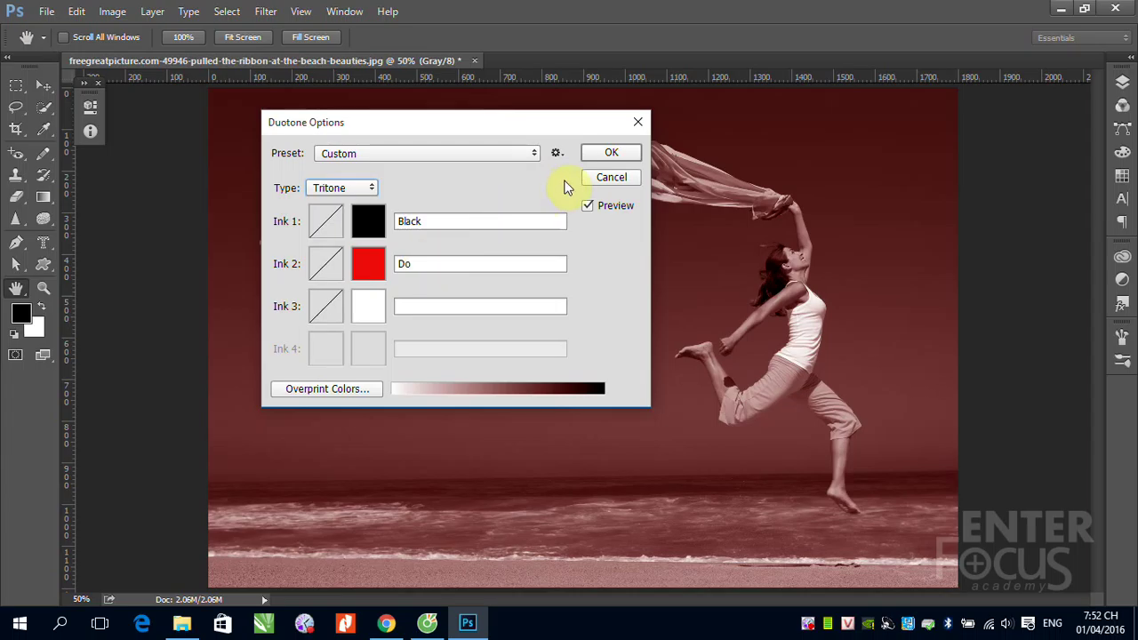
pyautogui.click(610, 178)
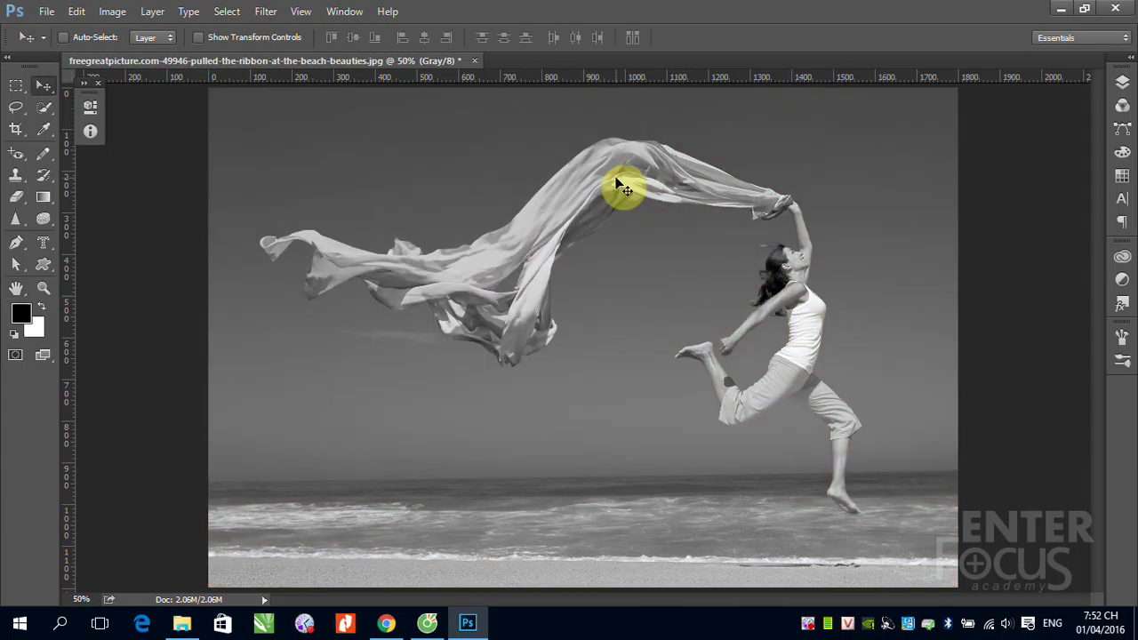
# Undo back to colour, then reconvert the beach photo to Grayscale, discarding colour
pyautogui.hotkey('ctrl', 'z')
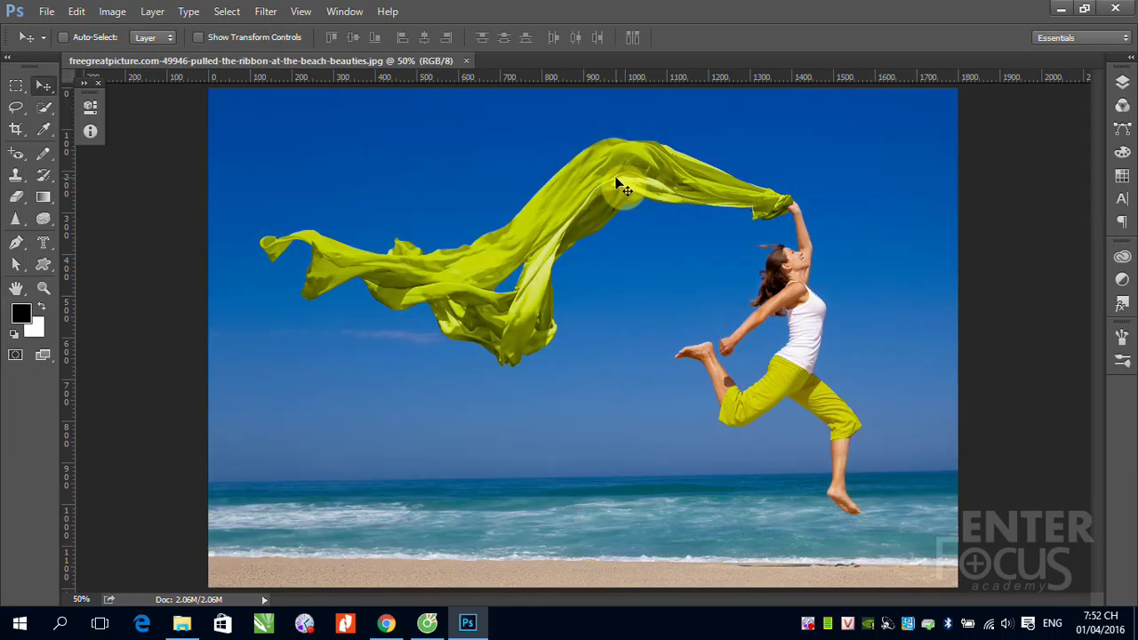
pyautogui.click(127, 12)
pyautogui.moveTo(122, 30)
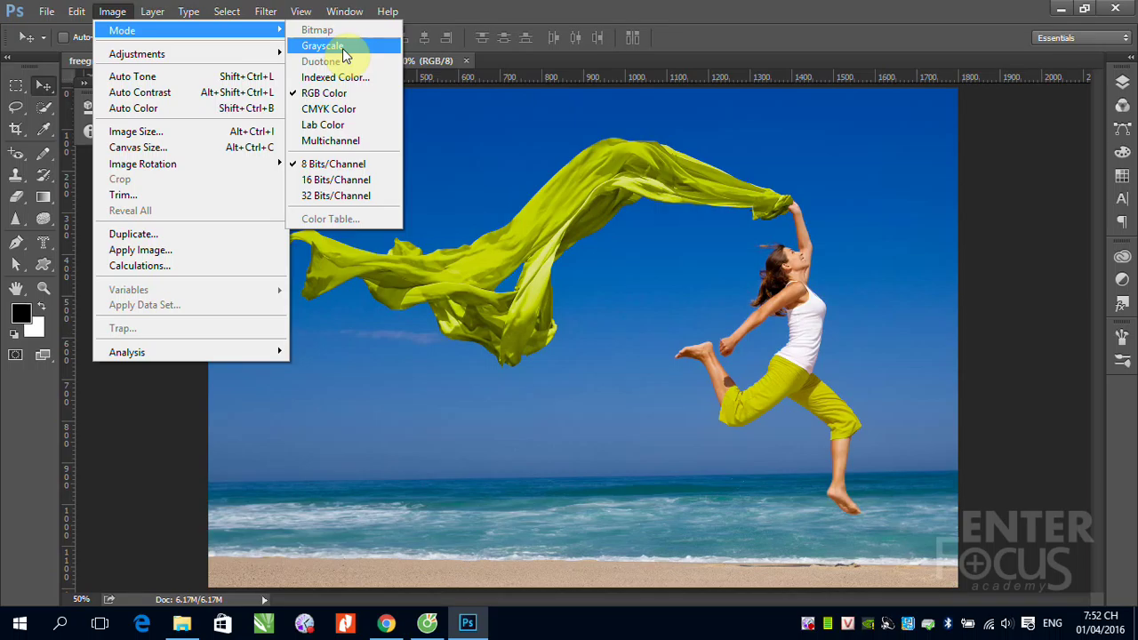
pyautogui.click(342, 46)
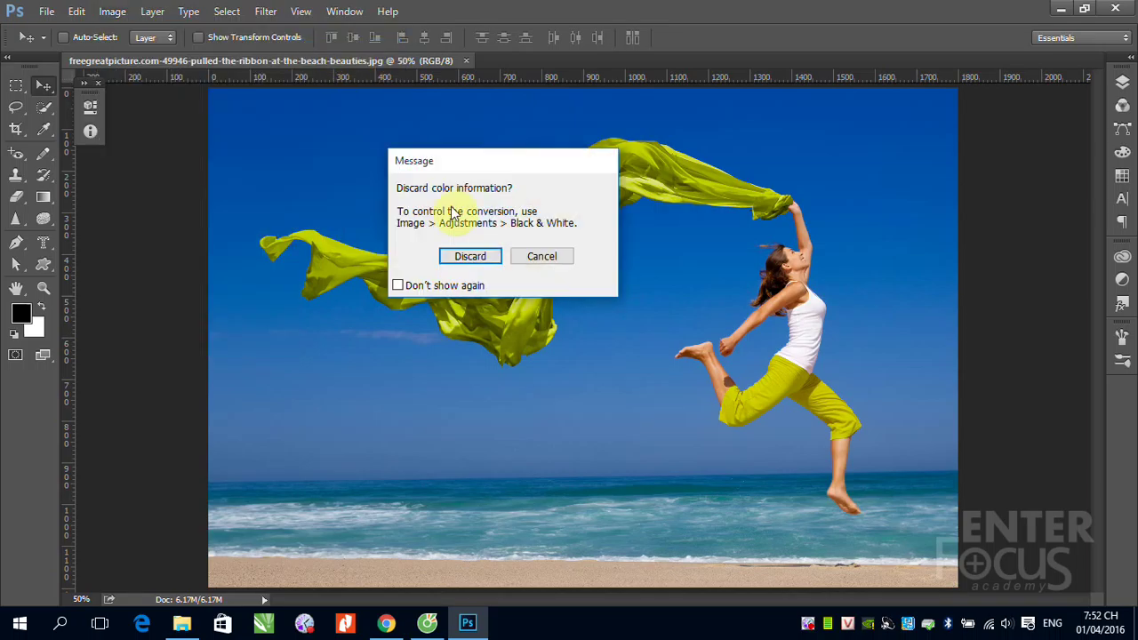
pyautogui.click(466, 252)
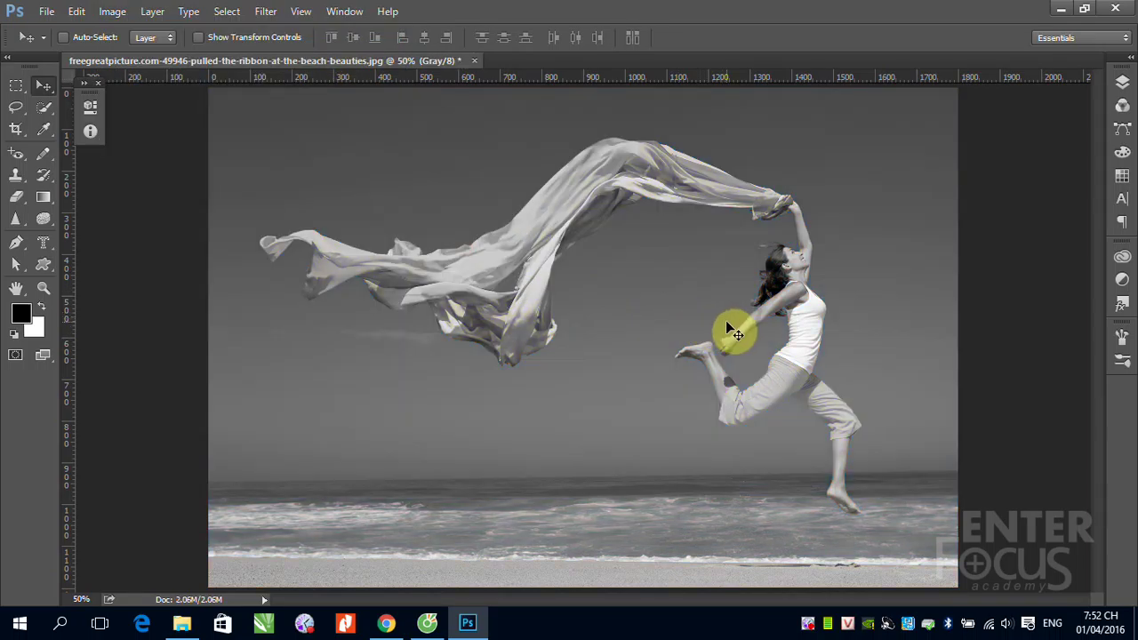
pyautogui.click(114, 13)
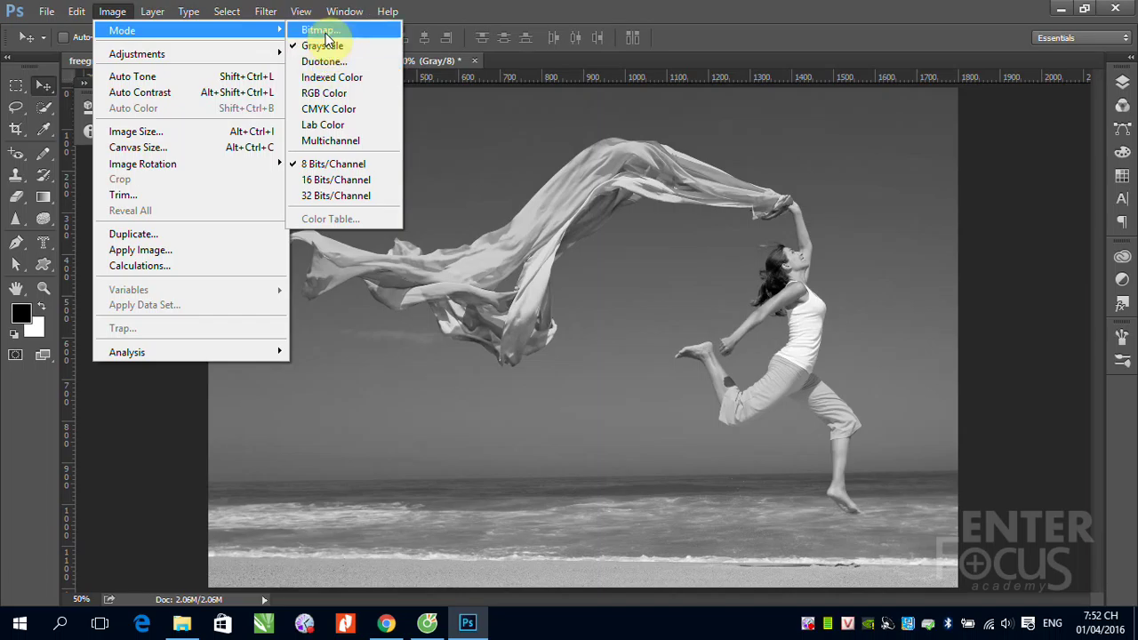
# Skip the Bitmap conversion, duplicate the grayscale beach photo, and tile both 2-up vertically
pyautogui.click(322, 32)
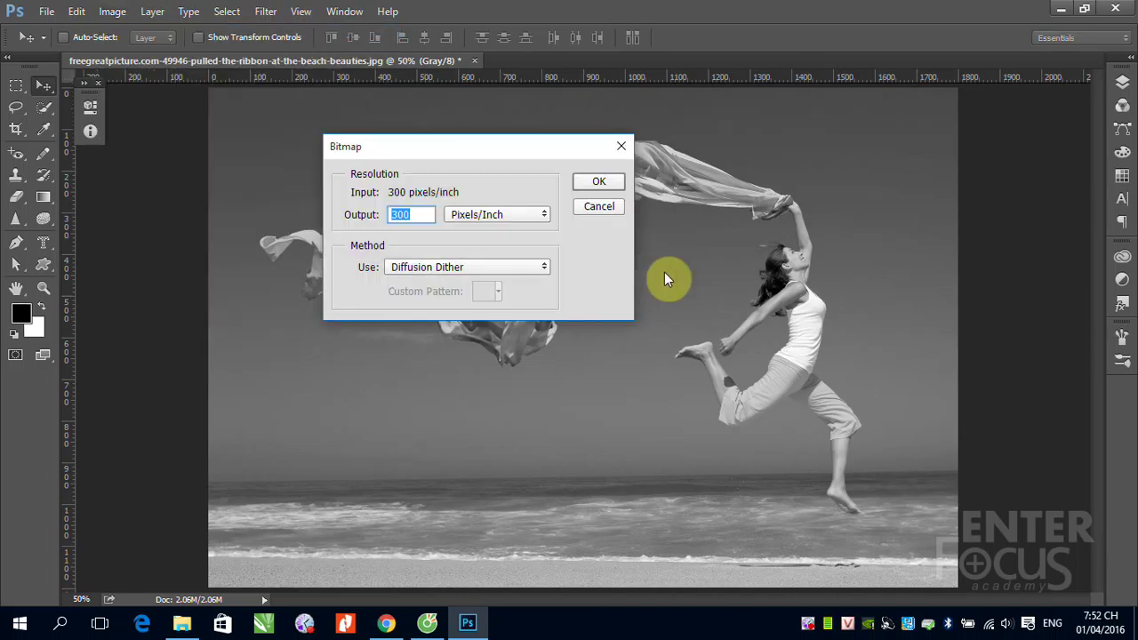
pyautogui.click(599, 207)
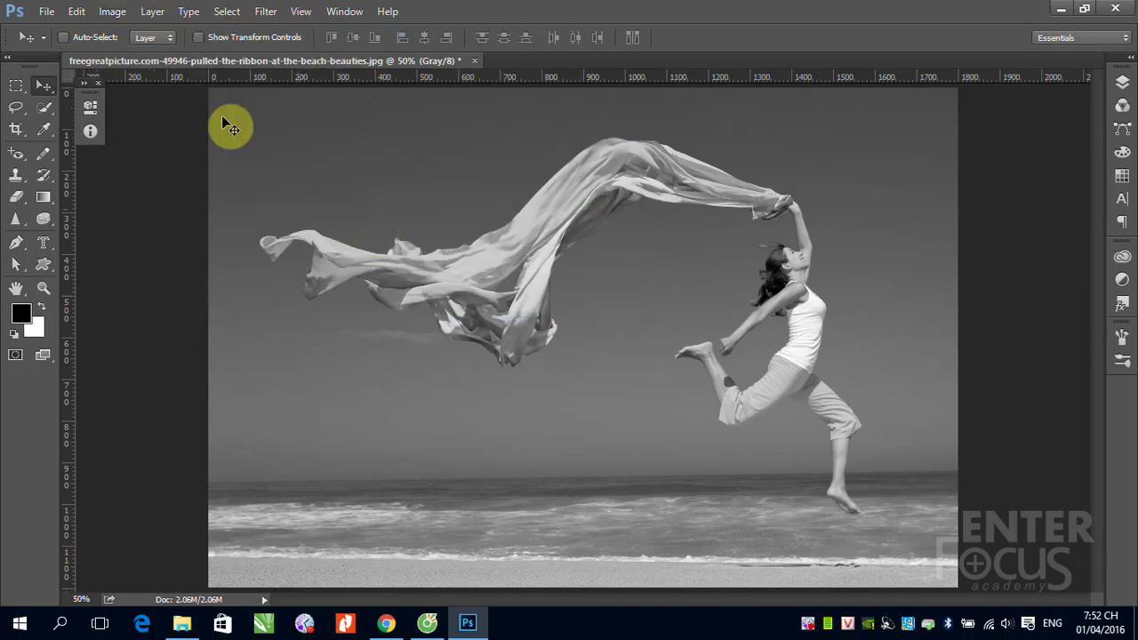
pyautogui.click(113, 11)
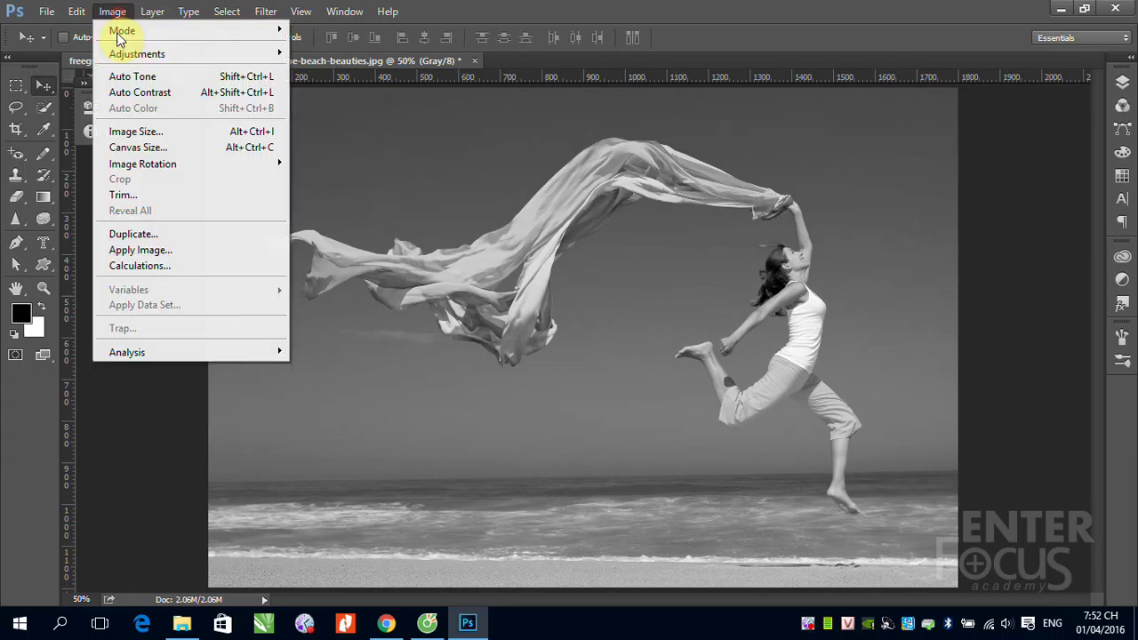
pyautogui.click(142, 234)
pyautogui.click(708, 208)
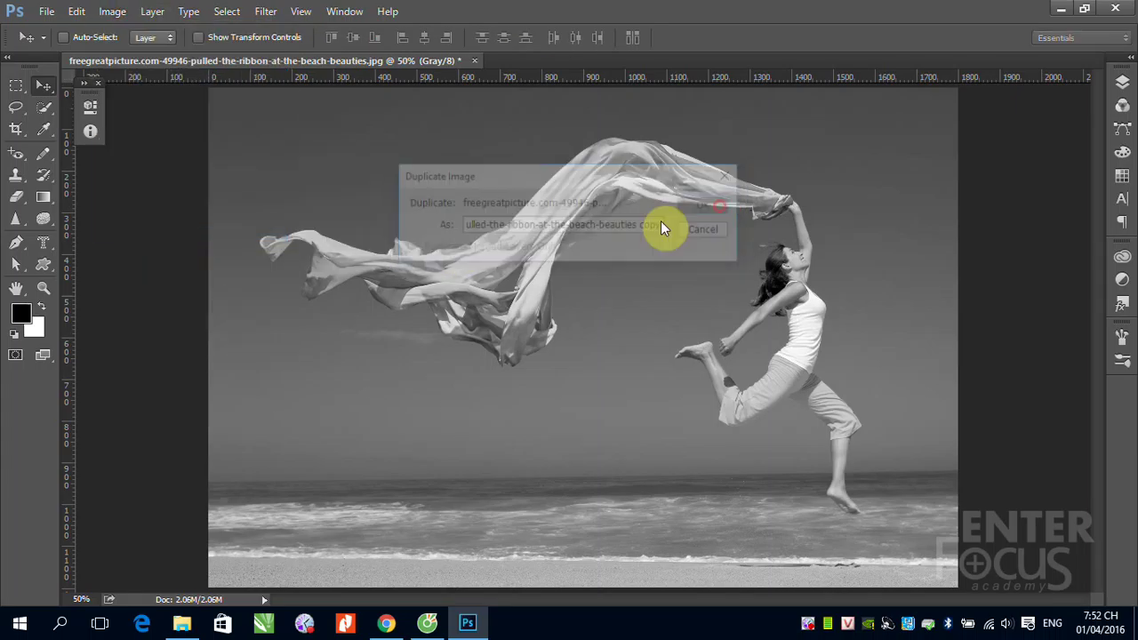
pyautogui.click(344, 11)
pyautogui.moveTo(614, 27)
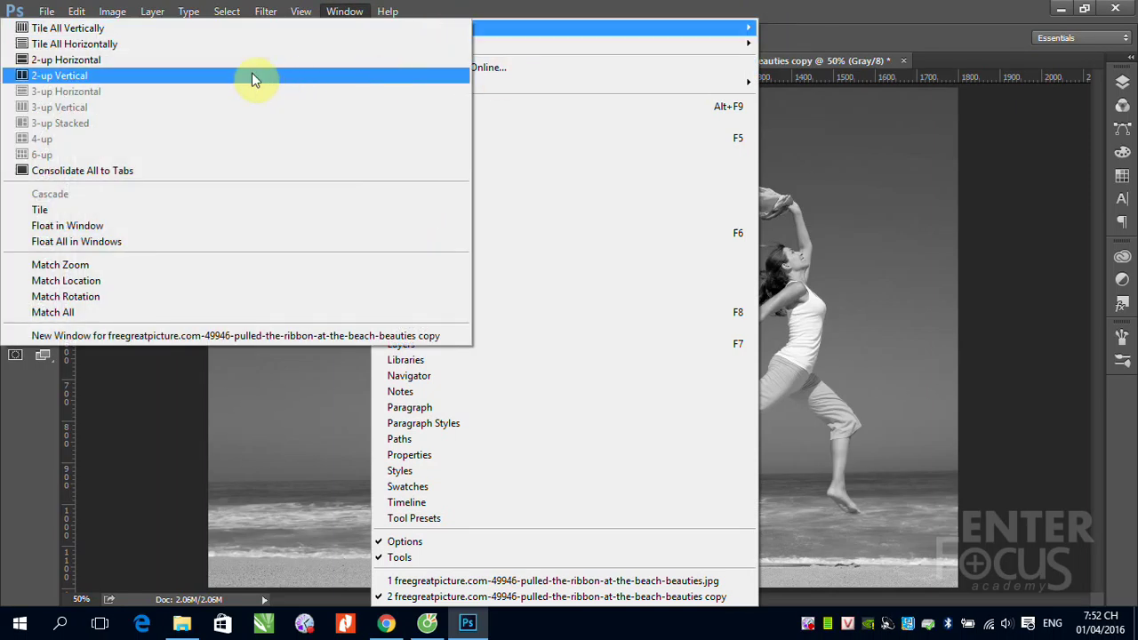
pyautogui.click(231, 76)
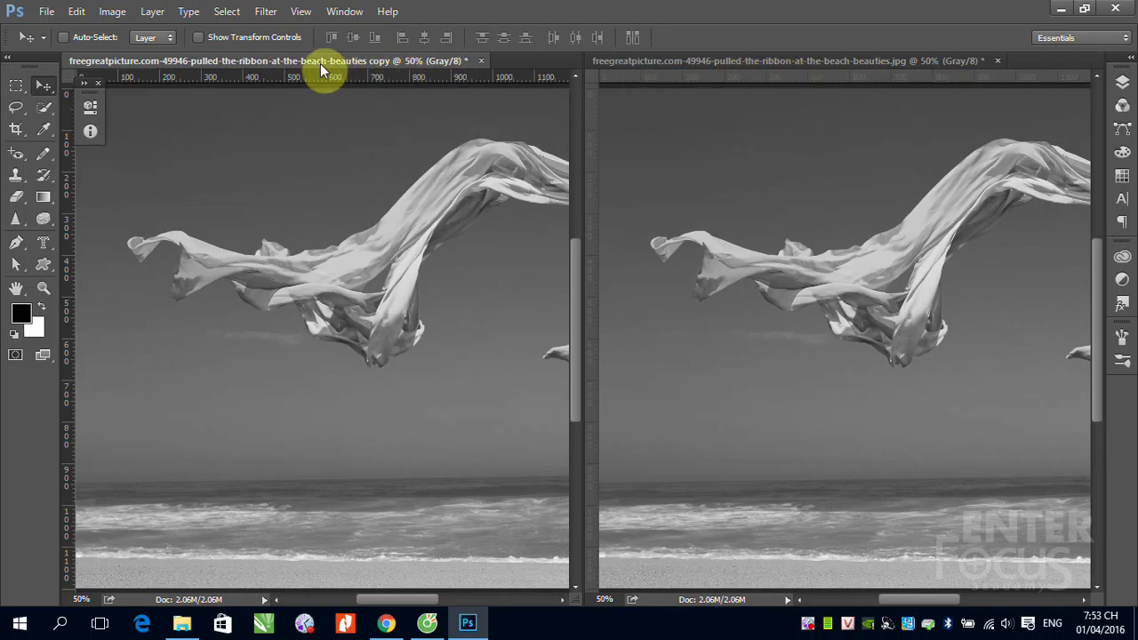
# Convert the copy to a 300 pixels/inch Diffusion Dither Bitmap
pyautogui.click(112, 11)
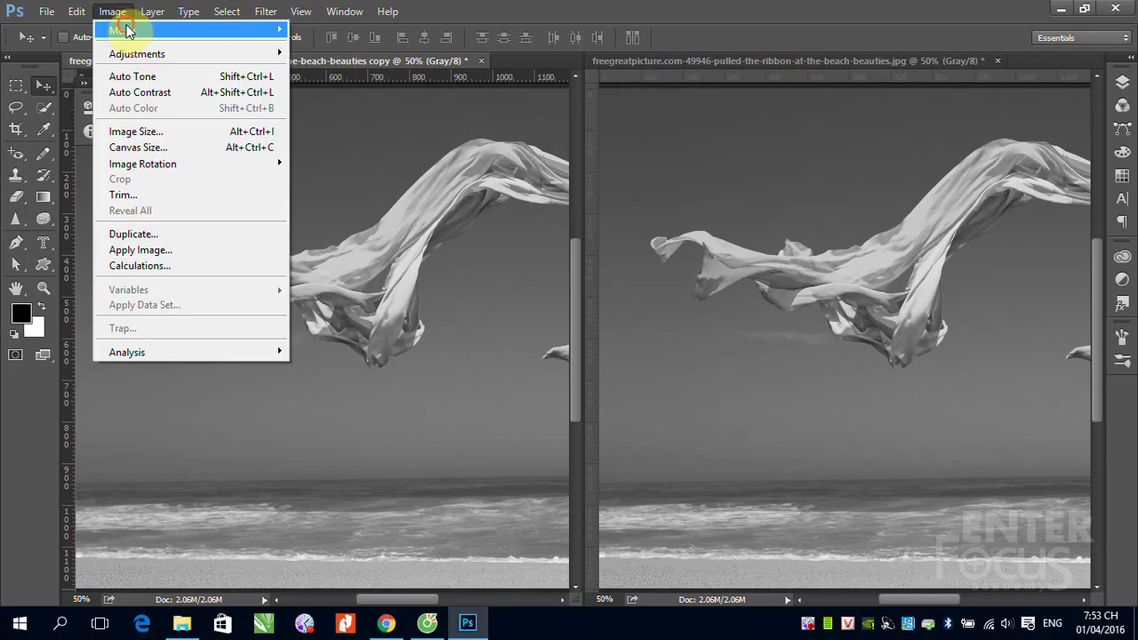
pyautogui.click(340, 31)
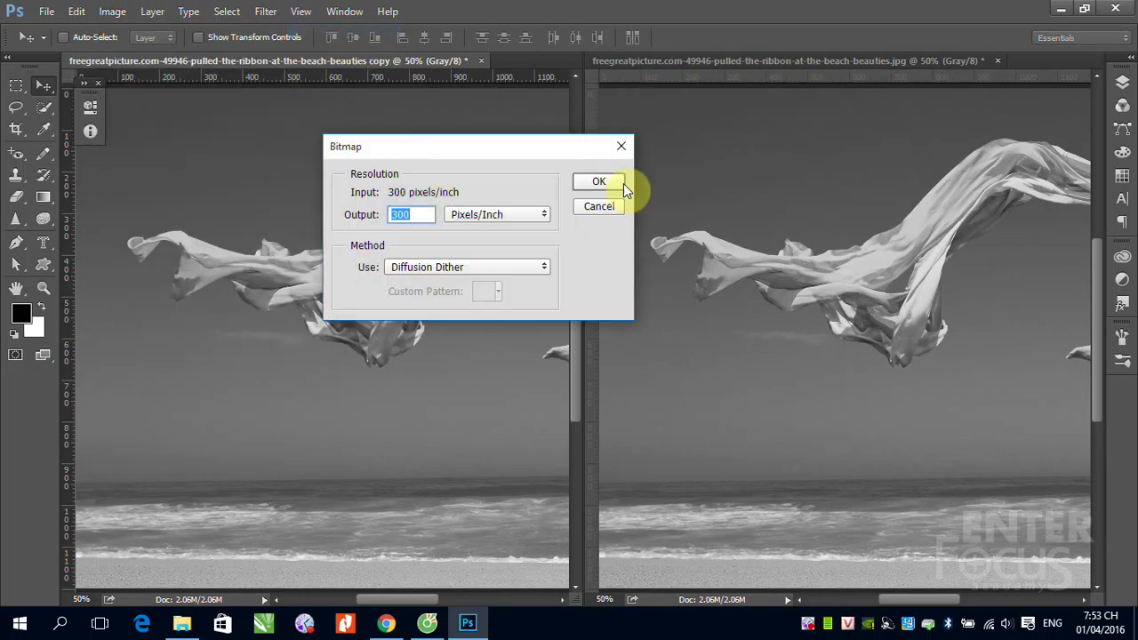
pyautogui.click(597, 180)
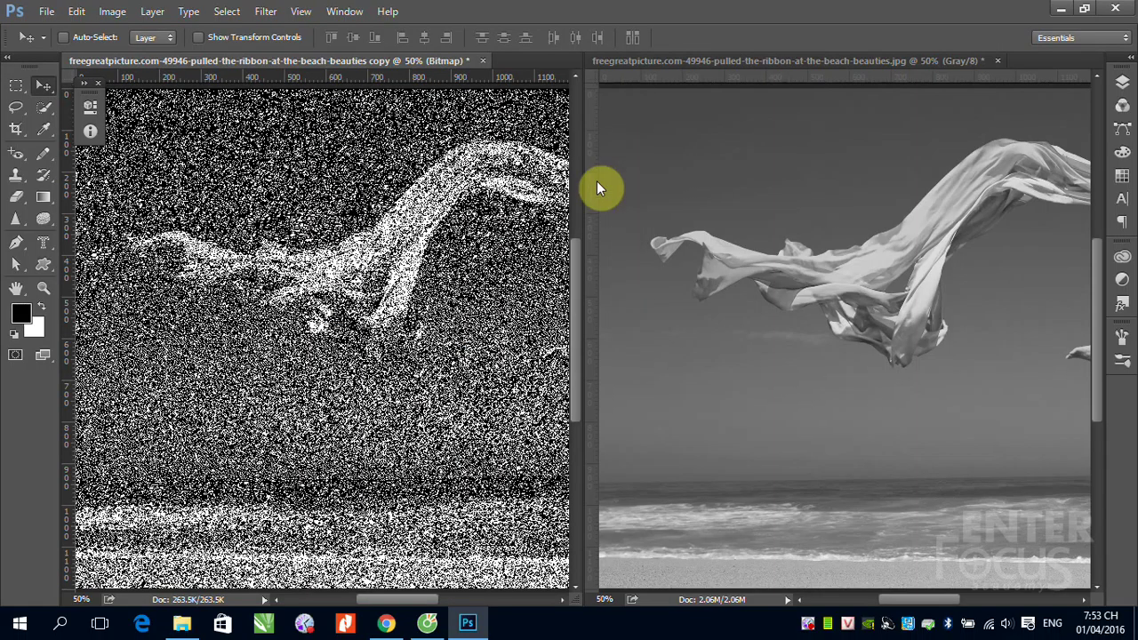
# Zoom out on both the Bitmap copy and the grayscale original
pyautogui.scroll(-1, 403, 389)
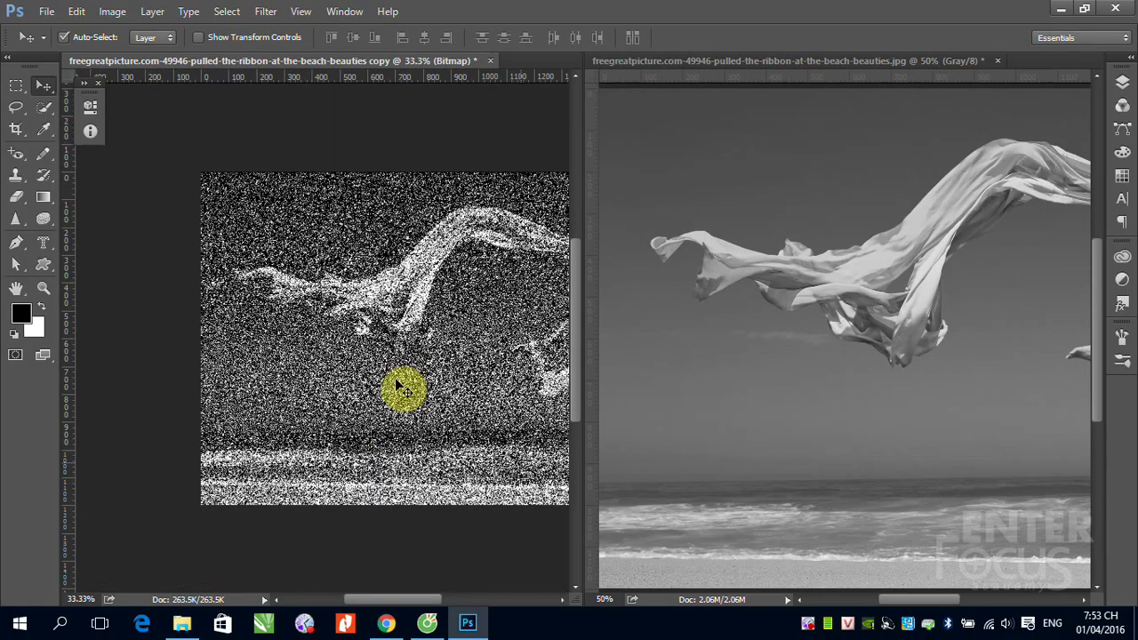
pyautogui.scroll(-1, 403, 388)
pyautogui.click(647, 413)
pyautogui.scroll(-1, 647, 414)
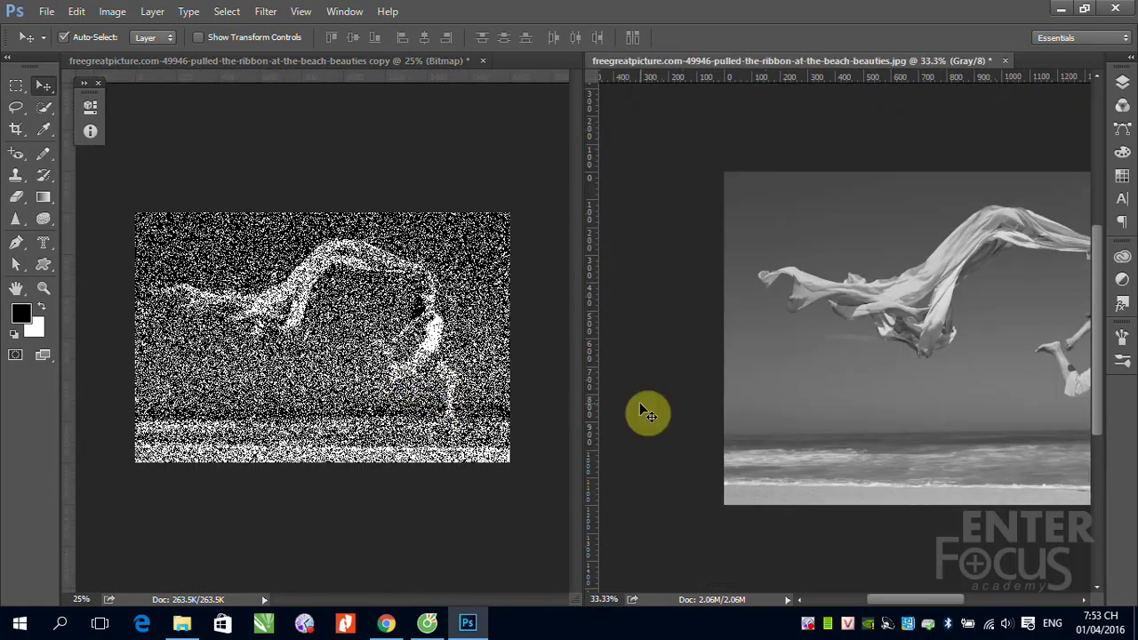
pyautogui.scroll(-1, 647, 413)
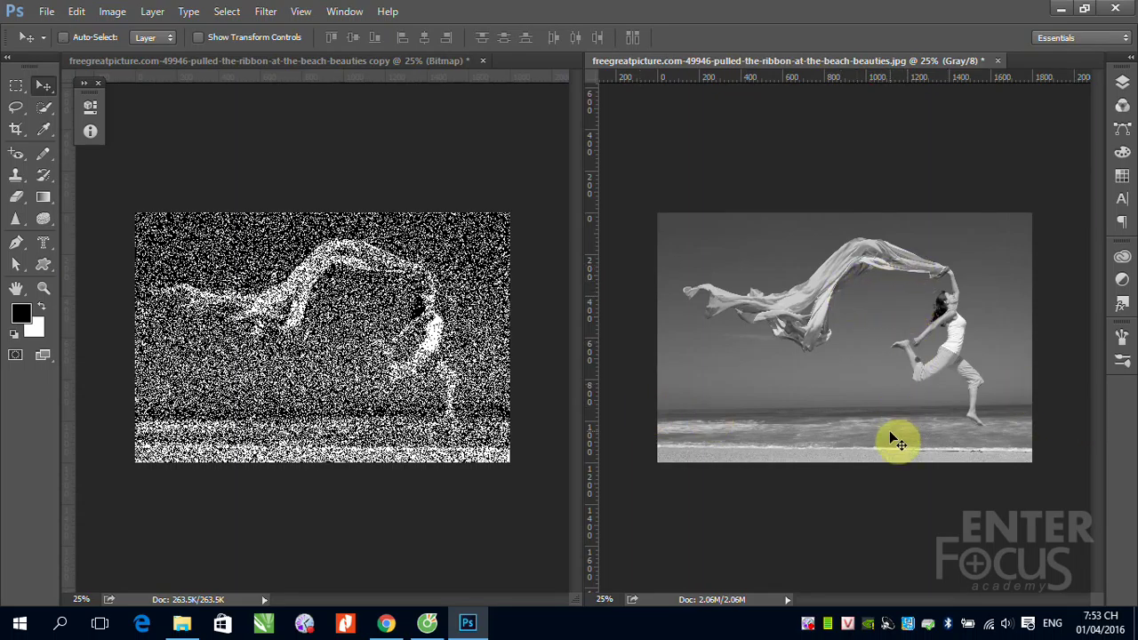
pyautogui.press('ctrl')
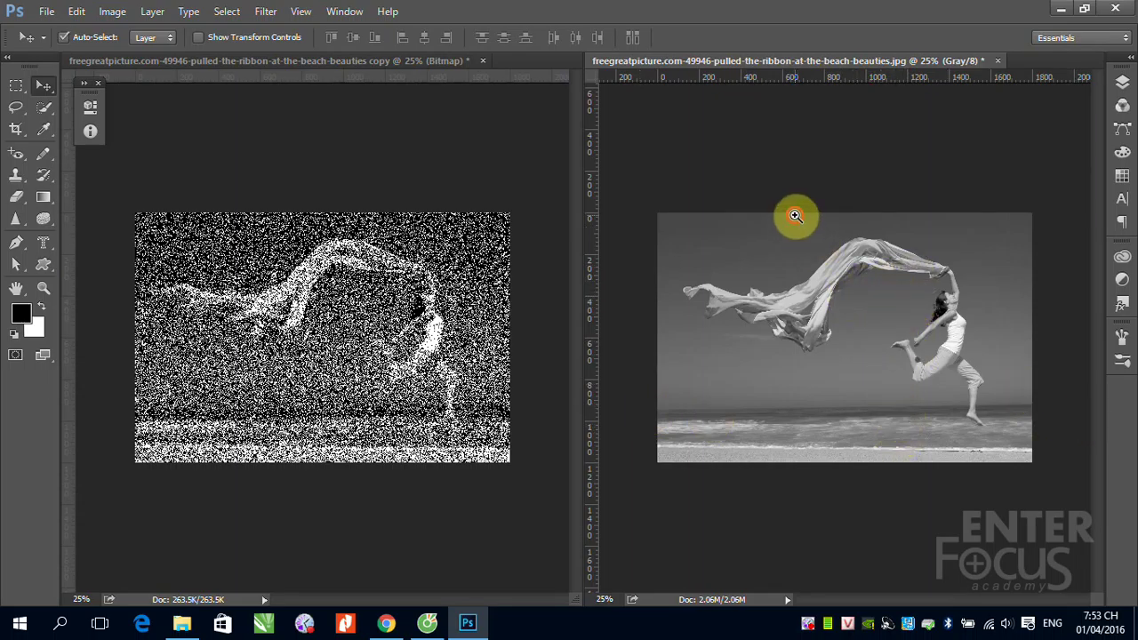
pyautogui.moveTo(805, 222); pyautogui.dragTo(969, 440)
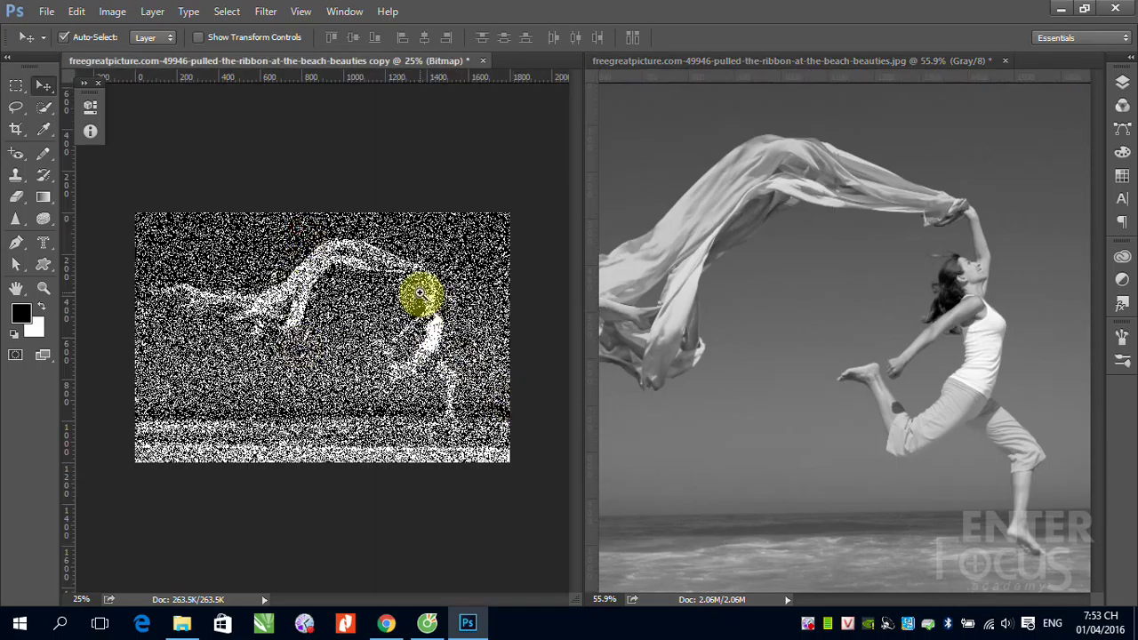
pyautogui.moveTo(356, 267); pyautogui.dragTo(524, 393)
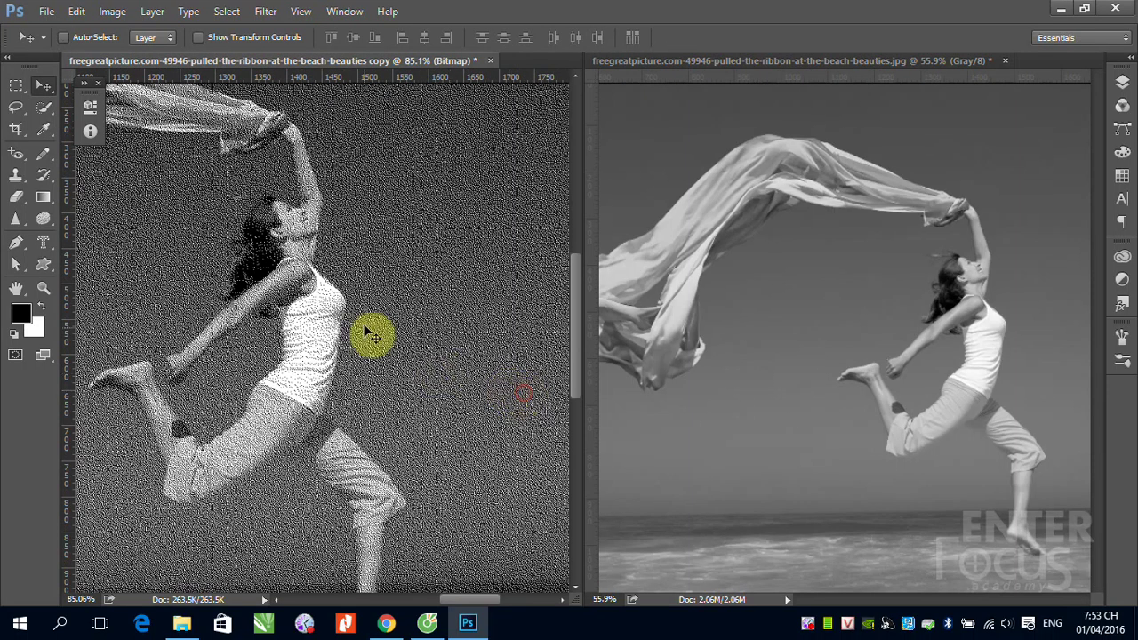
pyautogui.moveTo(258, 203); pyautogui.dragTo(348, 261)
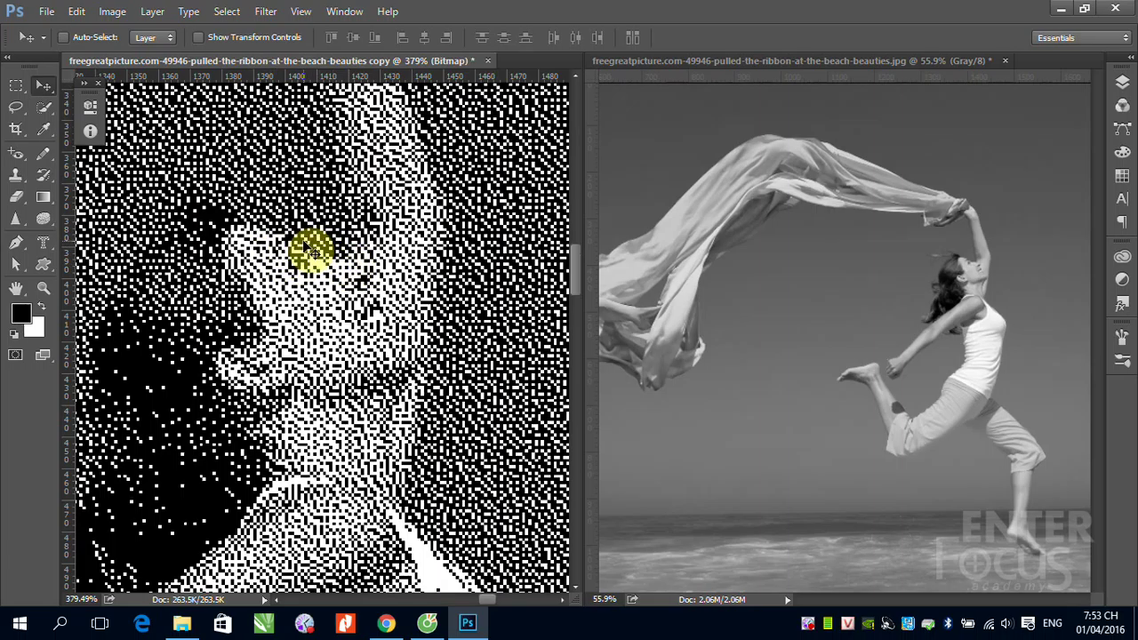
pyautogui.moveTo(312, 254); pyautogui.dragTo(183, 152)
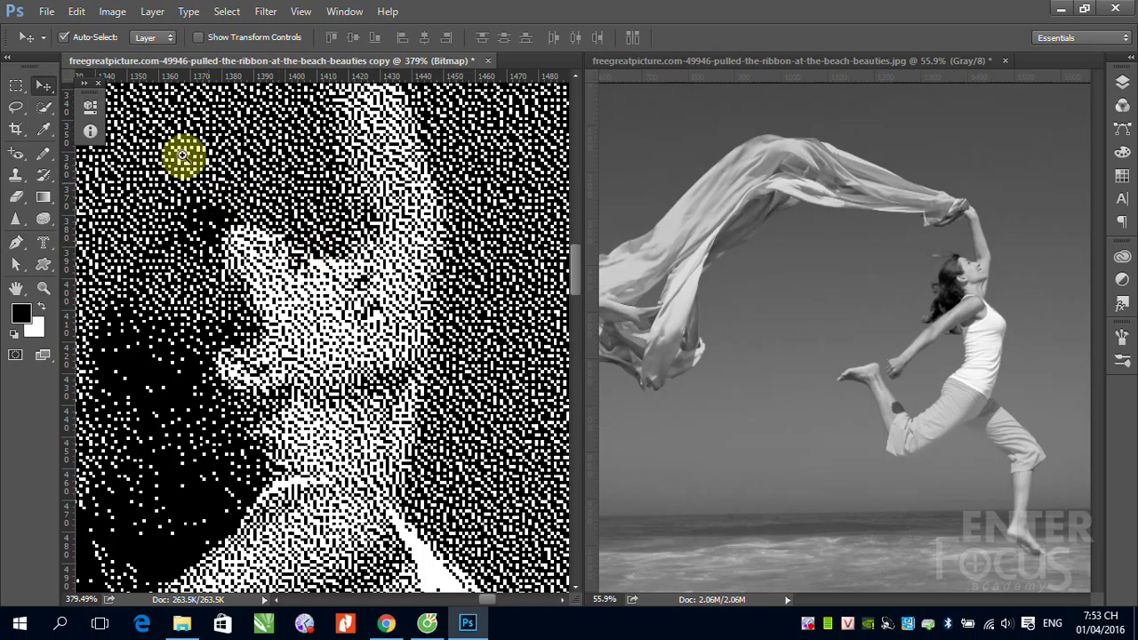
pyautogui.moveTo(343, 247); pyautogui.dragTo(399, 350)
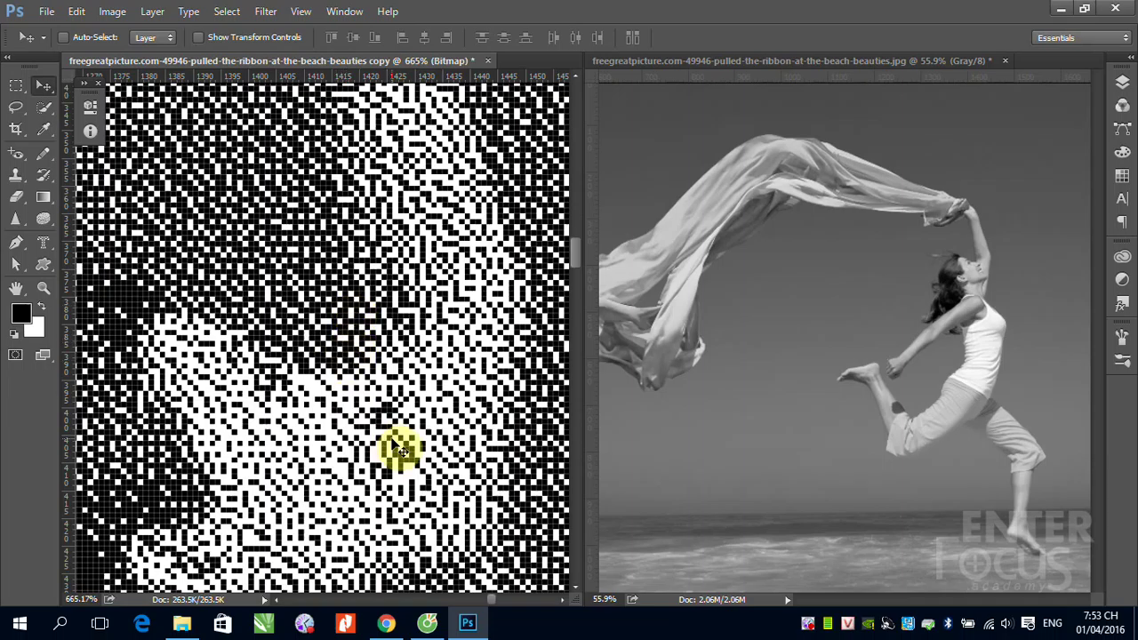
pyautogui.scroll(-3, 402, 447)
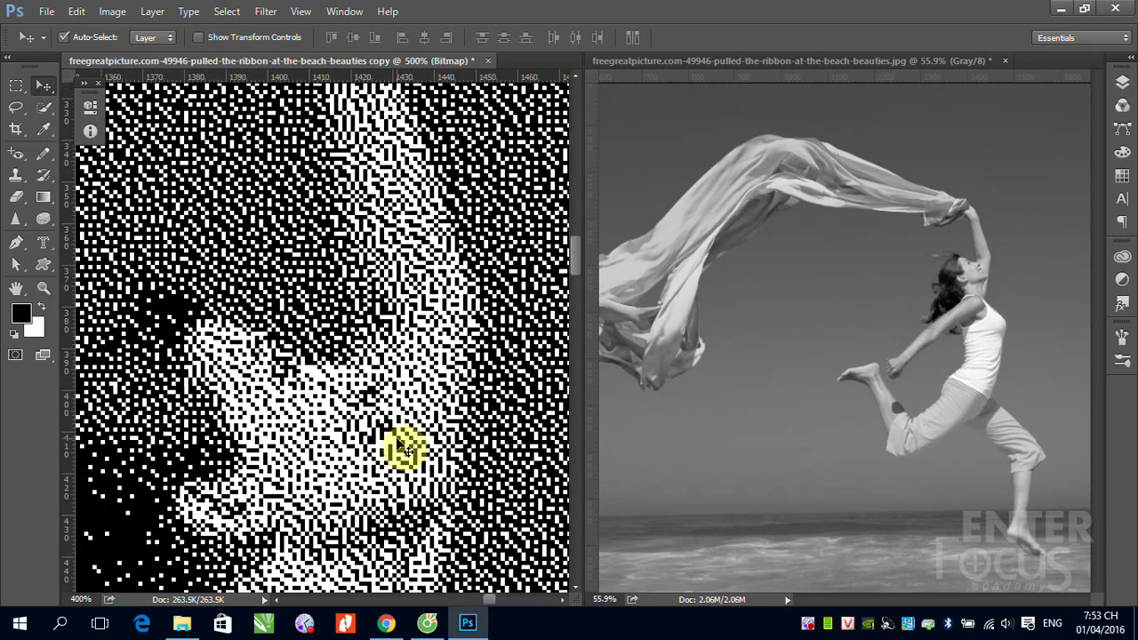
pyautogui.scroll(-2, 402, 448)
pyautogui.scroll(-2, 402, 448)
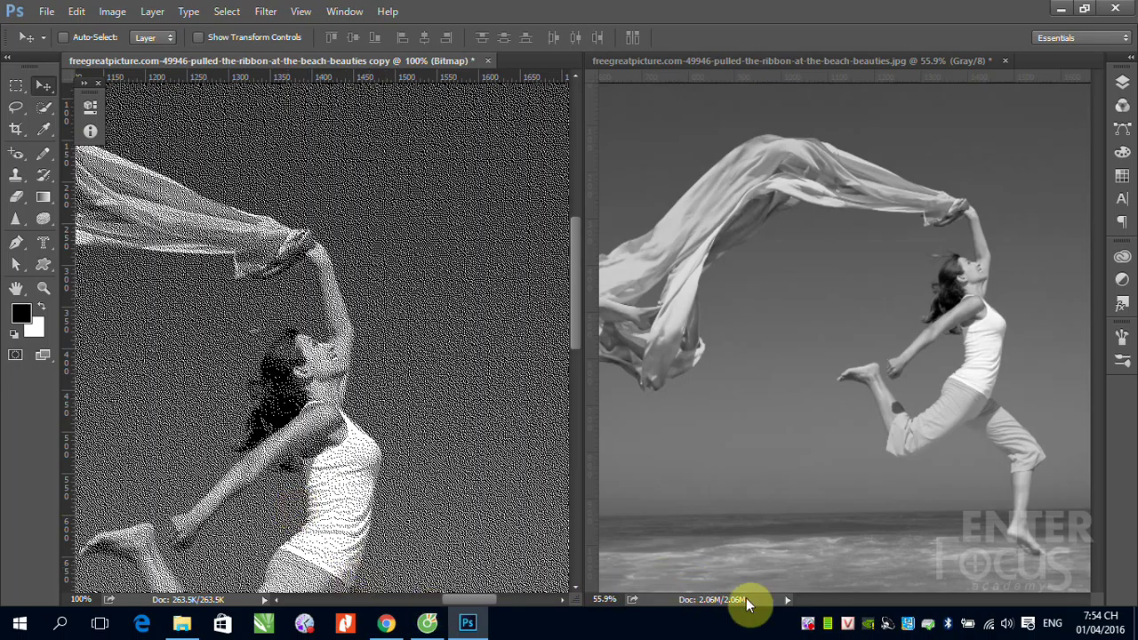
pyautogui.rightClick(809, 626)
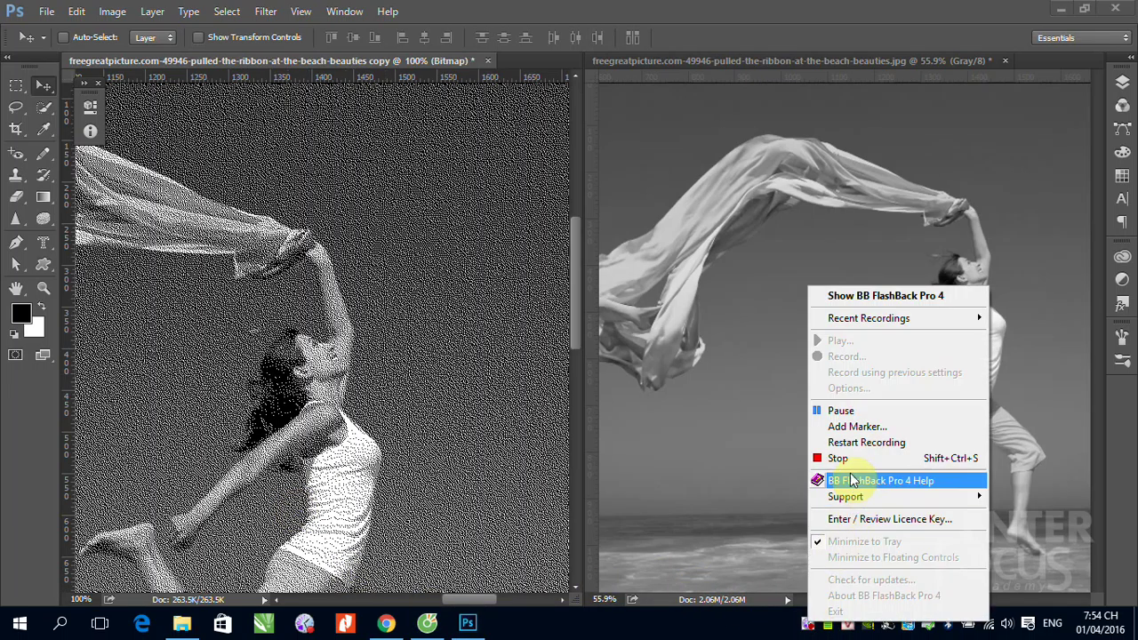